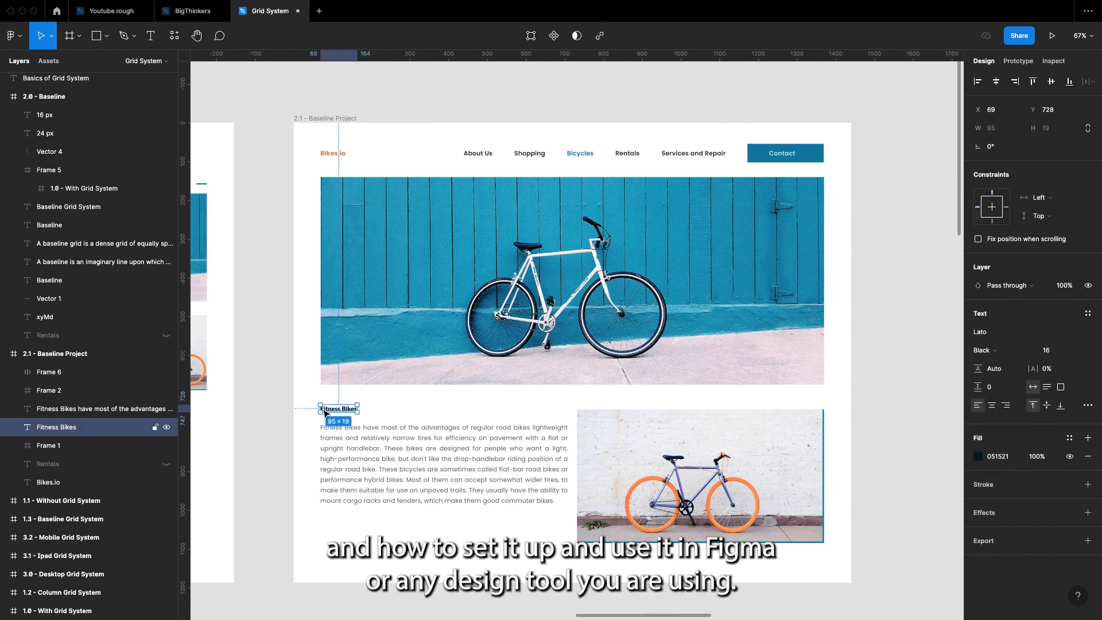
- Set the line height of the Fitness Bikes description paragraph in the 2.1 - Baseline Project frame to 24
click(350, 453)
scroll(350, 454, up, 8)
click(992, 369)
text(24)
key(Return)
scroll(414, 278, down, 8)
scroll(417, 277, up, 3)
click(990, 369)
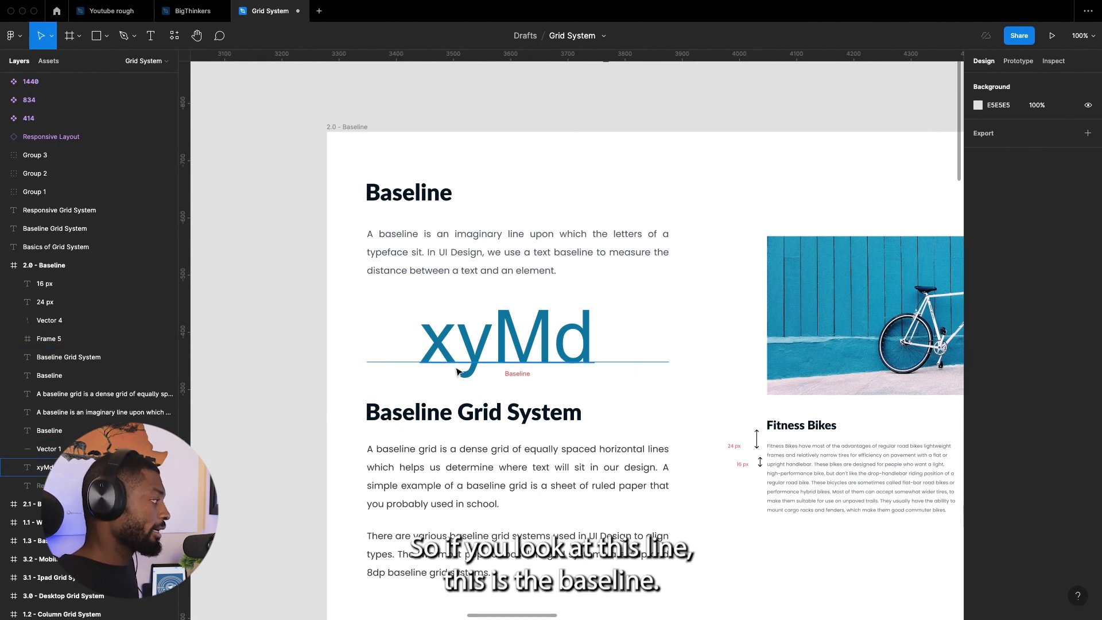
- Move the horizontal line under the xyMd sample text down, return it to the letters' baseline, and deselect it
drag(647, 362, 647, 381)
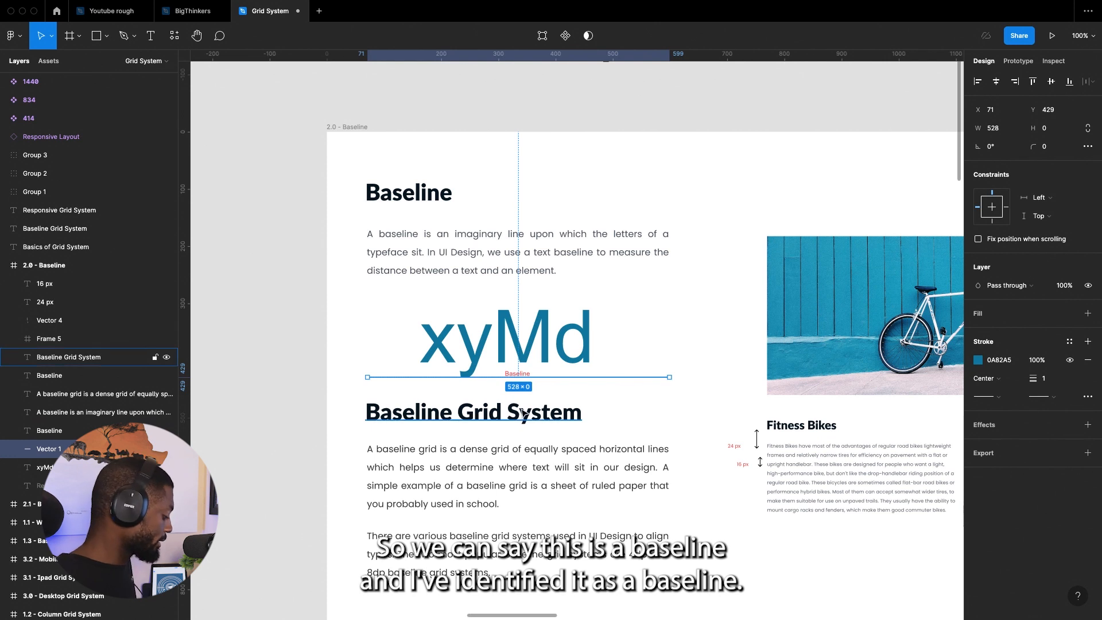
drag(524, 377, 524, 362)
click(622, 378)
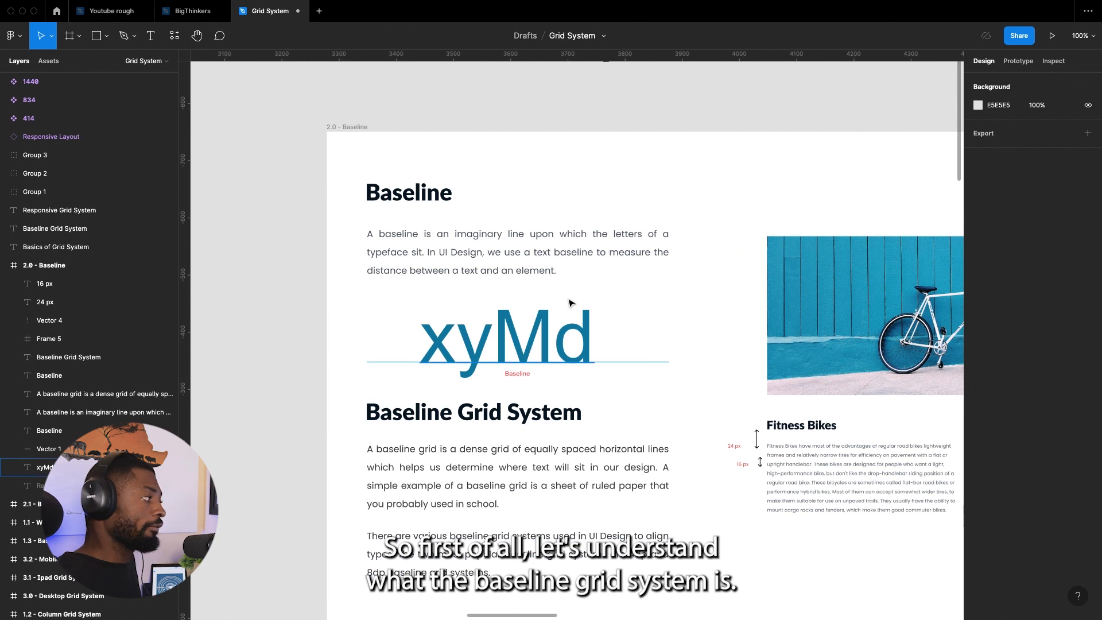
- Review the Baseline and Baseline Grid System explanations, including the common 4dp and 8dp grid types
scroll(488, 361, down, 3)
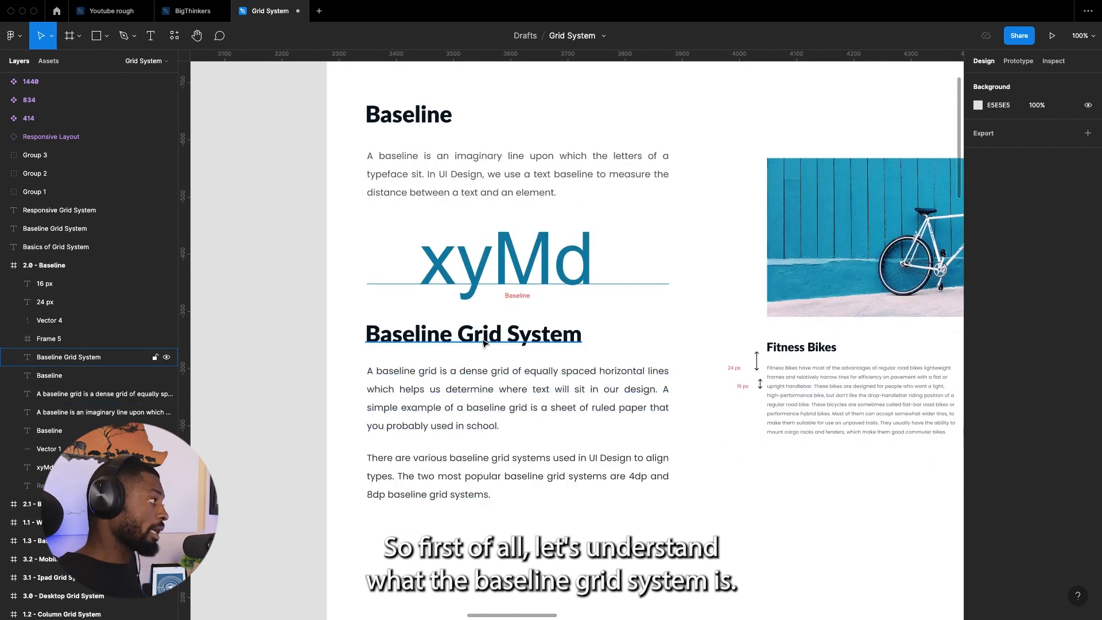
scroll(528, 332, down, 1)
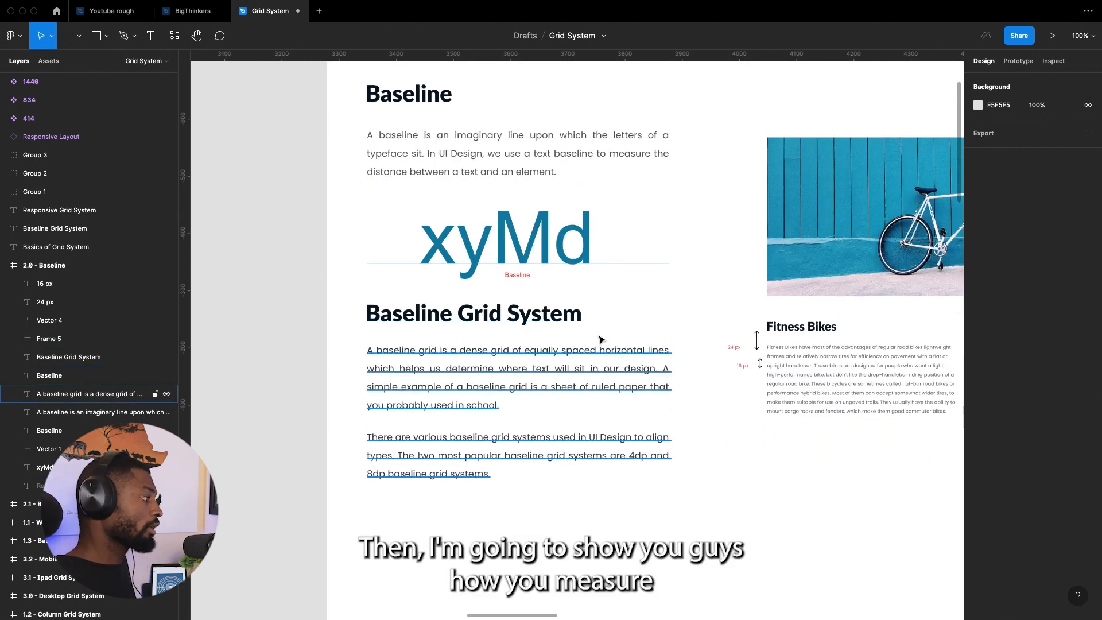
scroll(608, 264, up, 1)
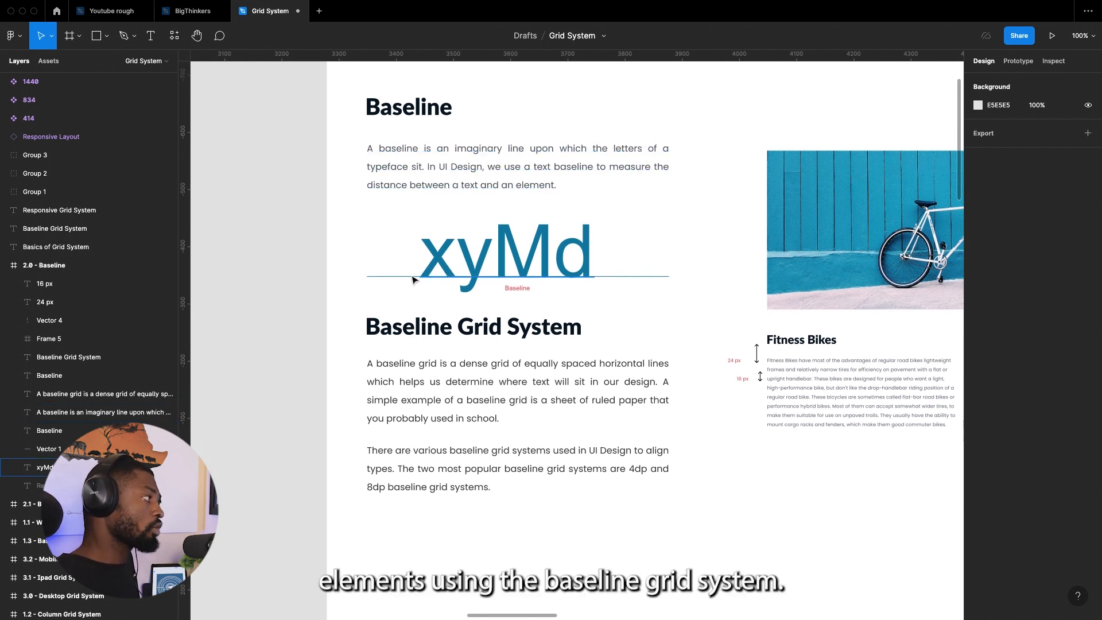
scroll(673, 315, down, 2)
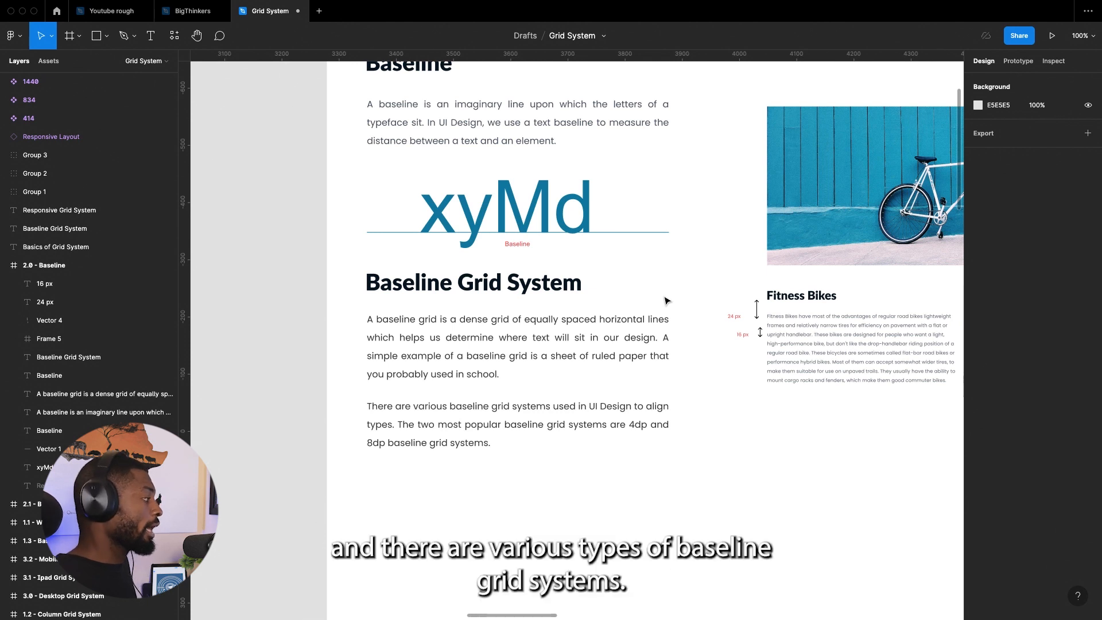
scroll(670, 303, up, 1)
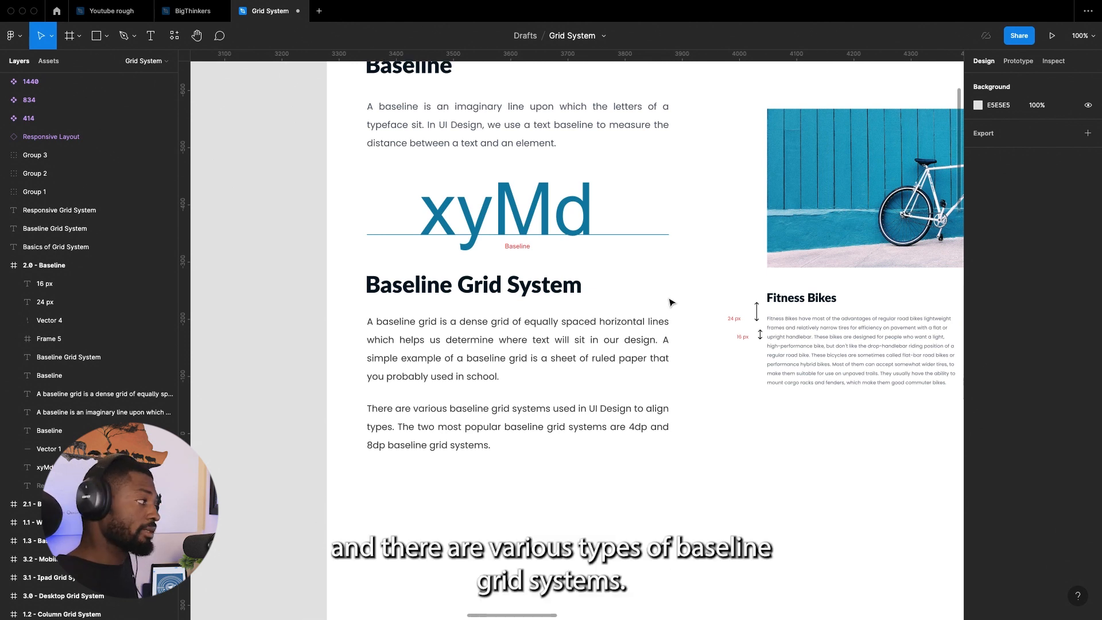
scroll(675, 304, up, 3)
scroll(702, 295, up, 1)
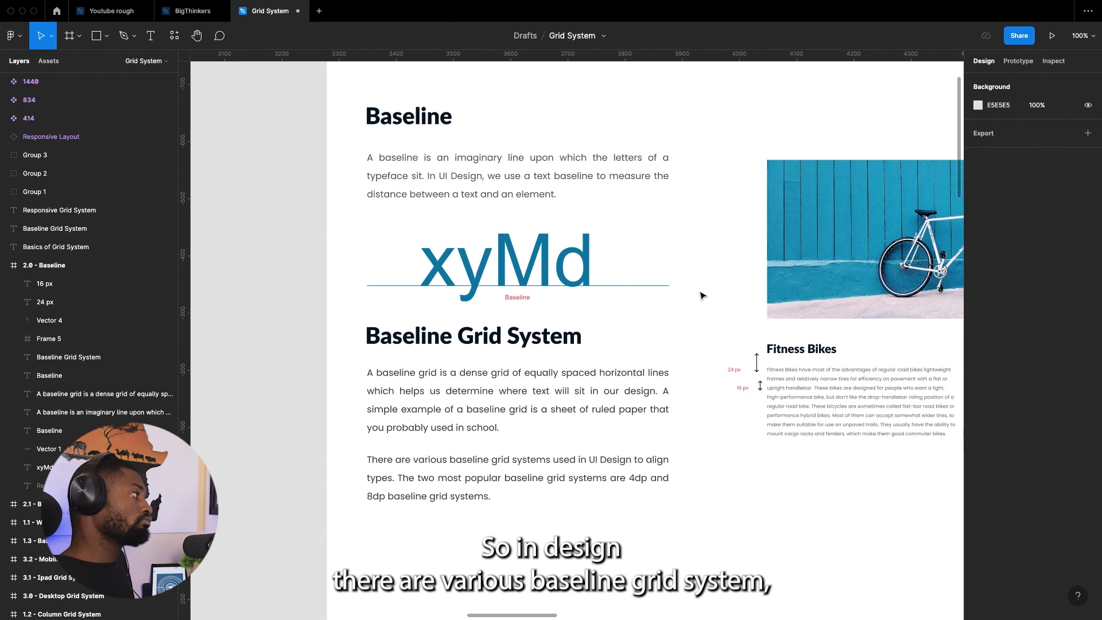
scroll(701, 295, up, 1)
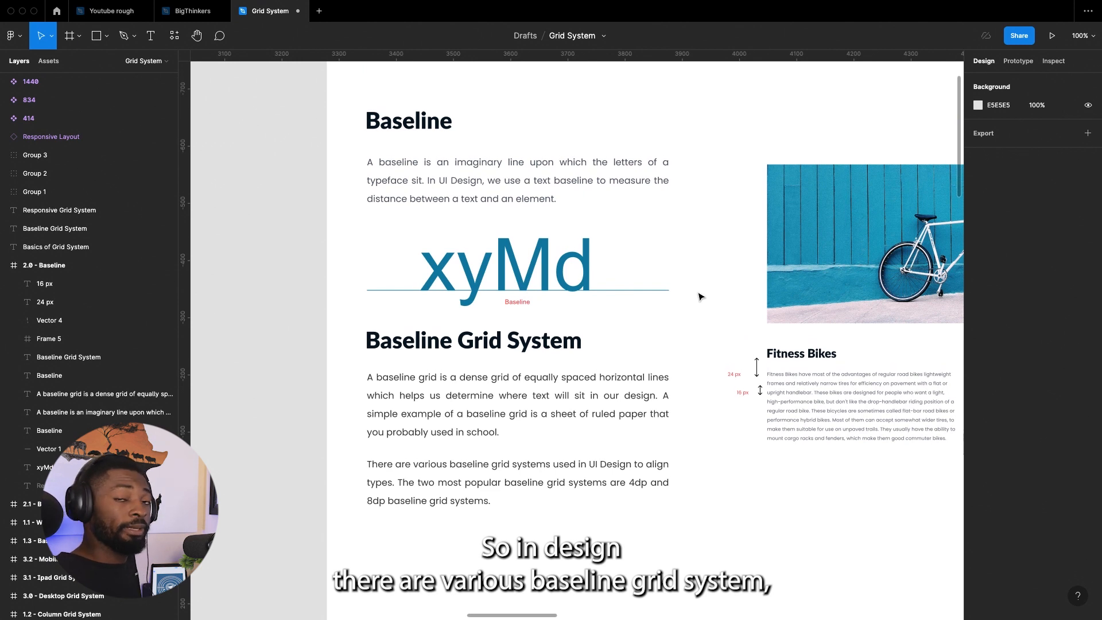
scroll(702, 298, down, 1)
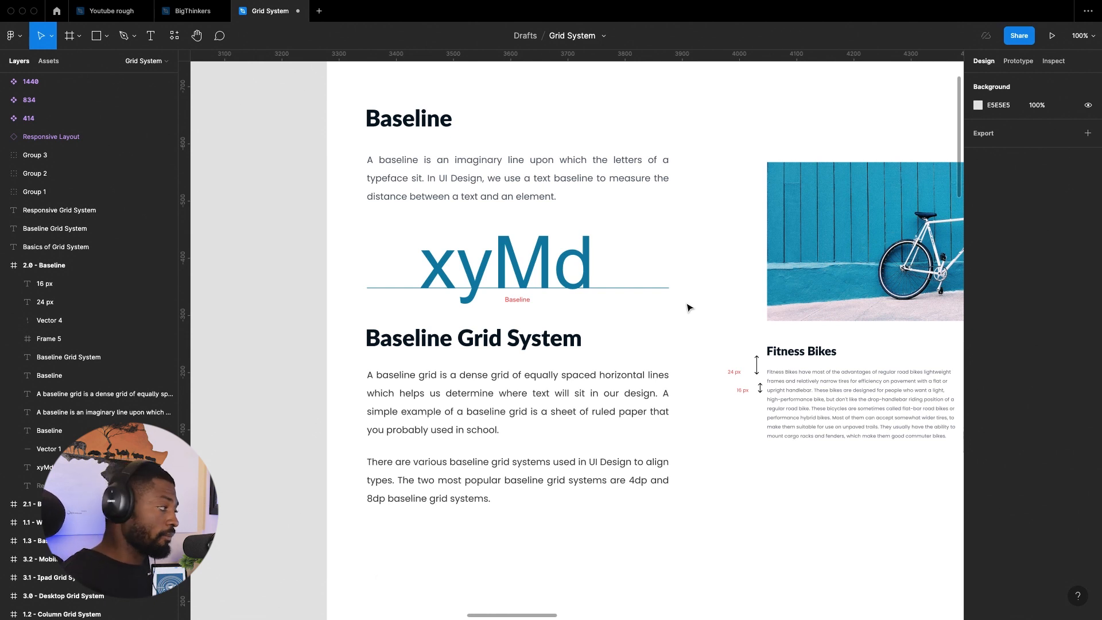
scroll(679, 311, up, 3)
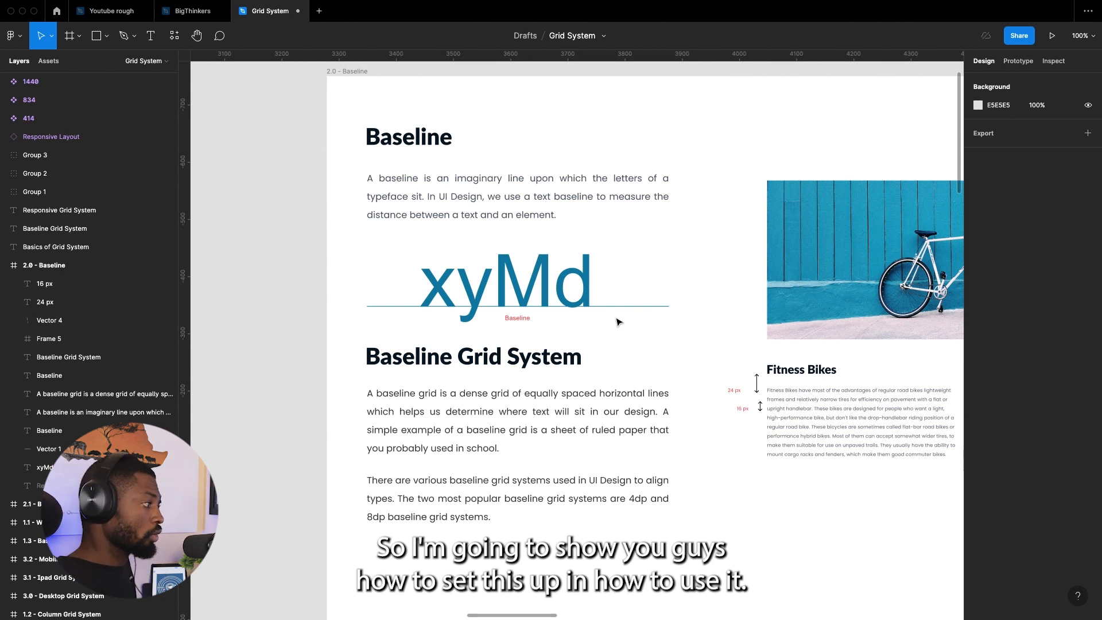
scroll(619, 321, right, 6)
scroll(464, 349, left, 5)
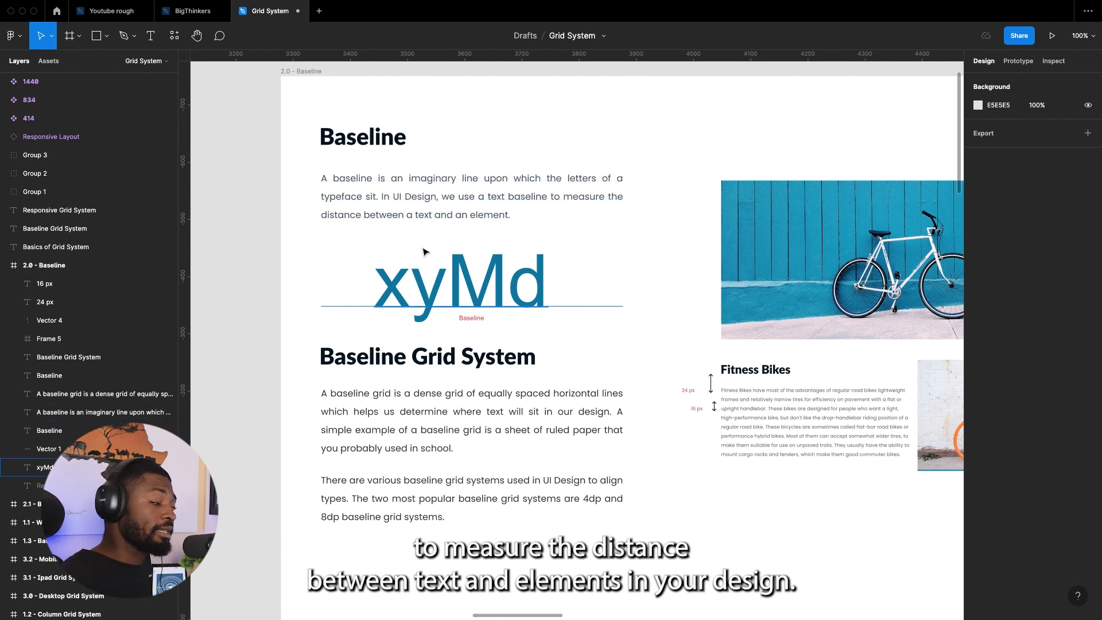
- Select the 1.0 - With Grid System bicycle layout and make the layout grids visible
scroll(422, 253, down, 3)
scroll(603, 281, right, 3)
scroll(707, 276, up, 2)
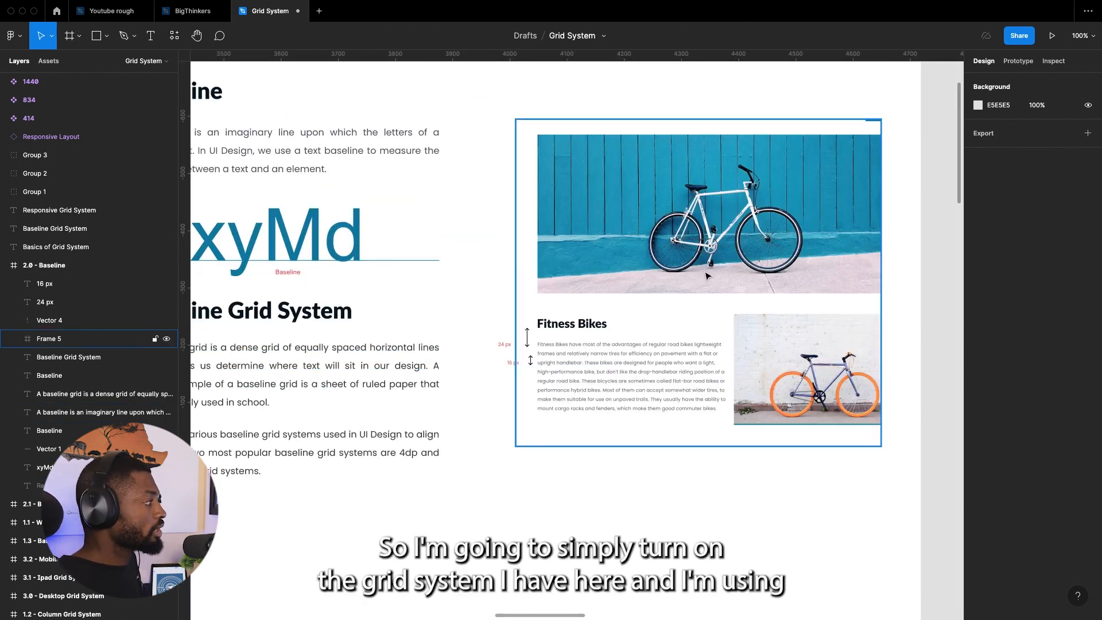
click(688, 300)
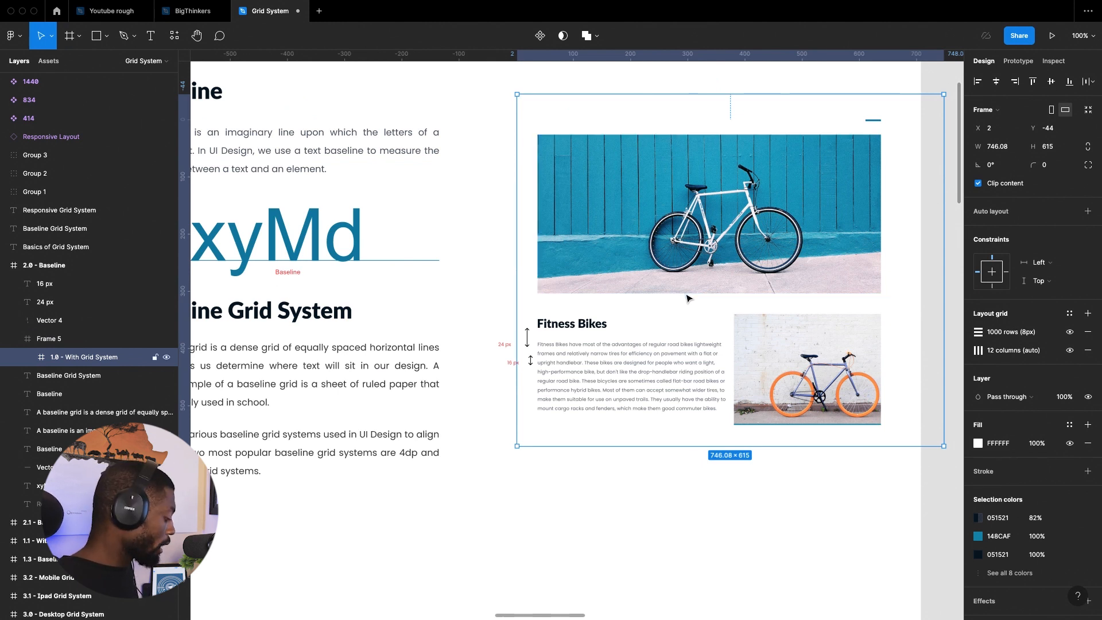
key(ctrl+shift+4)
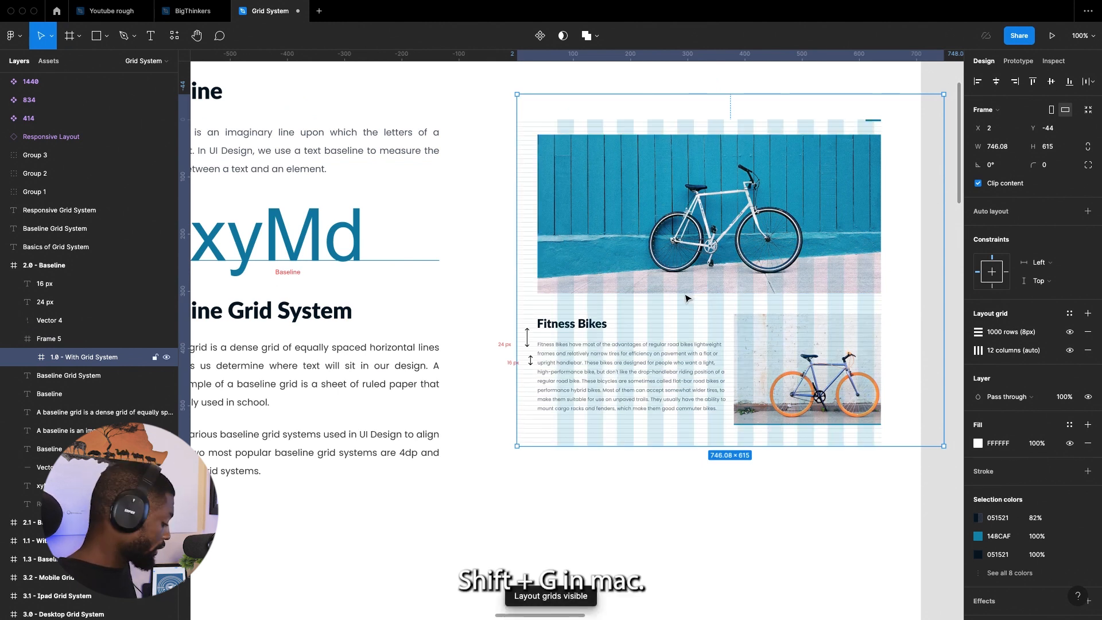
- Examine how the Fitness Bikes heading and paragraph lines sit on the baseline grid rows
scroll(901, 217, up, 2)
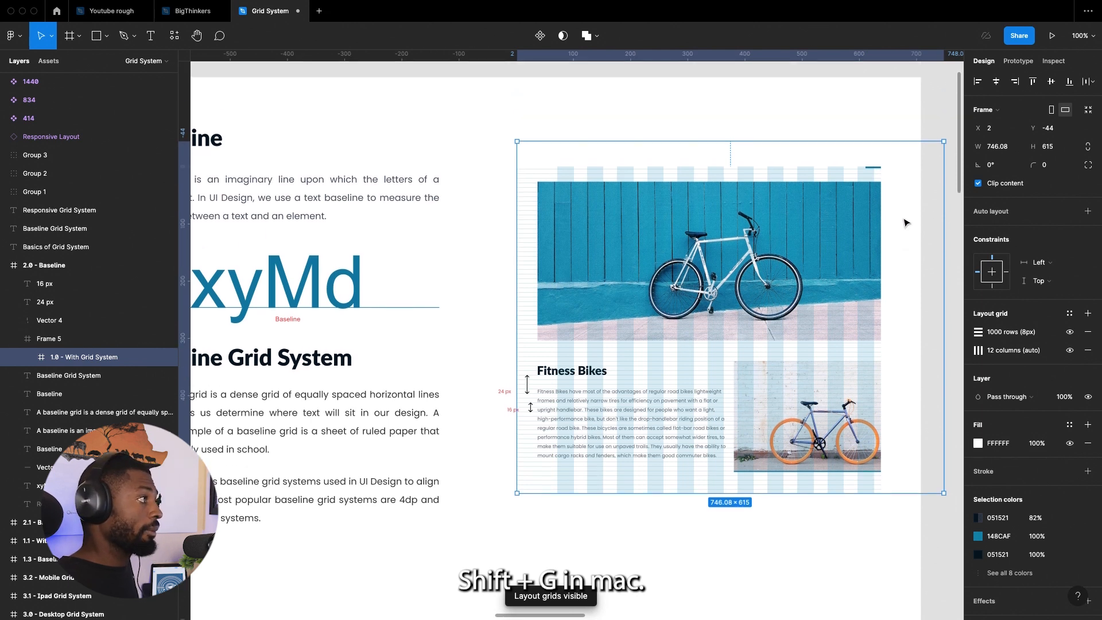
scroll(902, 230, up, 2)
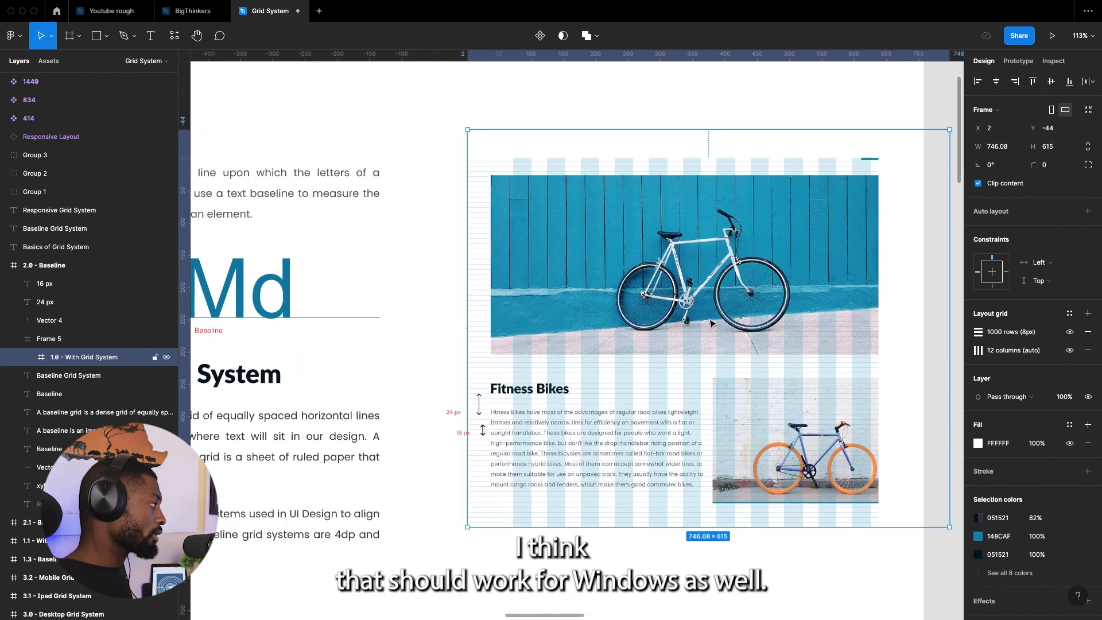
scroll(721, 316, right, 3)
scroll(273, 430, up, 5)
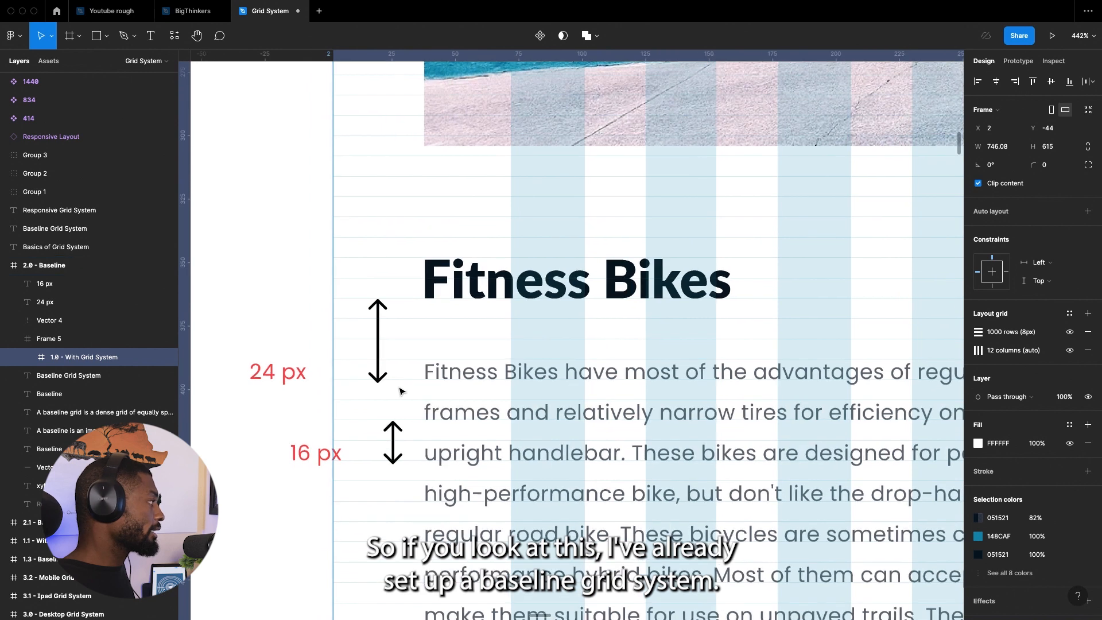
scroll(548, 403, down, 2)
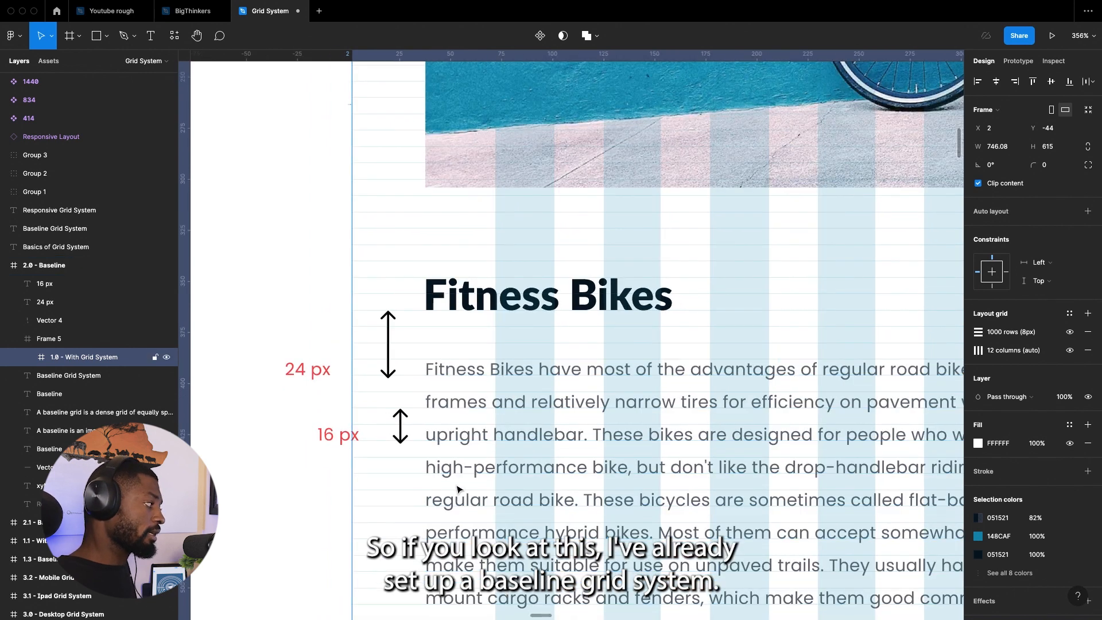
scroll(459, 447, down, 3)
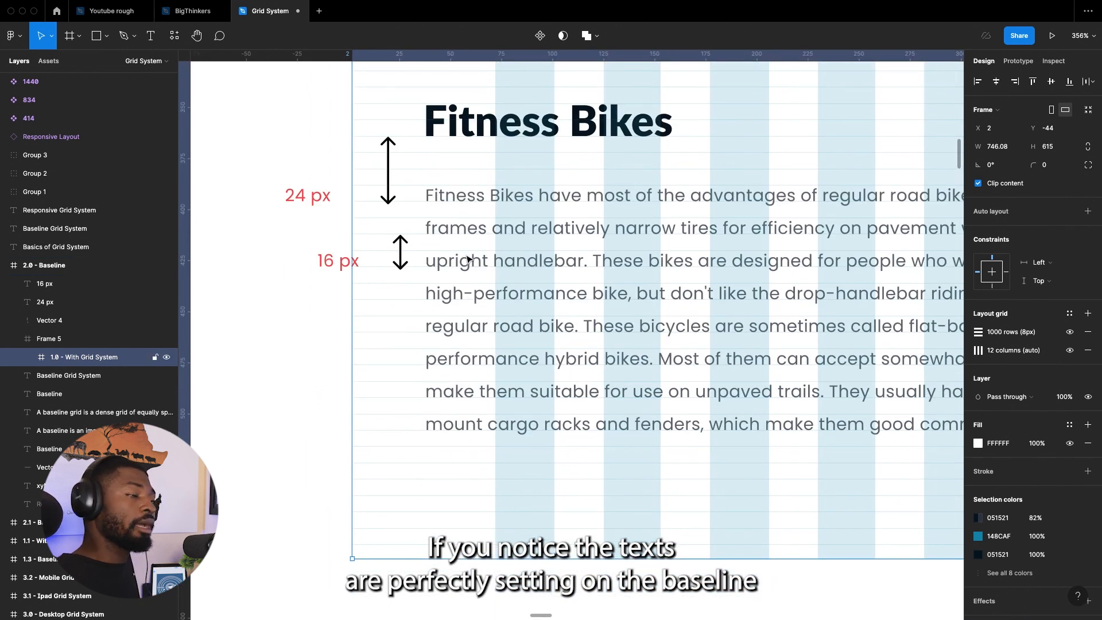
scroll(466, 247, up, 1)
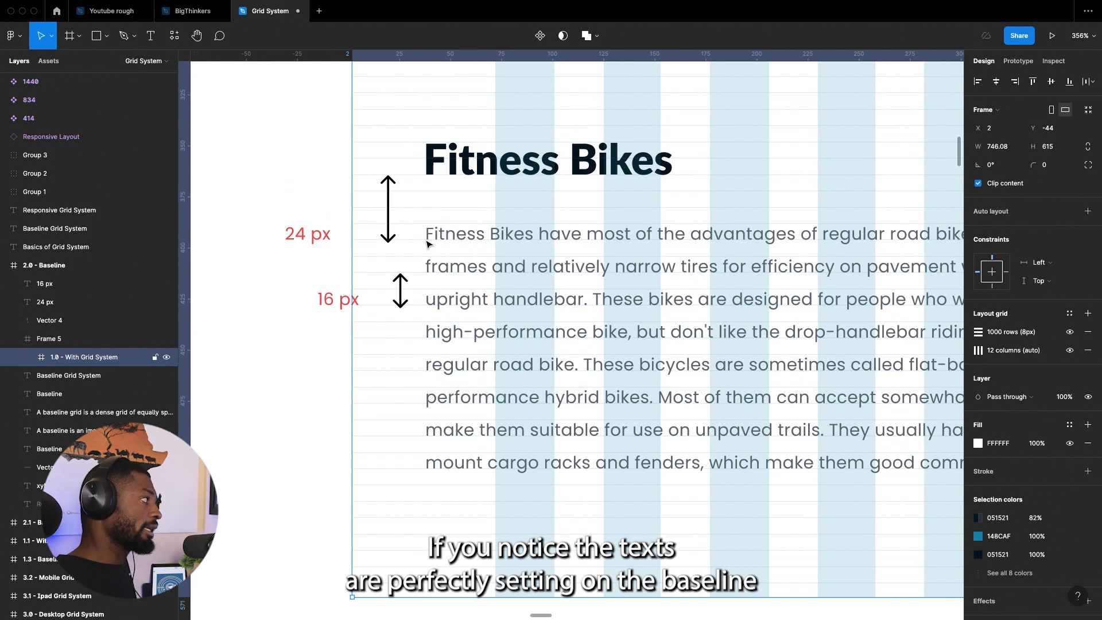
scroll(427, 233, down, 3)
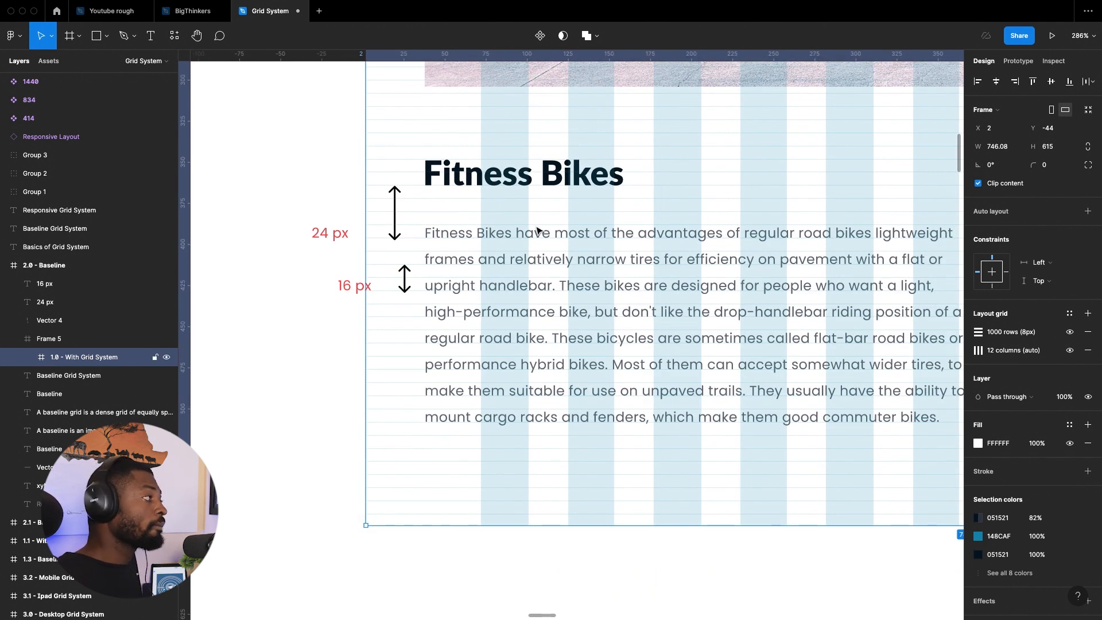
scroll(538, 230, up, 4)
scroll(538, 237, down, 1)
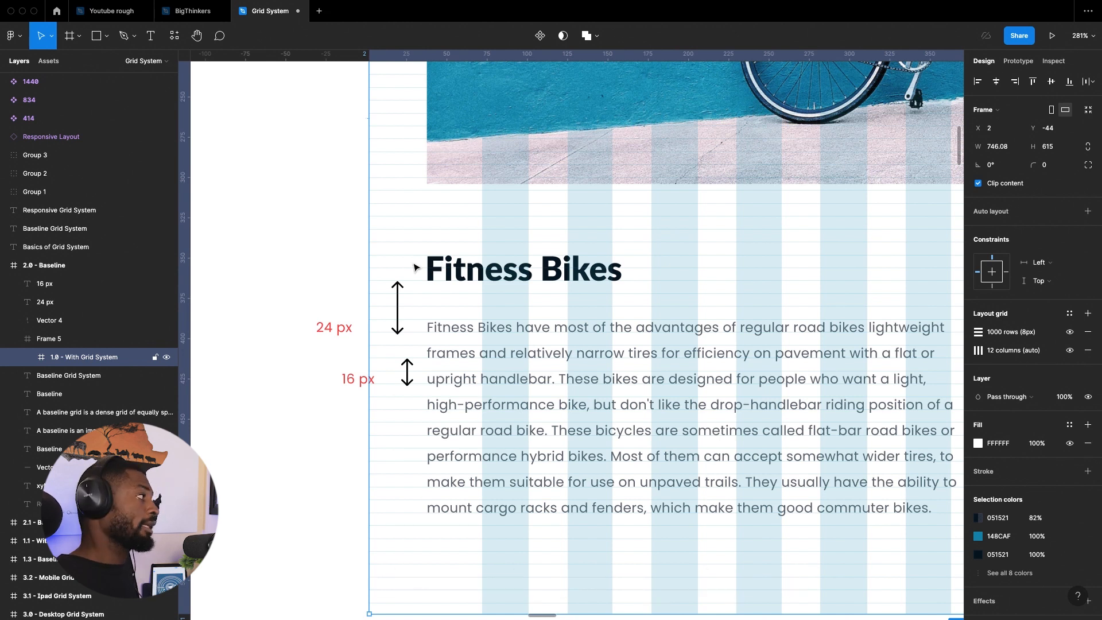
- Examine the marked spacing between the Fitness Bikes heading and paragraph, and between the paragraph's lines
scroll(436, 267, down, 5)
scroll(439, 272, down, 5)
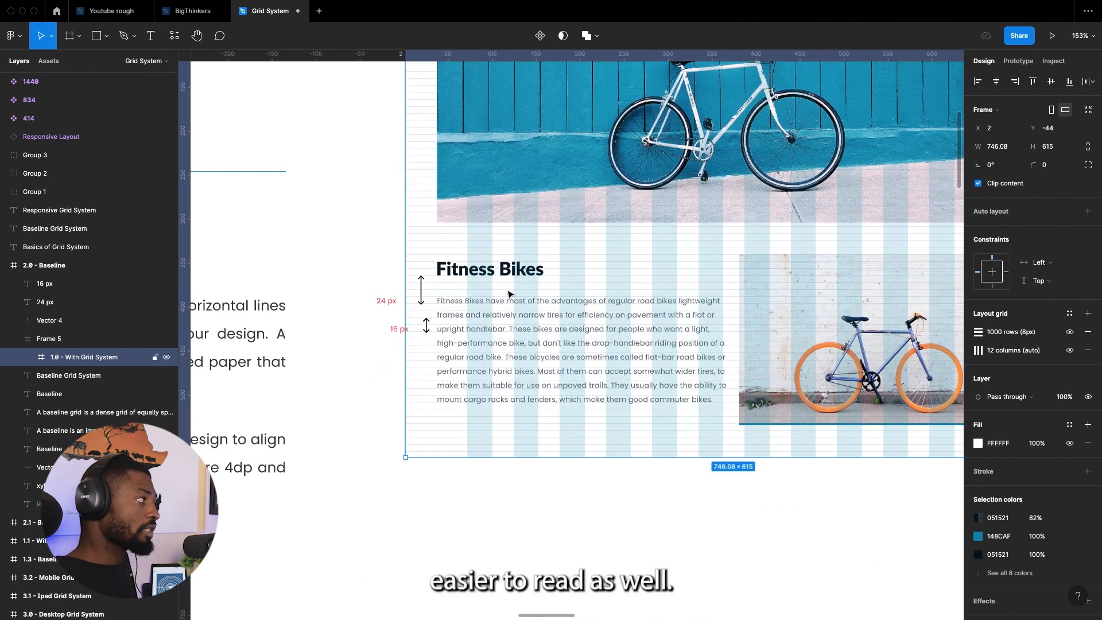
scroll(450, 293, up, 5)
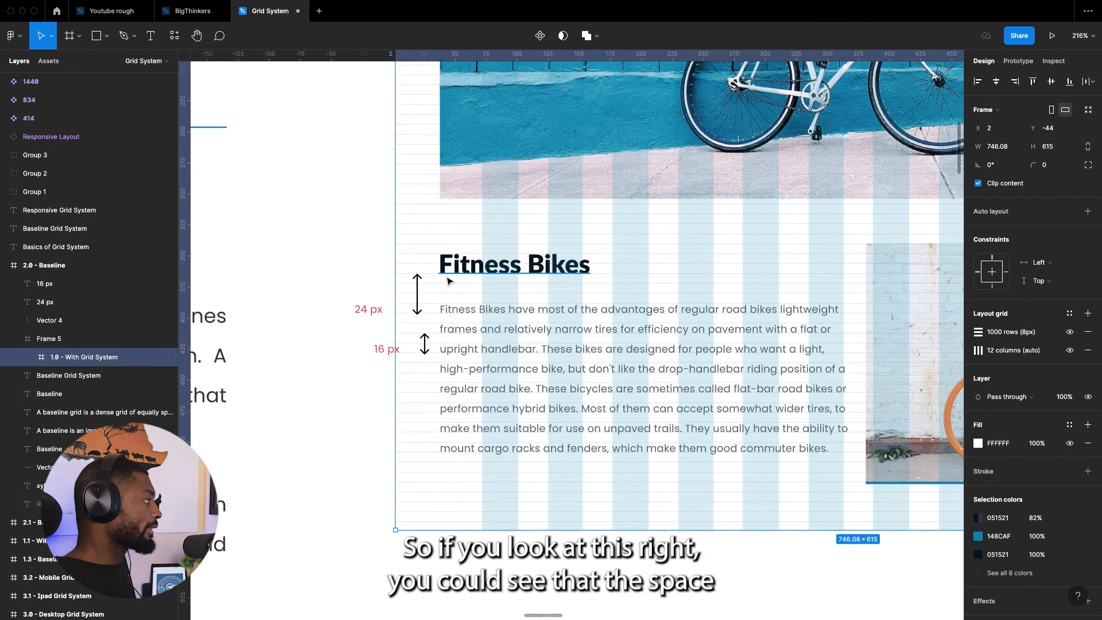
scroll(469, 274, up, 4)
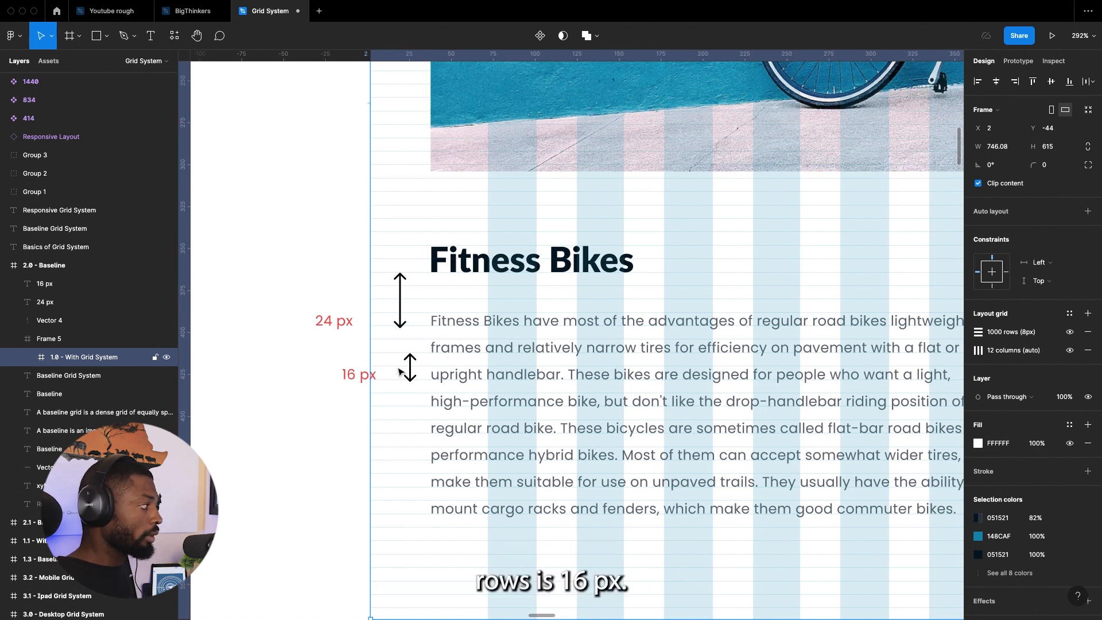
scroll(269, 351, down, 5)
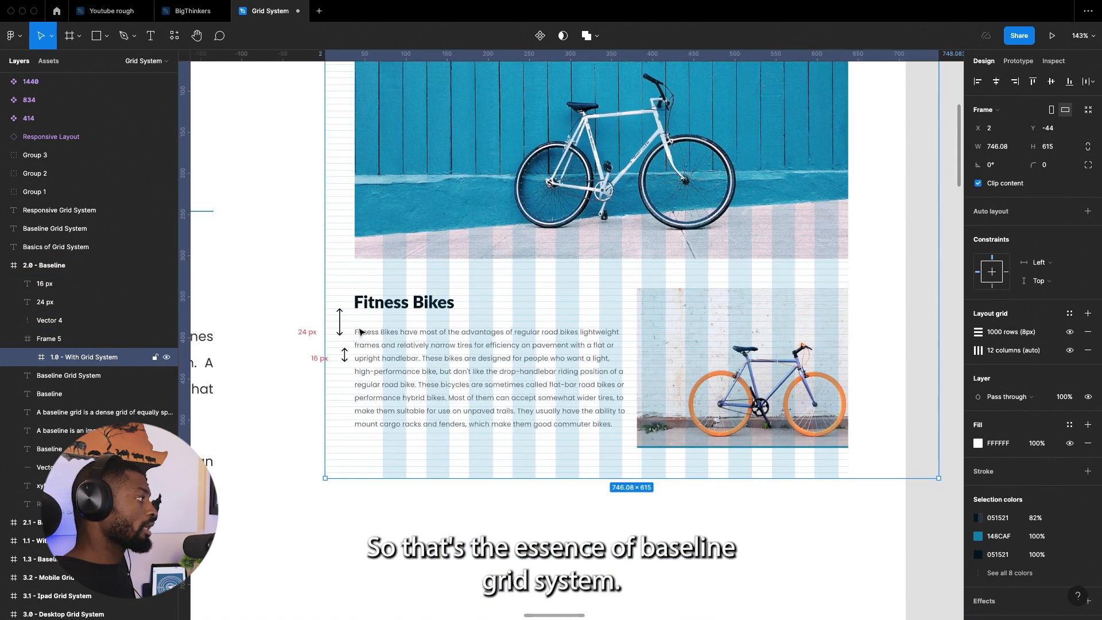
scroll(350, 341, down, 4)
scroll(402, 344, left, 3)
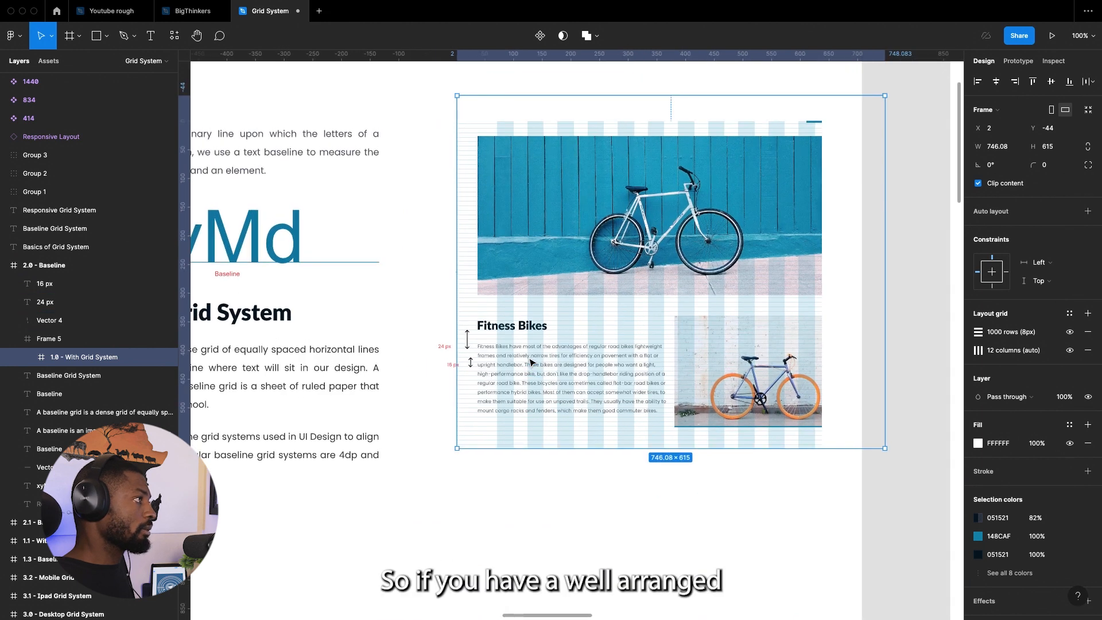
scroll(534, 361, up, 2)
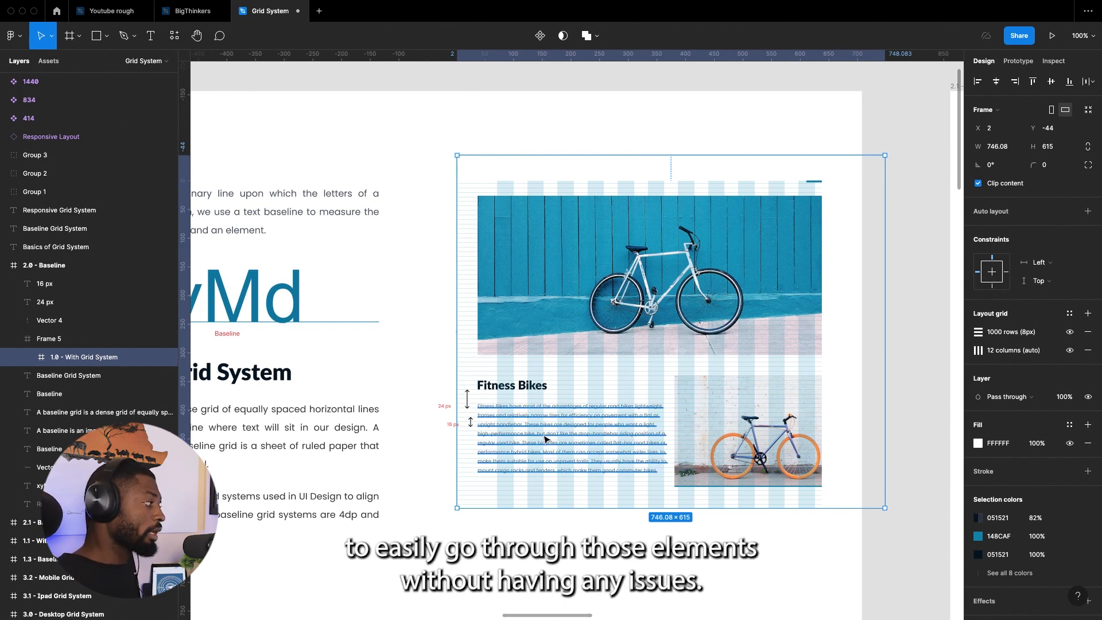
ctrl+scroll(539, 436, up, 3)
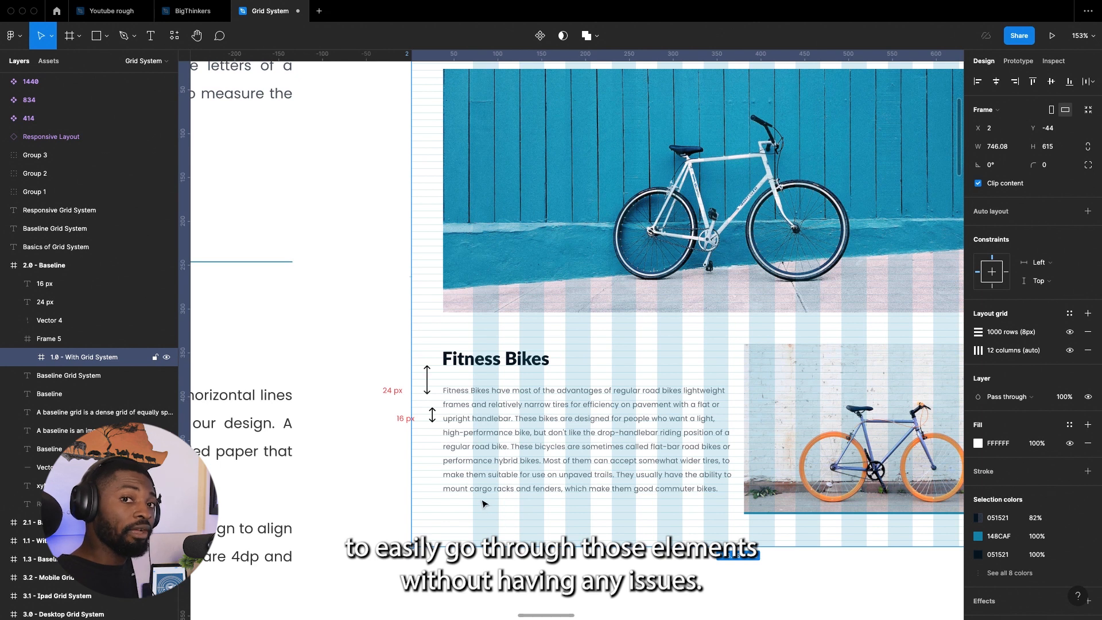
- Select the 2.1 - Baseline Project frame and add another layout grid alongside its 12 columns
ctrl+scroll(460, 404, down, 5)
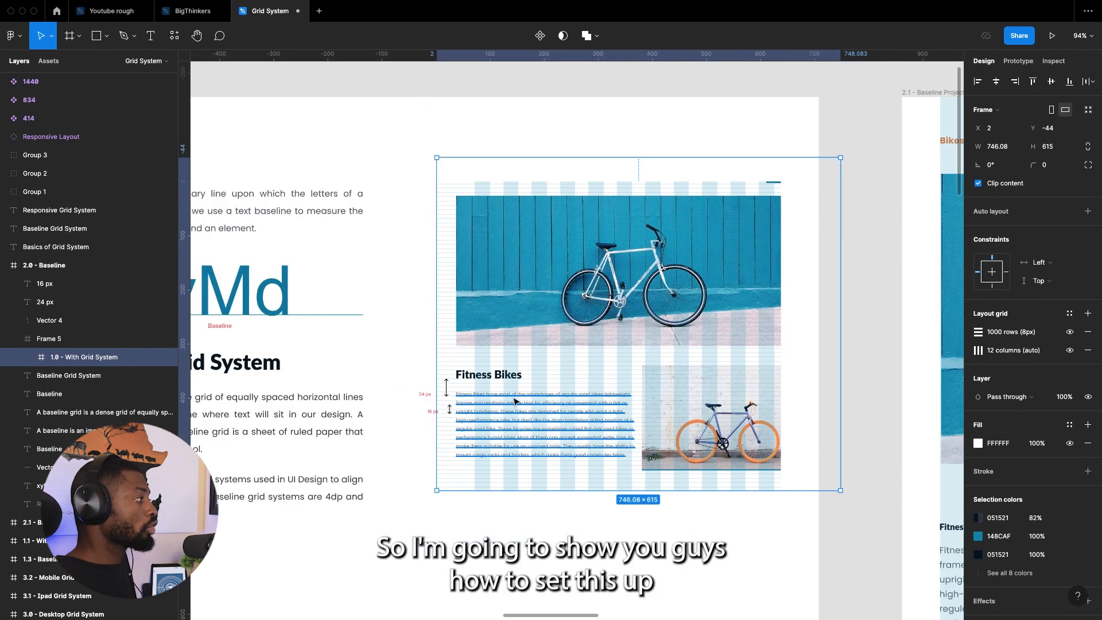
scroll(427, 387, right, 2)
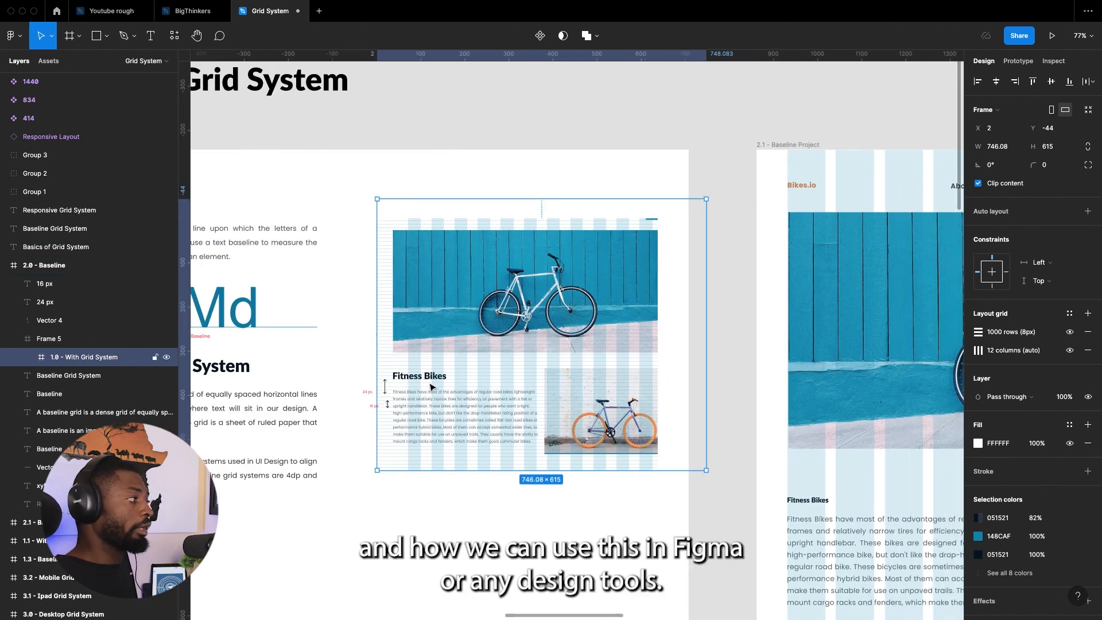
scroll(356, 386, right, 10)
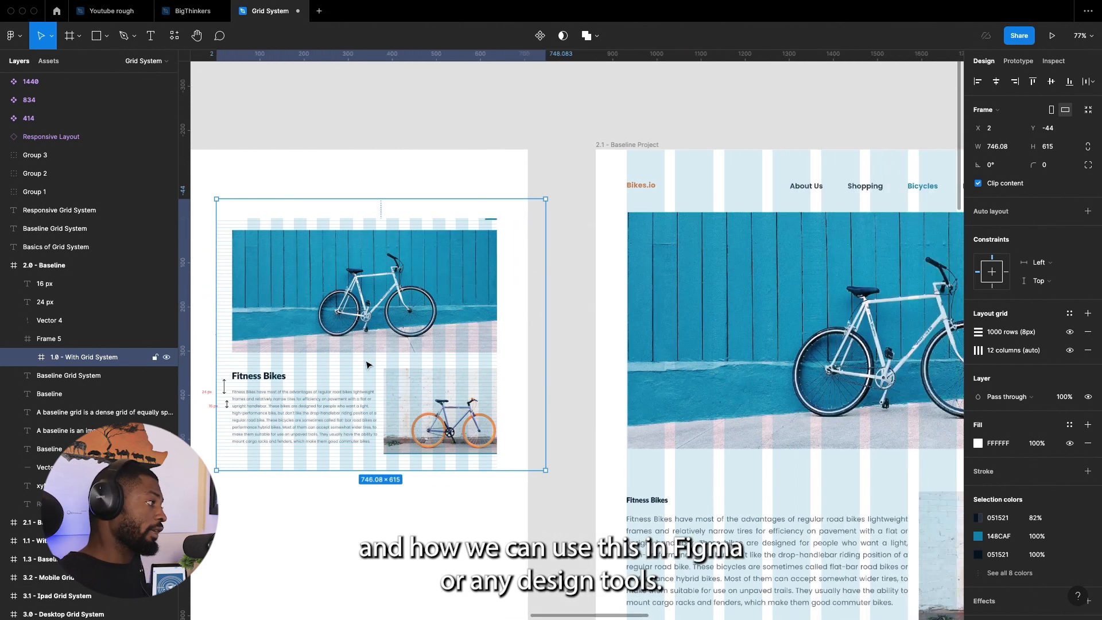
scroll(339, 359, down, 5)
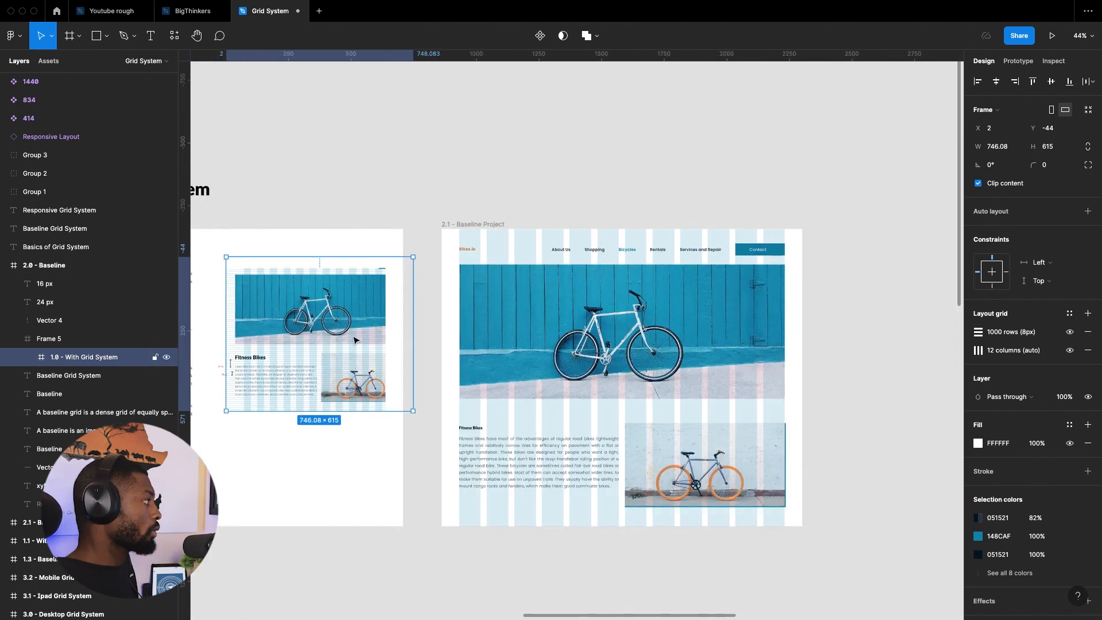
scroll(358, 341, right, 2)
scroll(644, 422, up, 5)
scroll(644, 438, down, 3)
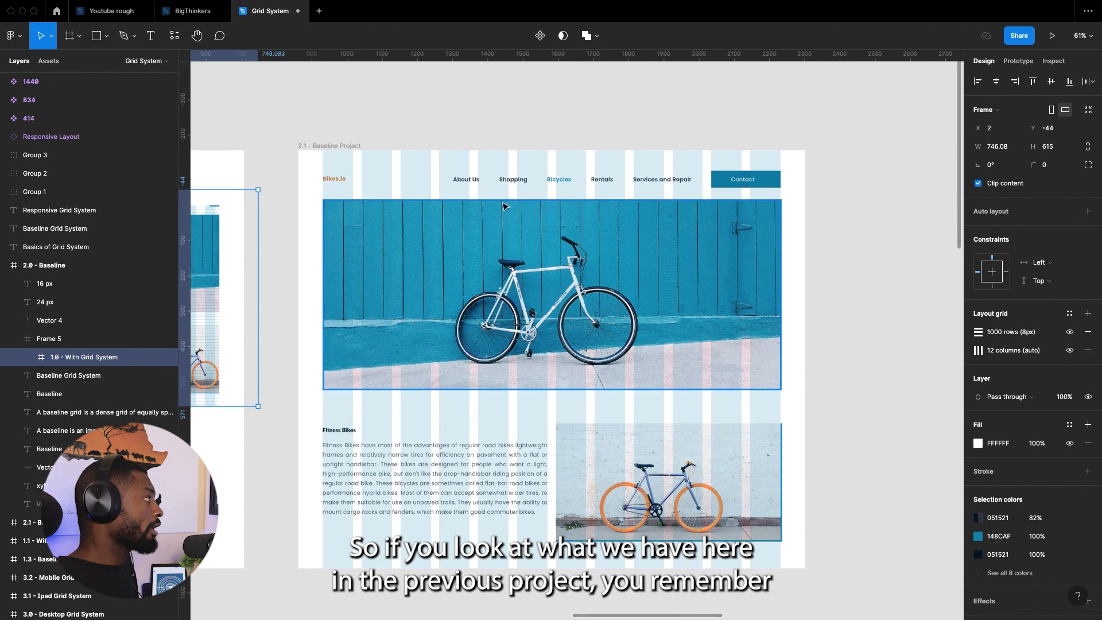
click(343, 146)
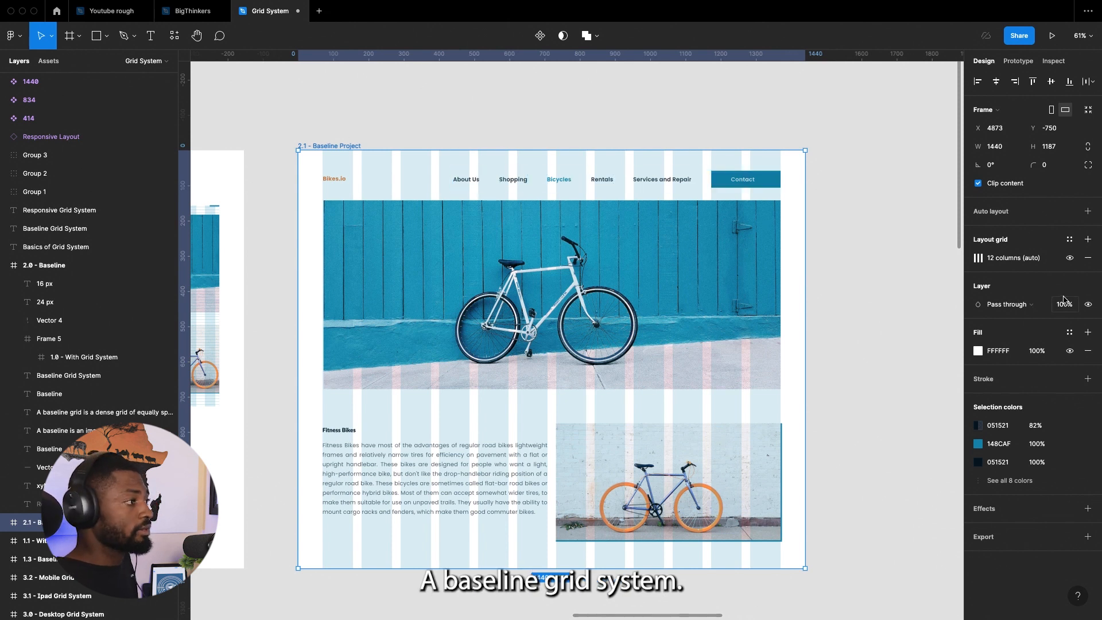
click(1087, 242)
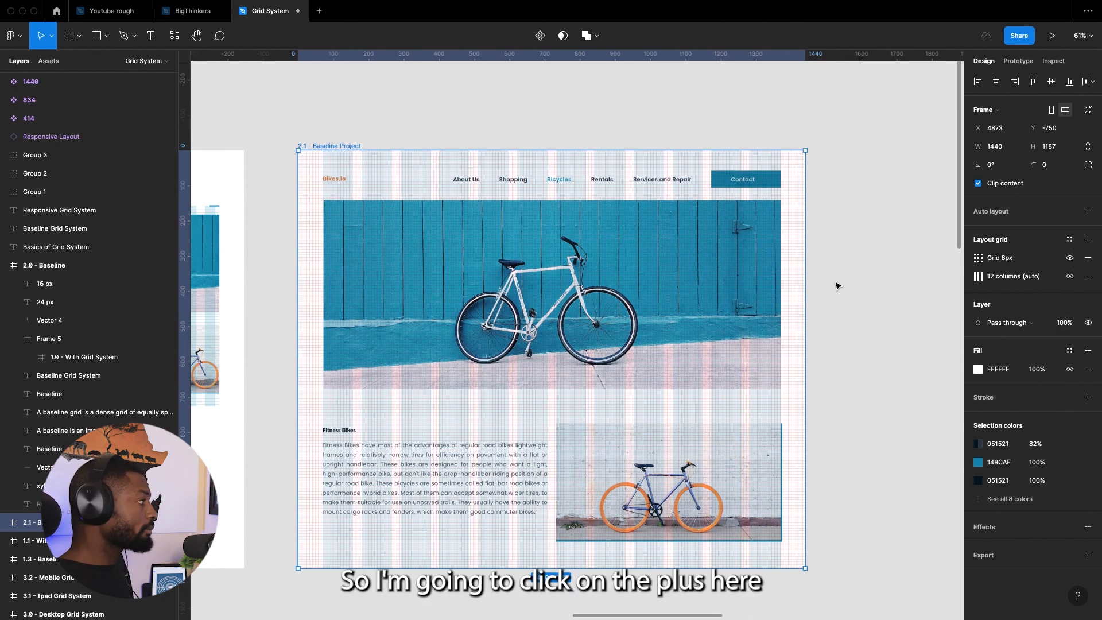
- Change the newly added 8px layout grid on the Baseline Project frame to the Rows type
click(978, 259)
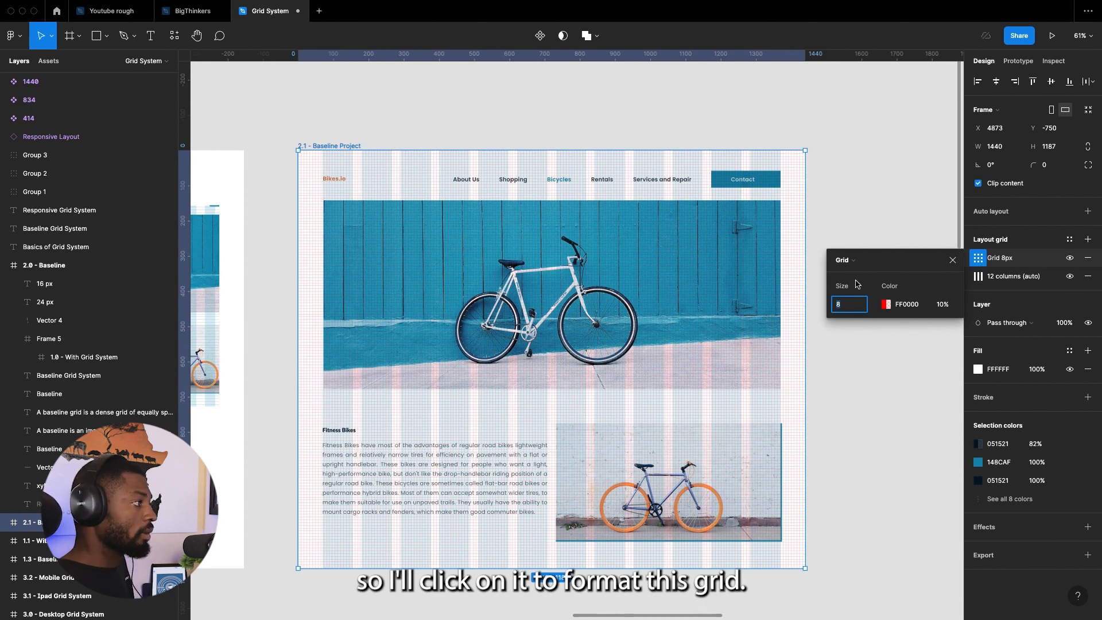
click(851, 261)
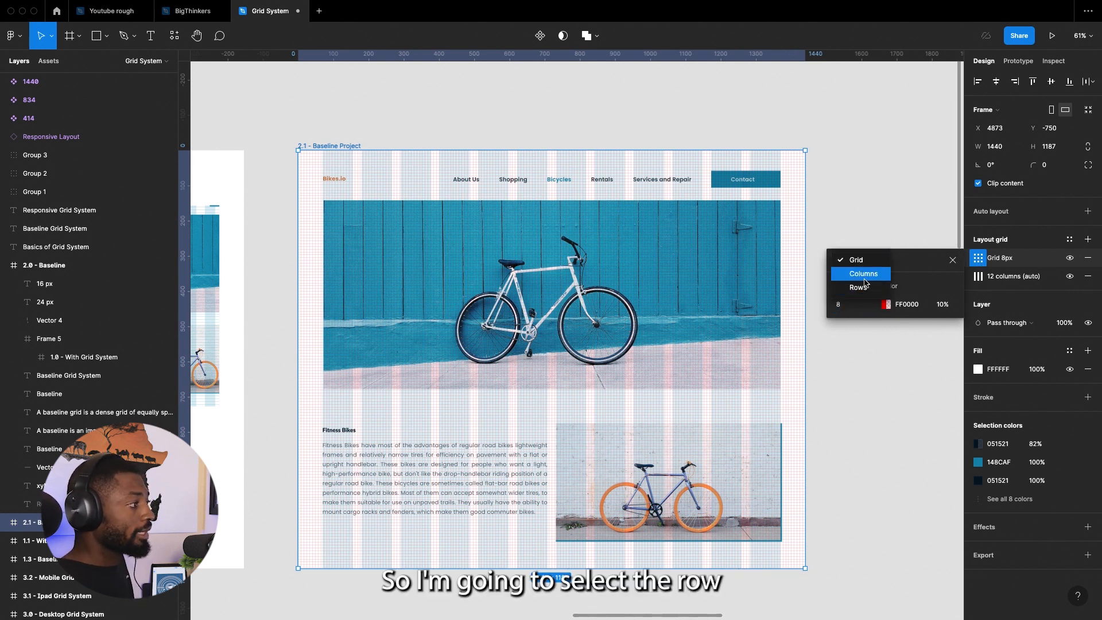
click(850, 275)
click(849, 256)
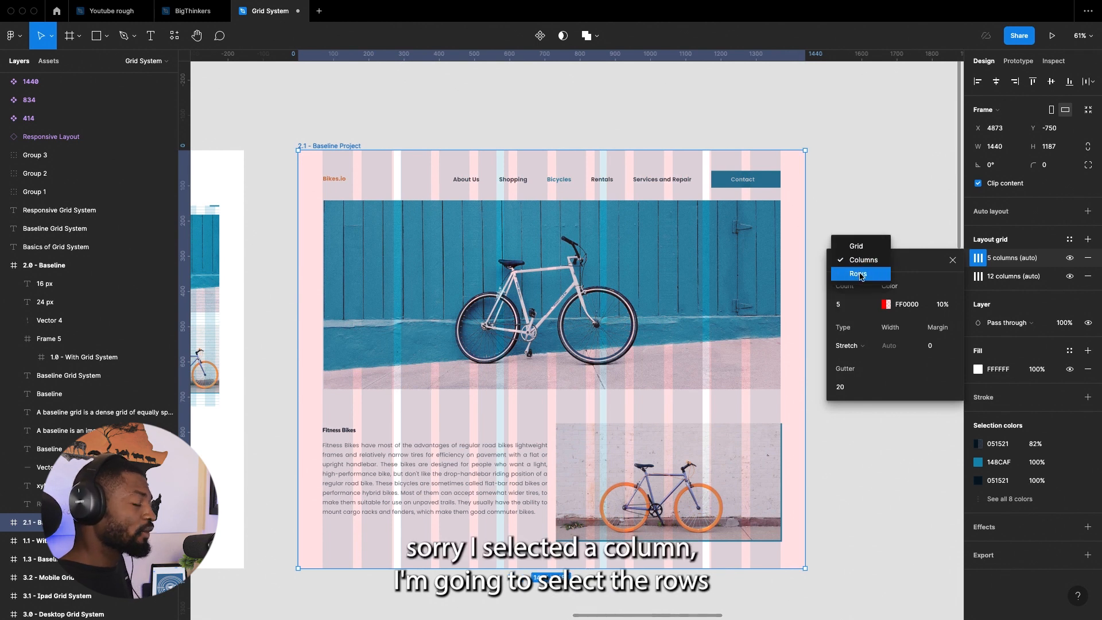
click(860, 275)
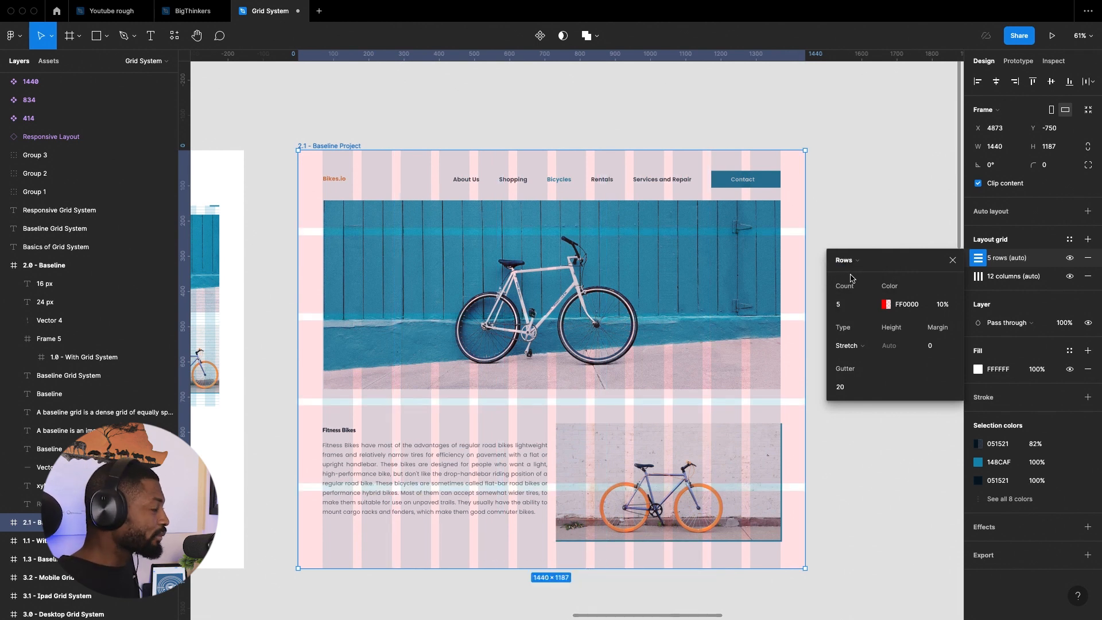
- Try a count of 100 for the row grid on the Baseline Project frame
click(850, 305)
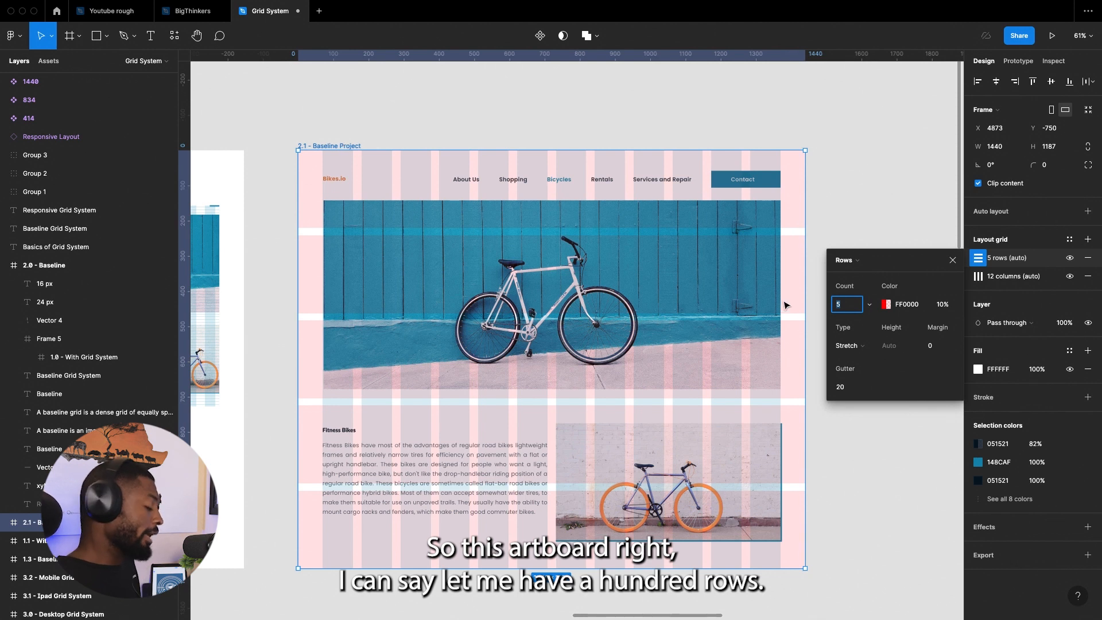
text(00)
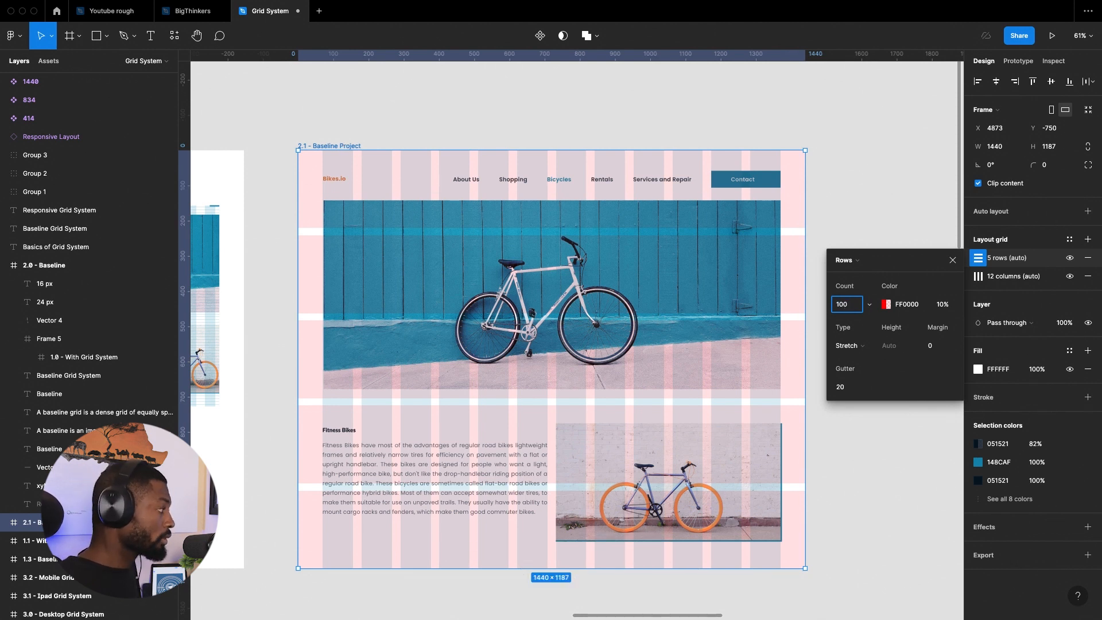
key(Return)
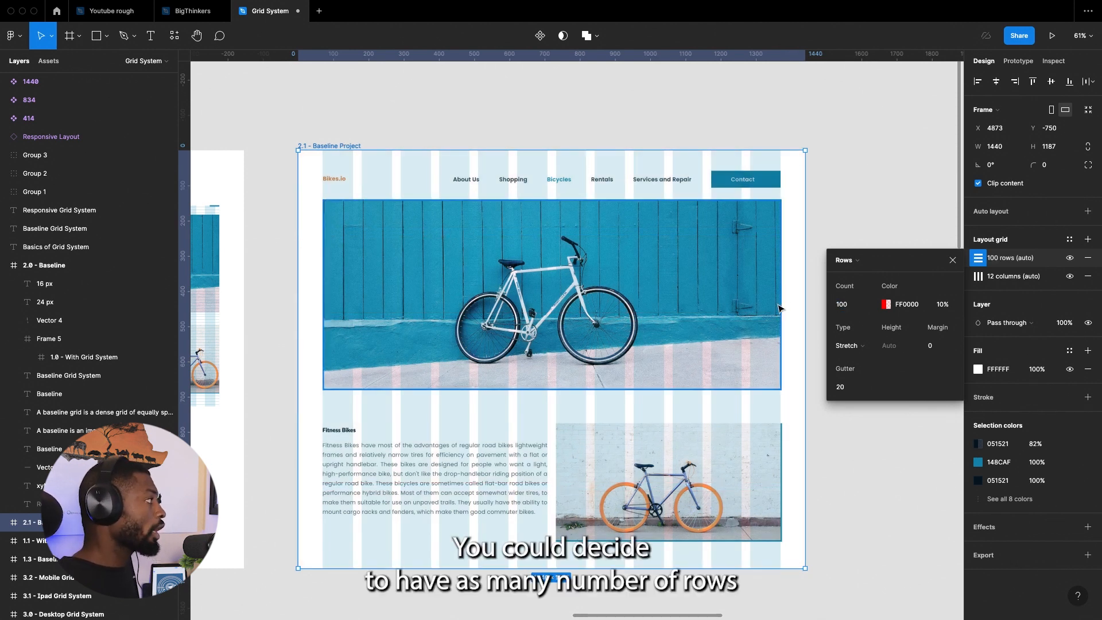
- Set the row grid's count to 3000 and its alignment type to Top
click(851, 308)
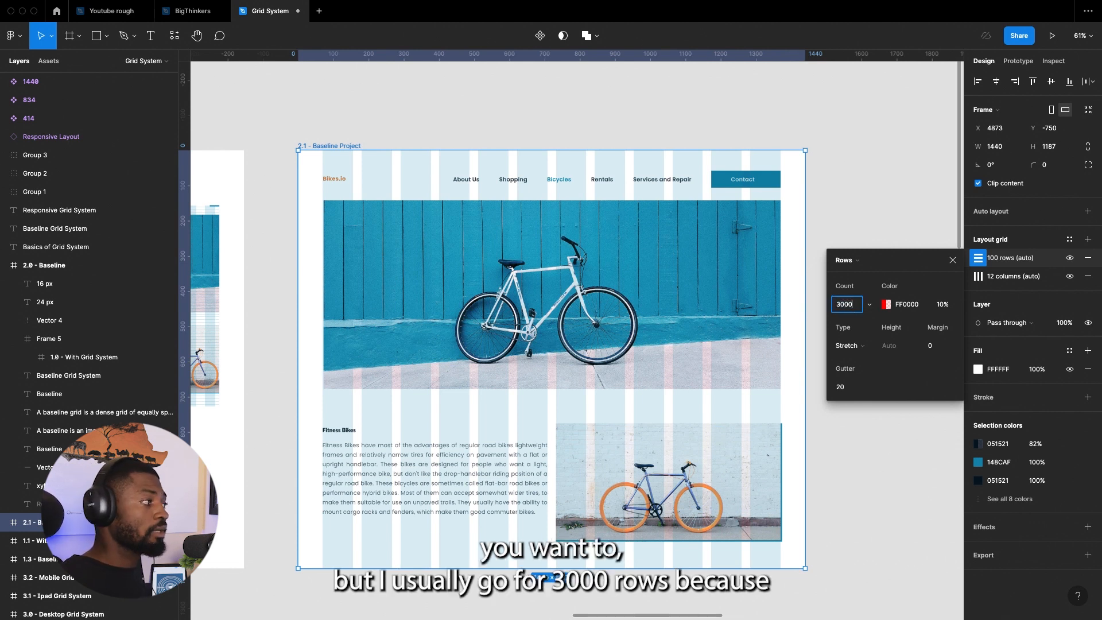
text(3000)
key(Return)
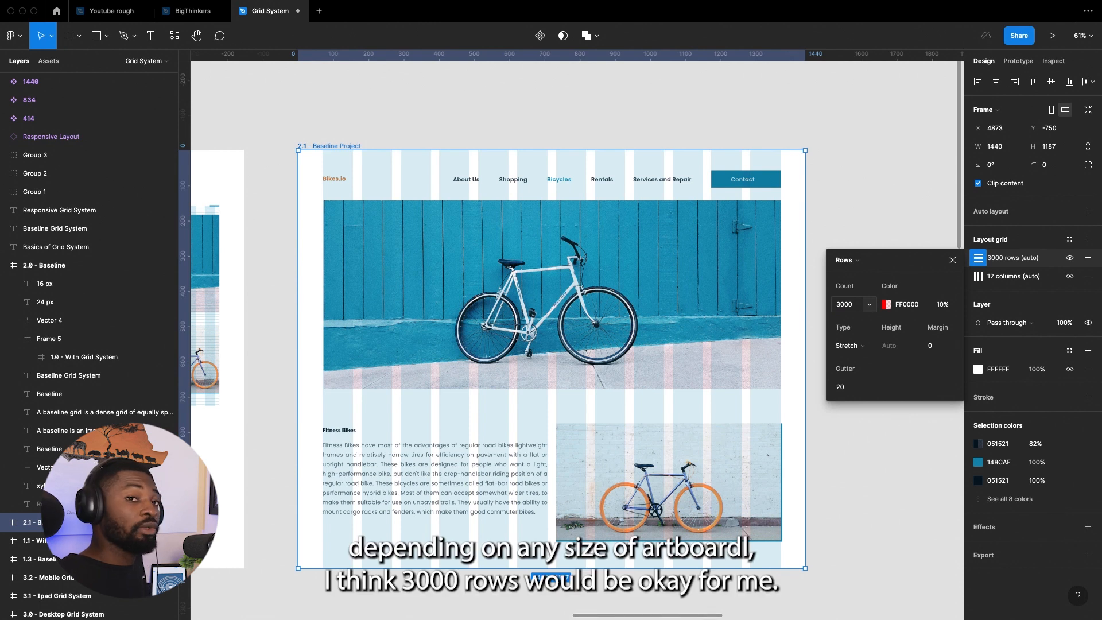
click(858, 309)
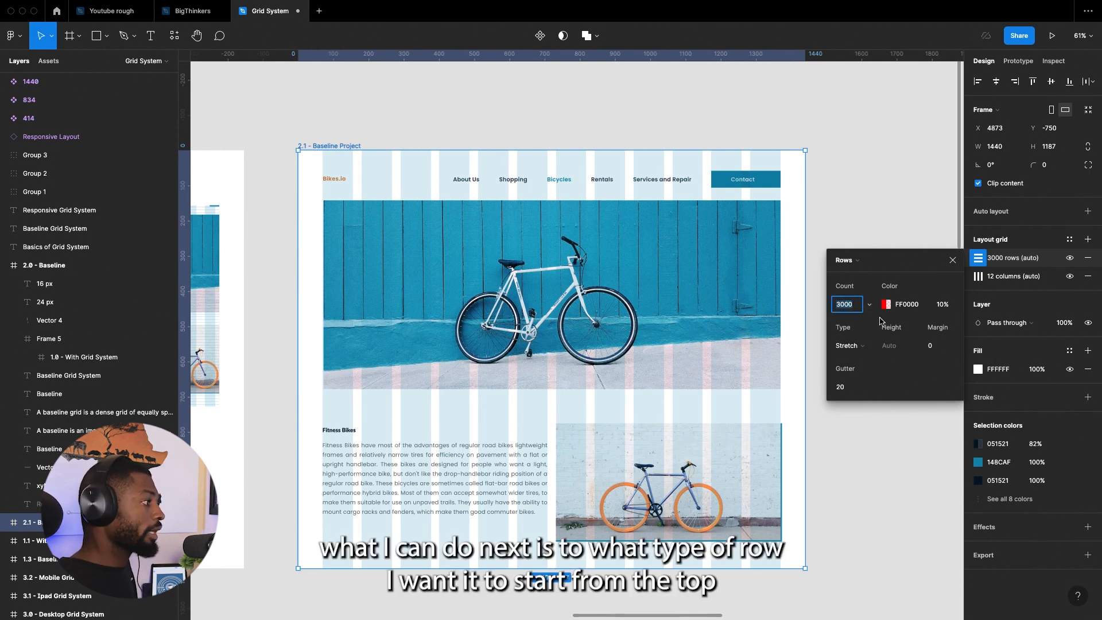
click(863, 347)
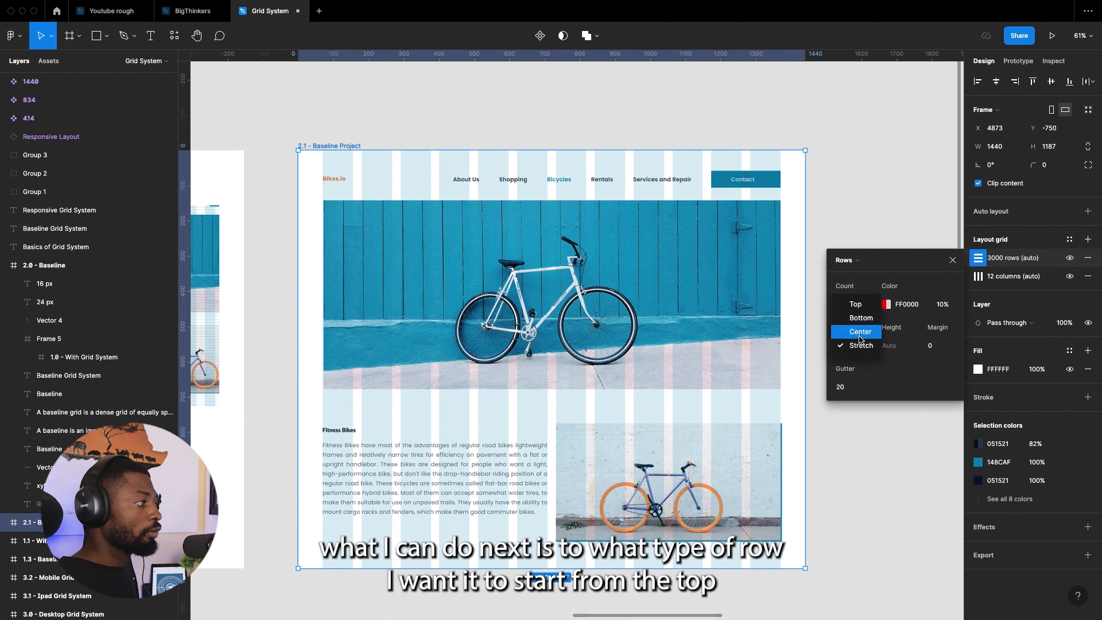
click(857, 306)
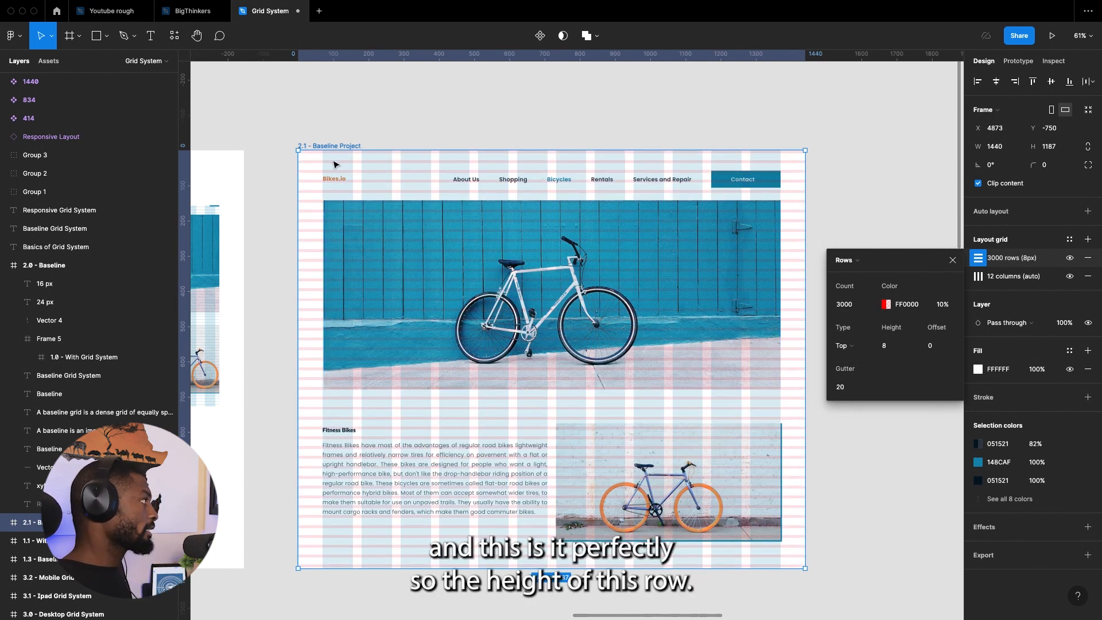
- Set the row grid's height to 4 and its gutter to 0
click(892, 347)
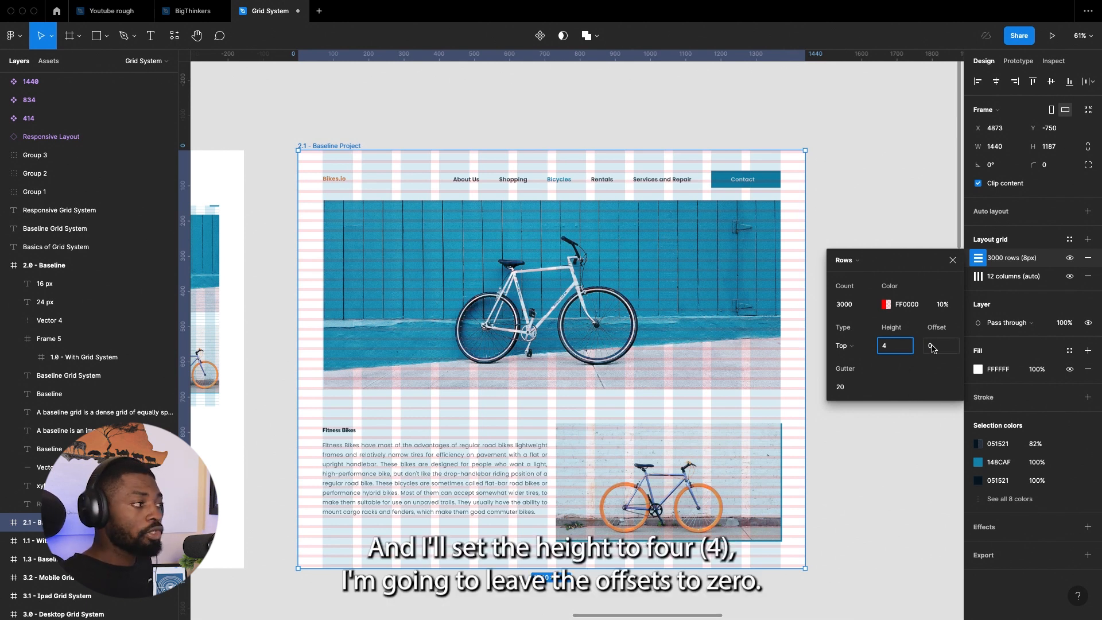
click(851, 390)
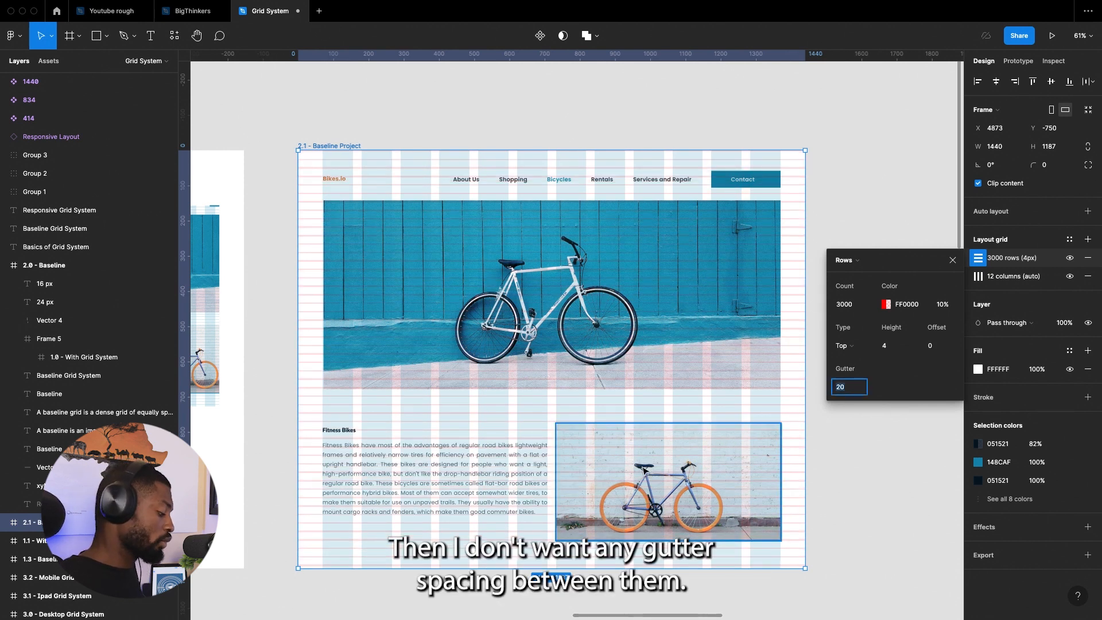
text(0)
key(Return)
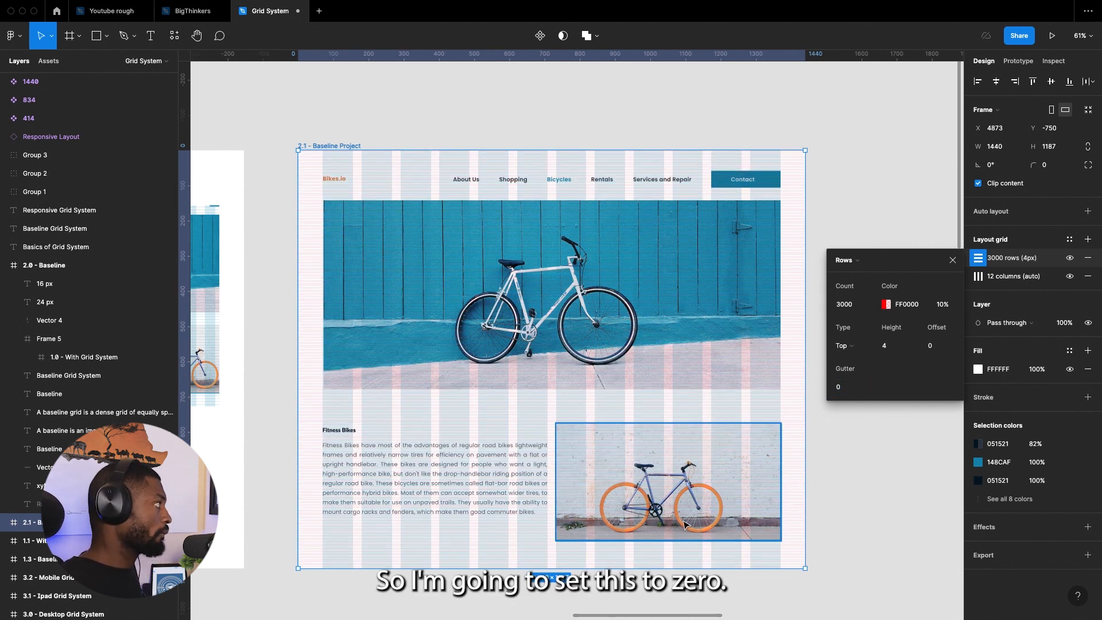
- Examine the baseline row lines and their spacing around the Bikes.io logo and navigation items of the Baseline Project frame
scroll(280, 123, up, 10)
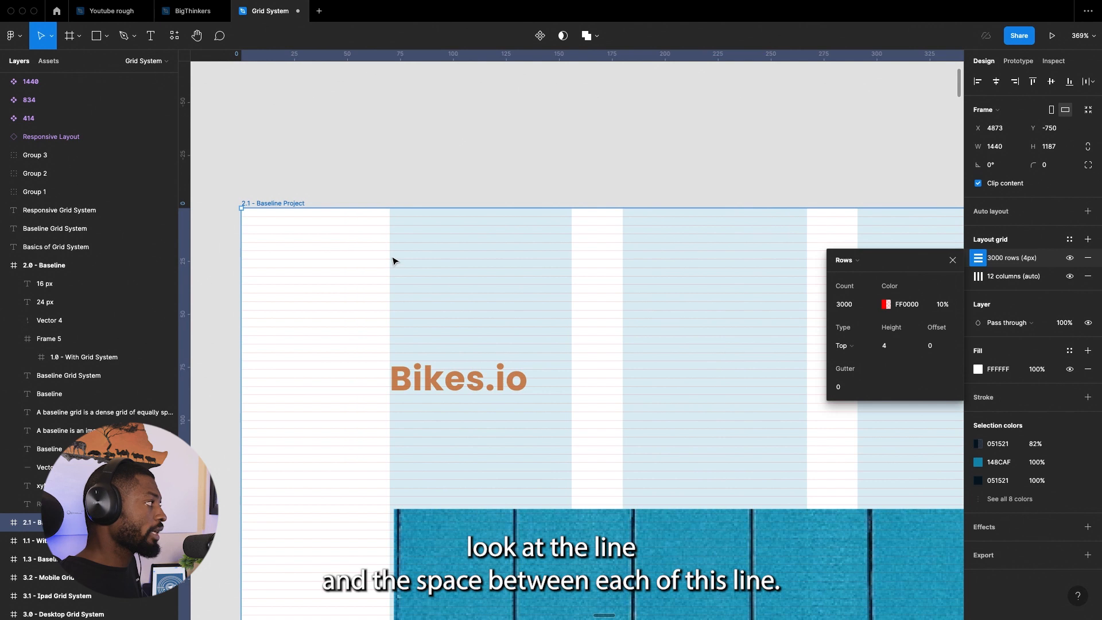
scroll(359, 245, down, 2)
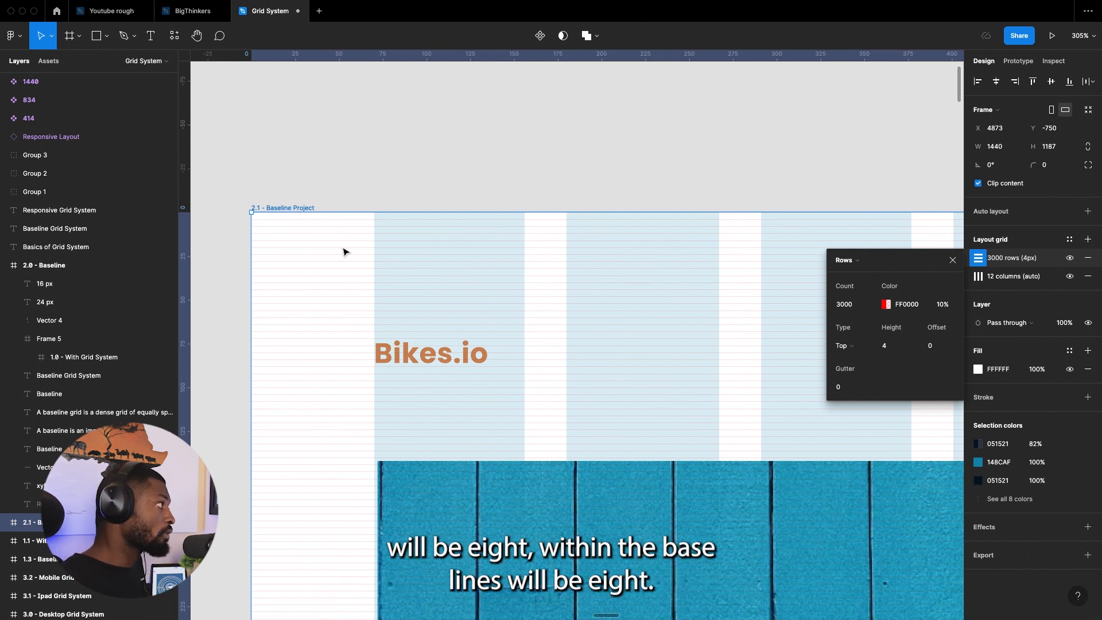
scroll(342, 244, down, 1)
scroll(368, 267, down, 3)
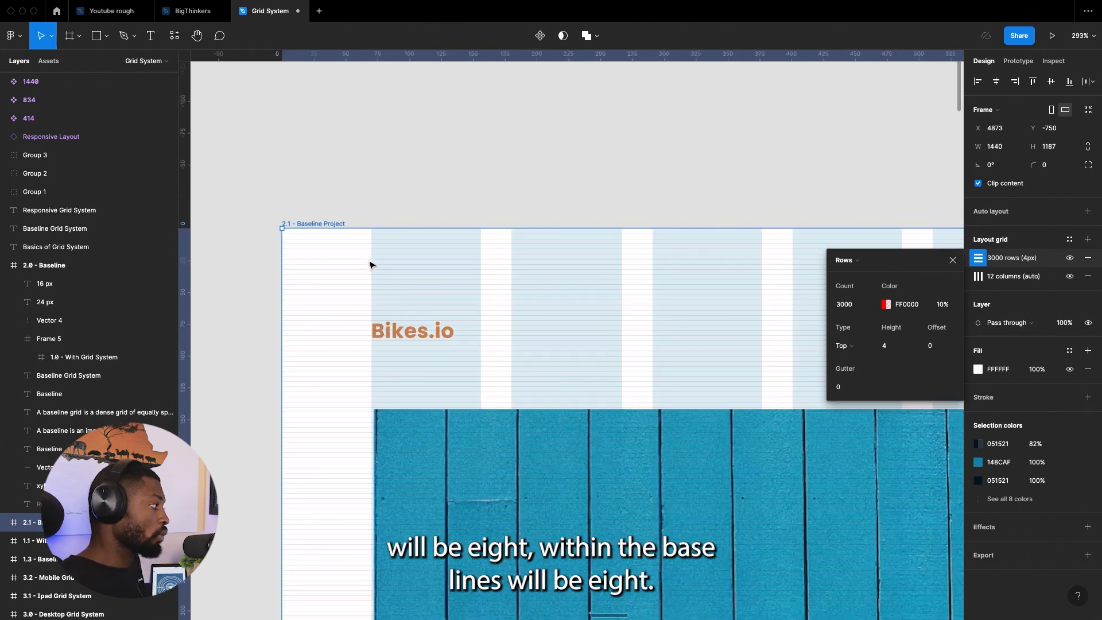
scroll(397, 326, right, 8)
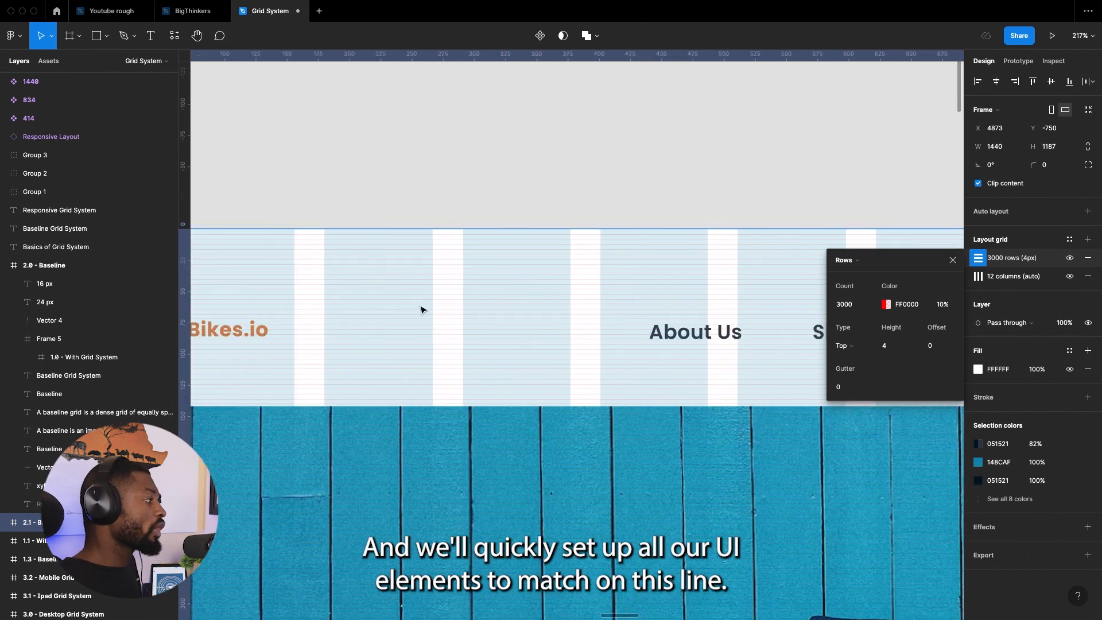
scroll(631, 324, down, 5)
scroll(414, 276, down, 5)
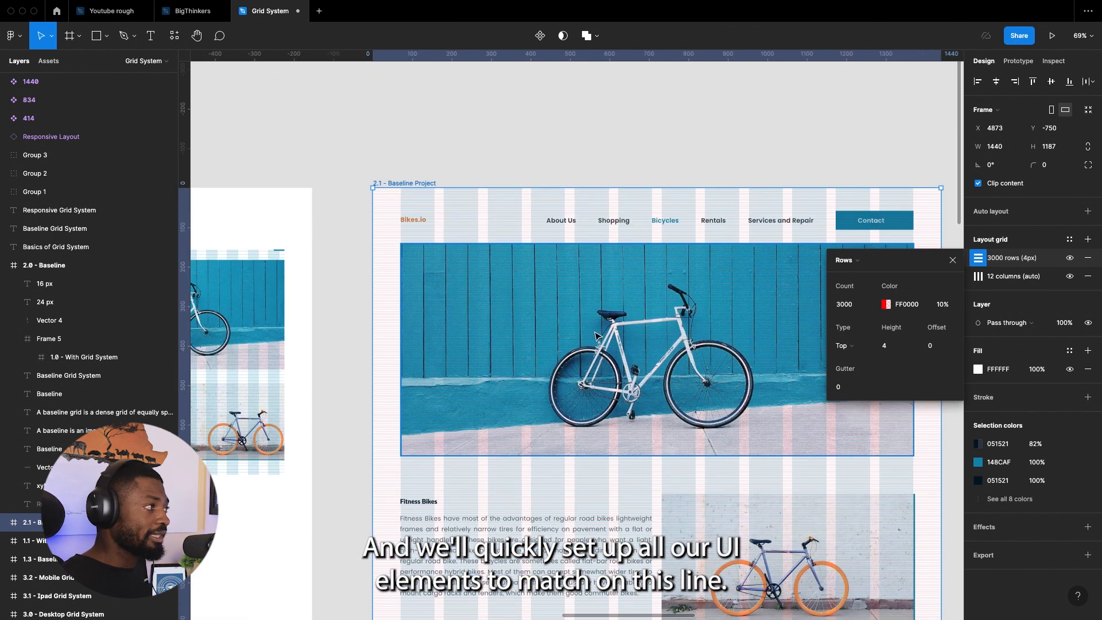
scroll(597, 336, right, 5)
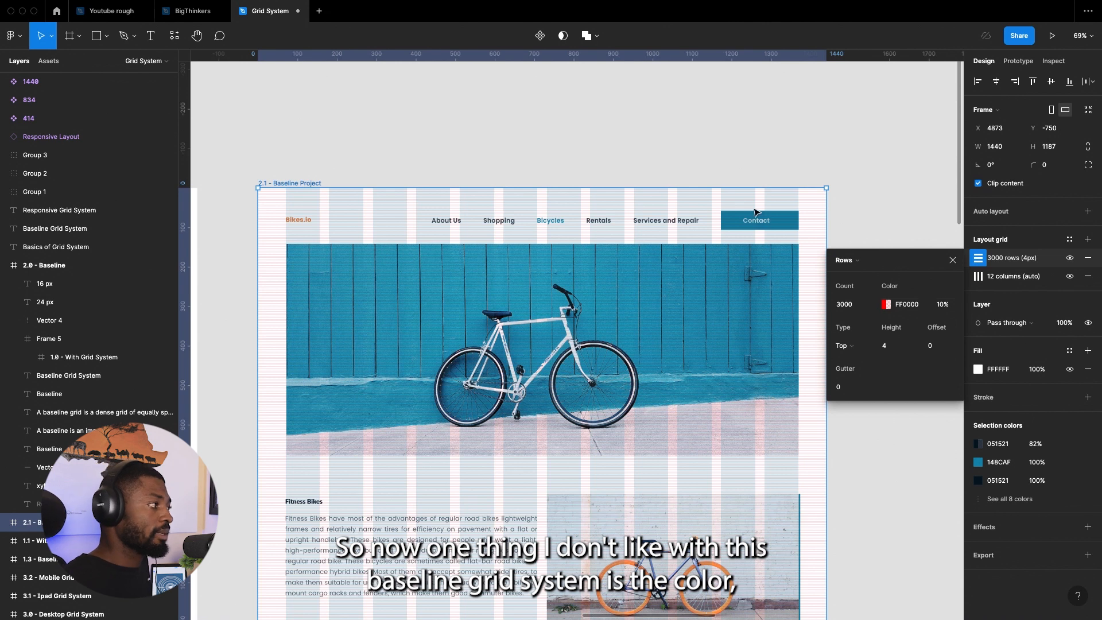
- Copy the 12-column grid's color, 1694B4, to the row grid so both layout grids share one color
ctrl+scroll(654, 190, up, 5)
ctrl+scroll(703, 275, down, 1)
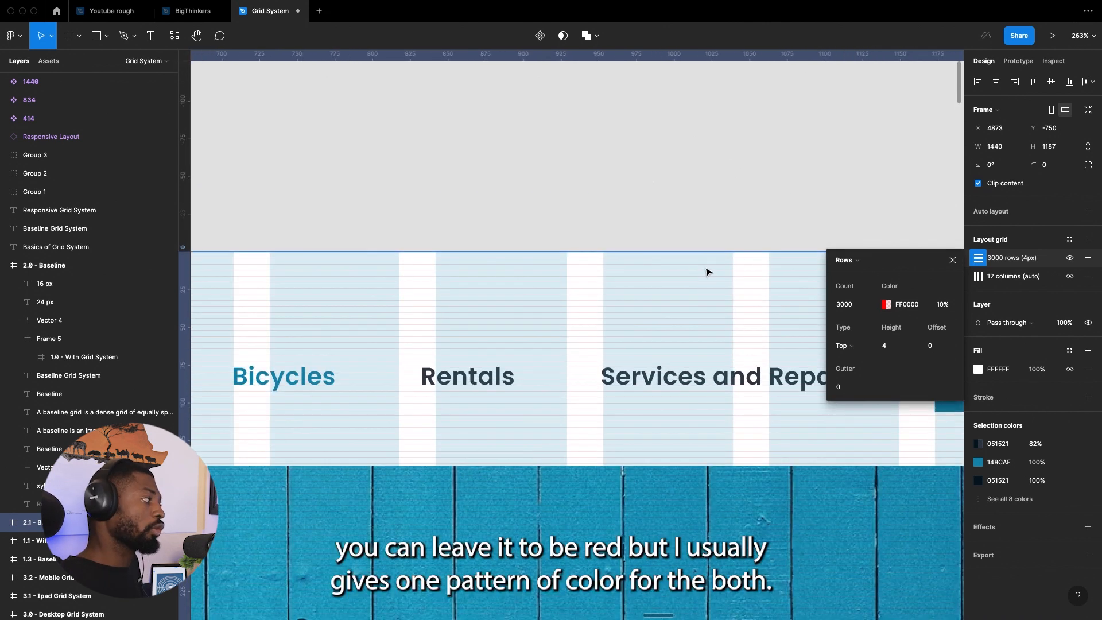
ctrl+scroll(706, 270, down, 3)
ctrl+scroll(718, 252, down, 2)
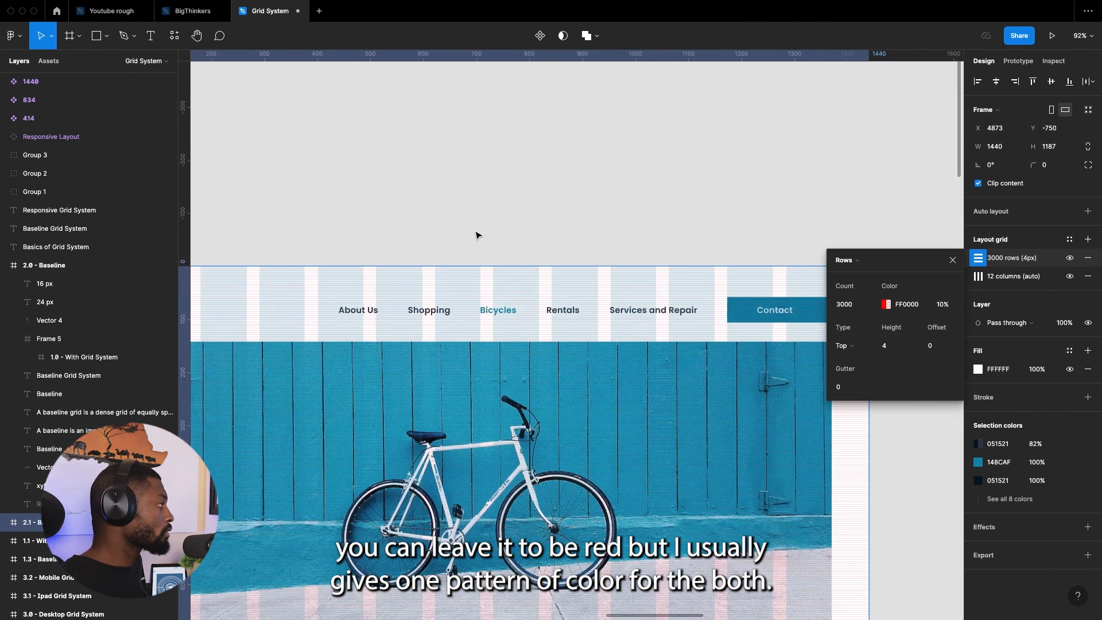
ctrl+scroll(443, 300, up, 5)
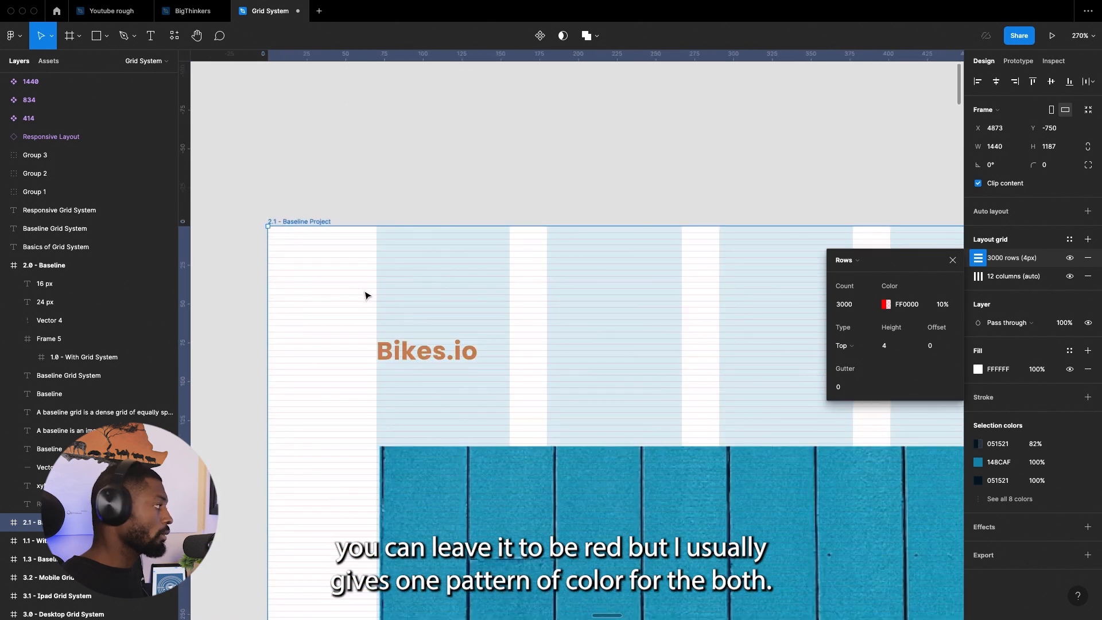
click(983, 277)
click(909, 322)
key(ctrl+c)
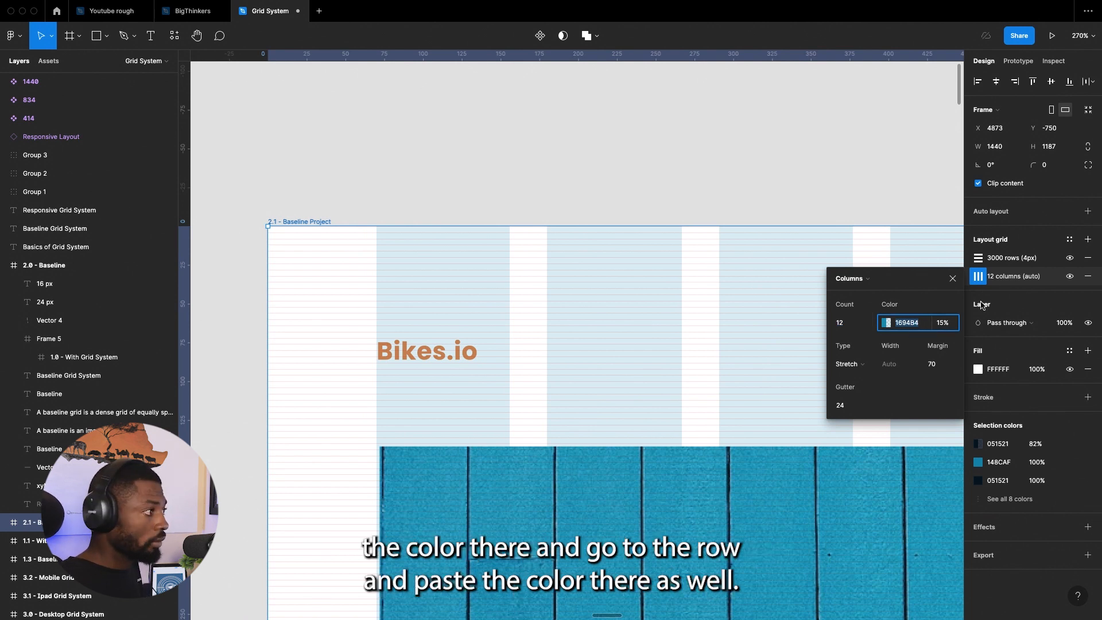
click(978, 258)
click(917, 308)
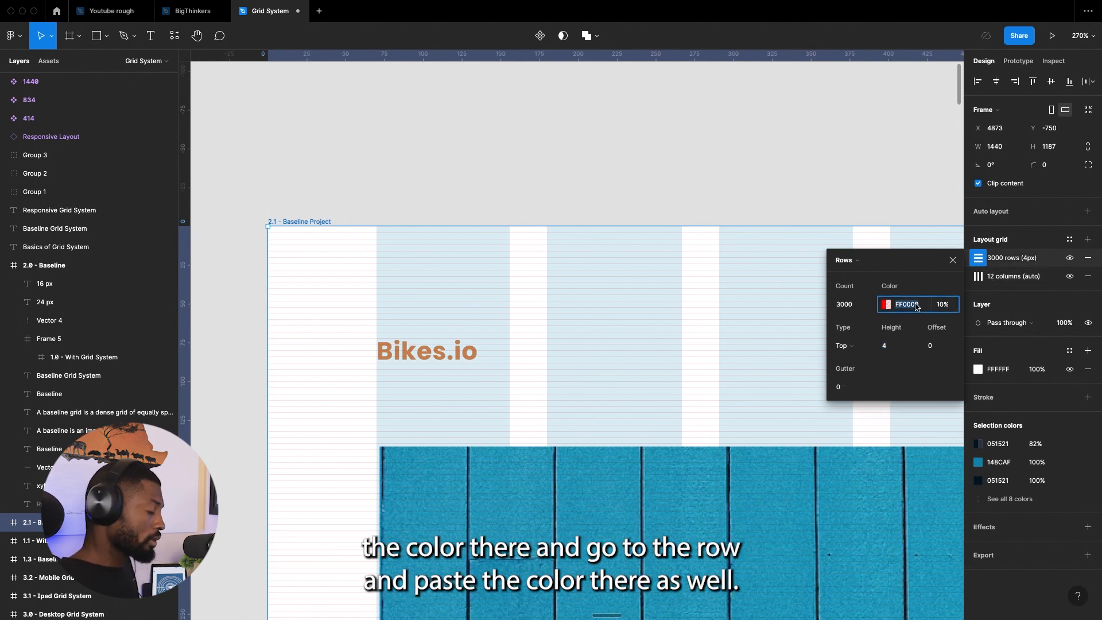
key(ctrl+v)
key(Return)
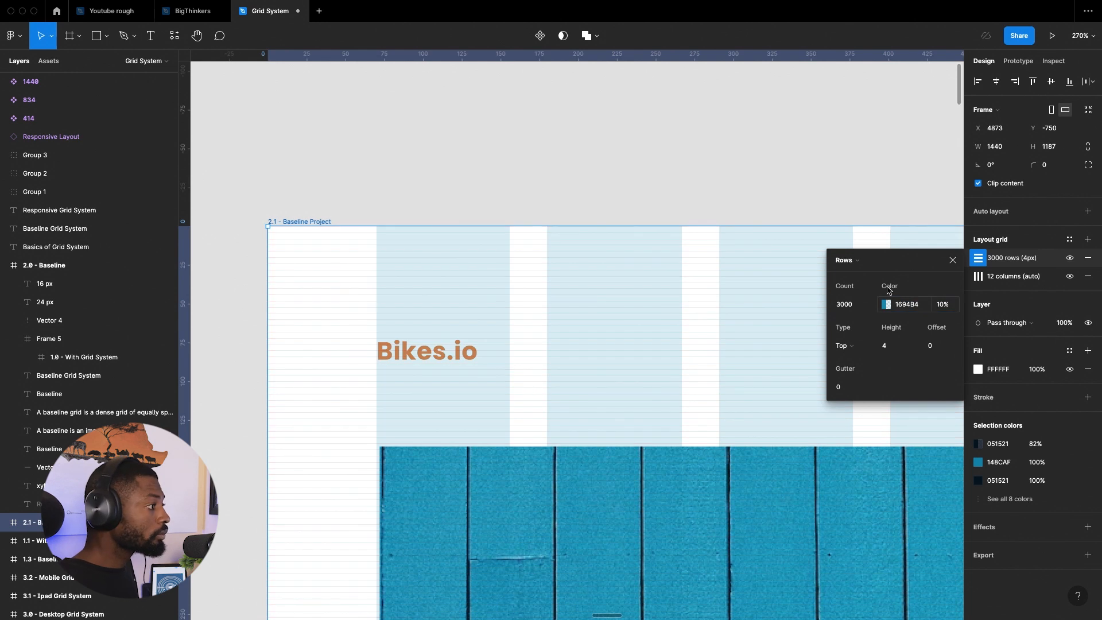
scroll(468, 308, up, 5)
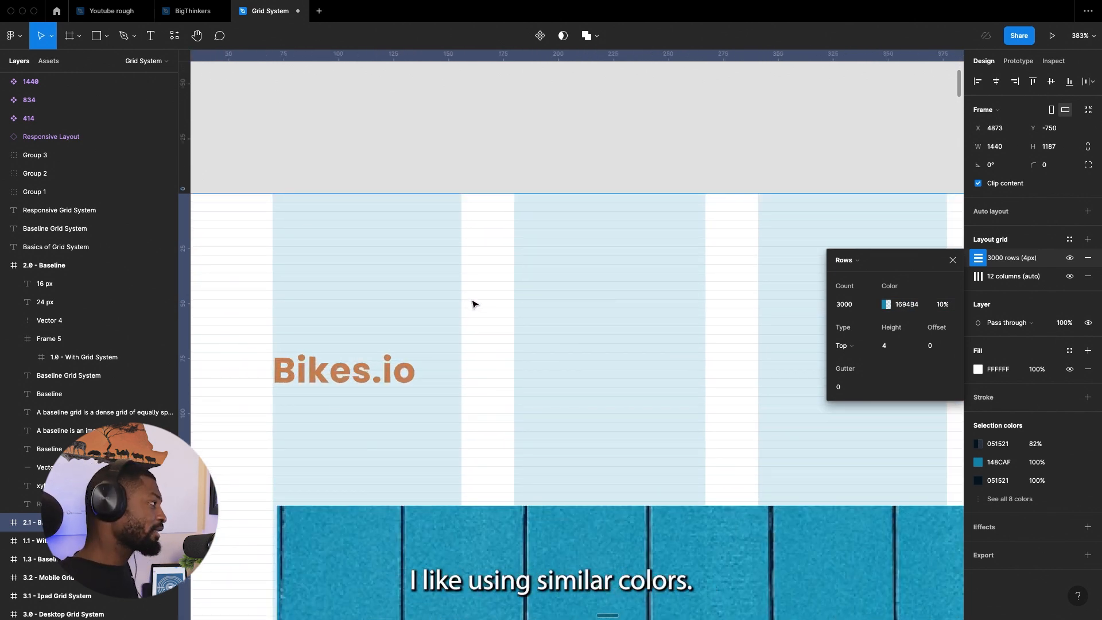
- Examine the combined row and column grids over the Baseline Project header and bicycle photo, and close the row grid settings
scroll(473, 303, left, 5)
scroll(384, 302, down, 2)
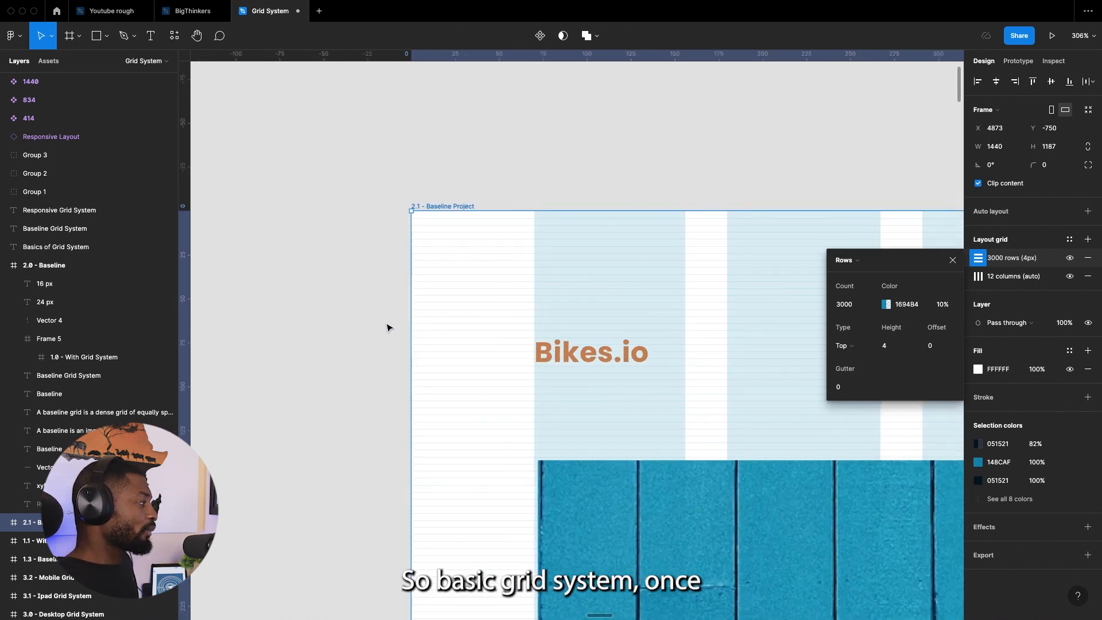
scroll(397, 328, right, 2)
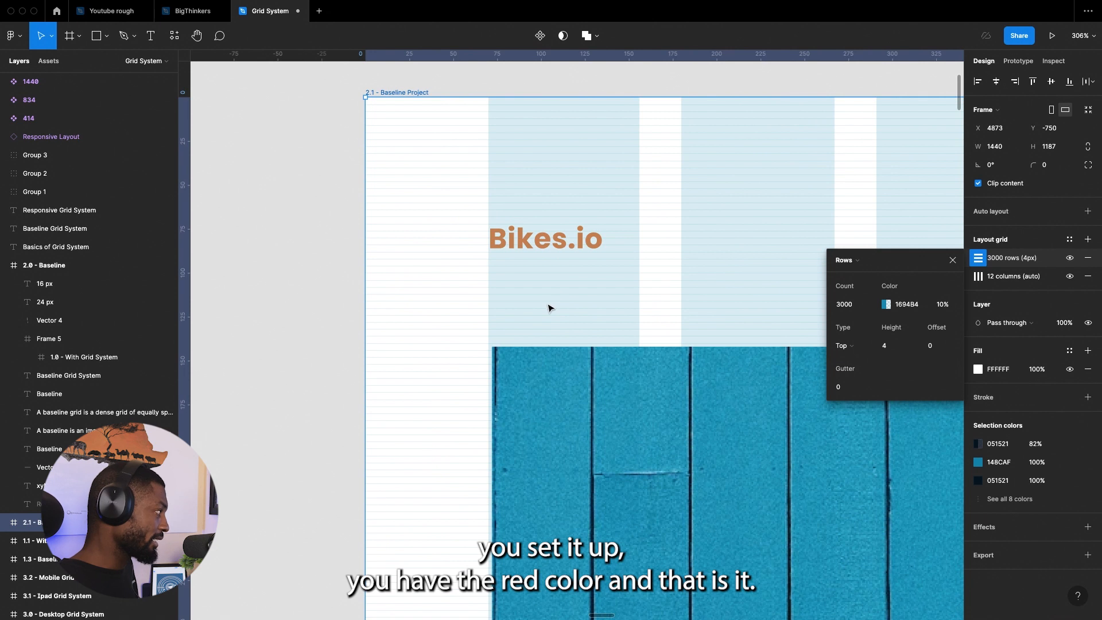
scroll(522, 297, down, 5)
scroll(527, 259, down, 5)
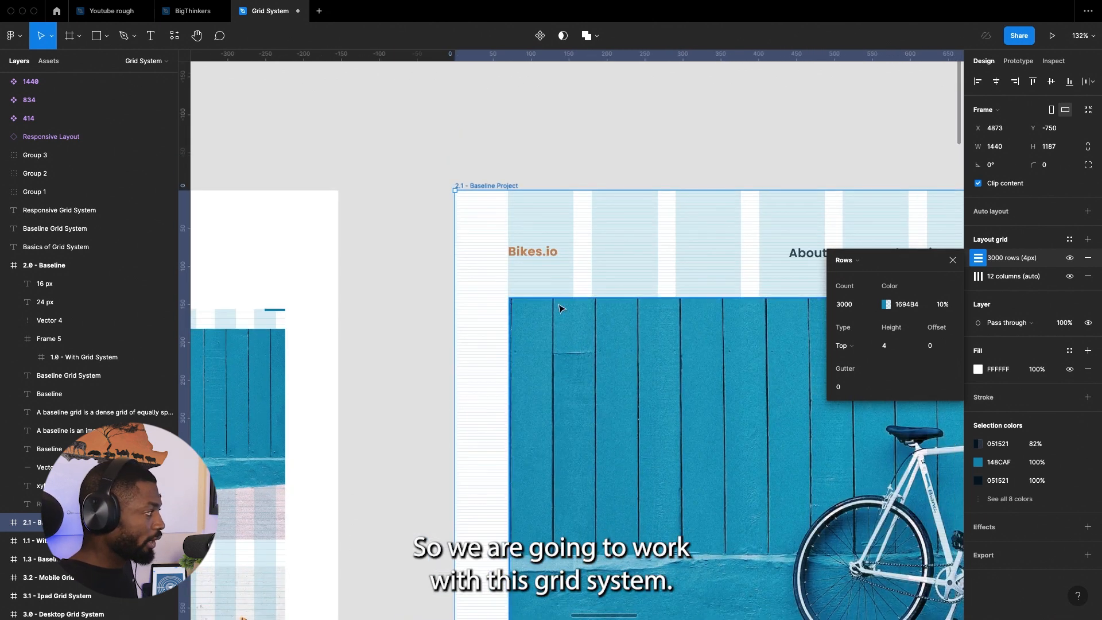
scroll(510, 332, down, 3)
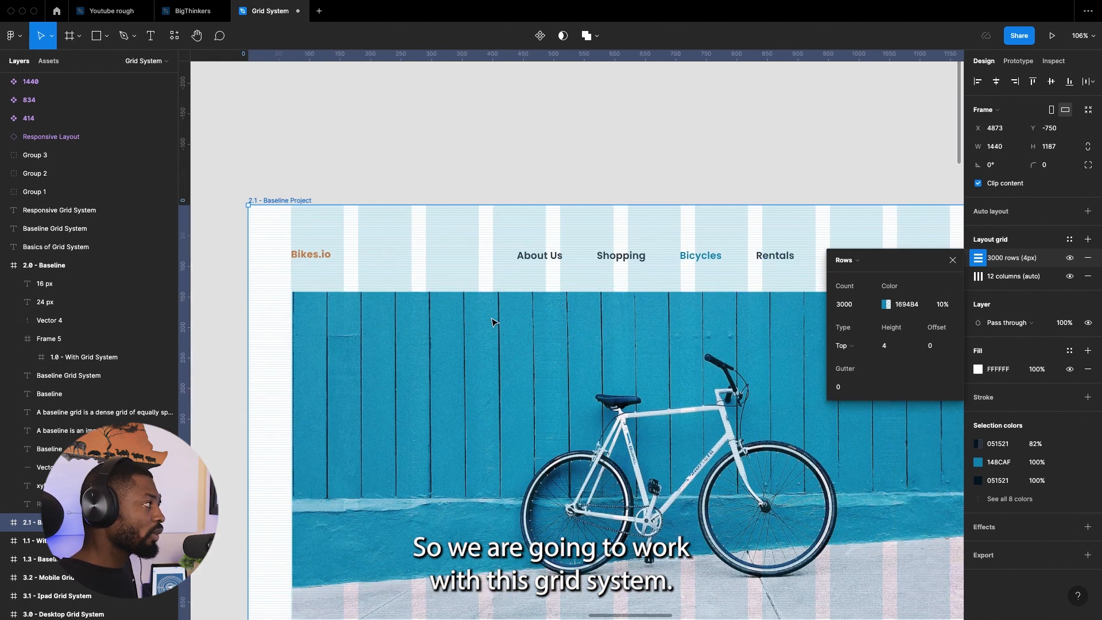
click(948, 263)
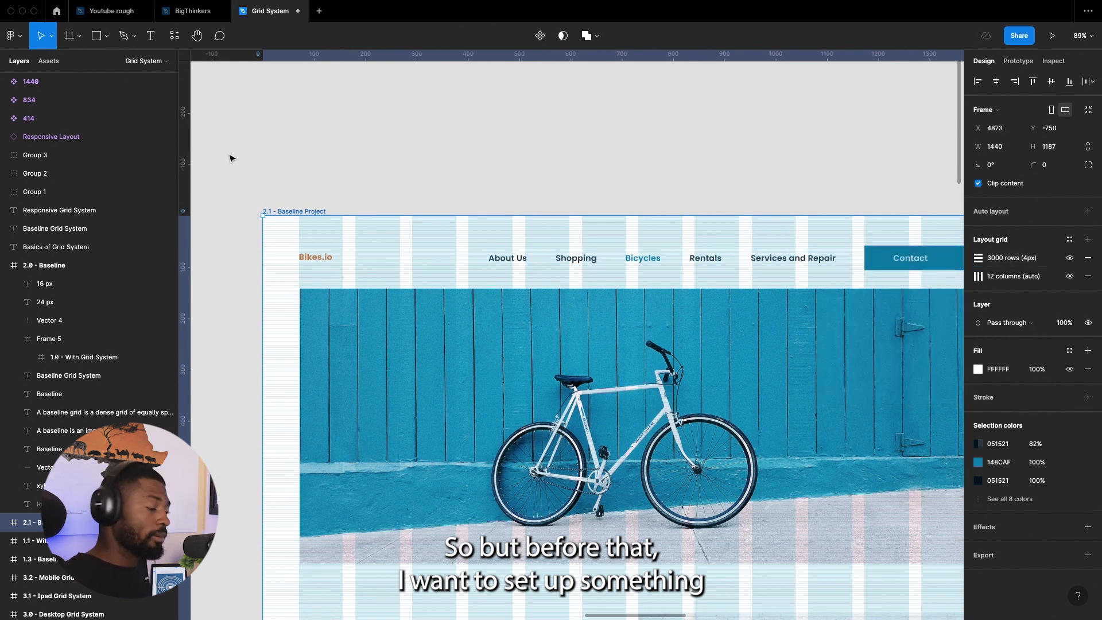
- Toggle the layout grids off, on and off again on the Baseline Project page, leaving them hidden
scroll(375, 155, down, 3)
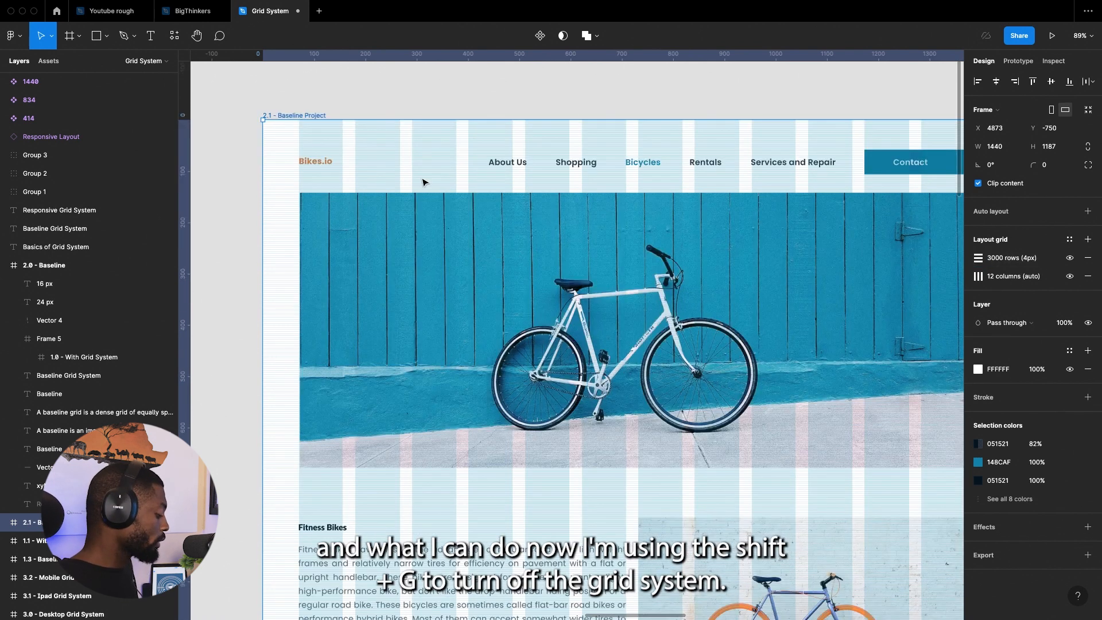
key(shift+g)
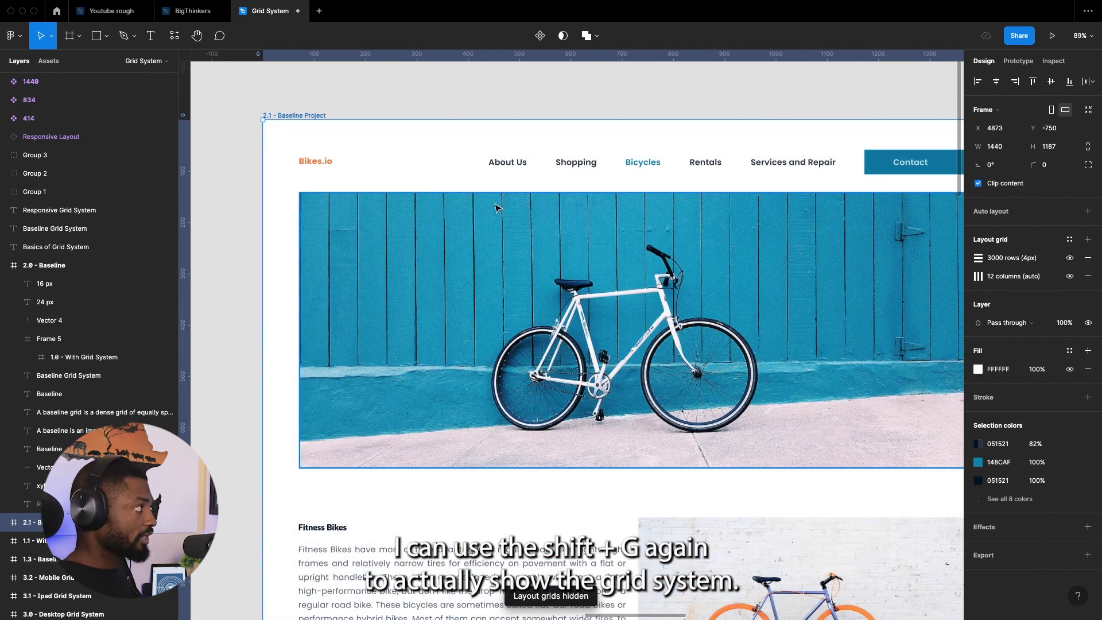
key(shift+g)
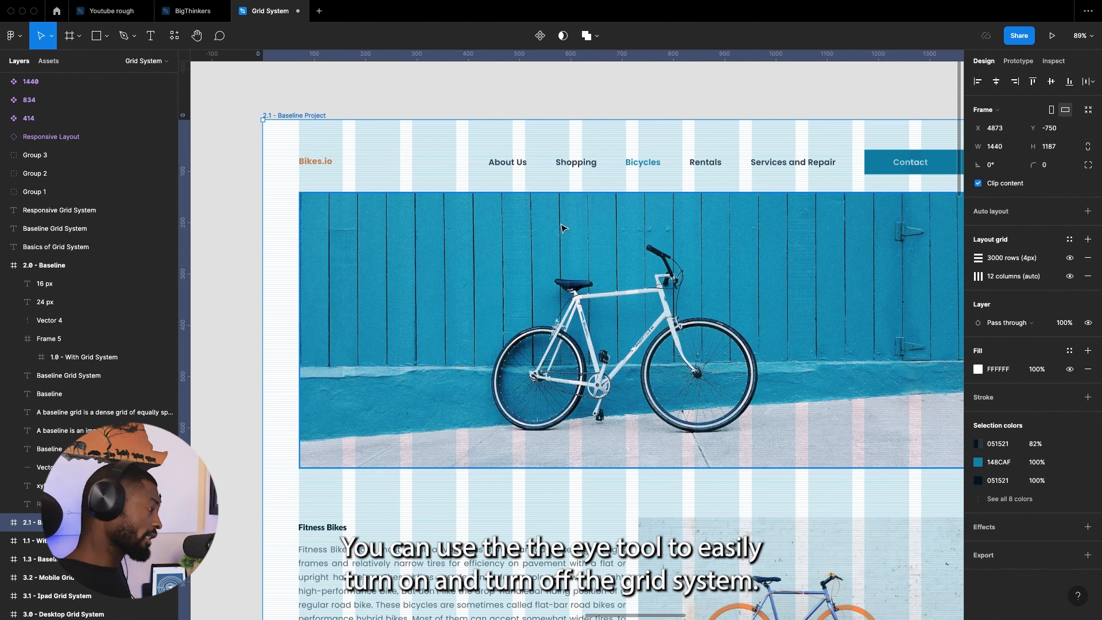
key(ctrl+g)
scroll(436, 221, down, 2)
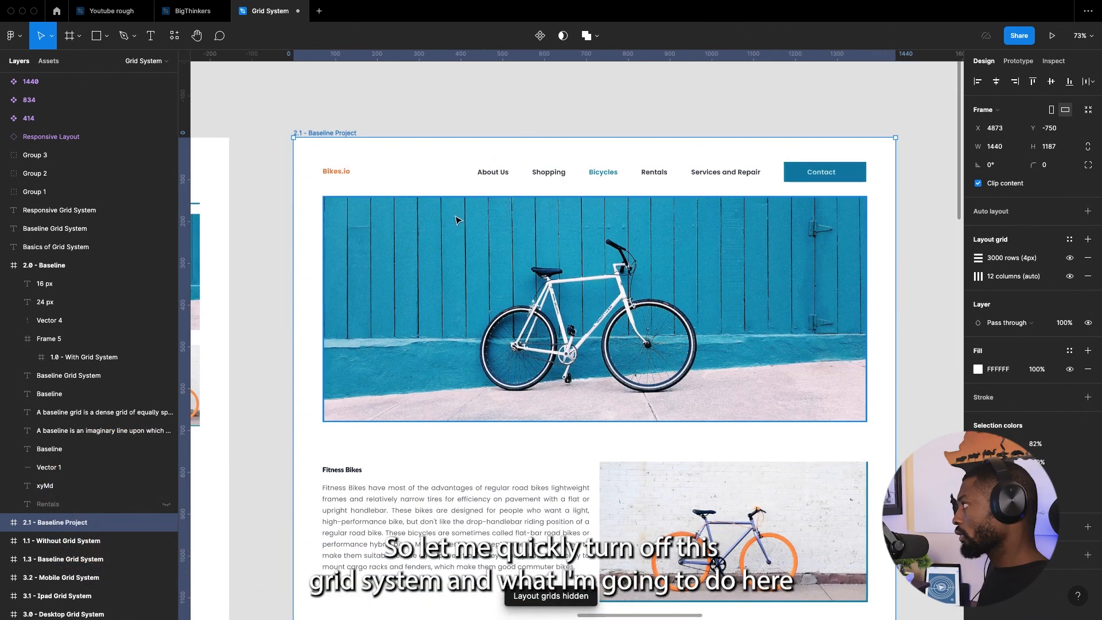
- Check the small and big nudge amounts in the preferences and close the nudge settings
scroll(310, 138, up, 5)
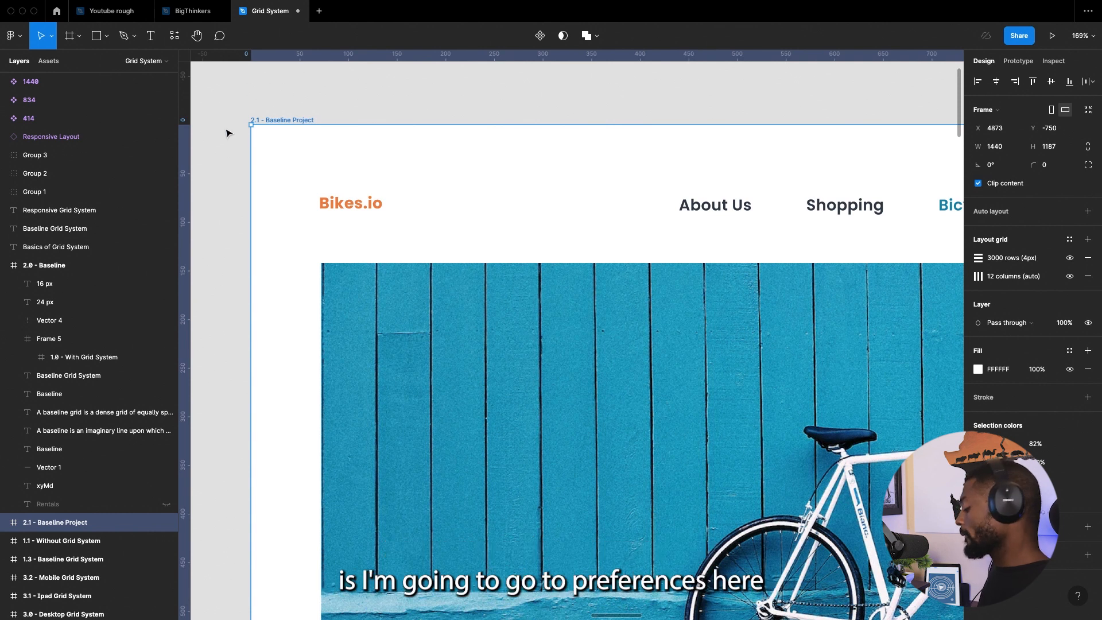
click(22, 45)
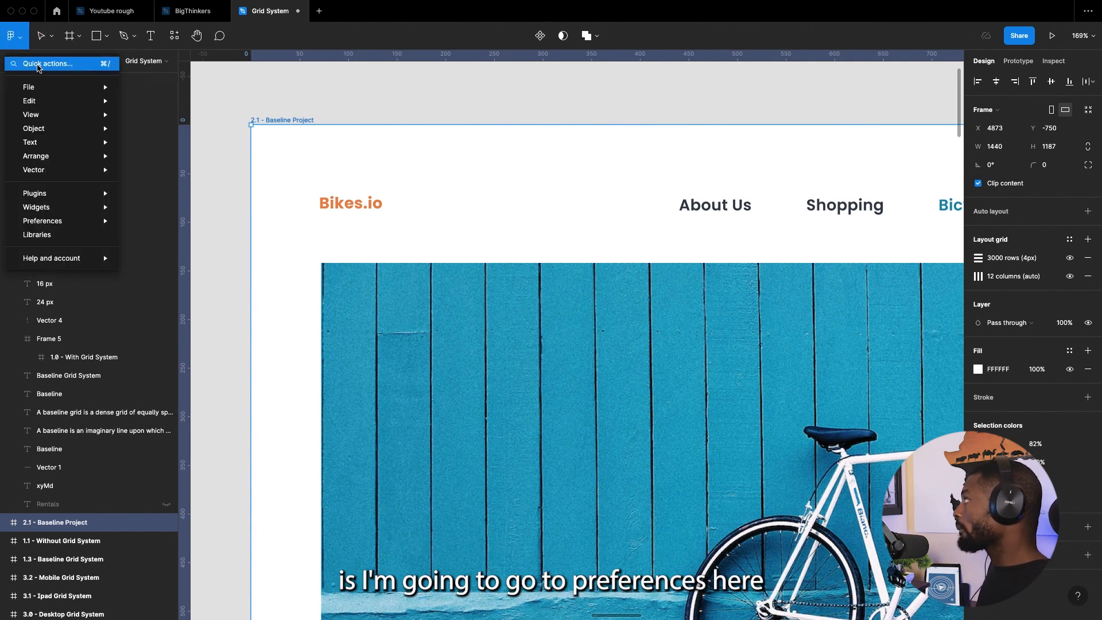
mouse_move(72, 221)
mouse_move(200, 432)
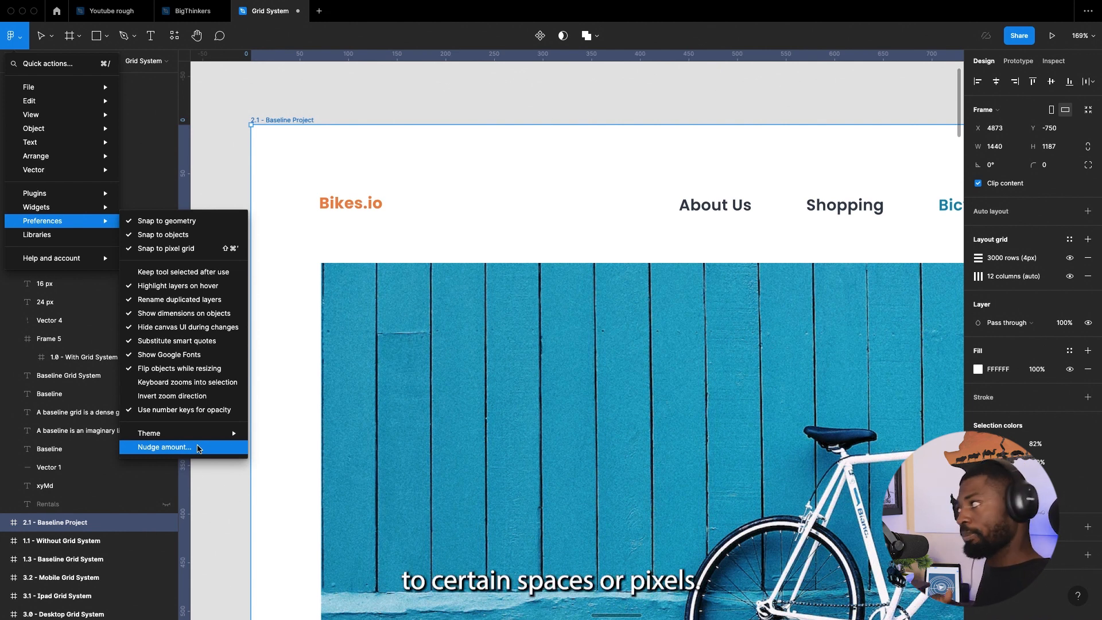
click(198, 448)
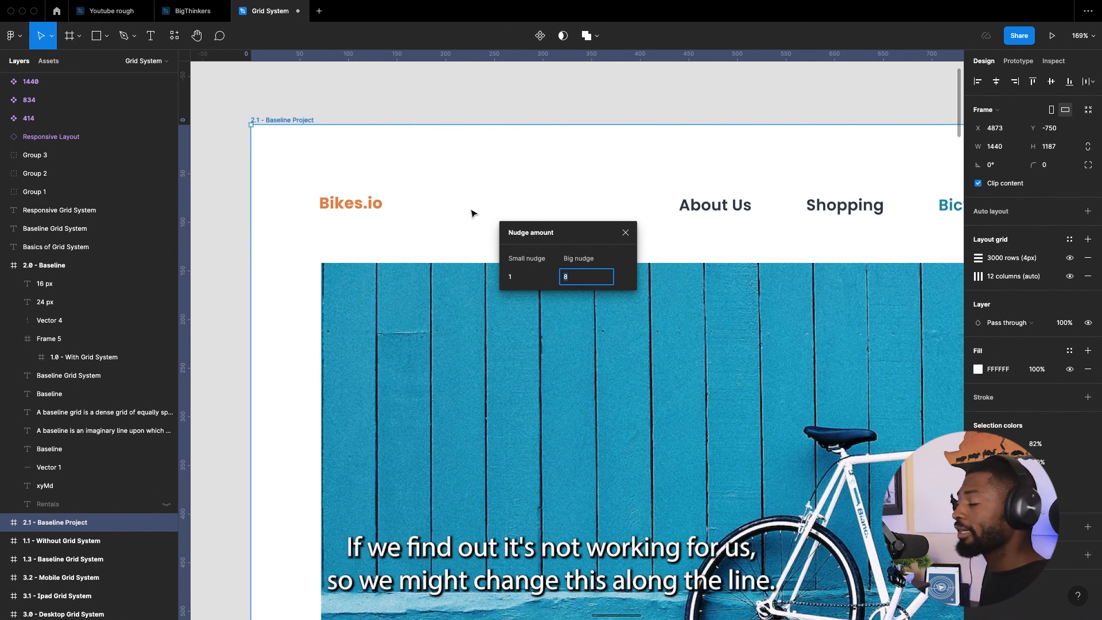
click(625, 233)
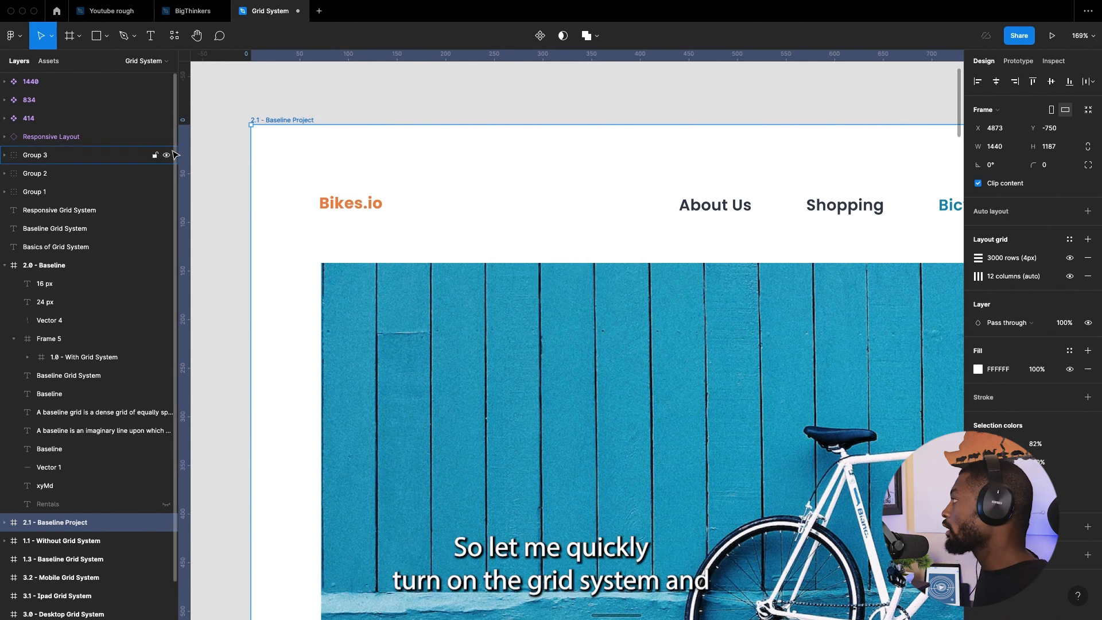
- Show the layout grids and select the Bikes.io logo text in the Baseline Project header
key(ctrl+g)
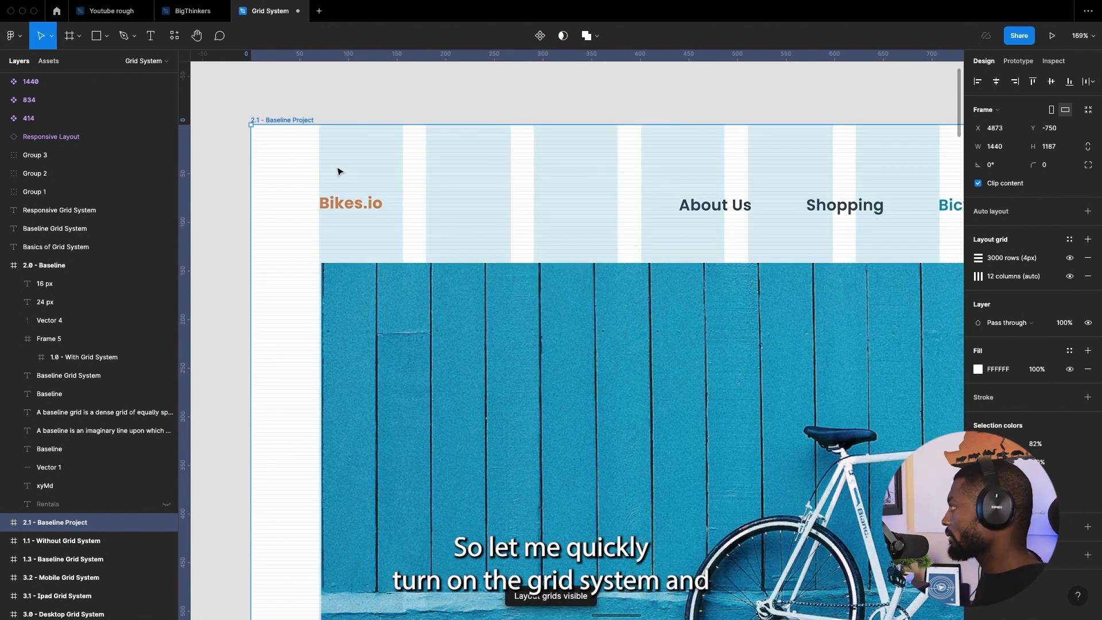
scroll(229, 89, up, 1)
scroll(354, 166, up, 5)
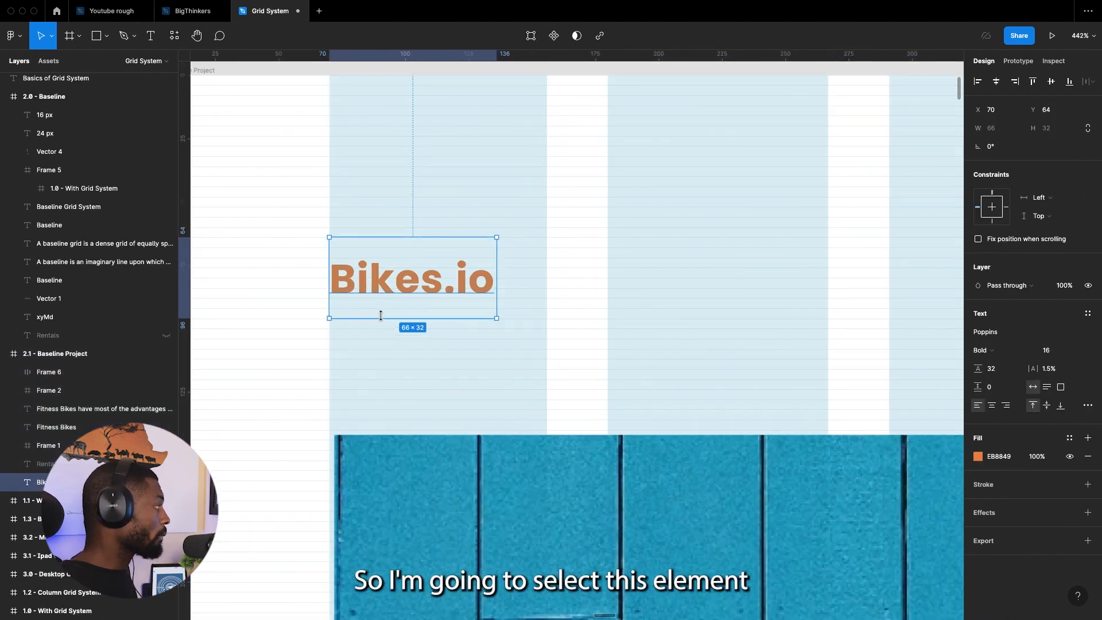
scroll(380, 315, up, 1)
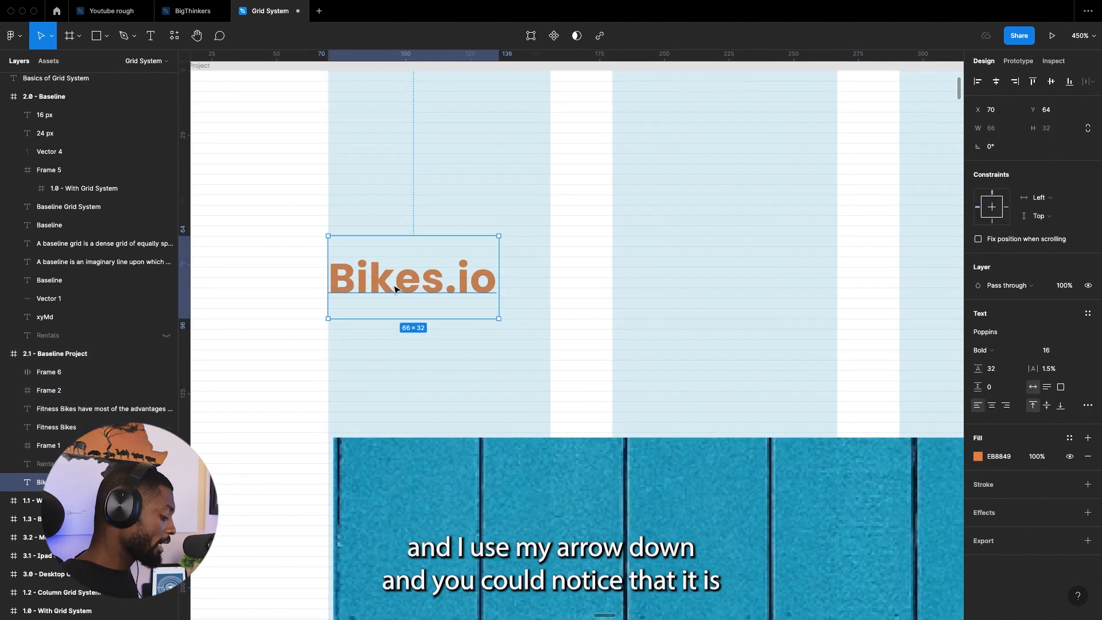
- Nudge the Bikes.io logo down in 1-pixel steps to Y 70
key(Down)
key(Down)
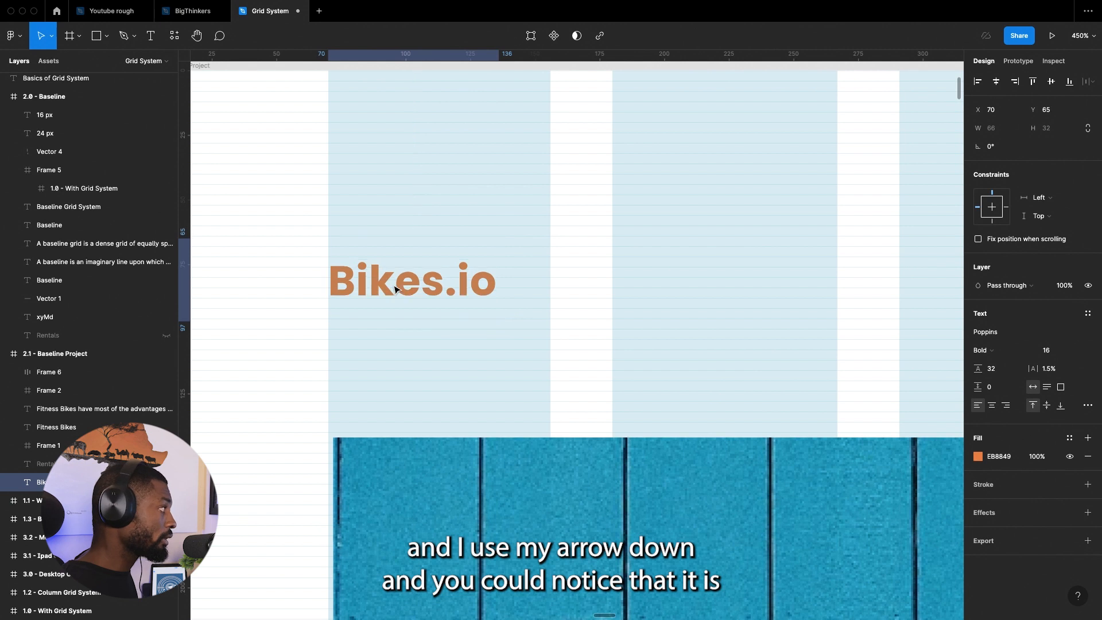
key(Down)
key(Down)
key(Down)
key(Down)
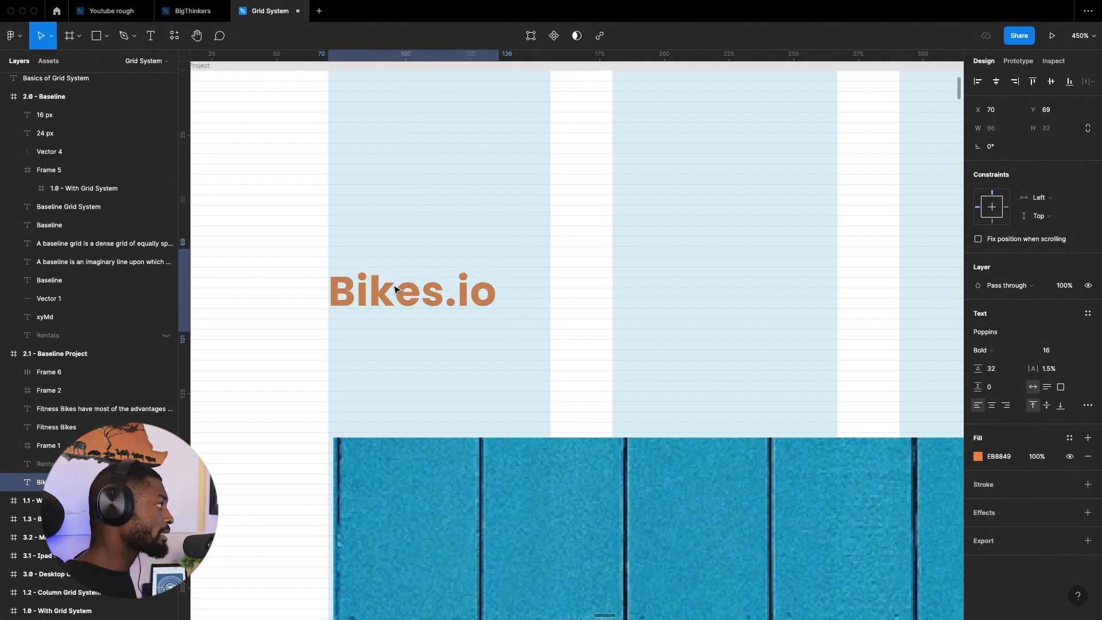
- Nudge the Bikes.io logo up in 1-pixel steps to Y 62, plus two 8-pixel big nudges up to Y 46
key(Up)
key(Up)
key(Up)
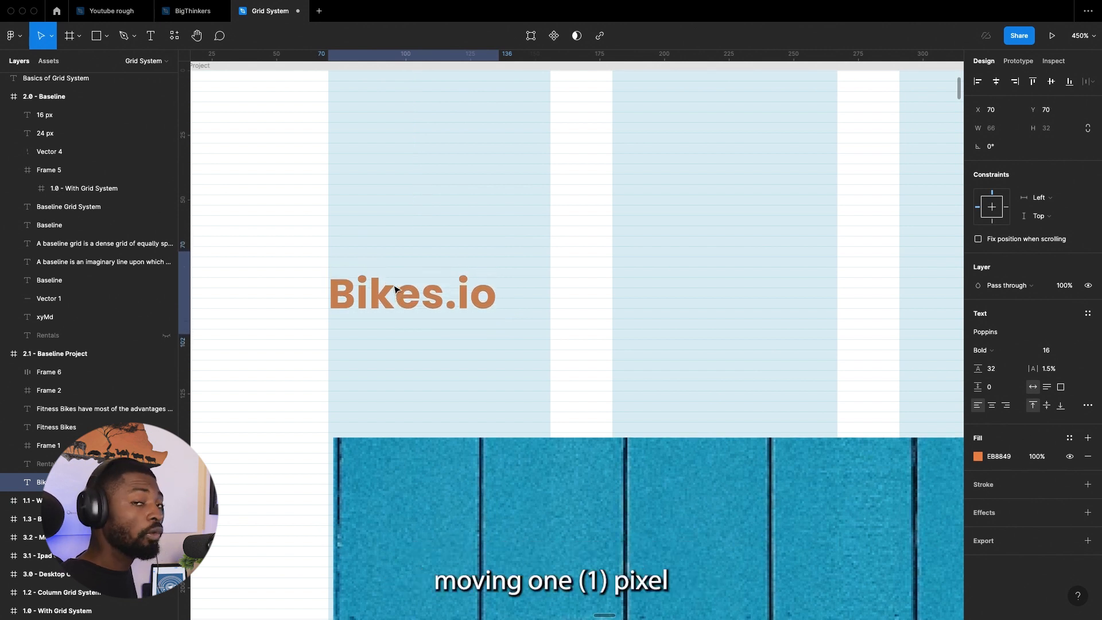
key(Up)
key(Up)
key(Up)
key(Up)
key(Up)
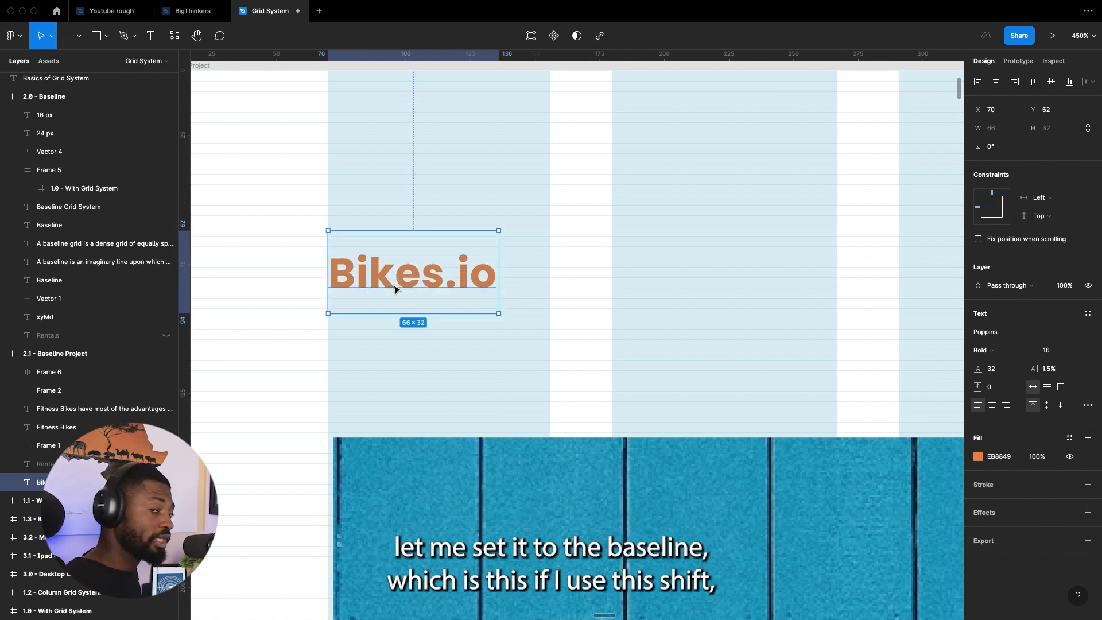
key(shift+Up)
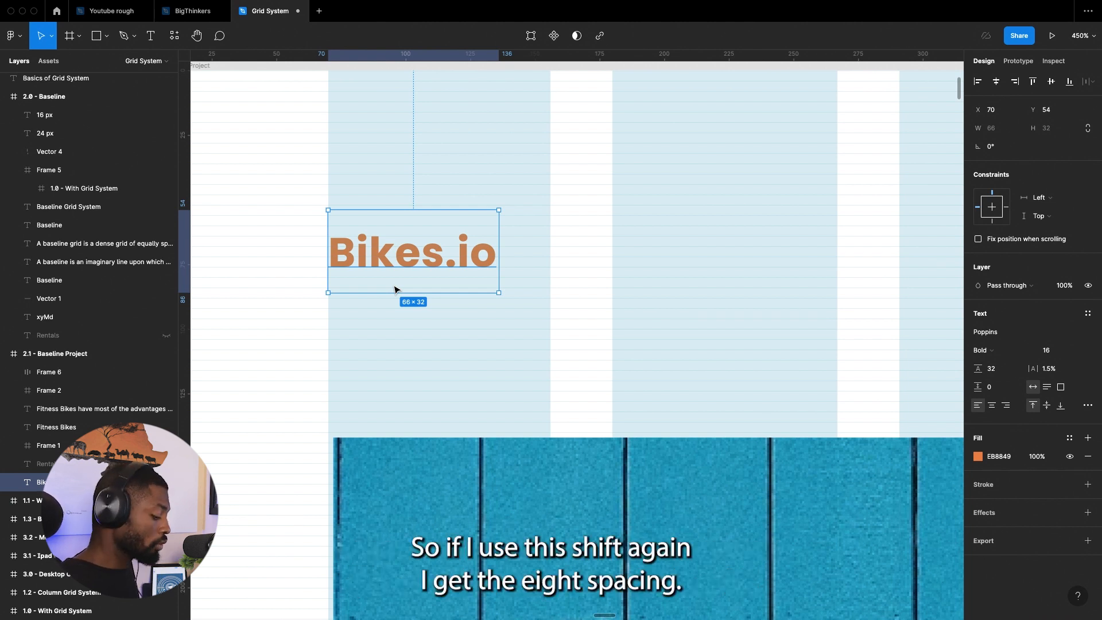
key(shift+Up)
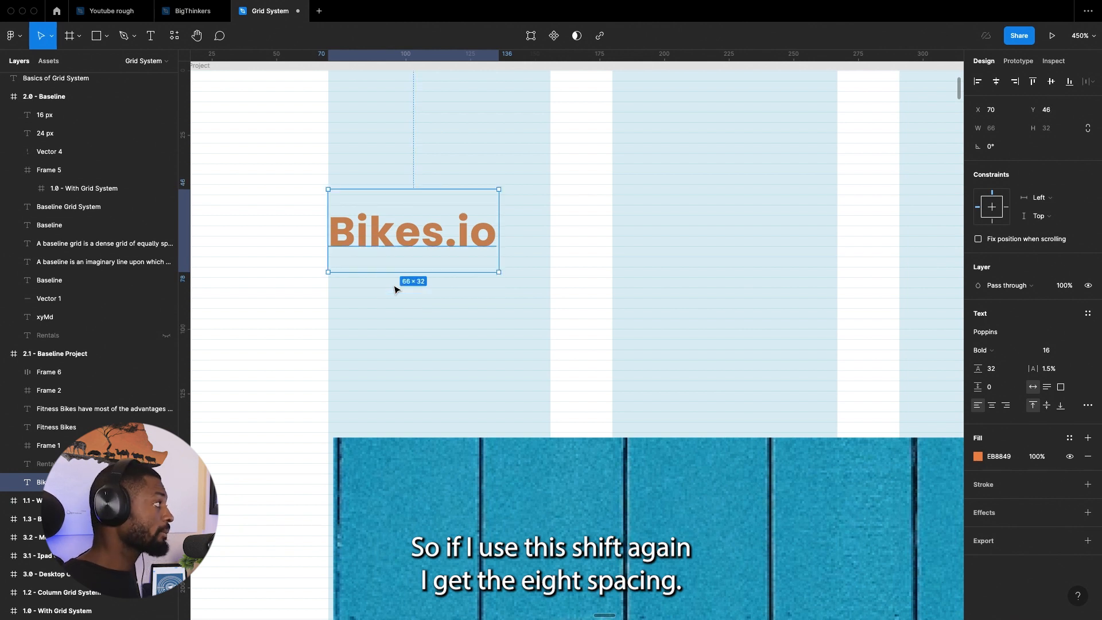
- Set the big nudge amount to 4 in the preferences
click(11, 38)
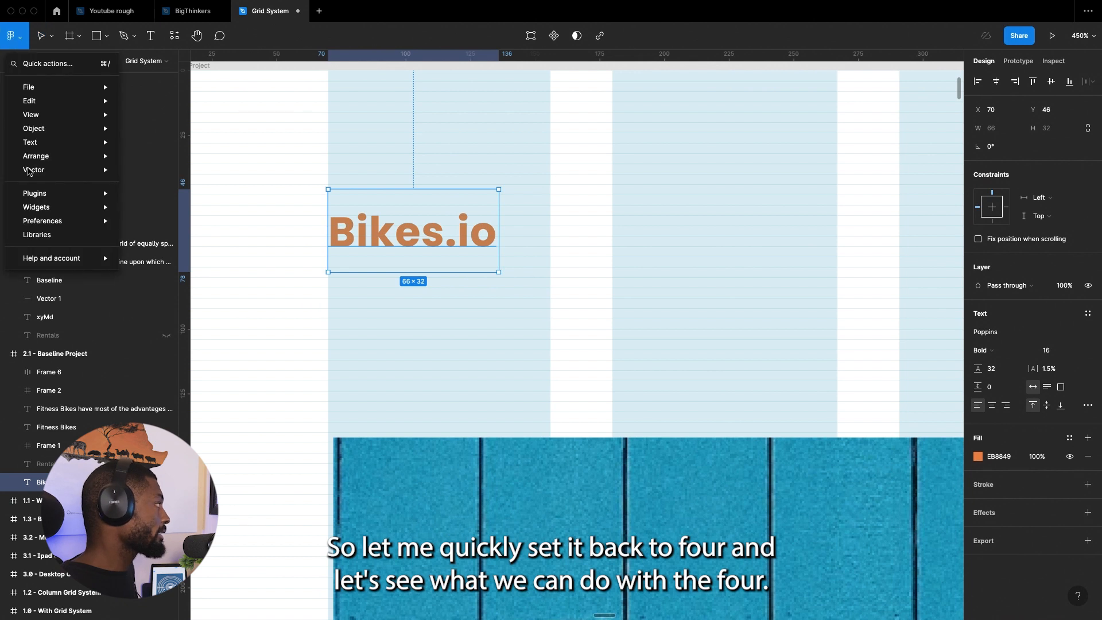
mouse_move(71, 223)
mouse_move(226, 434)
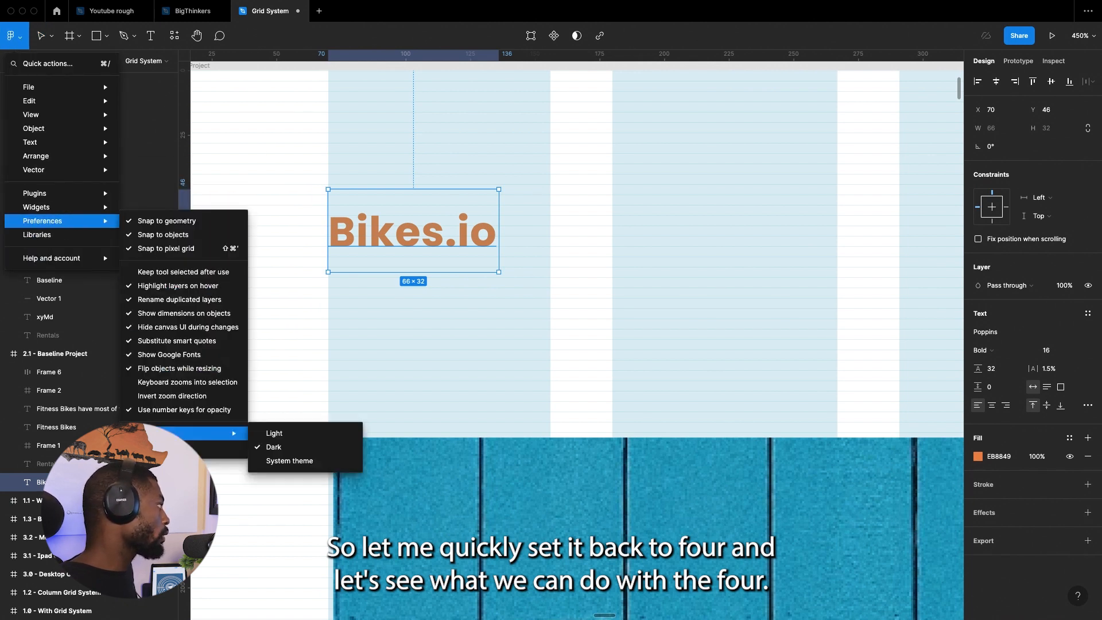
click(195, 447)
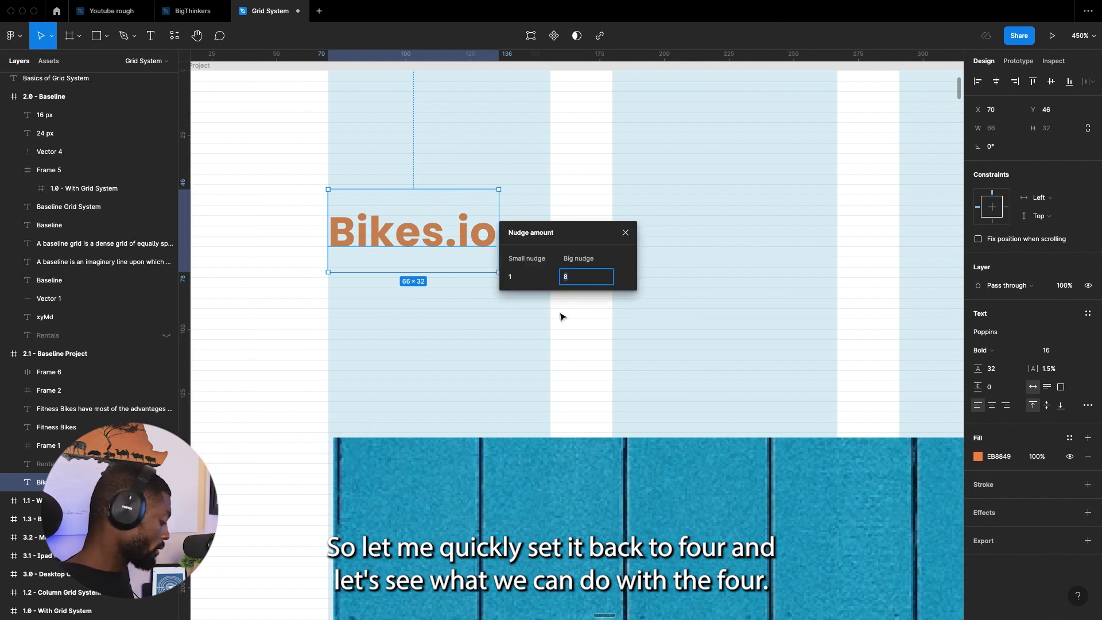
text(4)
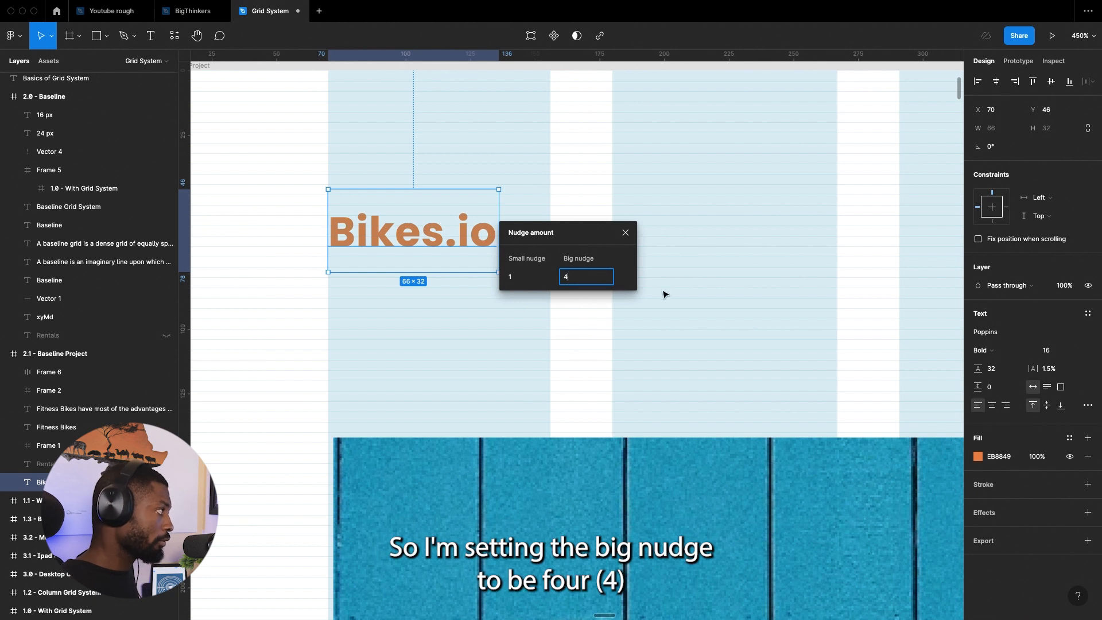
click(662, 294)
- Try the 4-pixel big nudge on the Bikes.io logo, moving it down to Y 58 and back up to Y 50
click(459, 232)
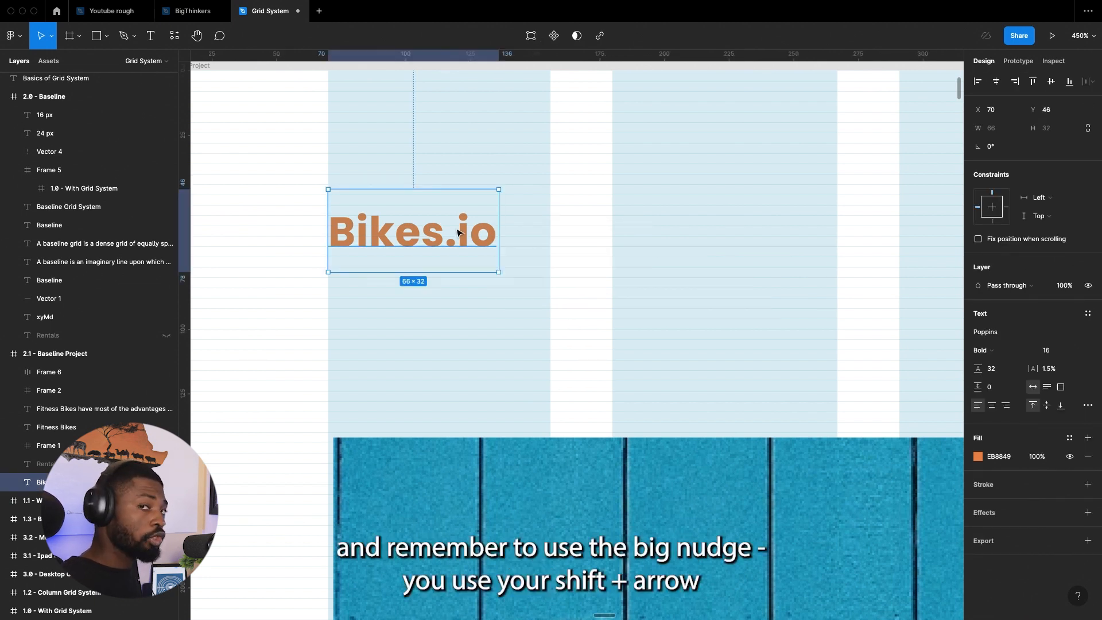
key(shift+Down)
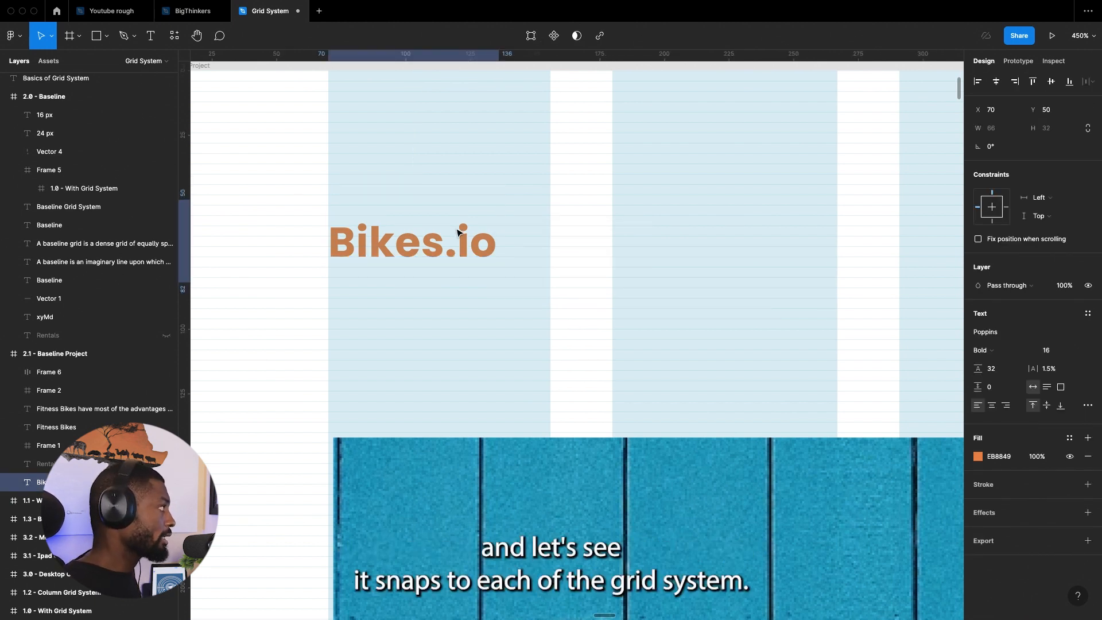
key(shift+Down)
key(shift+Down)
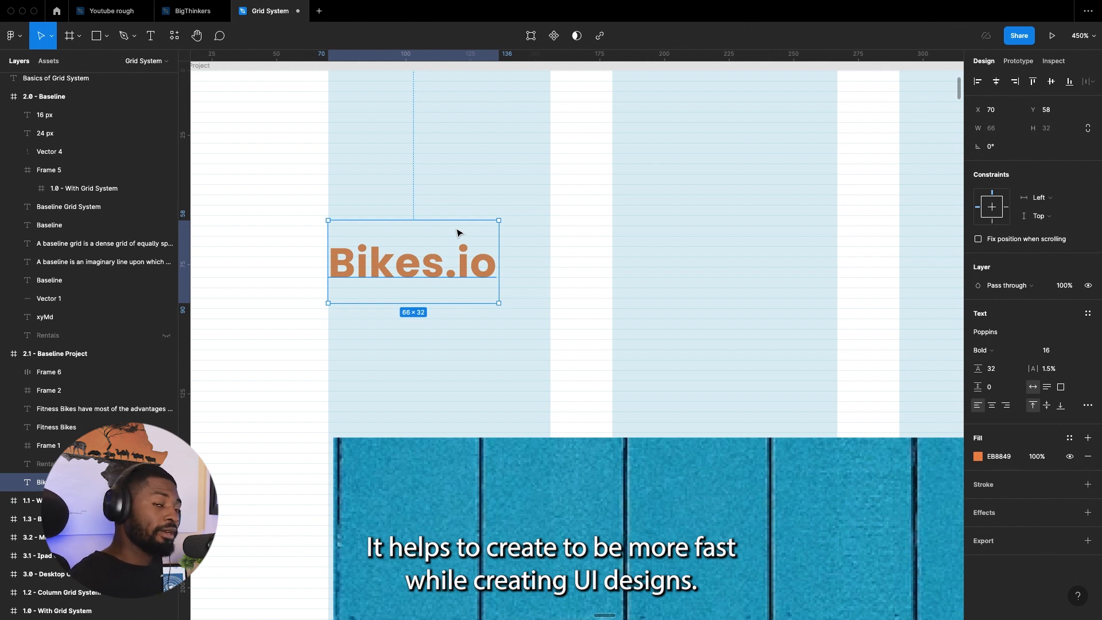
key(shift+Up)
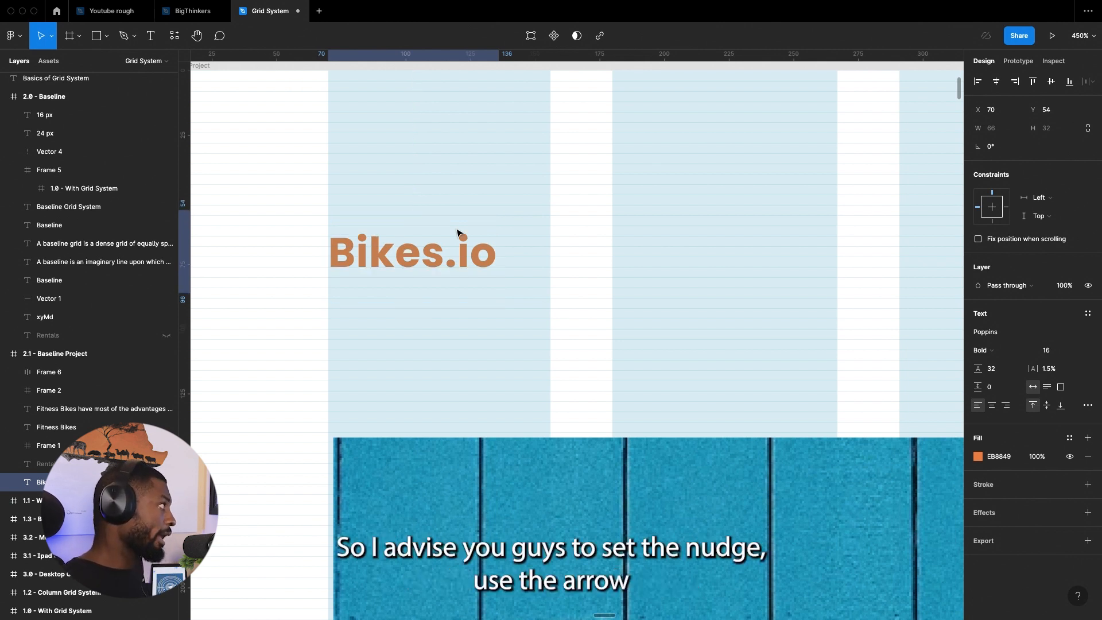
key(shift+Up)
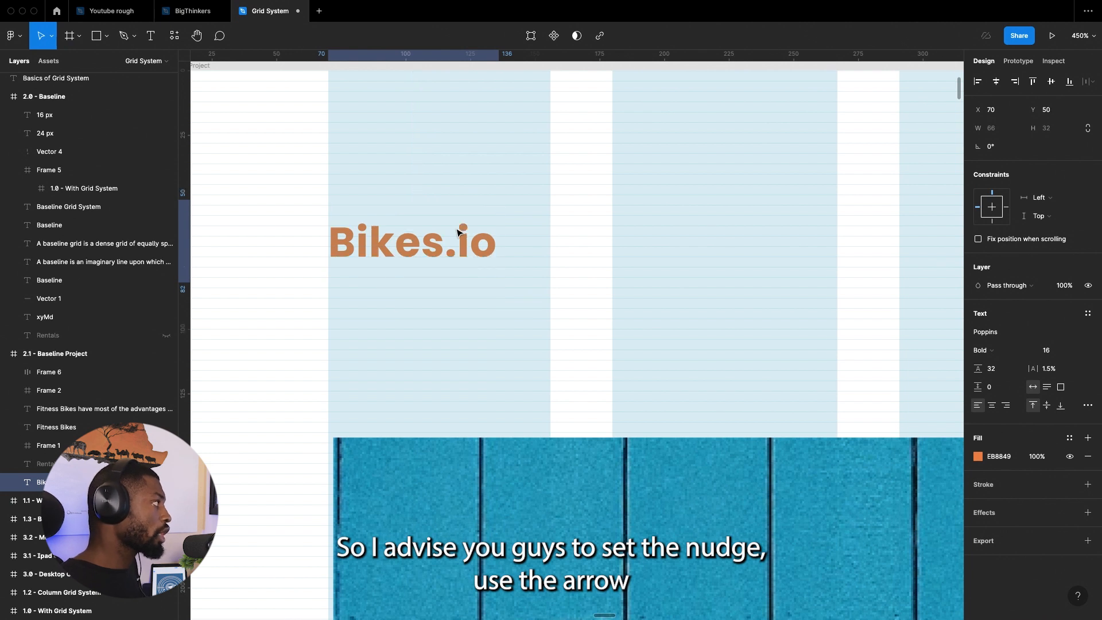
- Move the Bikes.io logo down to Y 52 with small nudges and up to Y 46 with big and small nudges
key(Down)
key(Down)
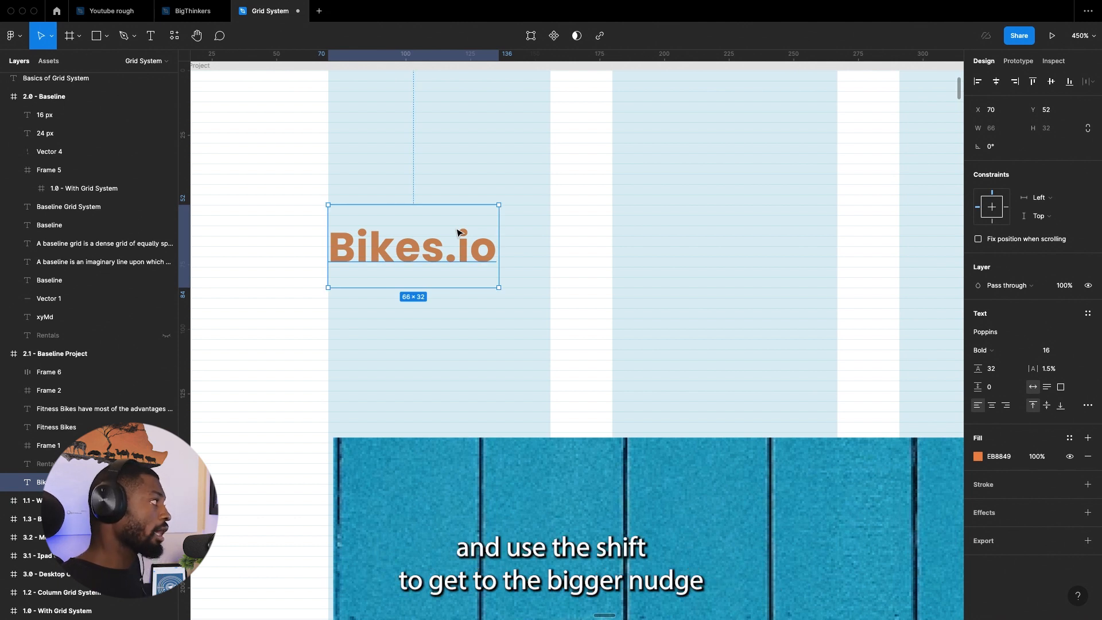
key(shift+Up)
key(Up)
key(Up)
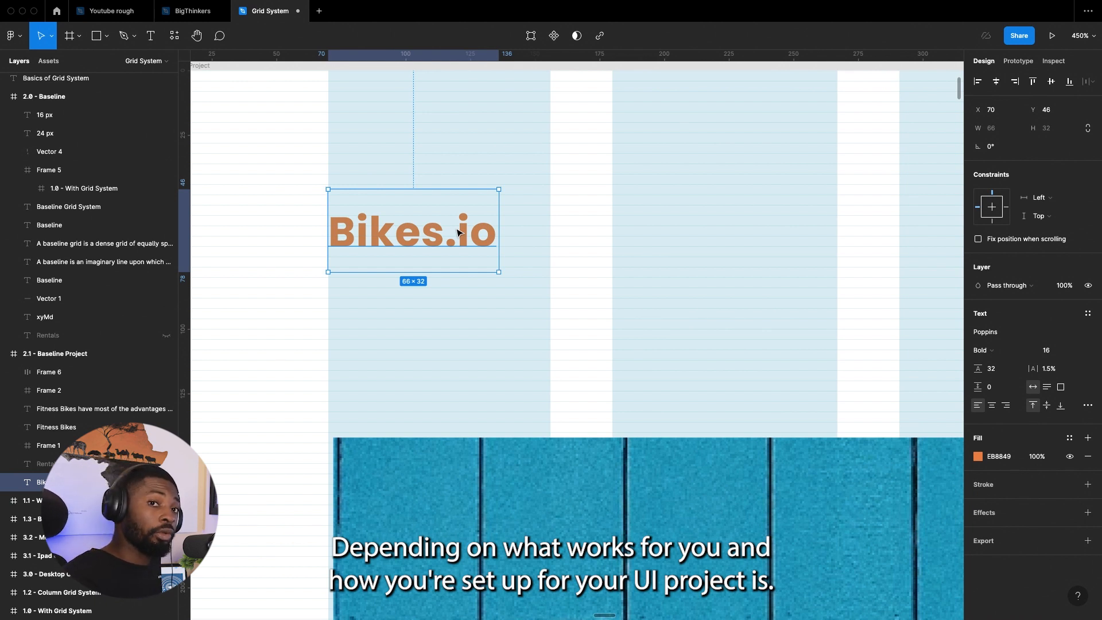
scroll(339, 245, down, 5)
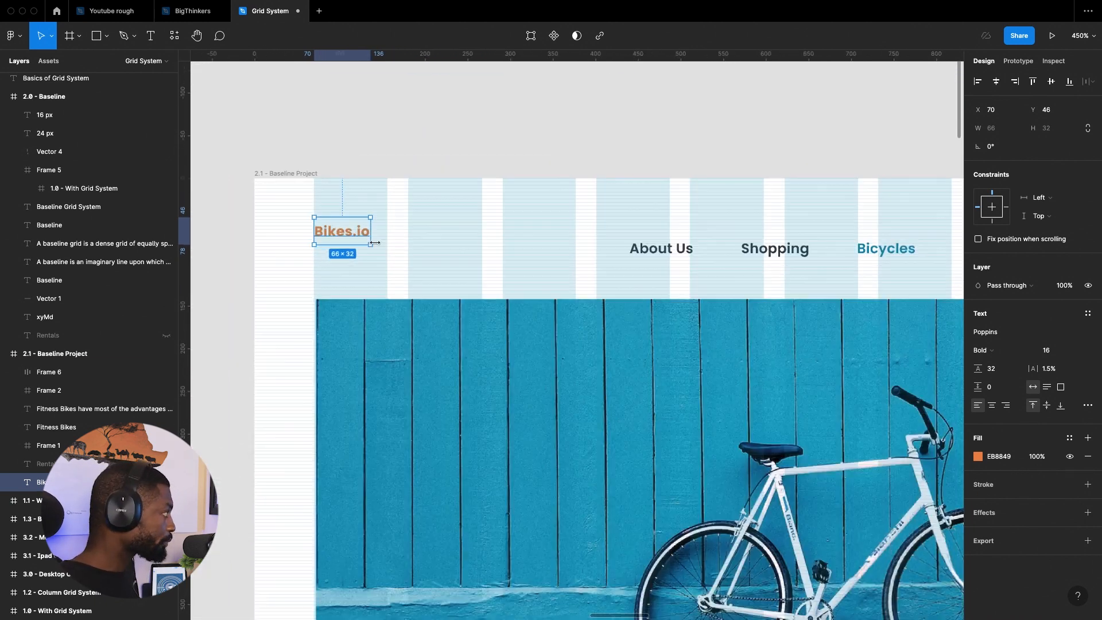
- Extend the left edge of the large hero photo to the first column's edge at X 70, for a width of 1300
scroll(379, 264, right, 2)
scroll(434, 263, down, 1)
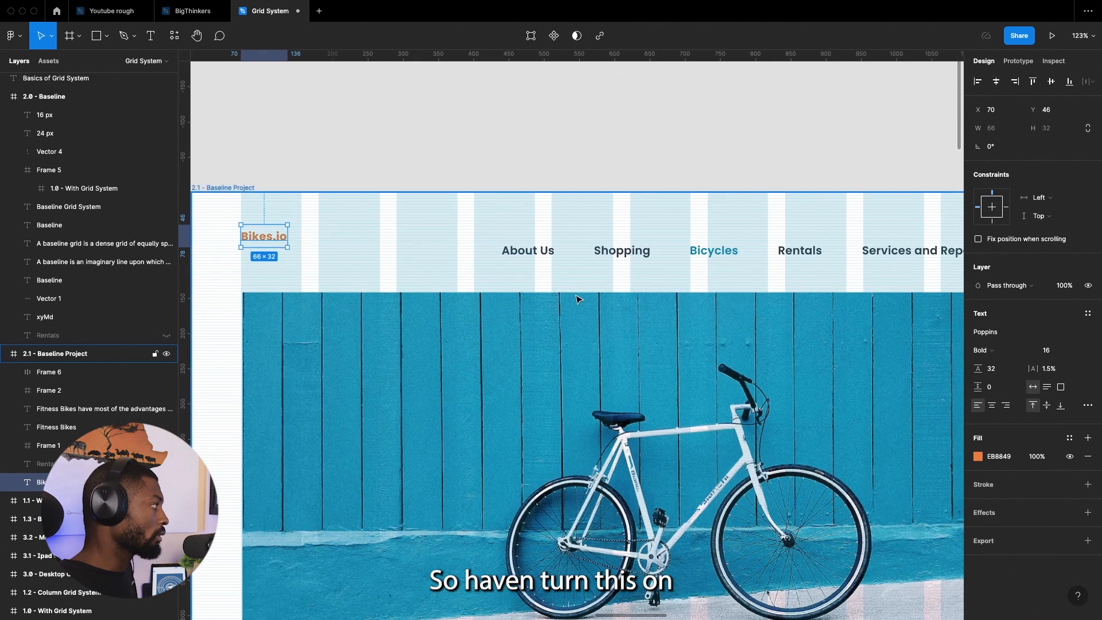
scroll(482, 297, down, 3)
scroll(517, 287, down, 3)
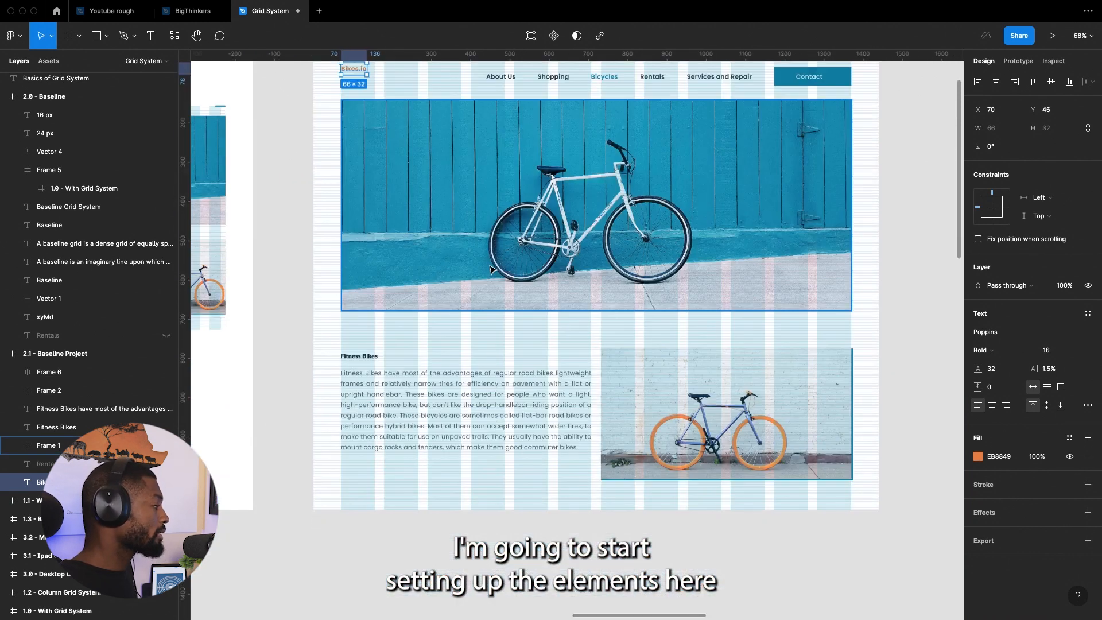
scroll(518, 287, up, 3)
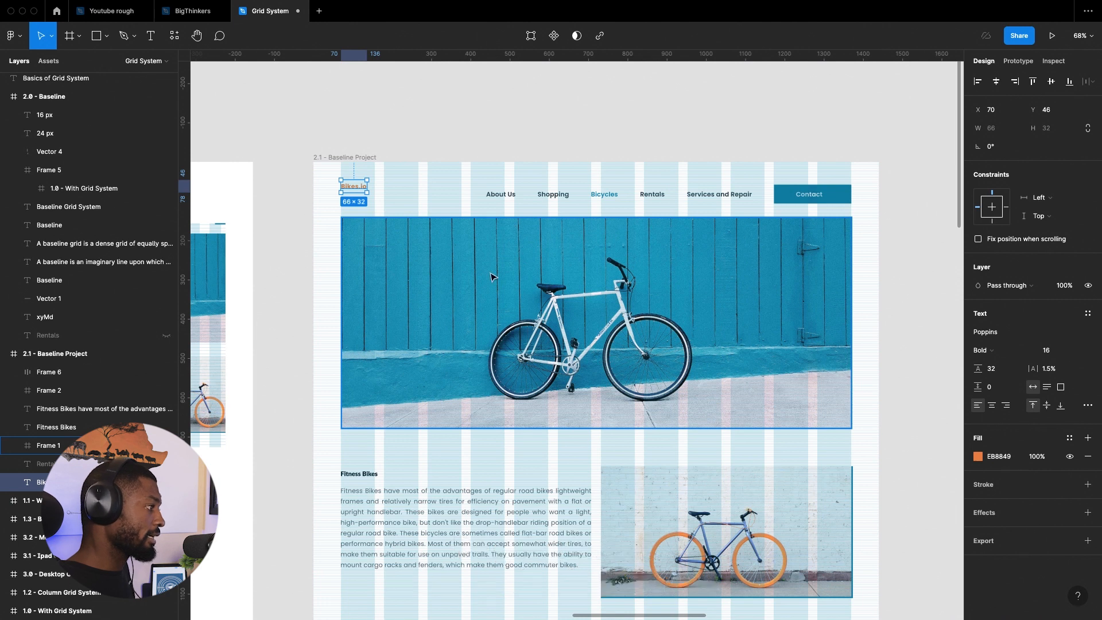
scroll(362, 265, up, 3)
scroll(303, 257, up, 10)
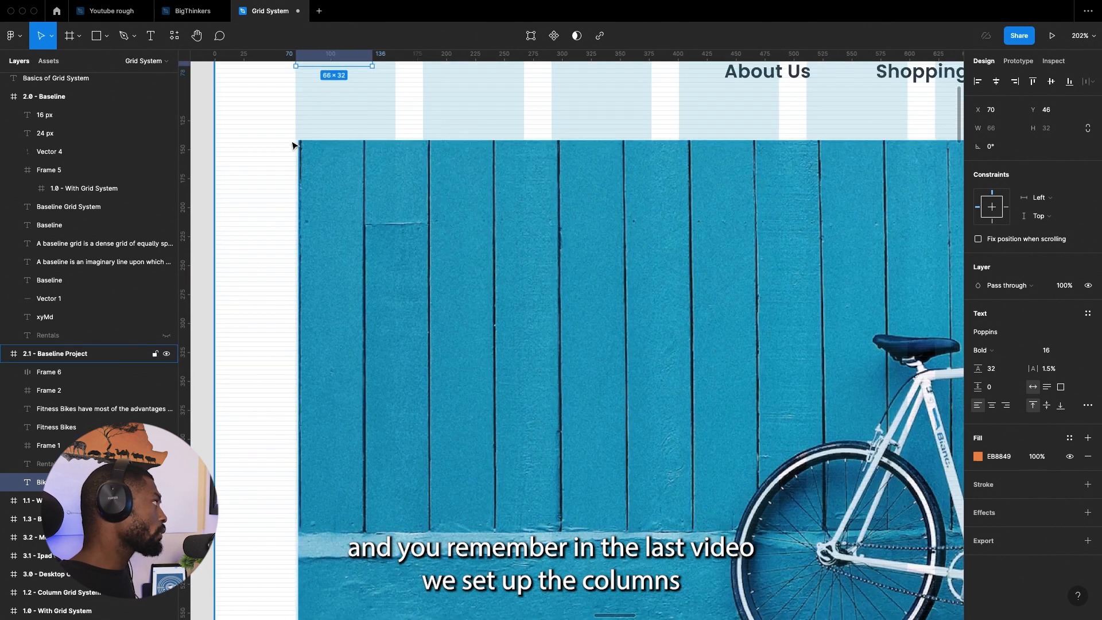
click(472, 227)
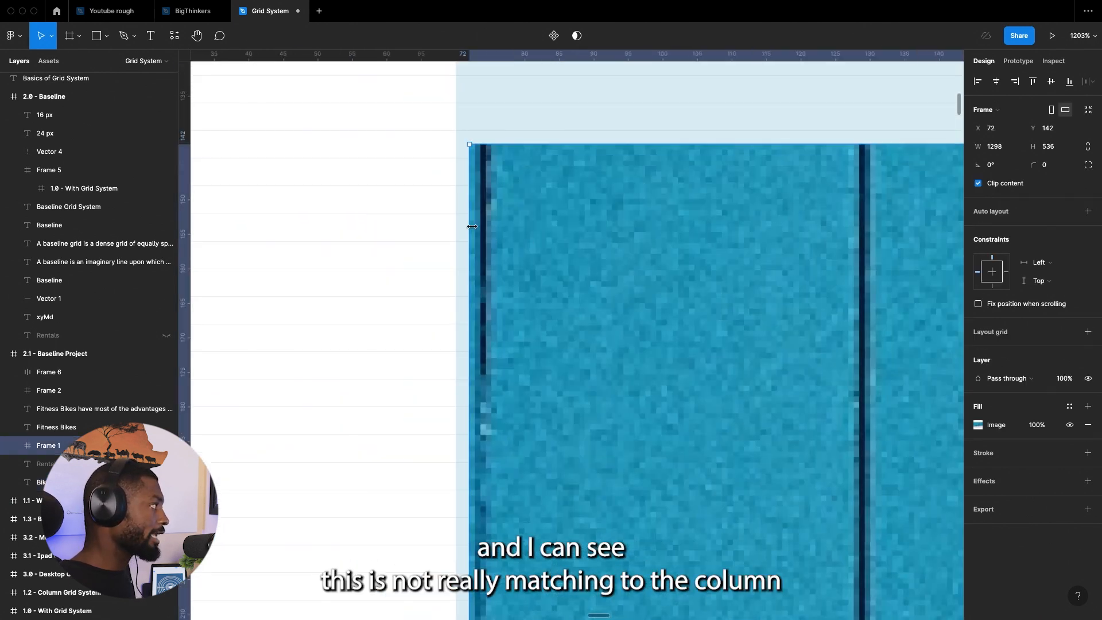
drag(465, 227, 458, 226)
- Move the Bikes.io logo to X 69 so its first letter lines up with the first column's edge
scroll(472, 110, down, 10)
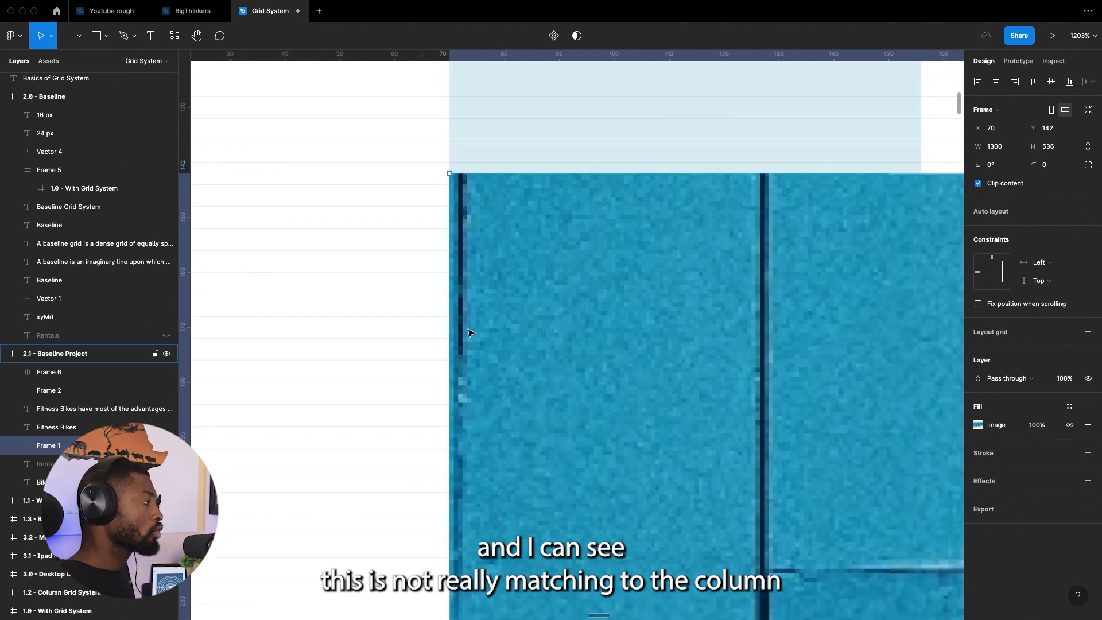
scroll(467, 300, up, 5)
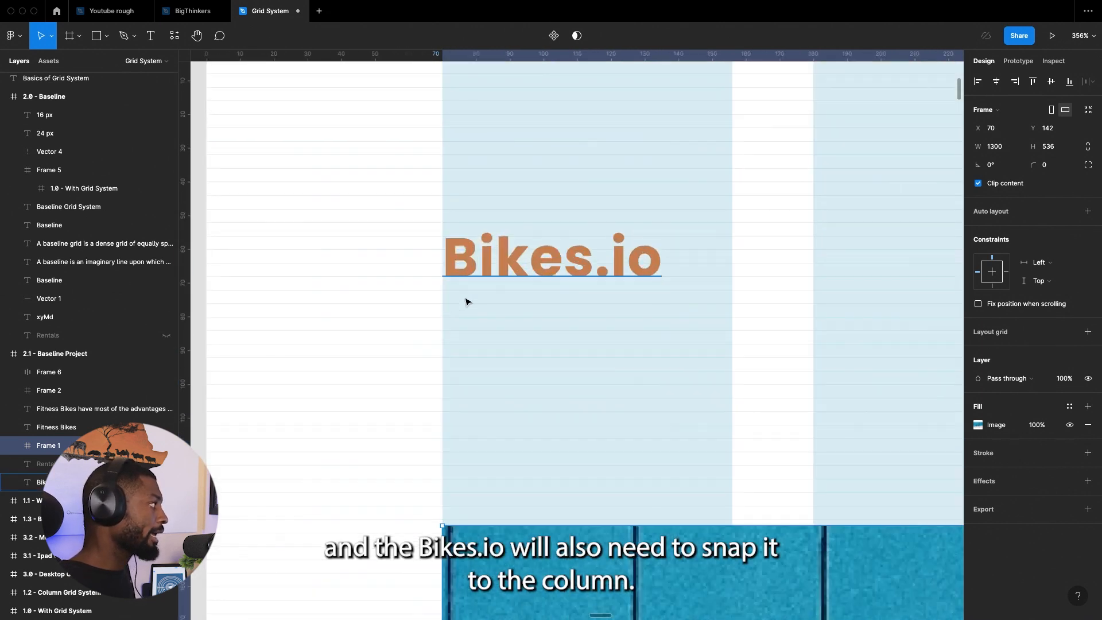
click(479, 263)
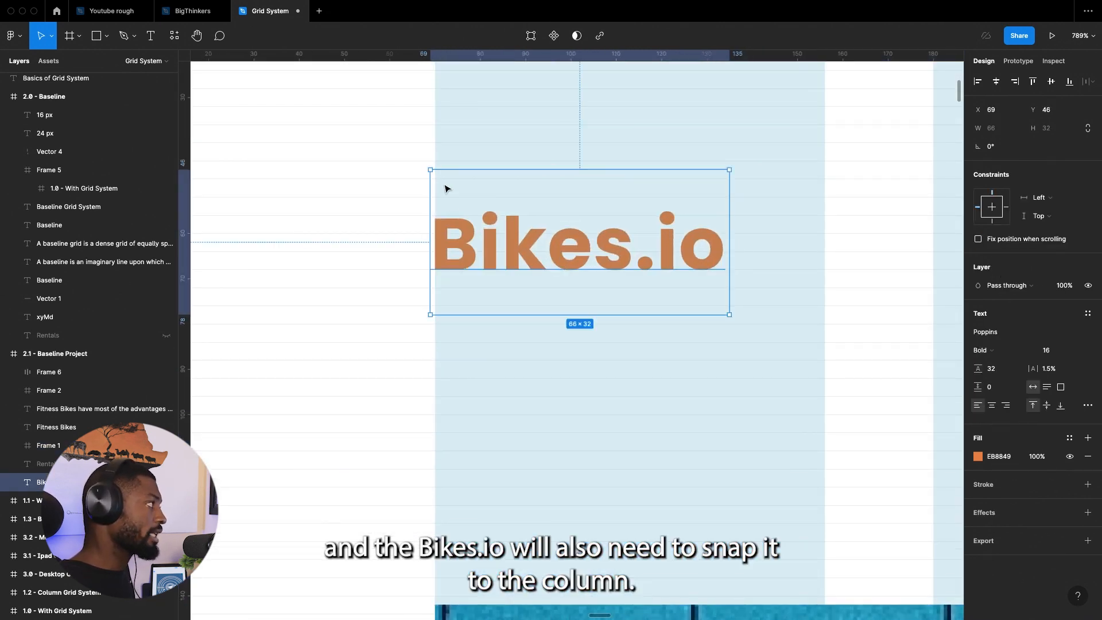
- Examine how the navigation links, the Contact button and the hero photo's right edge line up with the columns
scroll(368, 302, down, 10)
scroll(803, 367, right, 10)
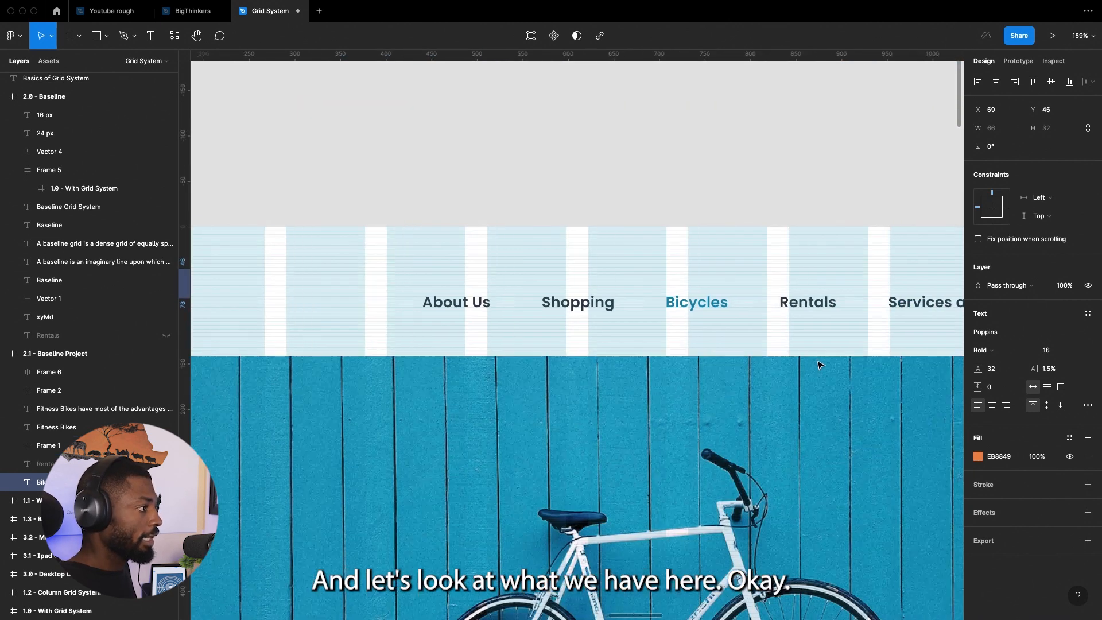
scroll(891, 352, right, 8)
scroll(746, 298, up, 5)
scroll(745, 298, down, 3)
scroll(730, 503, down, 3)
scroll(730, 503, down, 10)
scroll(727, 375, down, 4)
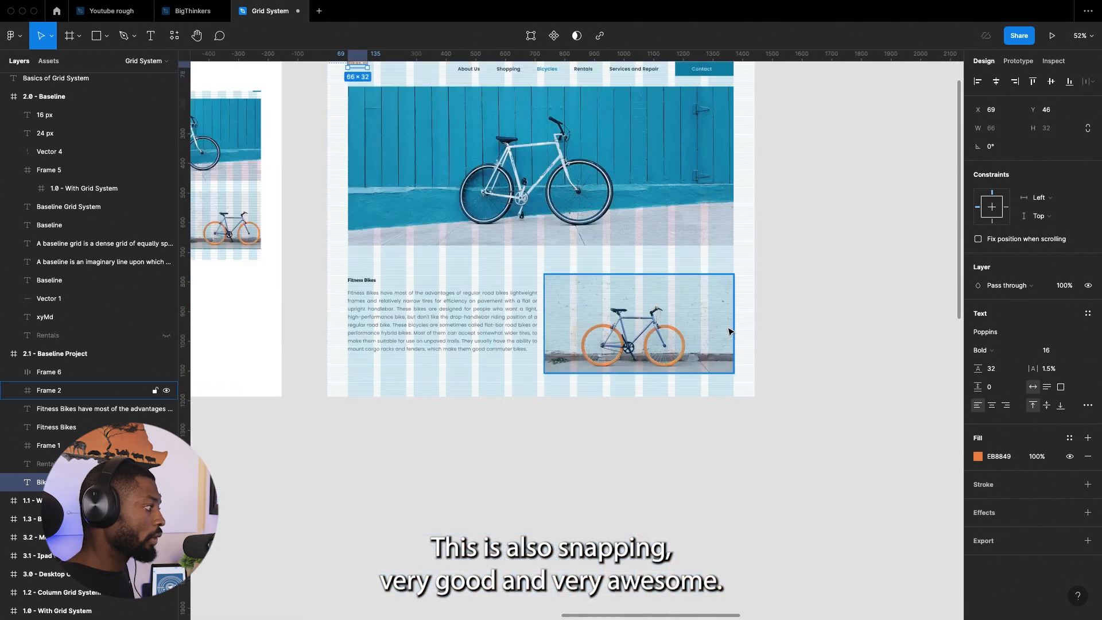
- Pull in the right edge of the orange-wheeled bicycle photo so its stroke stays within the last column, for a width of 634
scroll(728, 375, up, 5)
scroll(728, 374, up, 6)
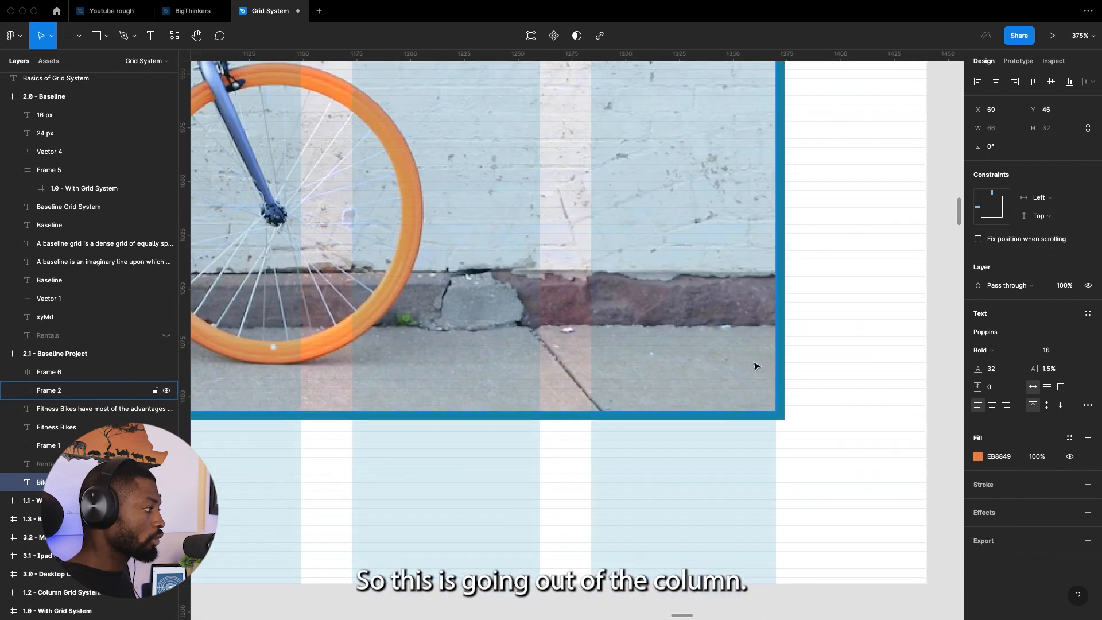
click(776, 352)
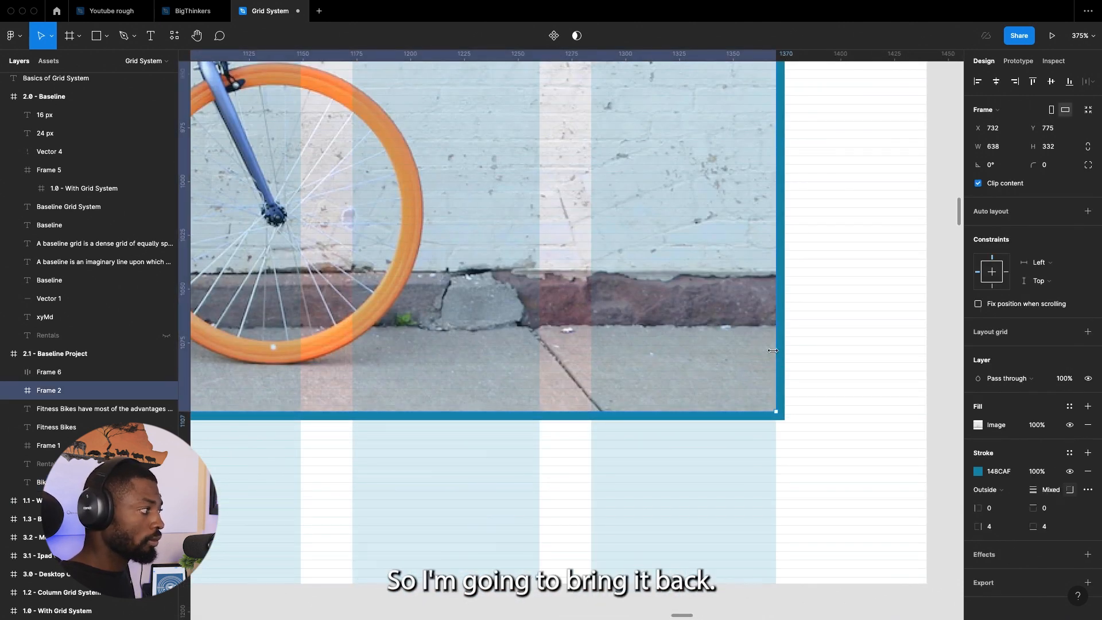
drag(779, 351, 768, 350)
- Examine how the smaller photo's left edge and the Fitness Bikes paragraph line up with the columns
scroll(778, 368, down, 4)
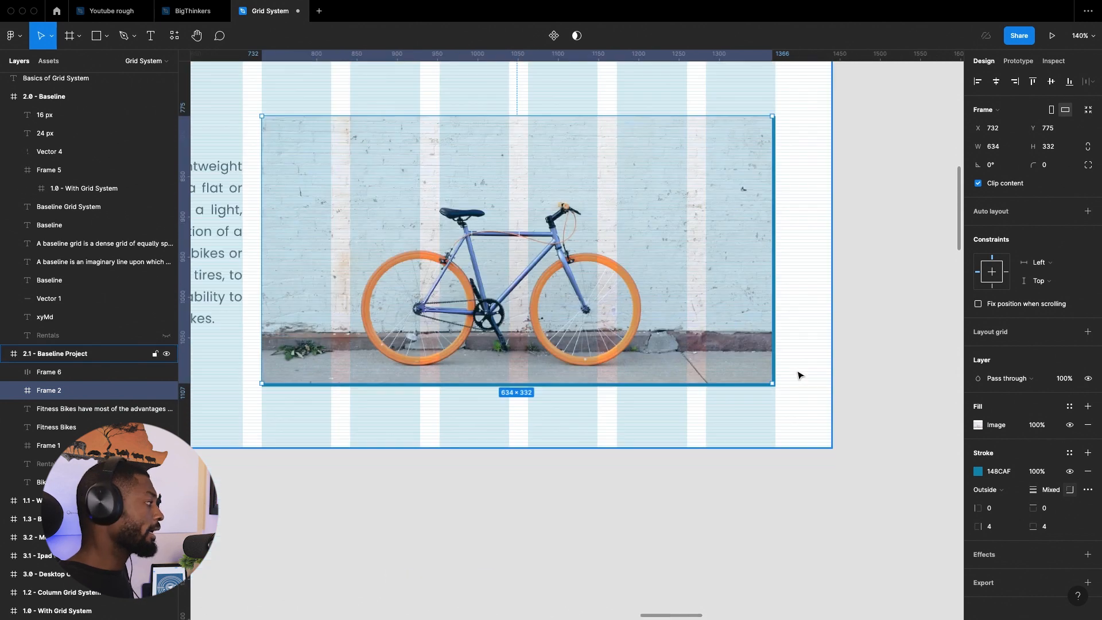
scroll(398, 300, left, 7)
scroll(682, 213, up, 3)
scroll(683, 215, up, 2)
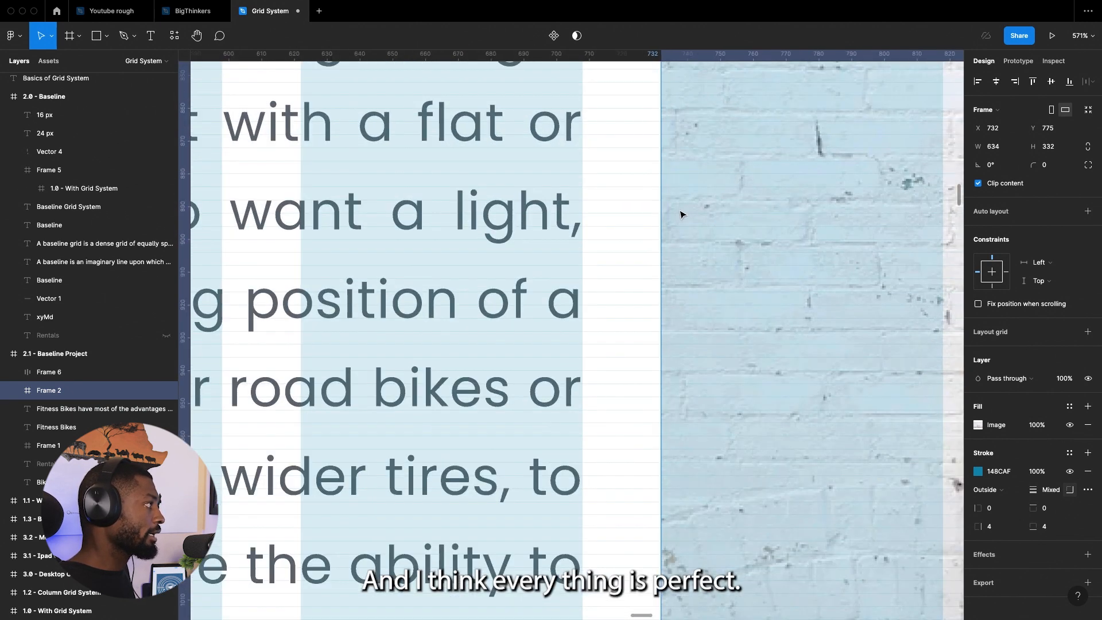
scroll(683, 217, down, 3)
scroll(439, 227, up, 3)
scroll(360, 206, left, 6)
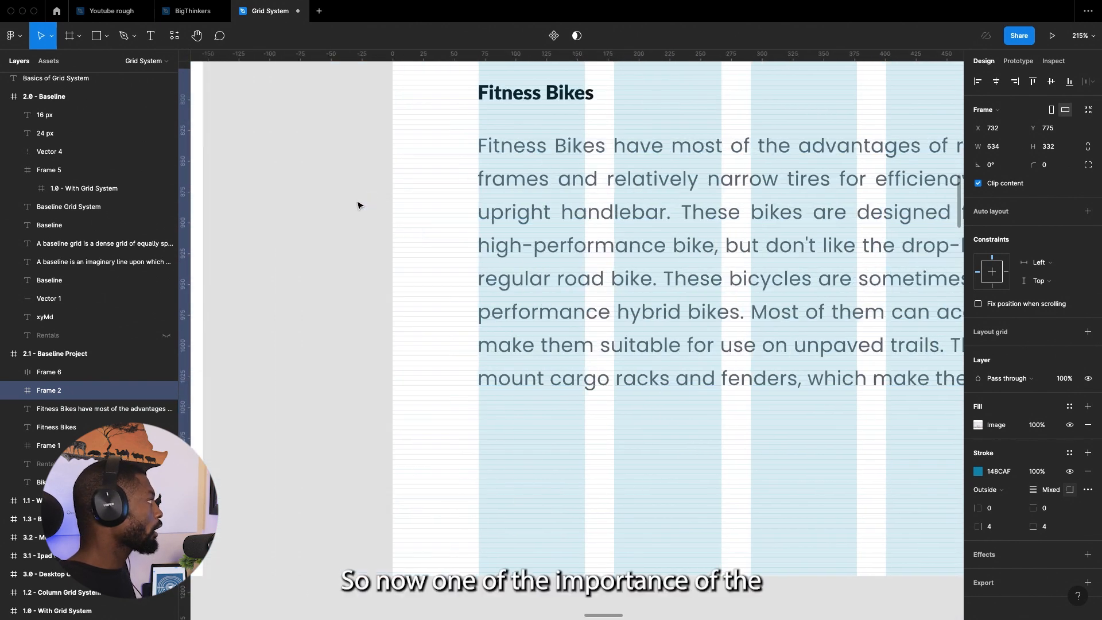
- Examine the Fitness Bikes heading, the hero photo and the header against the columns and baseline rows
scroll(424, 224, down, 3)
scroll(590, 175, up, 4)
scroll(528, 384, up, 5)
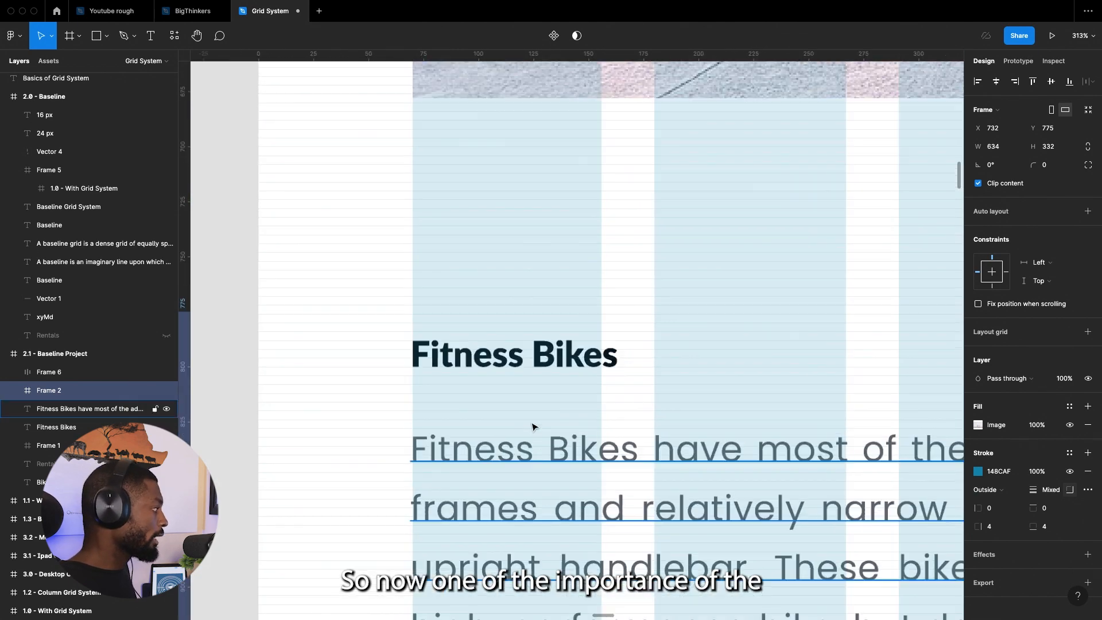
scroll(494, 402, up, 3)
scroll(459, 313, down, 2)
scroll(536, 277, up, 5)
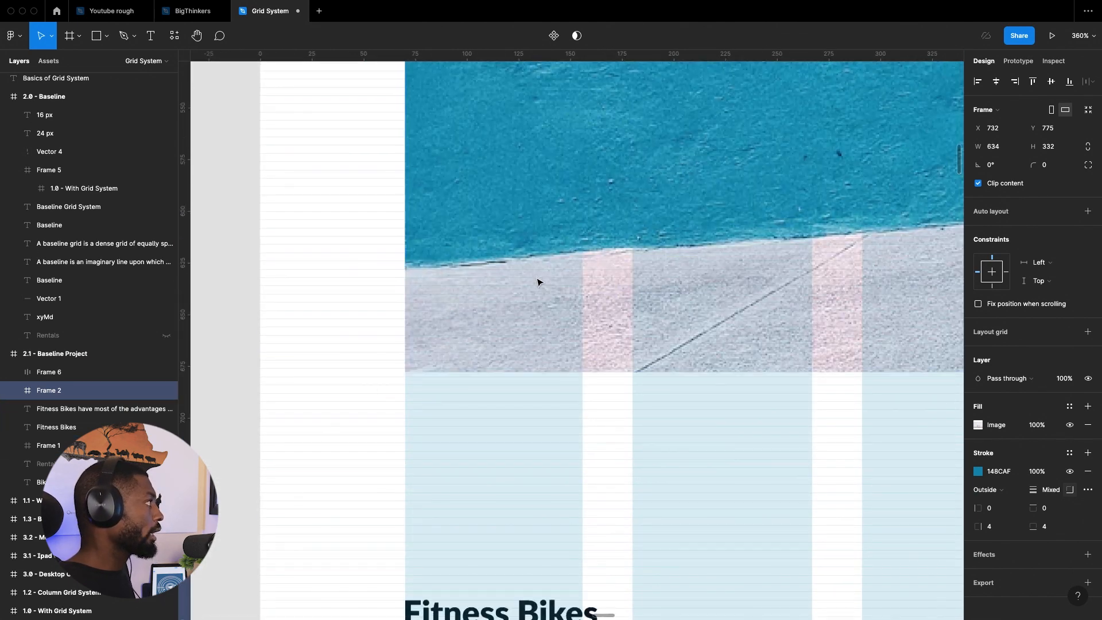
scroll(509, 275, down, 4)
scroll(512, 258, up, 5)
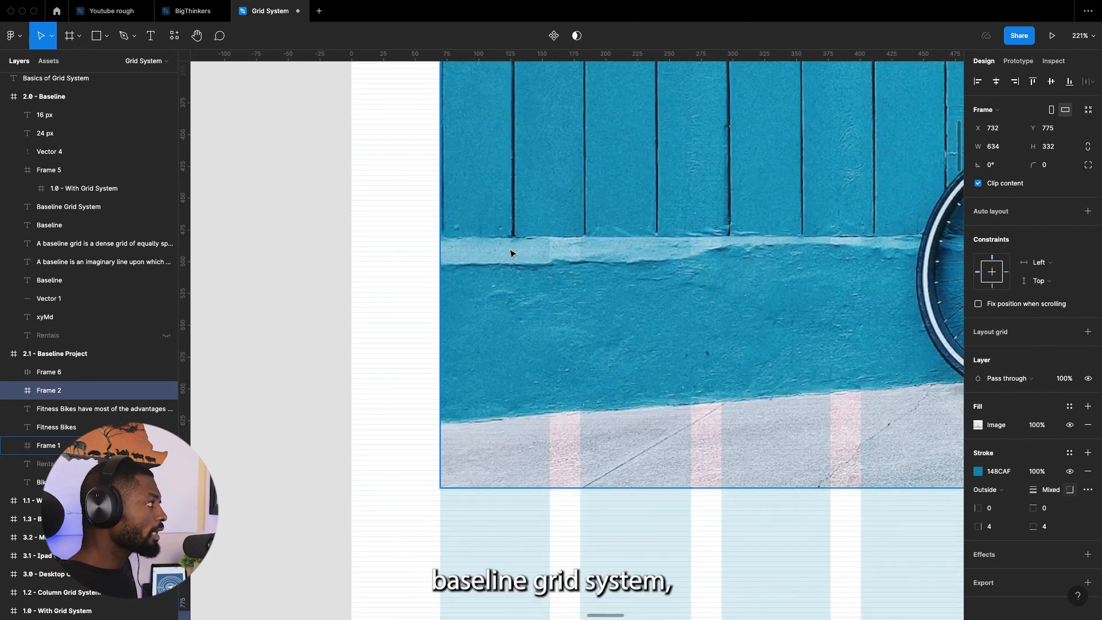
scroll(517, 276, down, 5)
scroll(585, 103, up, 3)
scroll(574, 138, down, 3)
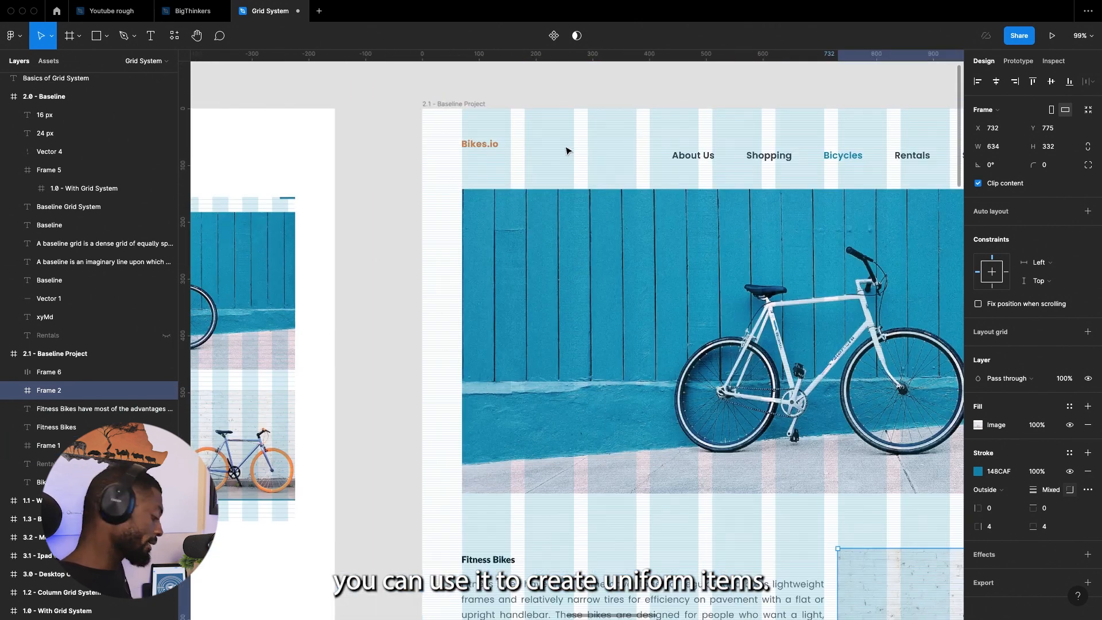
- Hide the layout grids and draw a rectangle of about 83 × 64 below the Fitness Bikes paragraph
key(ctrl+g)
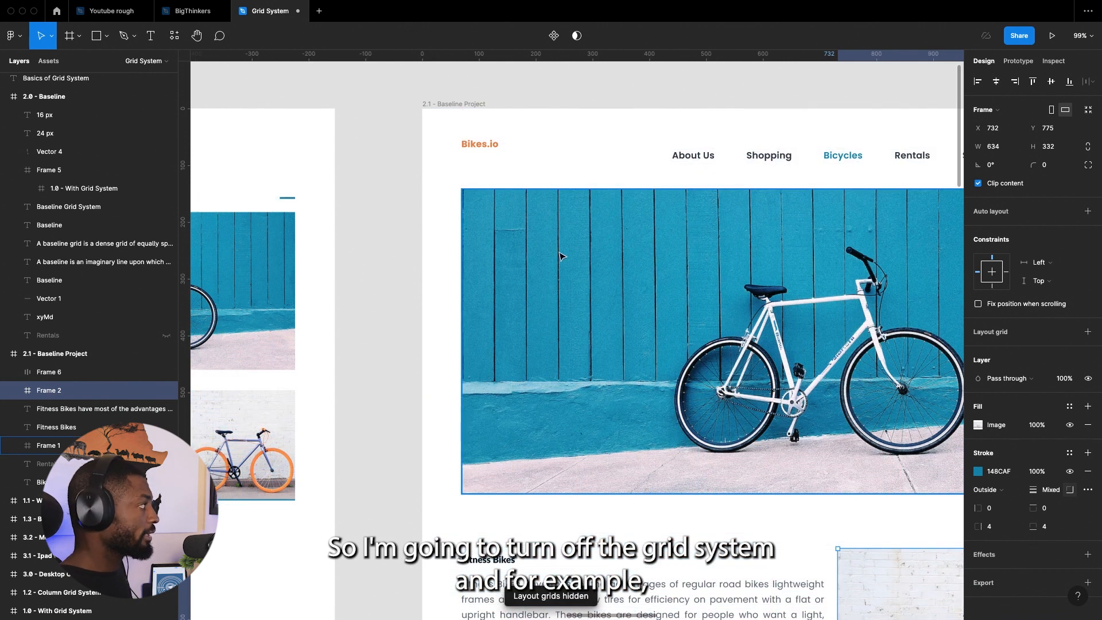
scroll(453, 256, down, 2)
scroll(299, 458, up, 5)
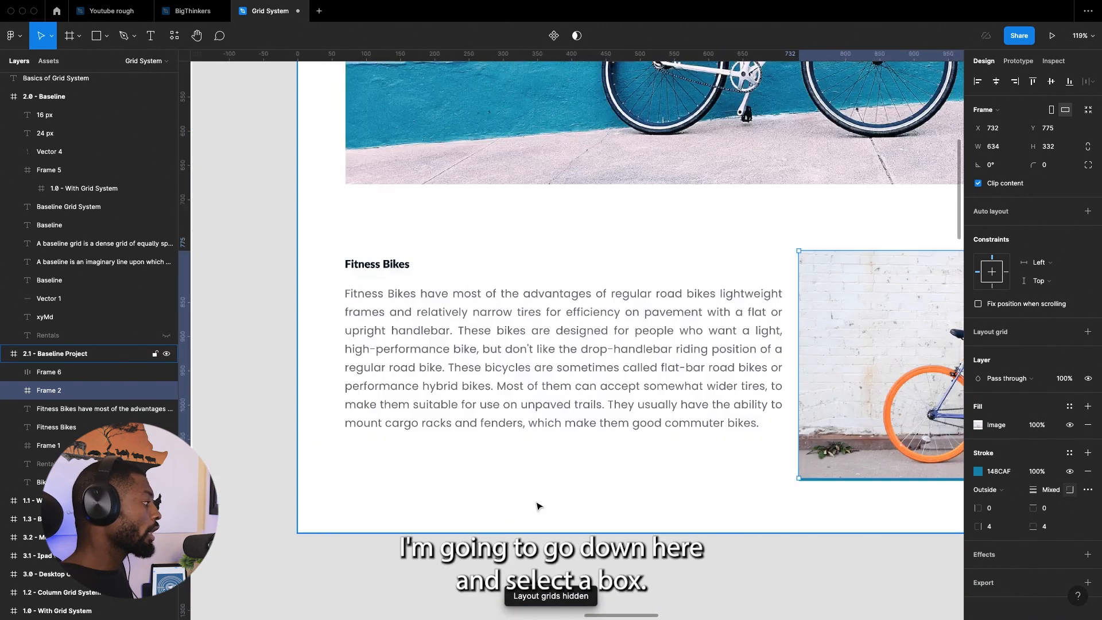
scroll(299, 457, up, 2)
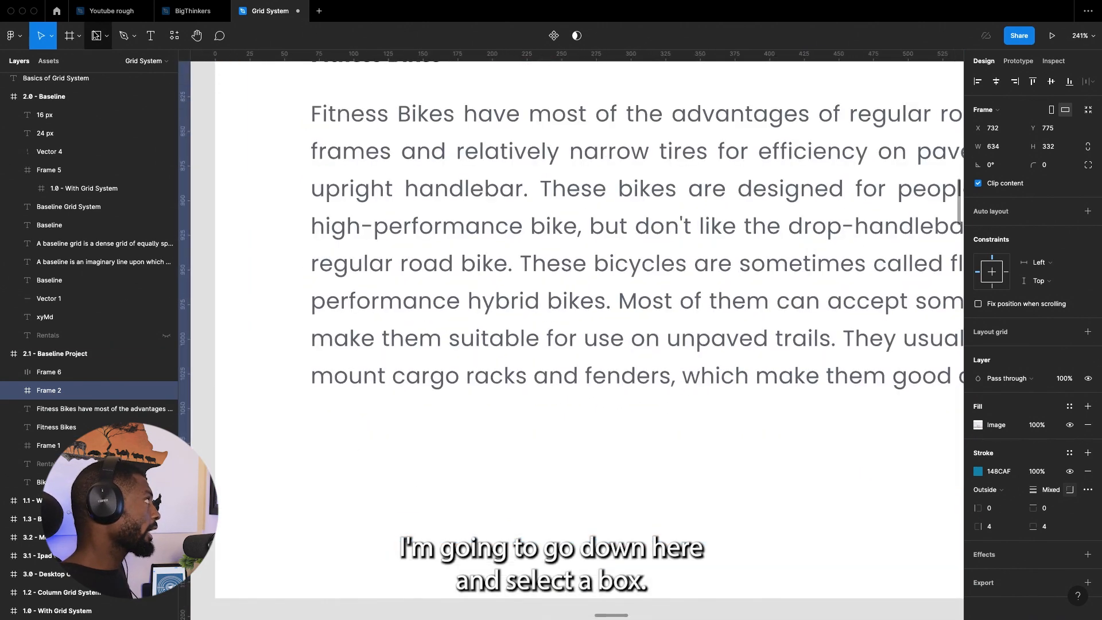
key(r)
drag(310, 432, 427, 522)
- Duplicate the rectangle beside the original and stretch the copy to a height of 112, placed at X 184, Y 1056
drag(376, 497, 543, 452)
drag(556, 516, 556, 528)
drag(551, 446, 539, 488)
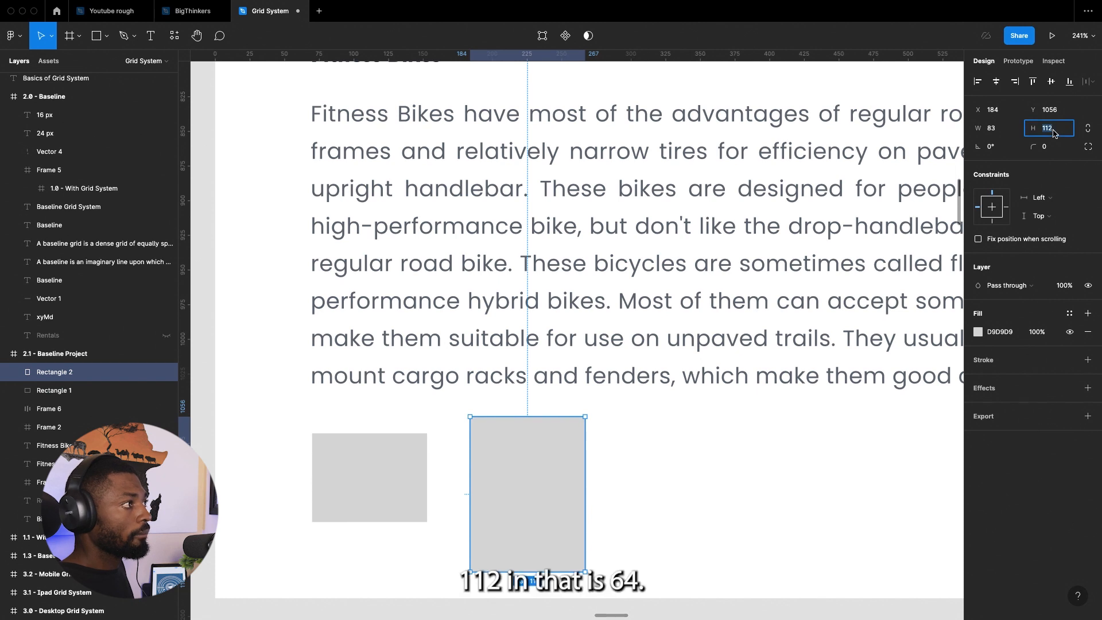
- Compare the heights of the two grey rectangles
click(422, 462)
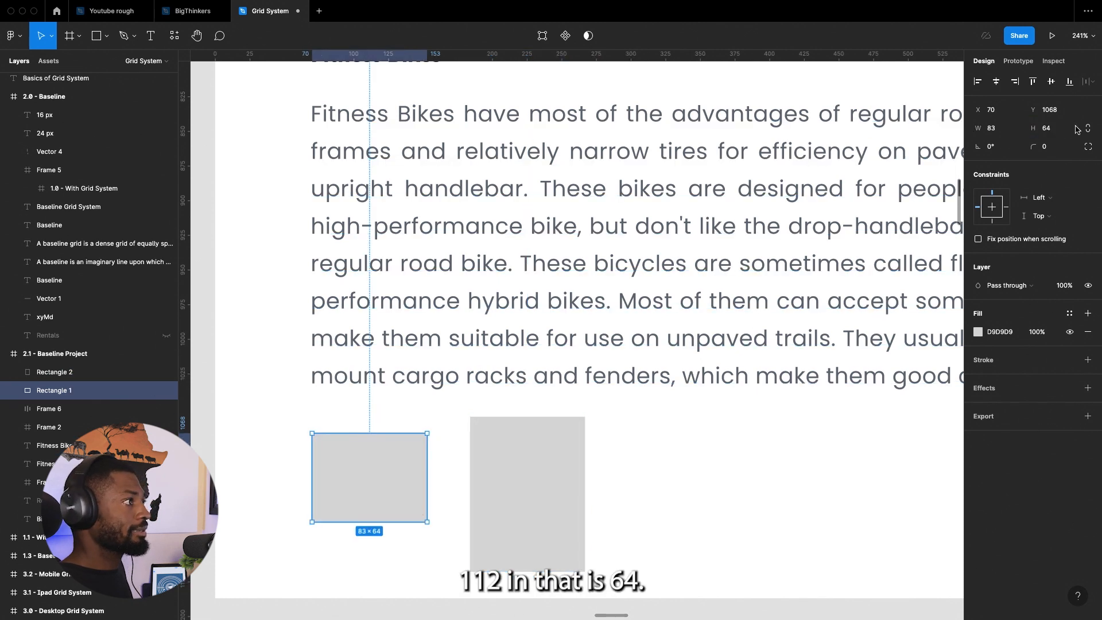
click(531, 487)
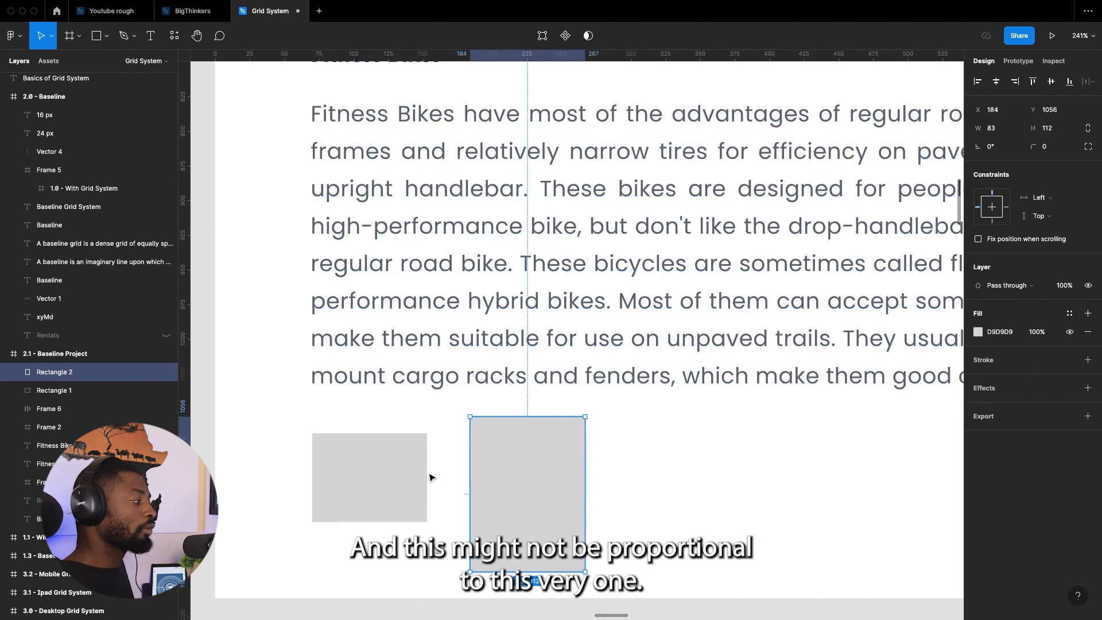
click(372, 501)
click(579, 491)
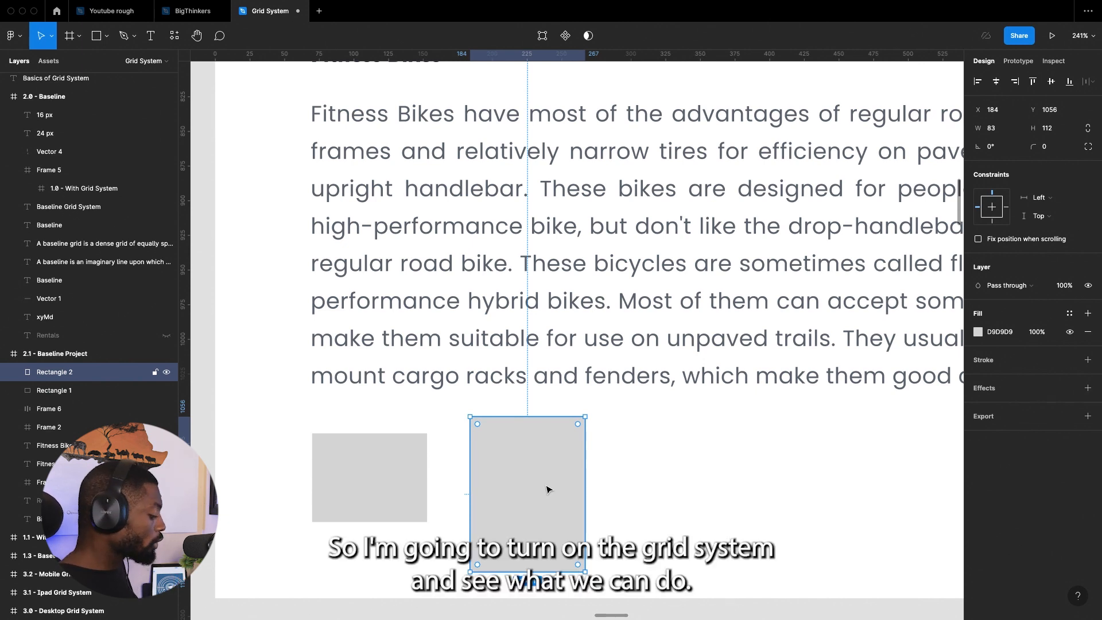
- Show the layout grids and lower the first rectangle's top edge to a row line, for a height of 40
key(ctrl+g)
click(400, 488)
scroll(347, 508, up, 5)
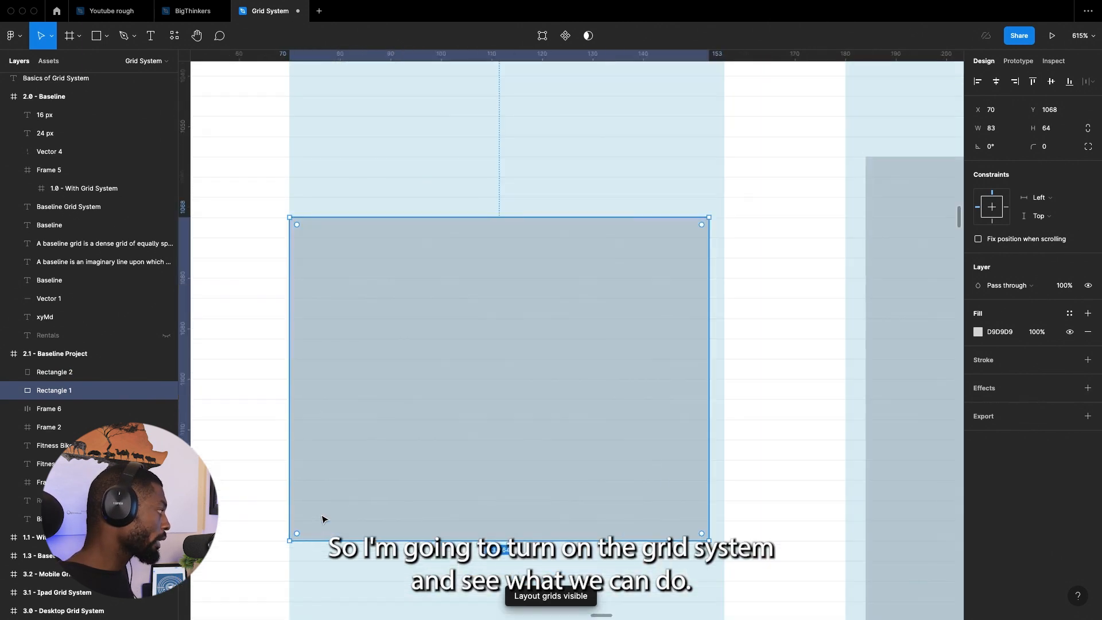
drag(356, 217, 380, 341)
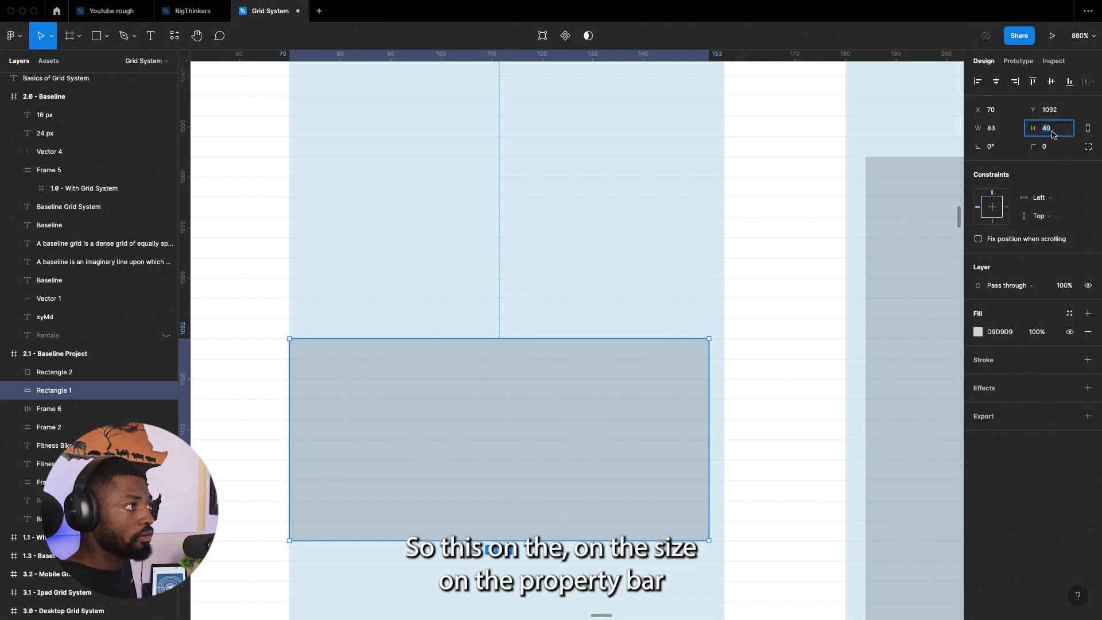
- Shift the first rectangle's top edge one baseline row at a time to heights of 44, 48, 44 and 48
drag(526, 338, 522, 318)
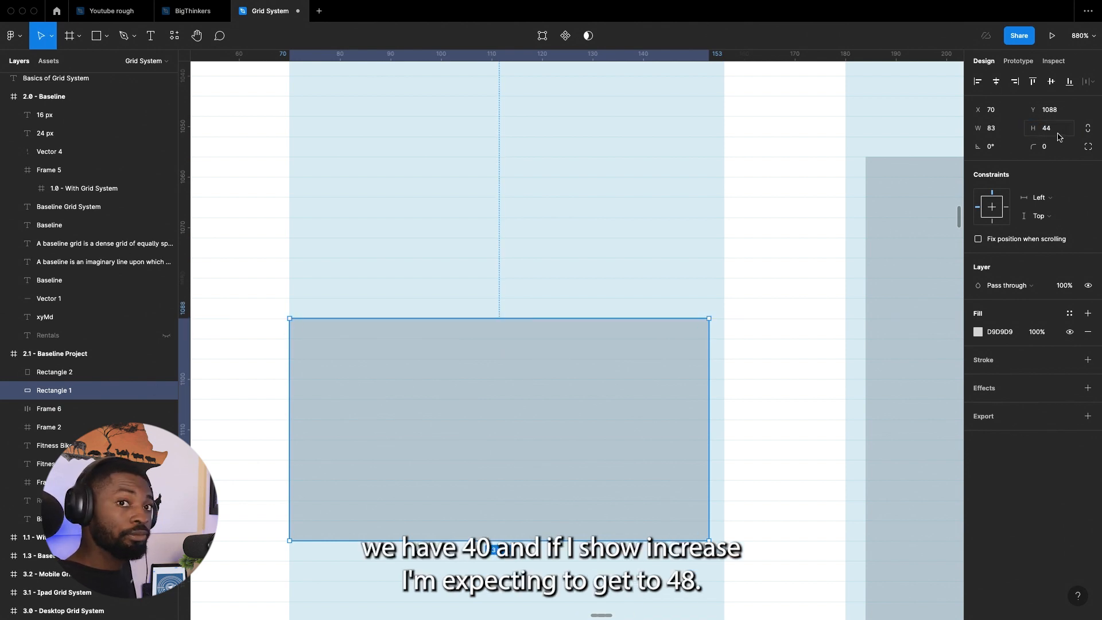
drag(605, 318, 605, 298)
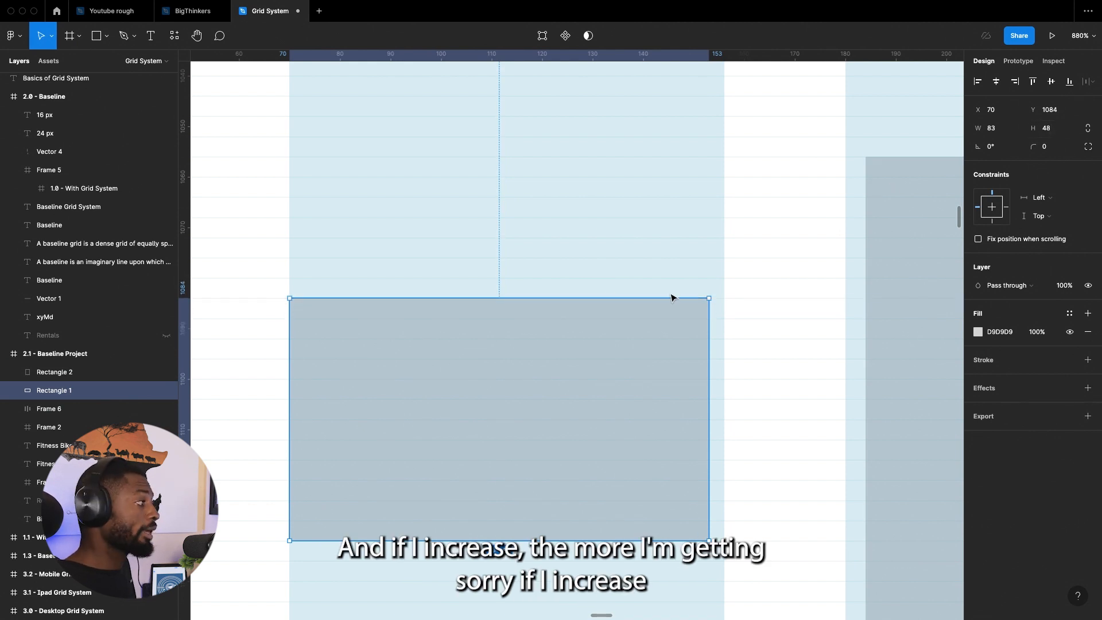
drag(663, 302, 662, 319)
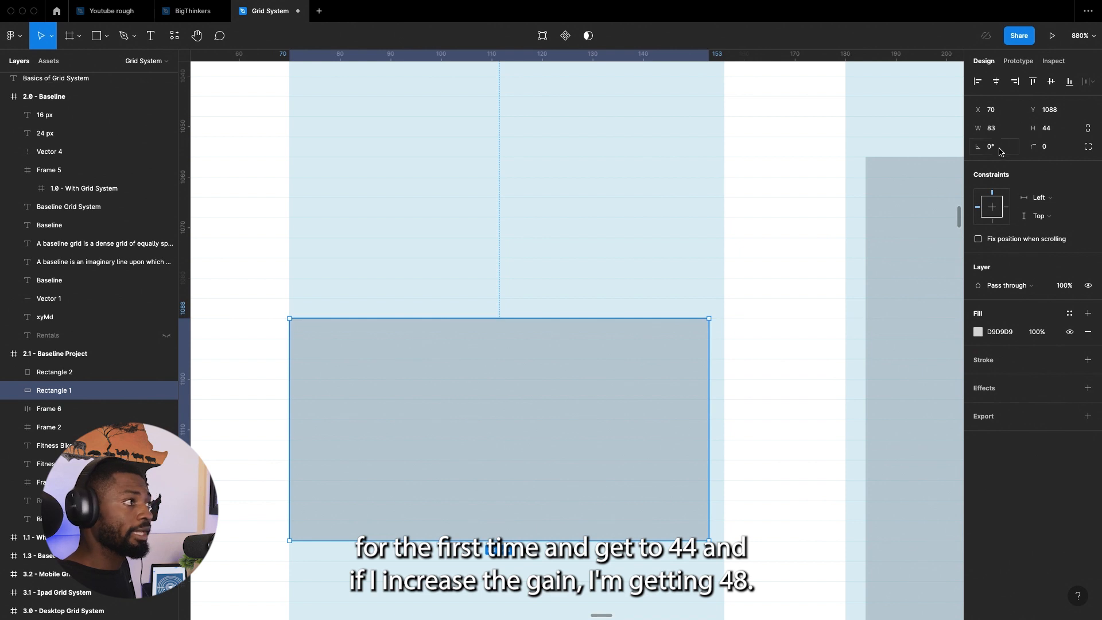
drag(530, 318, 527, 297)
- Delete both grey rectangles below the Fitness Bikes paragraph
scroll(462, 354, down, 5)
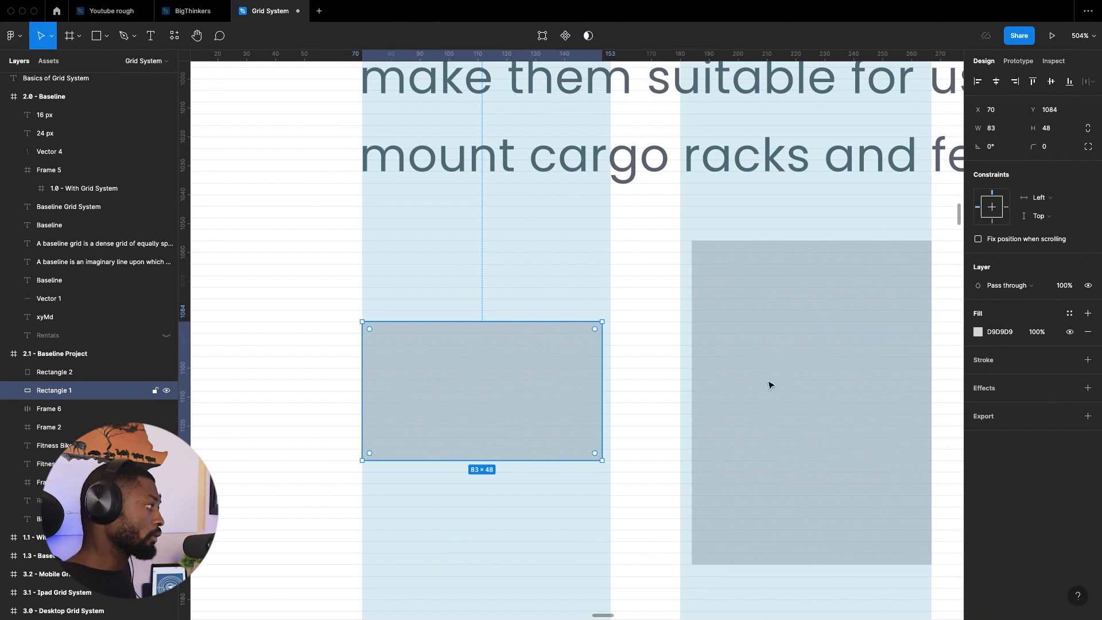
scroll(460, 383, right, 3)
scroll(617, 401, down, 3)
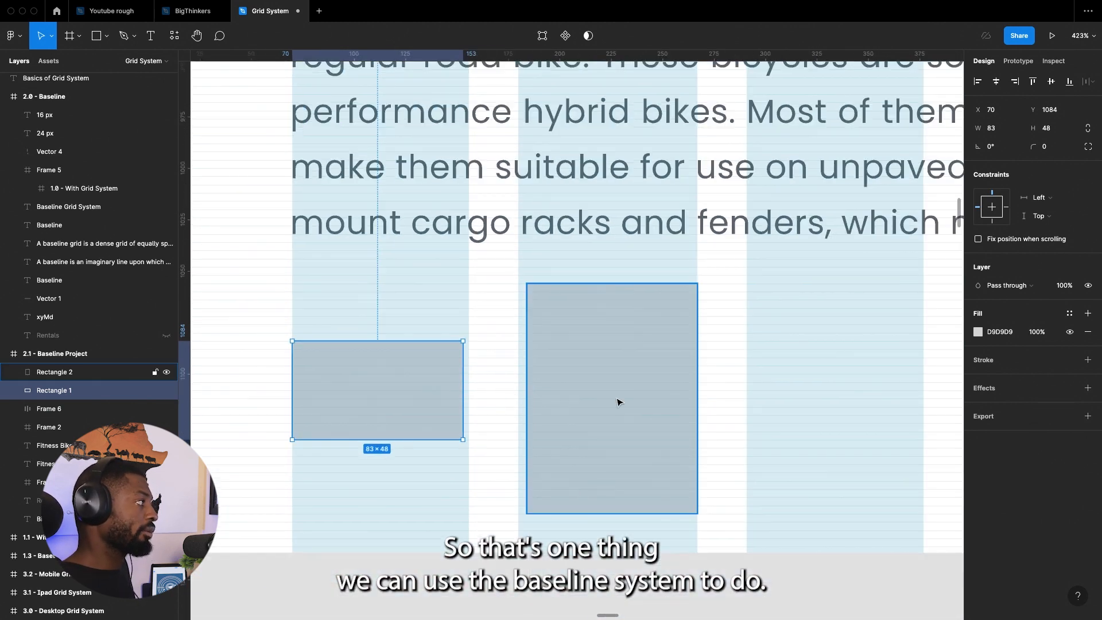
shift+click(629, 392)
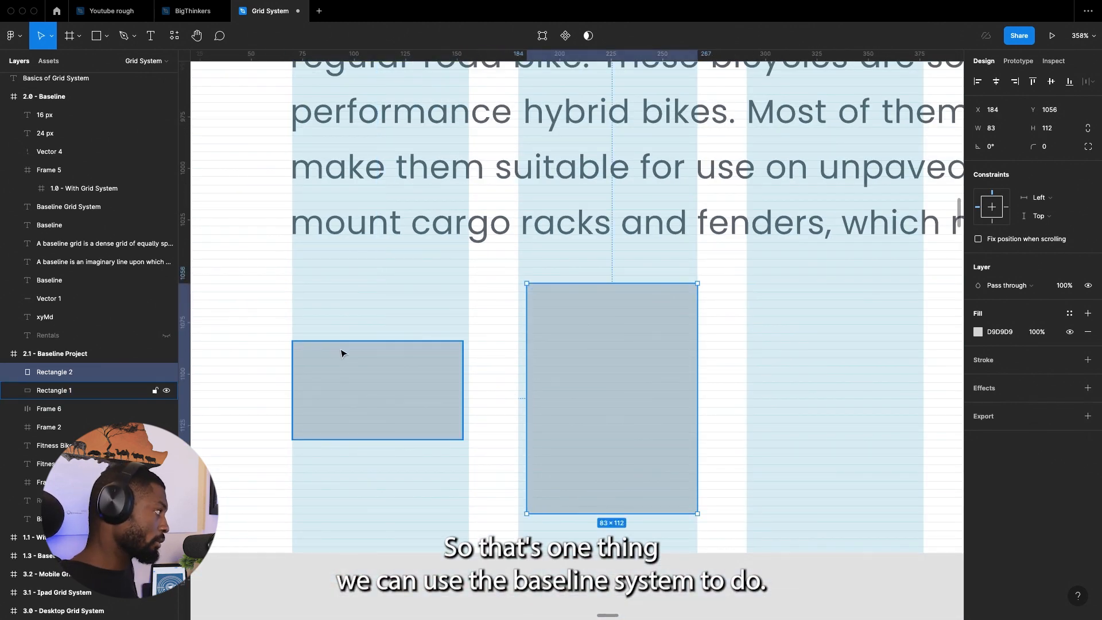
key(Delete)
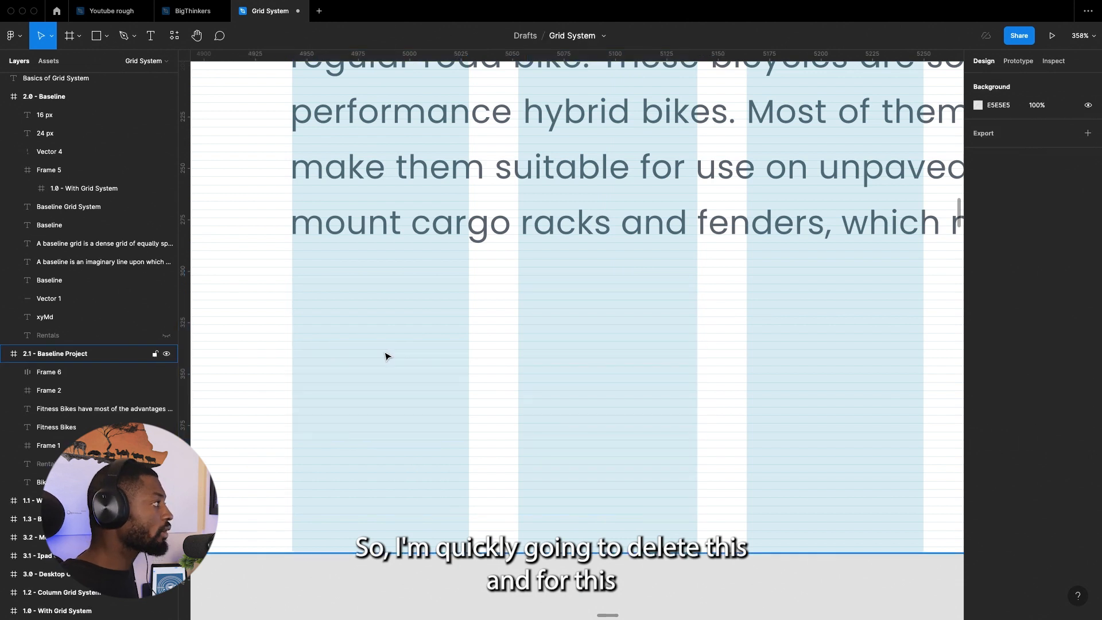
- Align the hero image's top-left corner to the first column and a baseline row, at X 70, Y 140
scroll(556, 334, down, 5)
scroll(689, 349, right, 3)
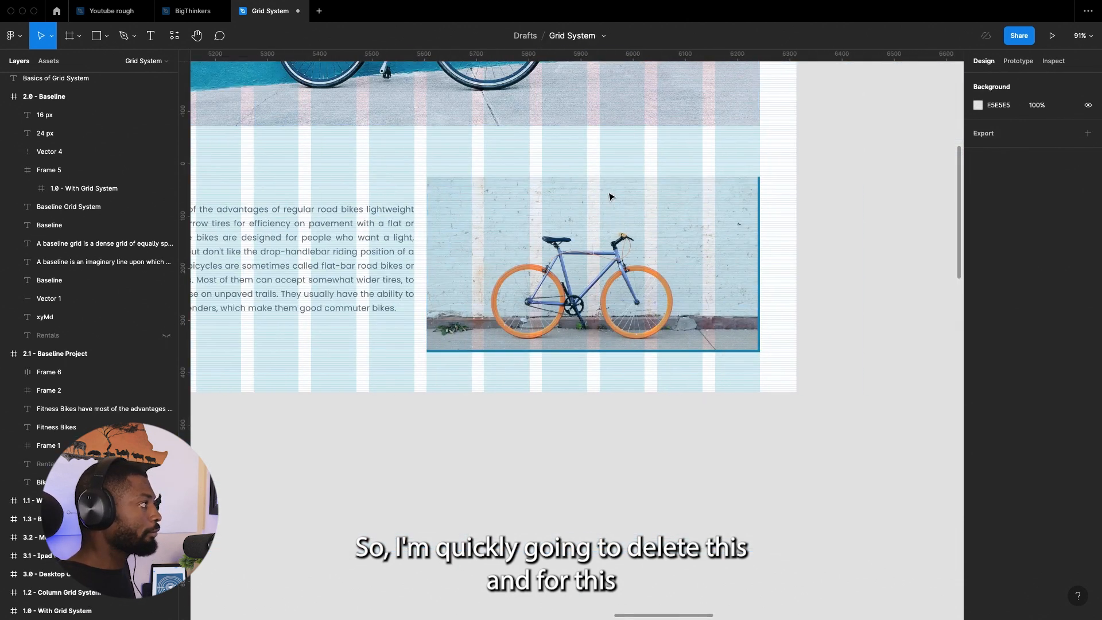
scroll(769, 303, up, 5)
scroll(472, 288, up, 5)
scroll(472, 288, down, 3)
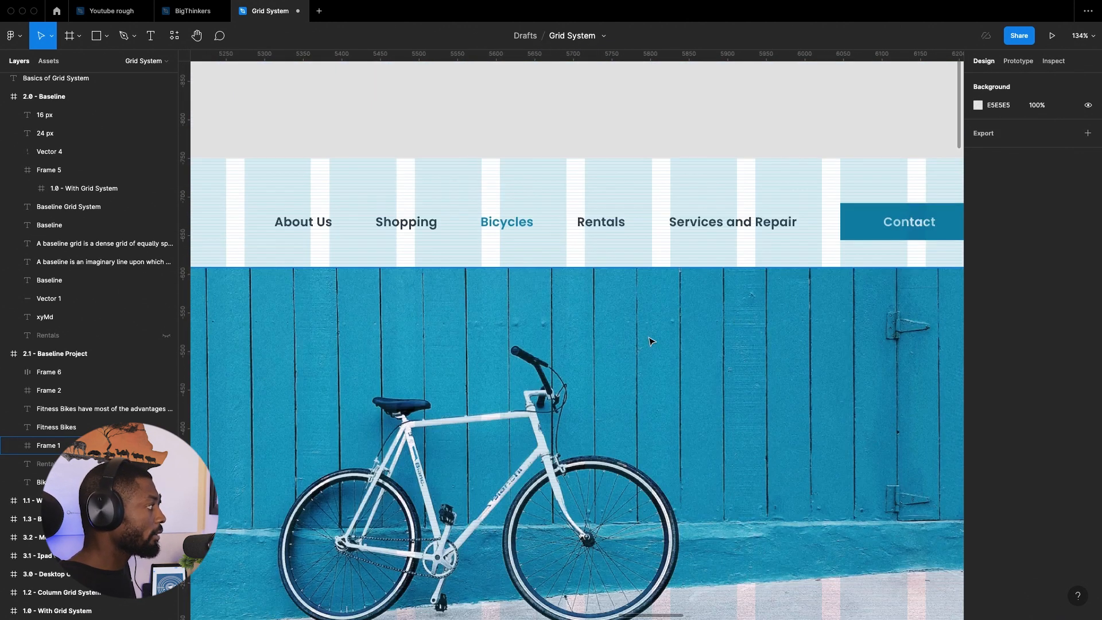
scroll(342, 333, left, 6)
scroll(281, 258, up, 10)
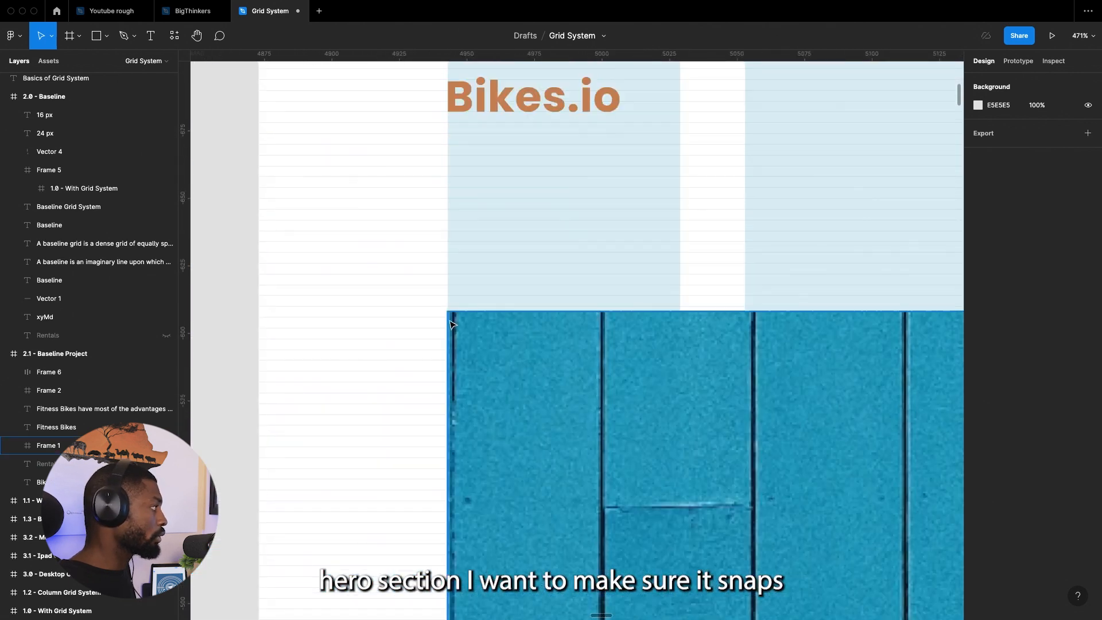
drag(513, 363, 511, 346)
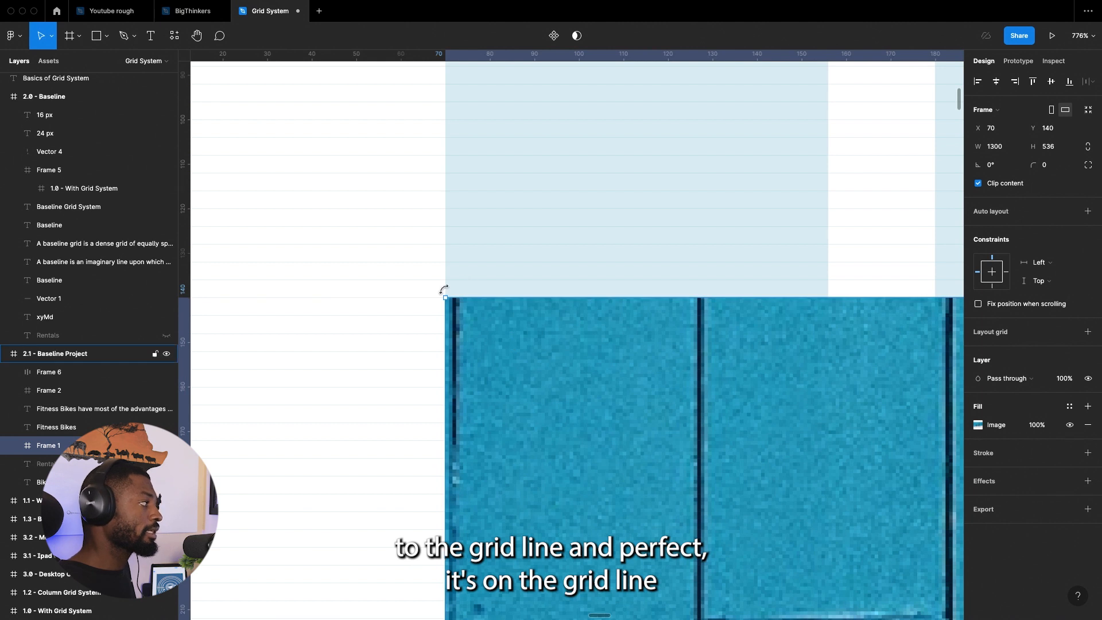
- Check whether the hero image's top and bottom edges sit on baseline row lines
scroll(443, 336, up, 3)
scroll(404, 305, down, 10)
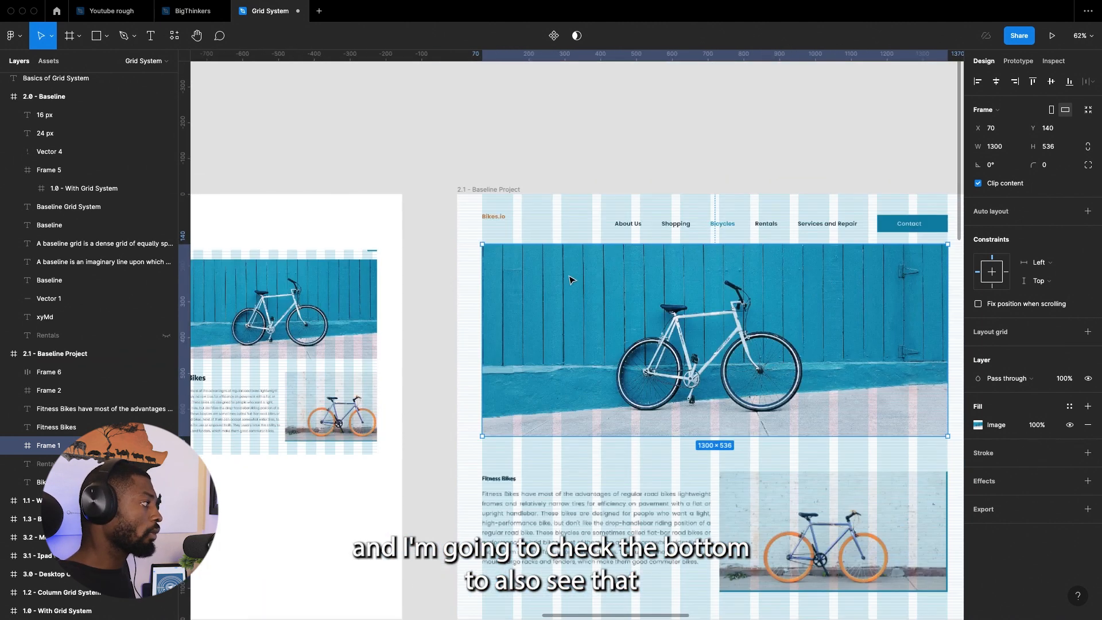
scroll(507, 456, up, 5)
scroll(485, 313, up, 10)
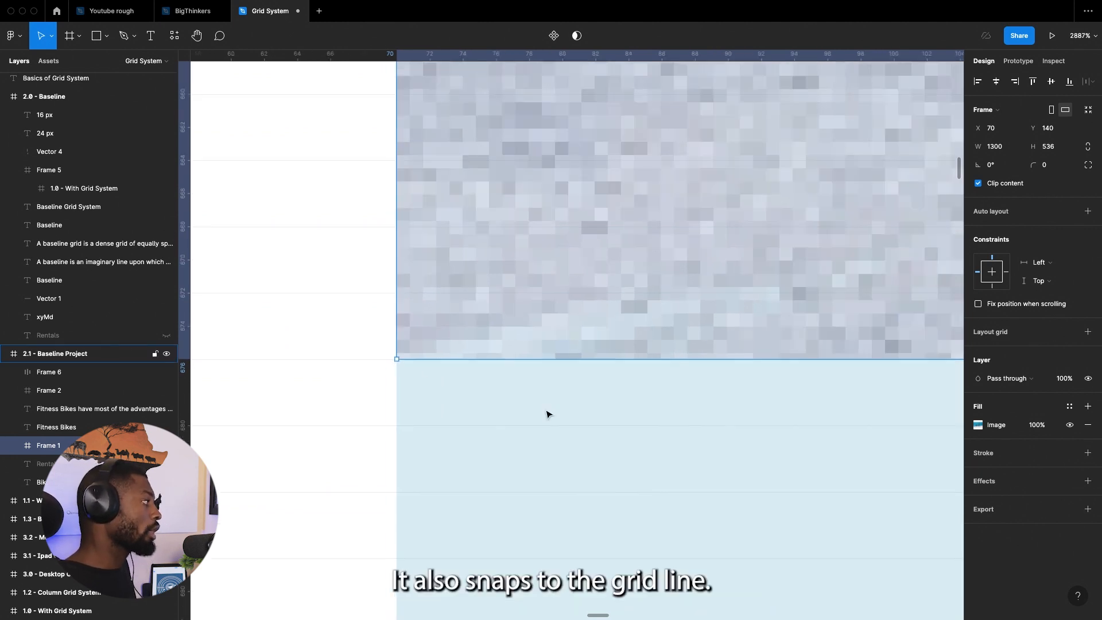
scroll(498, 380, down, 6)
drag(498, 386, 492, 379)
scroll(366, 362, down, 10)
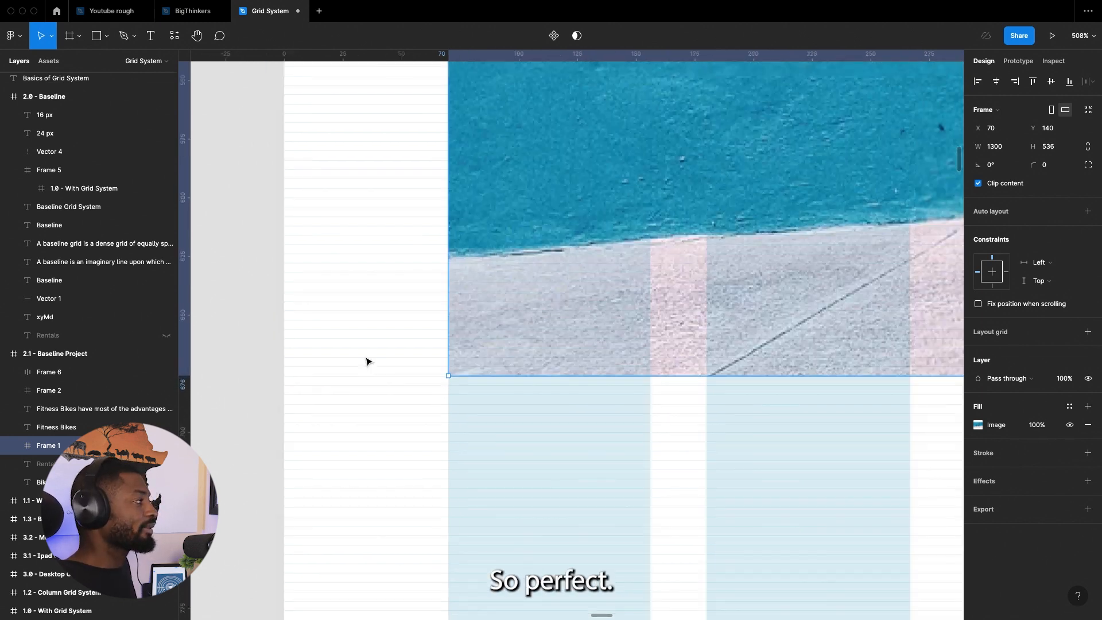
- Hide the layout grids and move the navigation bar by eye to X 439, Y 56
scroll(396, 357, up, 15)
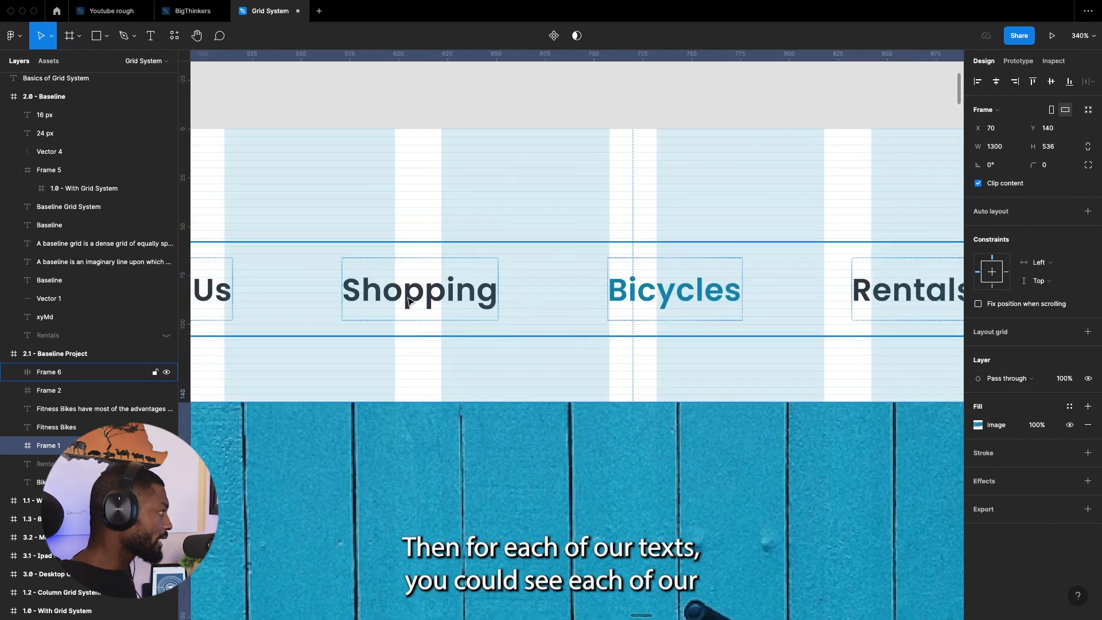
click(408, 301)
scroll(408, 301, up, 5)
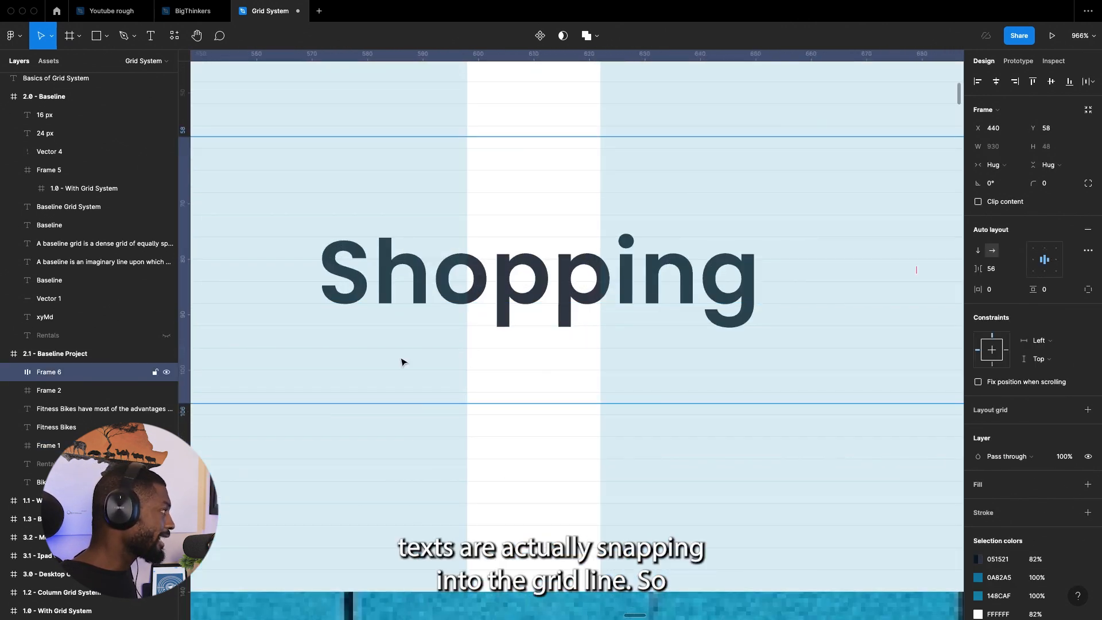
scroll(422, 341, down, 3)
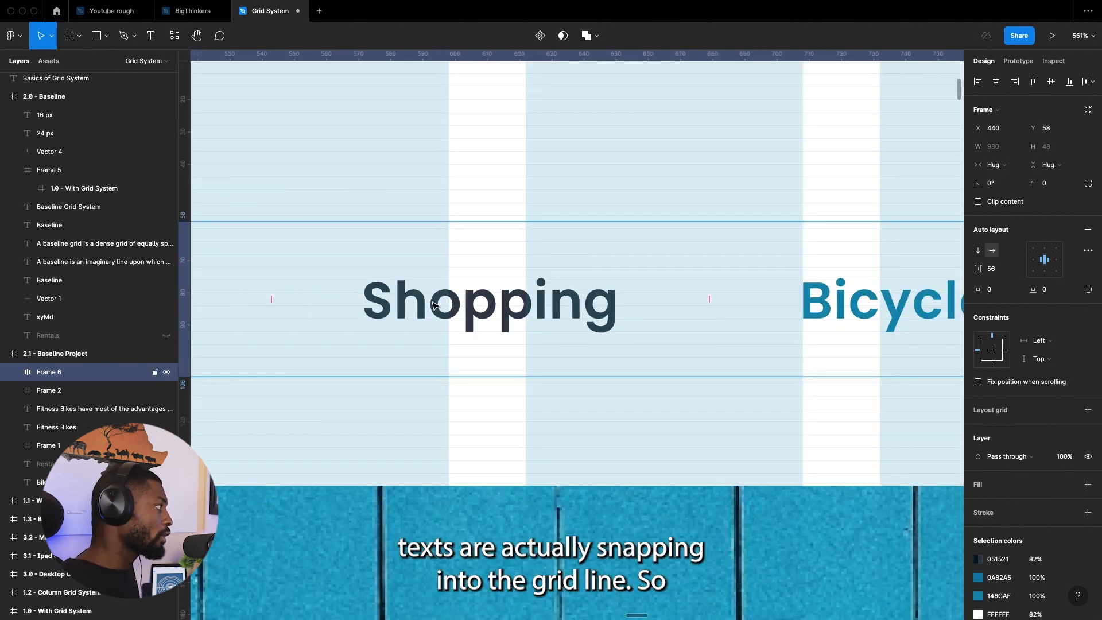
key(ctrl+g)
key(Escape)
scroll(576, 198, down, 5)
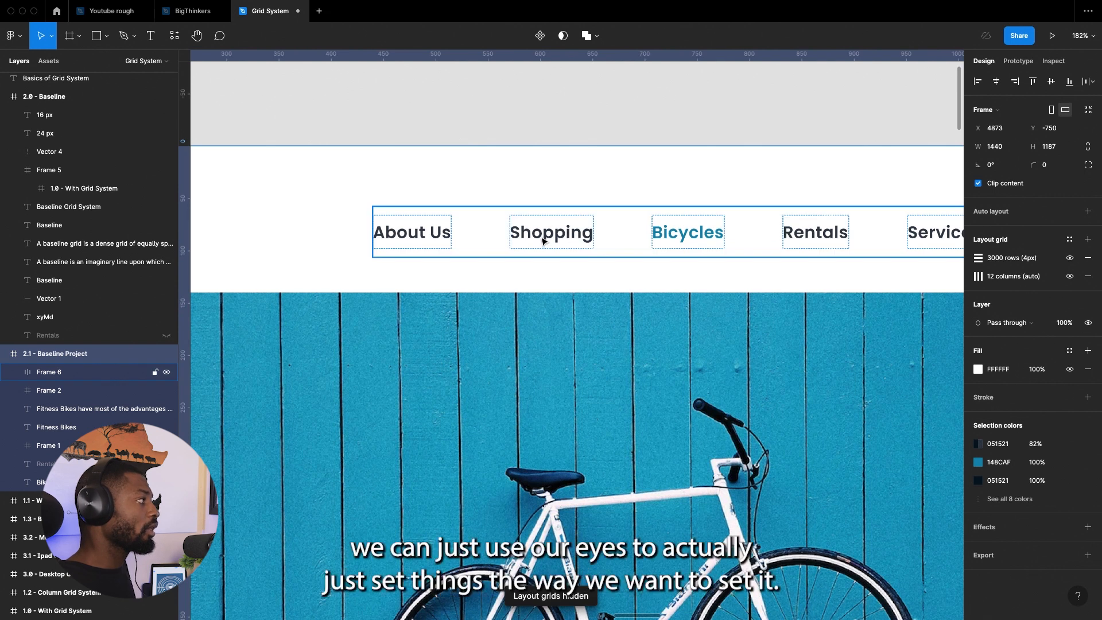
click(608, 247)
mouse_move(608, 248)
mouse_down()
mouse_move(607, 233)
mouse_move(610, 247)
mouse_up()
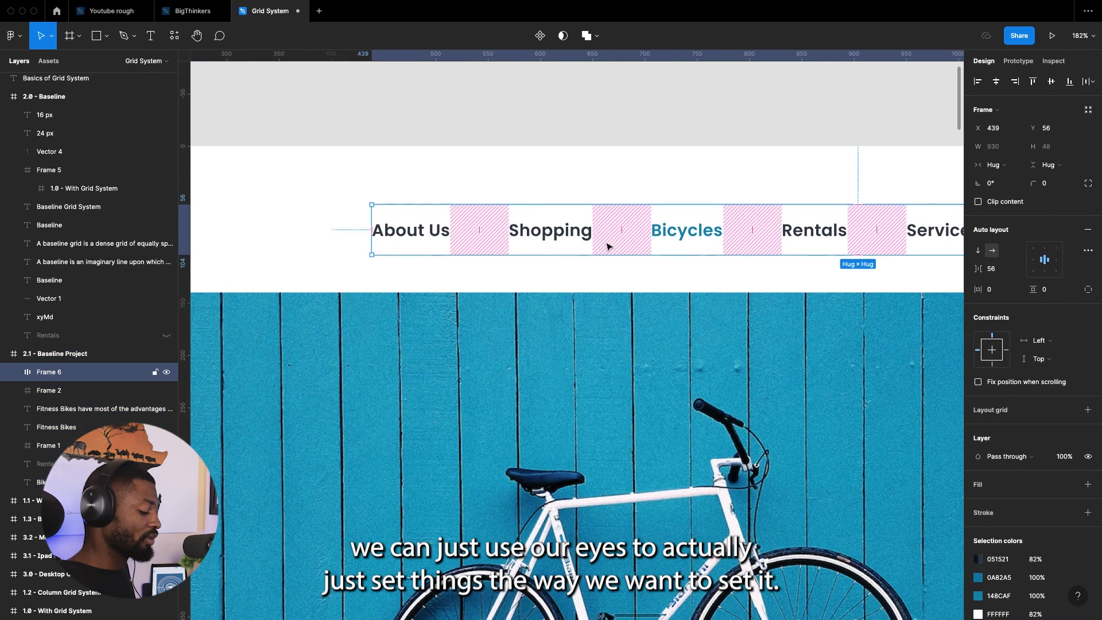
- Nudge the navigation bar up to Y 52 and deselect it
key(Up)
key(Up)
key(Up)
key(Up)
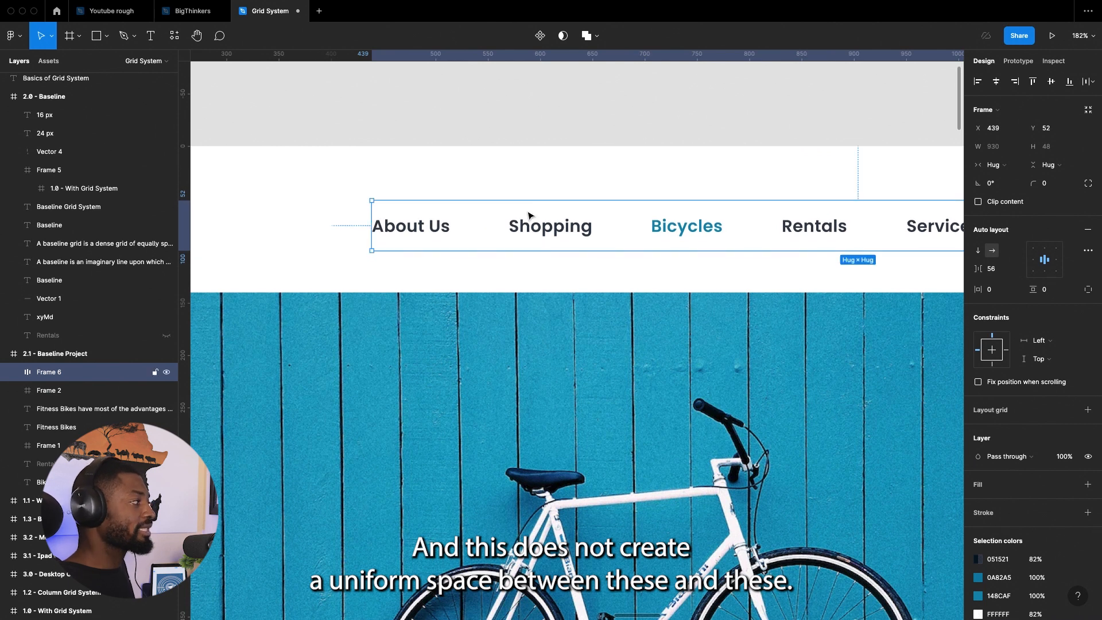
click(591, 353)
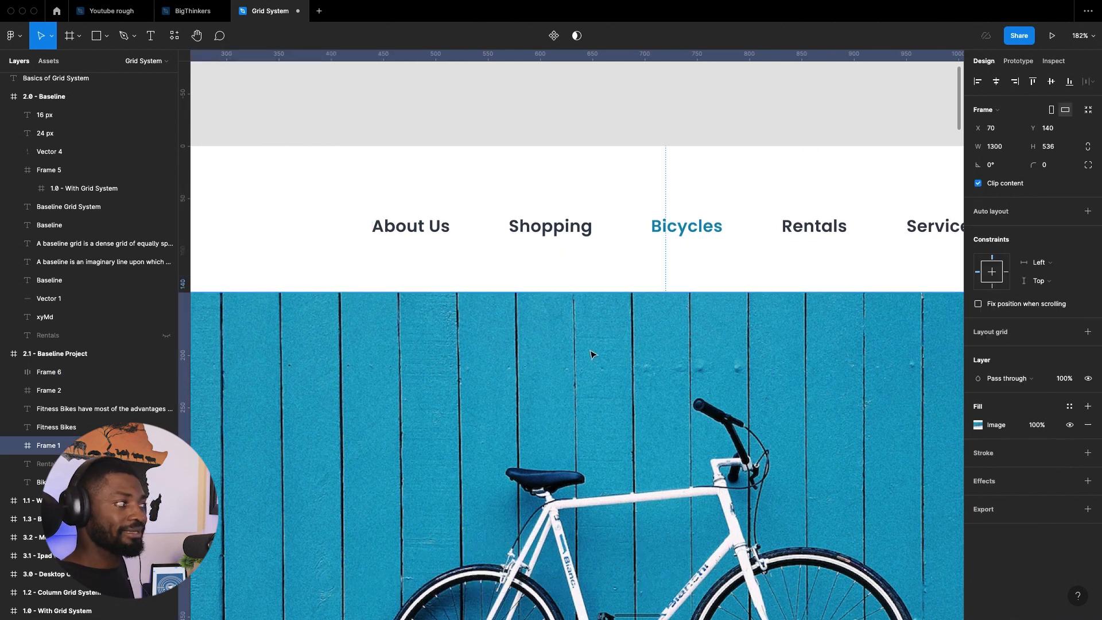
- Show the layout grids and lower the whole navigation bar to Y 54 so its link text sits on a row line
key(ctrl+g)
scroll(428, 227, up, 6)
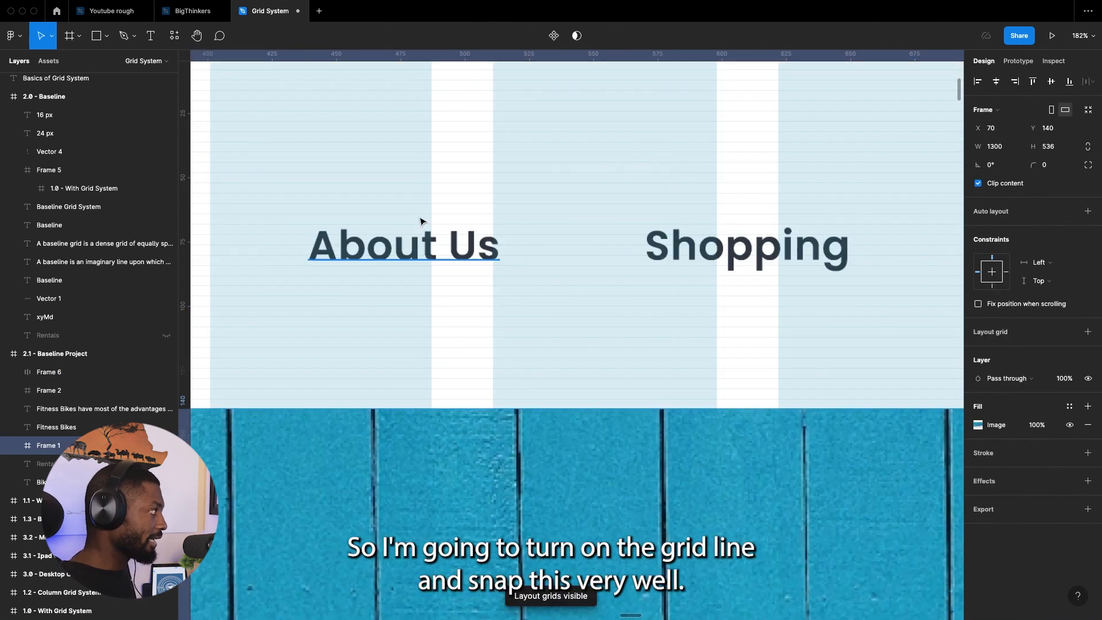
drag(485, 270, 487, 277)
key(super+z)
click(482, 262)
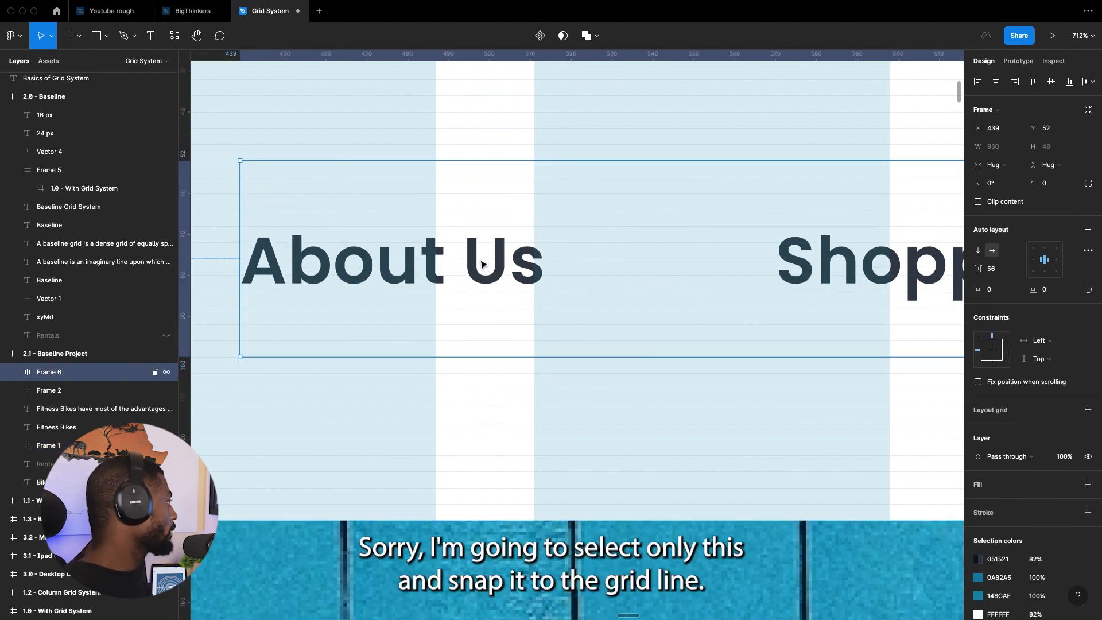
drag(483, 280, 484, 287)
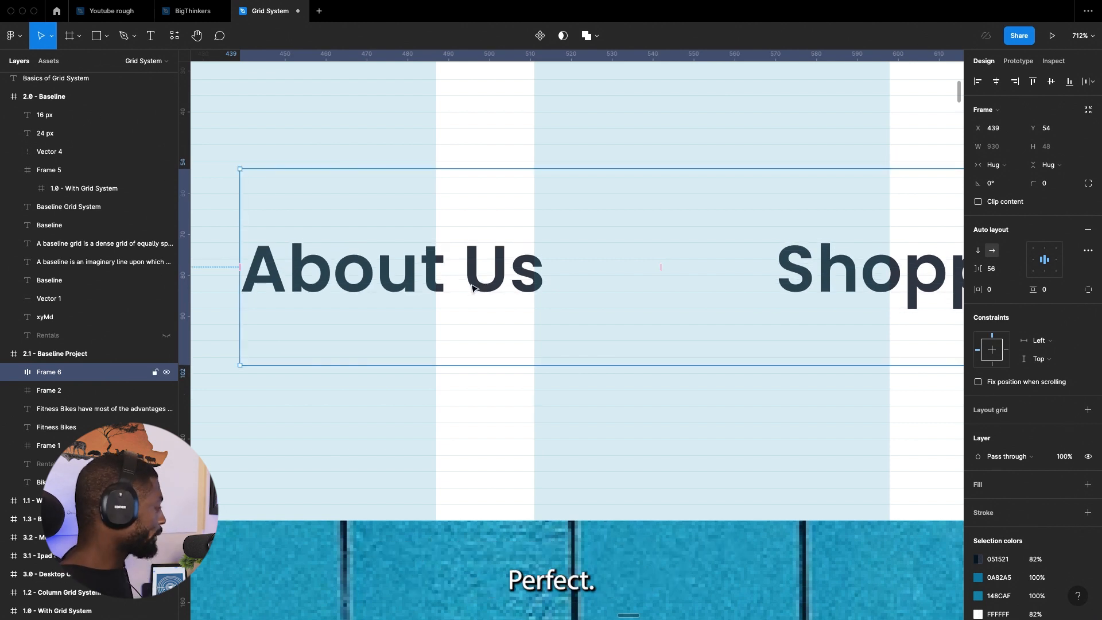
- Add a horizontal ruler guide and place it along the text baseline of the navigation links
scroll(472, 287, down, 10)
scroll(281, 287, up, 3)
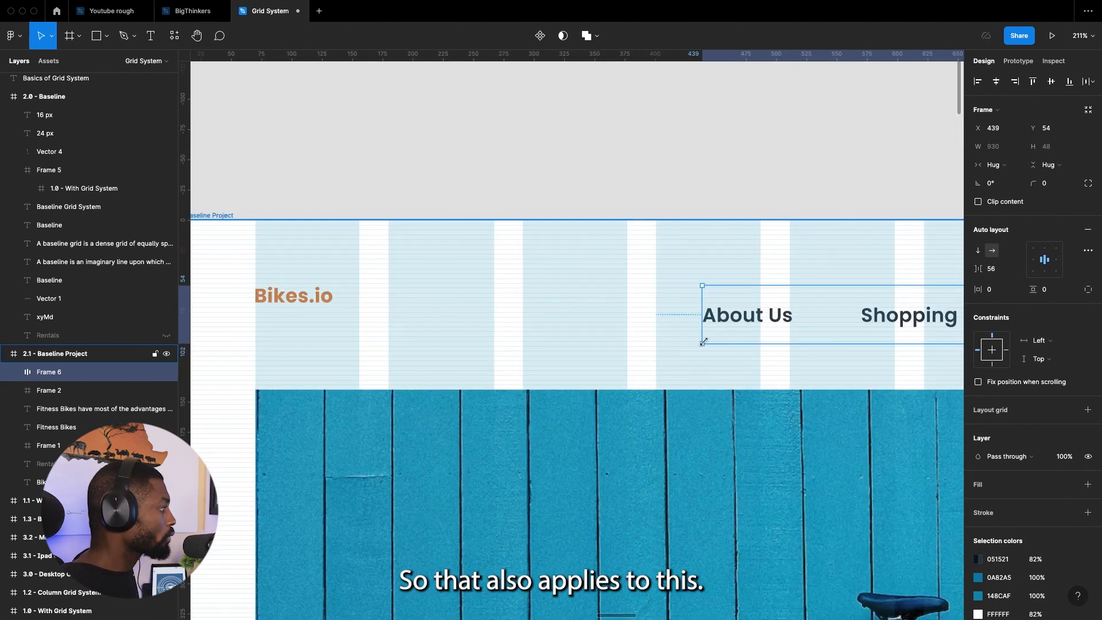
scroll(703, 342, up, 4)
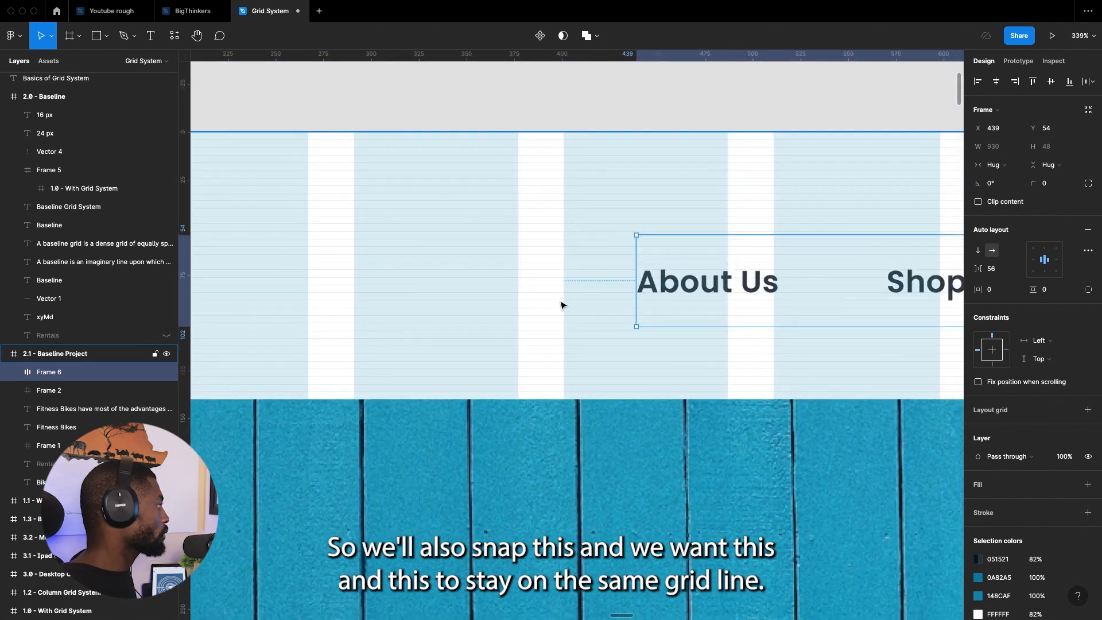
scroll(516, 304, down, 3)
click(246, 273)
scroll(325, 333, down, 5)
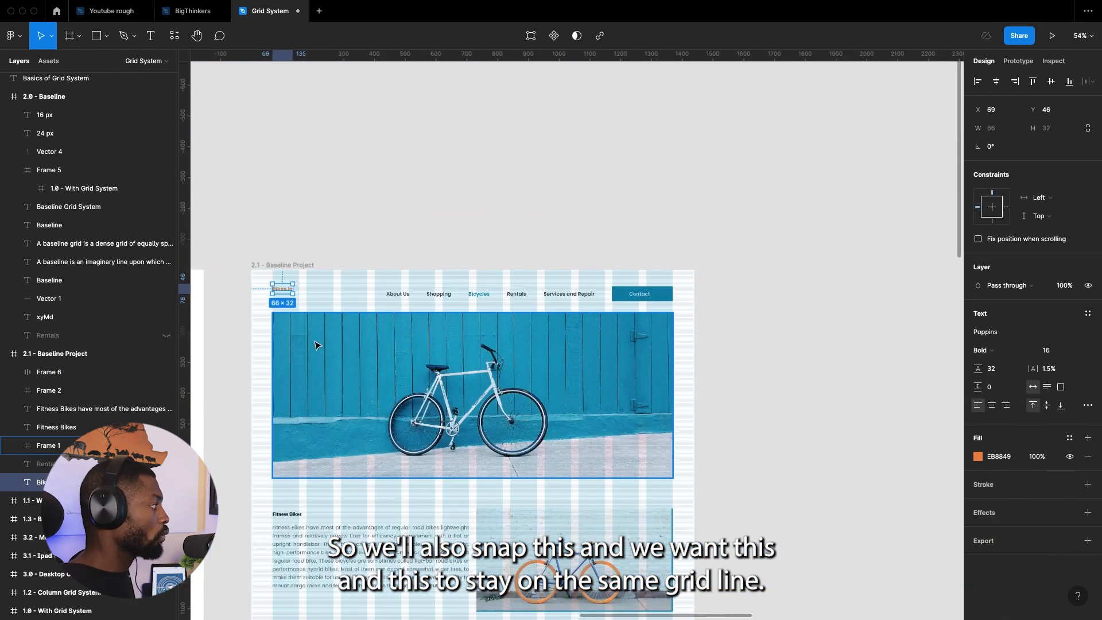
click(503, 287)
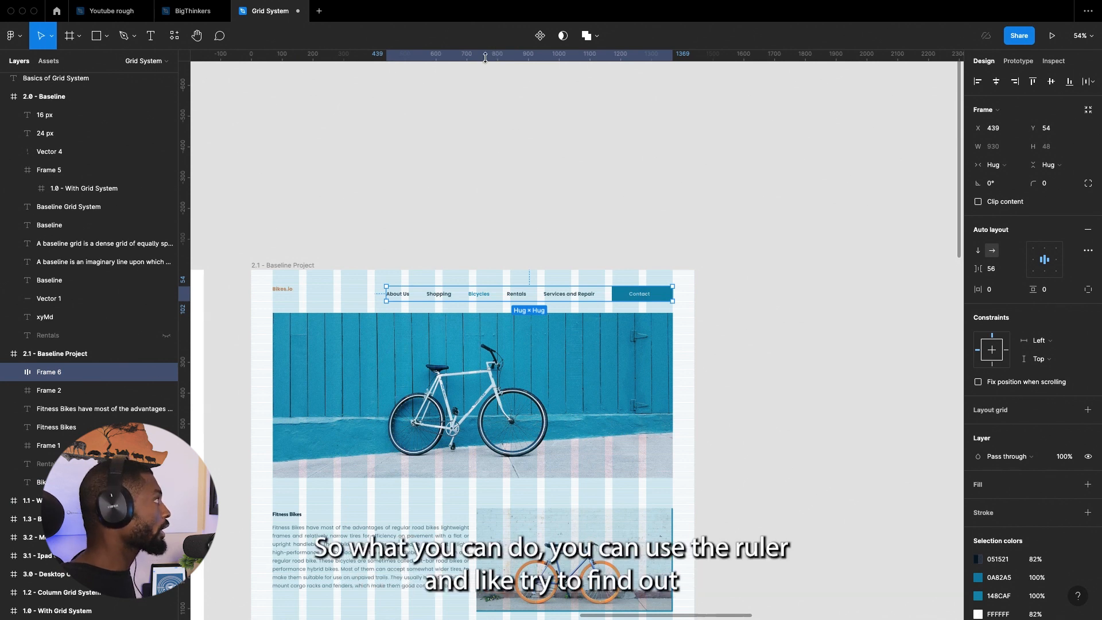
drag(489, 56, 494, 295)
scroll(476, 309, up, 5)
scroll(384, 226, up, 10)
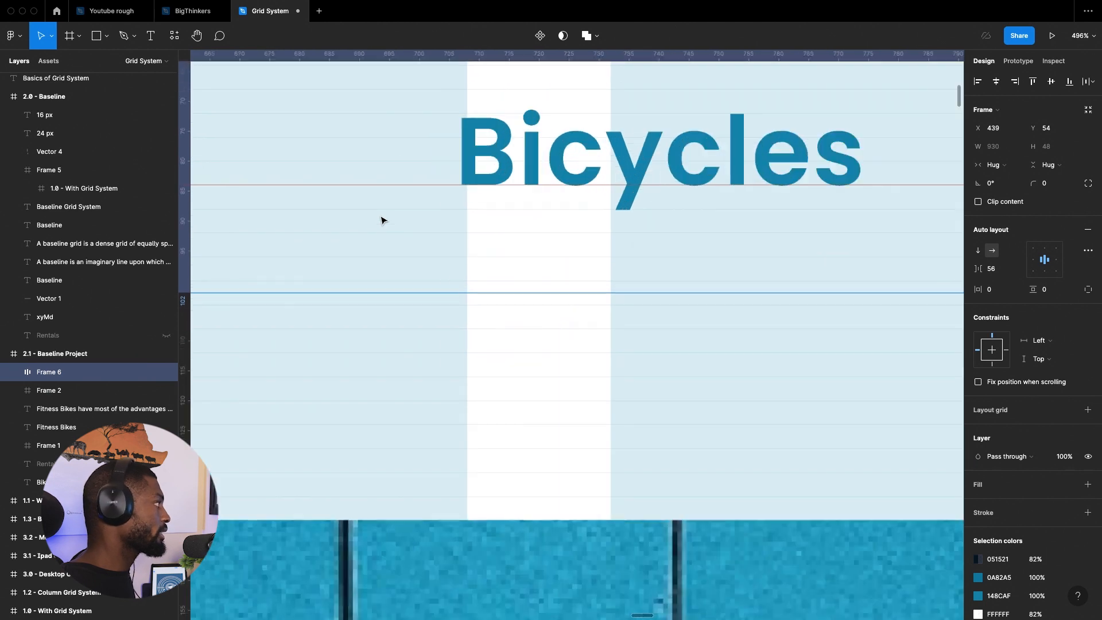
mouse_move(522, 184)
mouse_down()
mouse_move(532, 217)
mouse_move(534, 187)
mouse_up()
- Check the navigation links and the Contact button against the ruler guide and the columns
scroll(742, 283, down, 10)
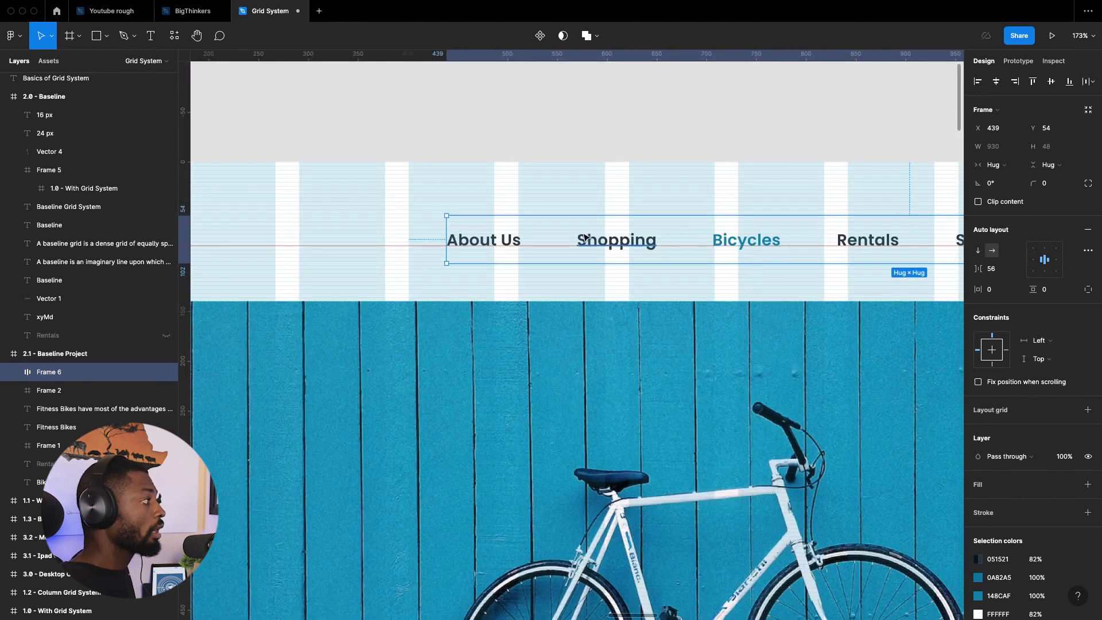
scroll(754, 259, right, 4)
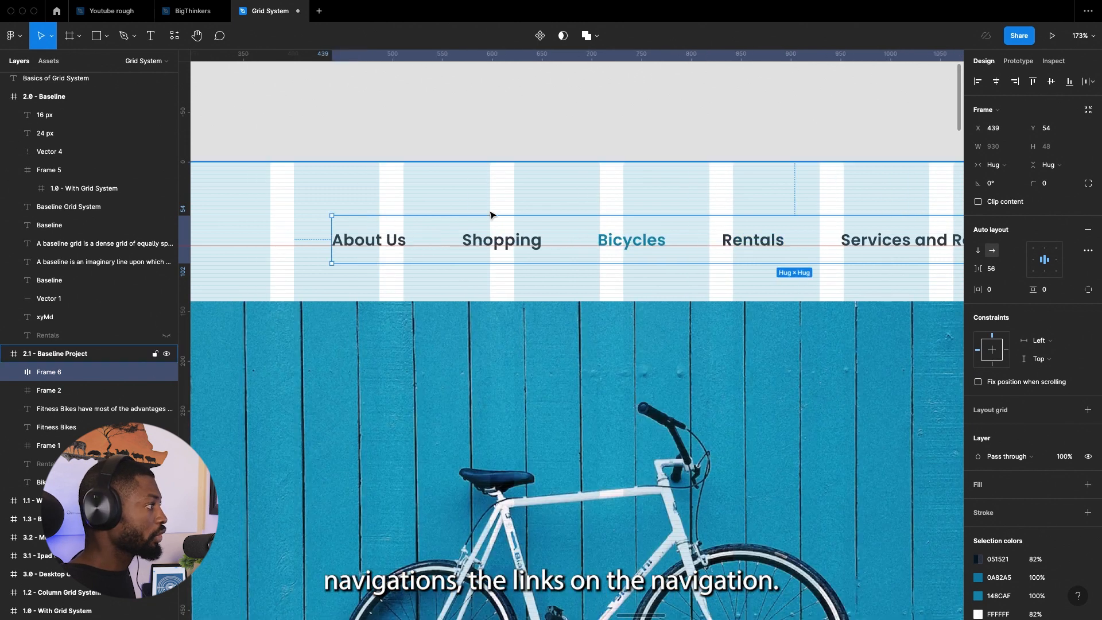
scroll(498, 206, up, 3)
scroll(502, 222, down, 3)
scroll(799, 282, right, 6)
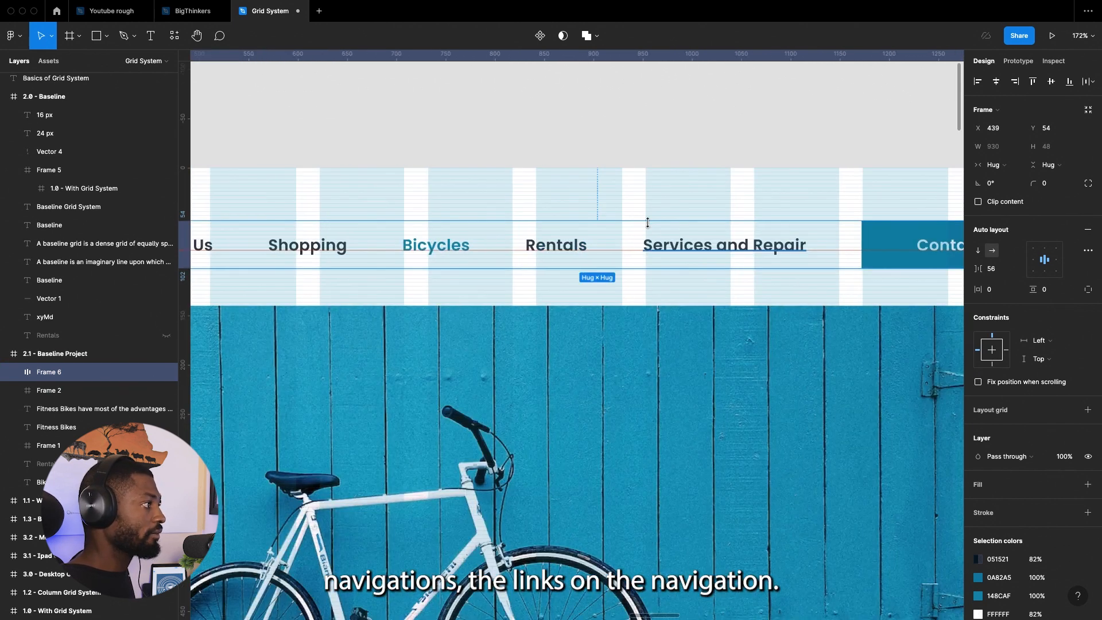
scroll(725, 253, up, 5)
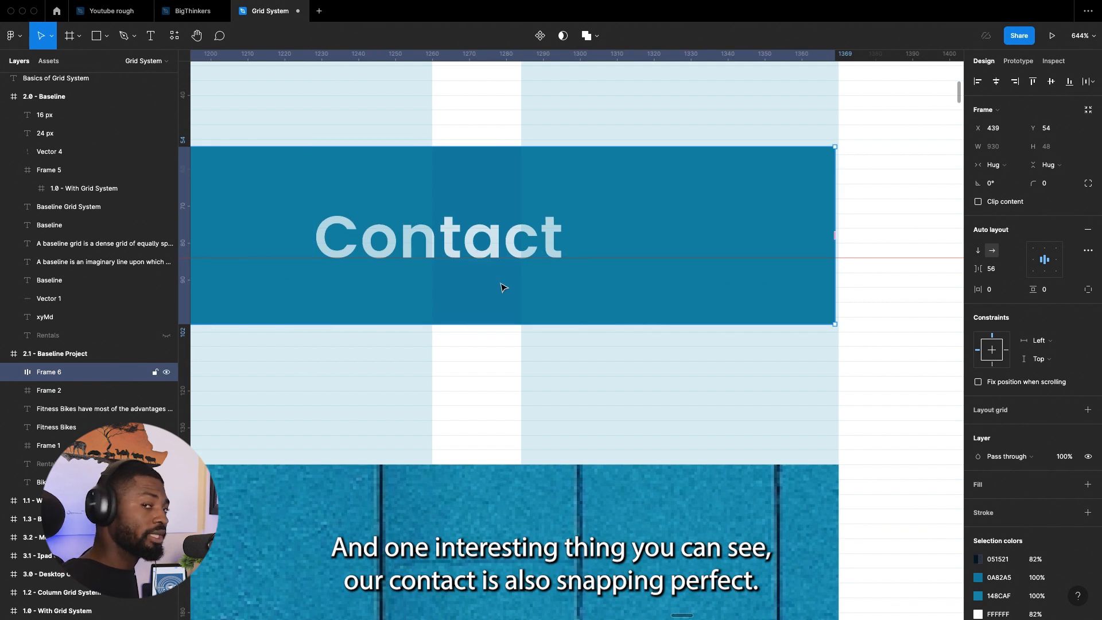
- Lower the Bikes.io logo until its text baseline rests on the ruler guide, and delete the guide
scroll(502, 287, down, 5)
scroll(573, 271, left, 10)
scroll(545, 258, left, 4)
scroll(476, 263, up, 5)
click(473, 230)
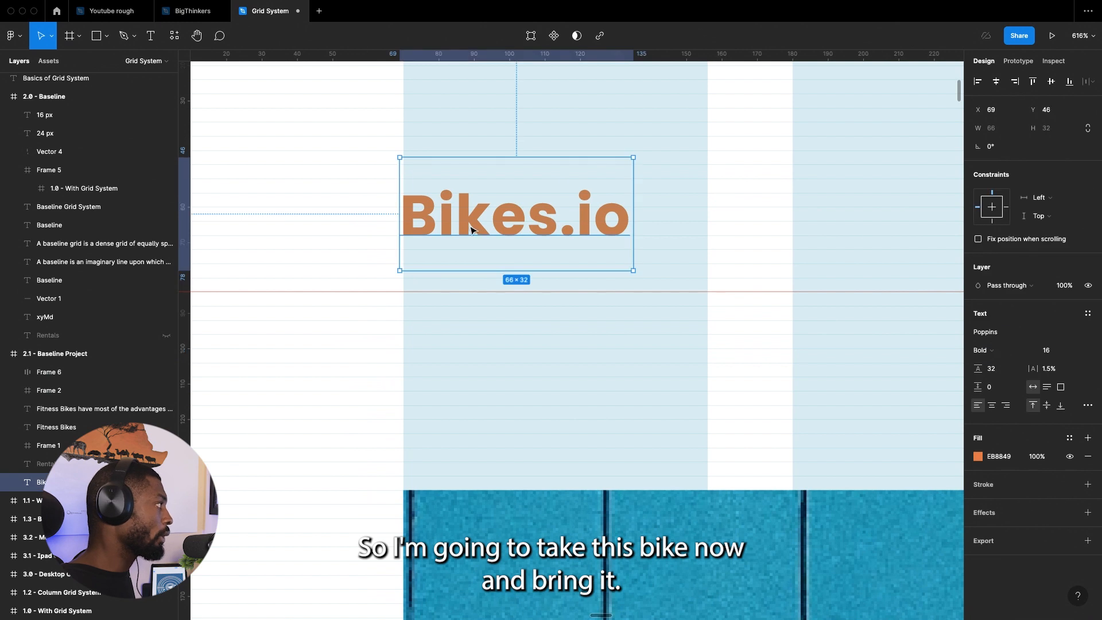
drag(473, 230, 477, 280)
click(279, 291)
key(Delete)
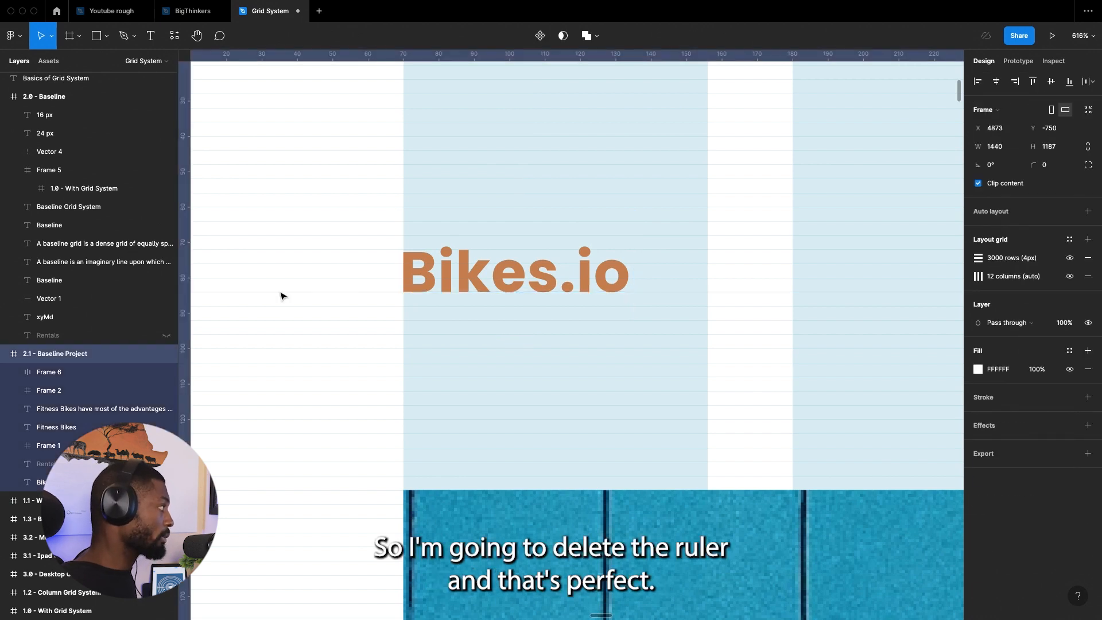
- Hide the layout grids and review the page from the navigation bar down to the Fitness Bikes section
scroll(374, 207, down, 5)
scroll(522, 326, down, 3)
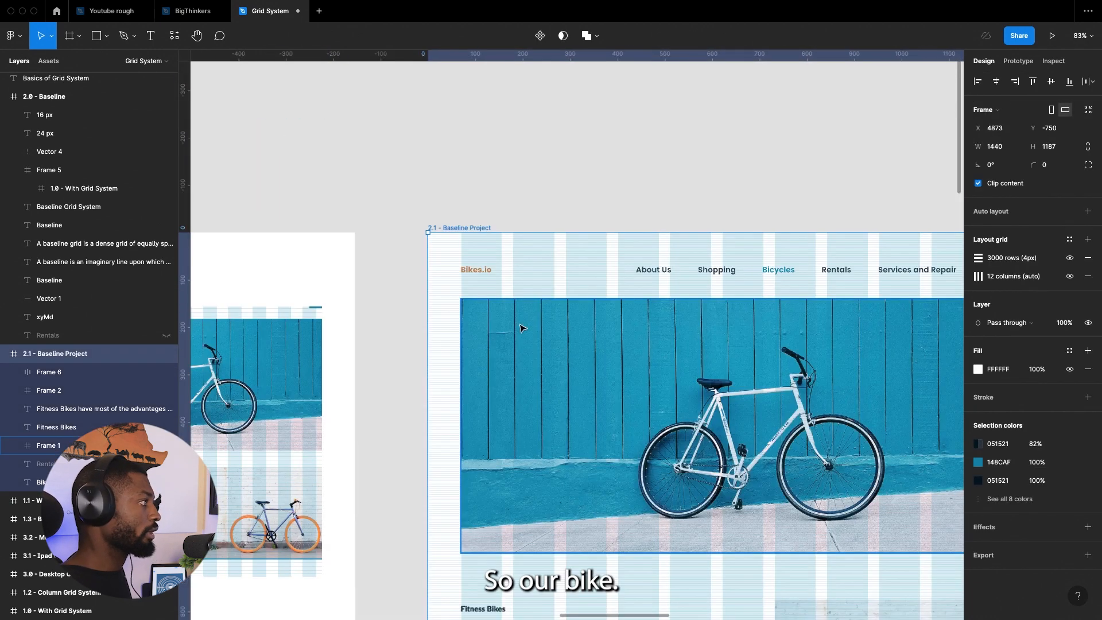
scroll(521, 328, right, 5)
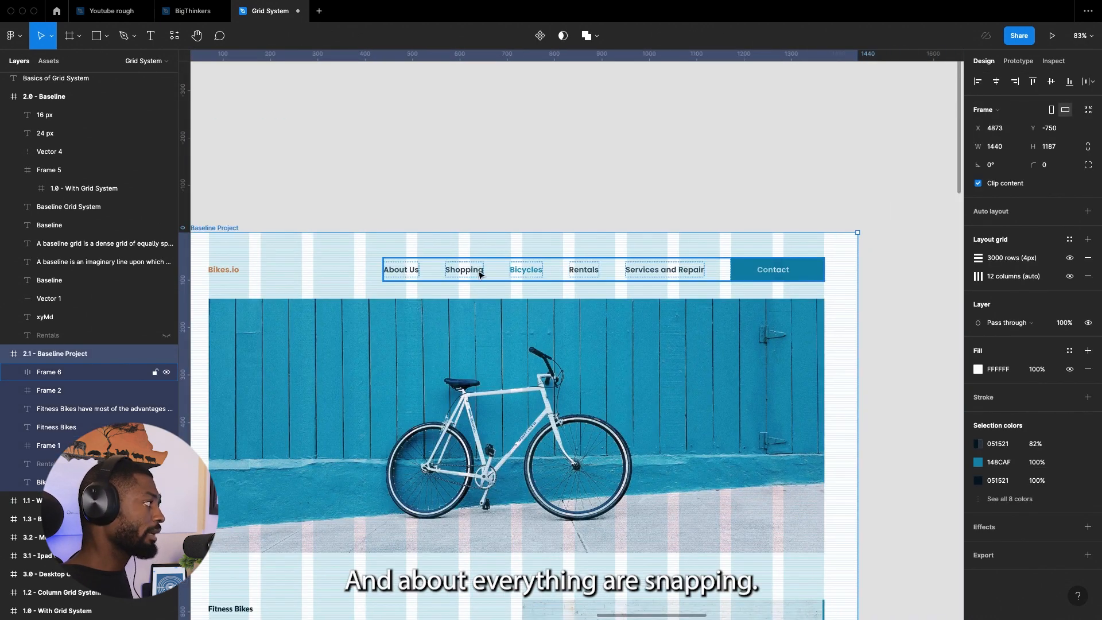
key(ctrl+g)
click(684, 192)
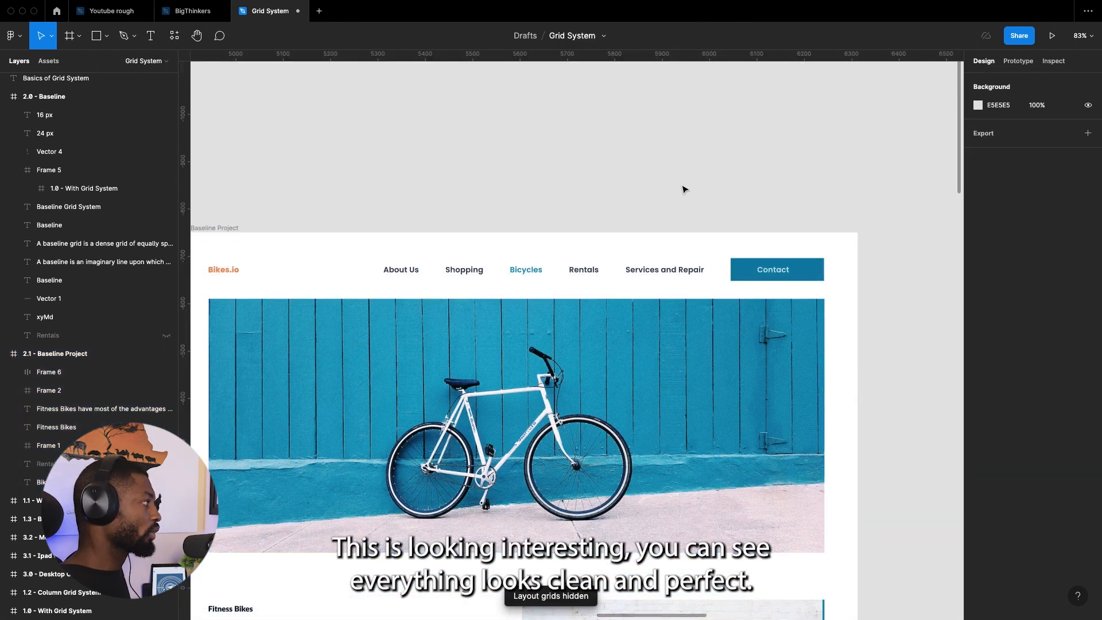
scroll(508, 254, left, 2)
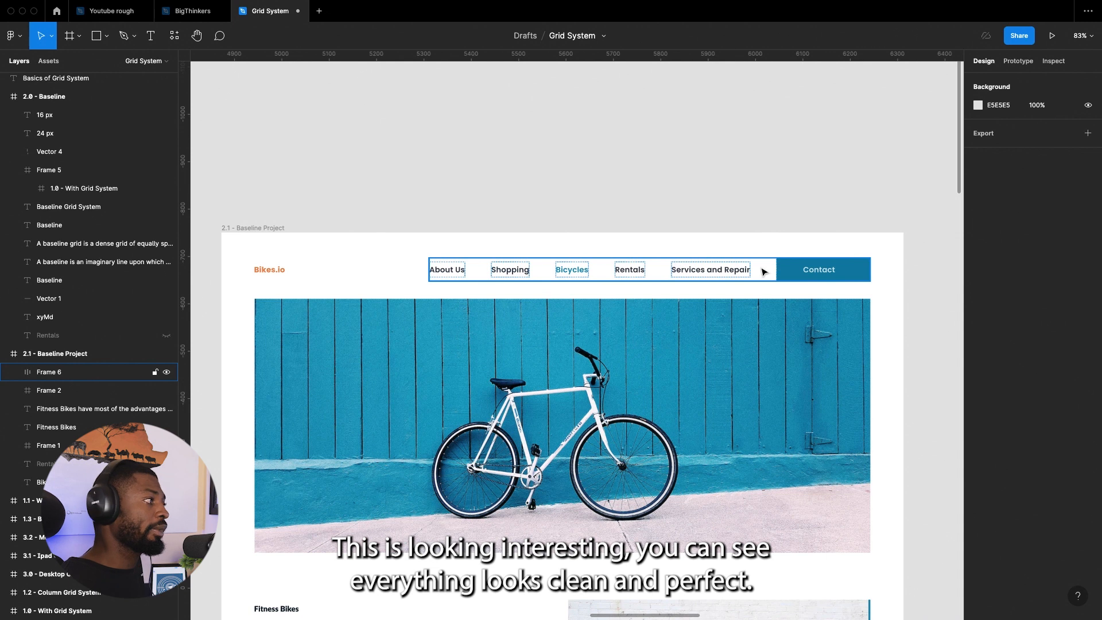
scroll(392, 216, down, 2)
scroll(352, 202, down, 5)
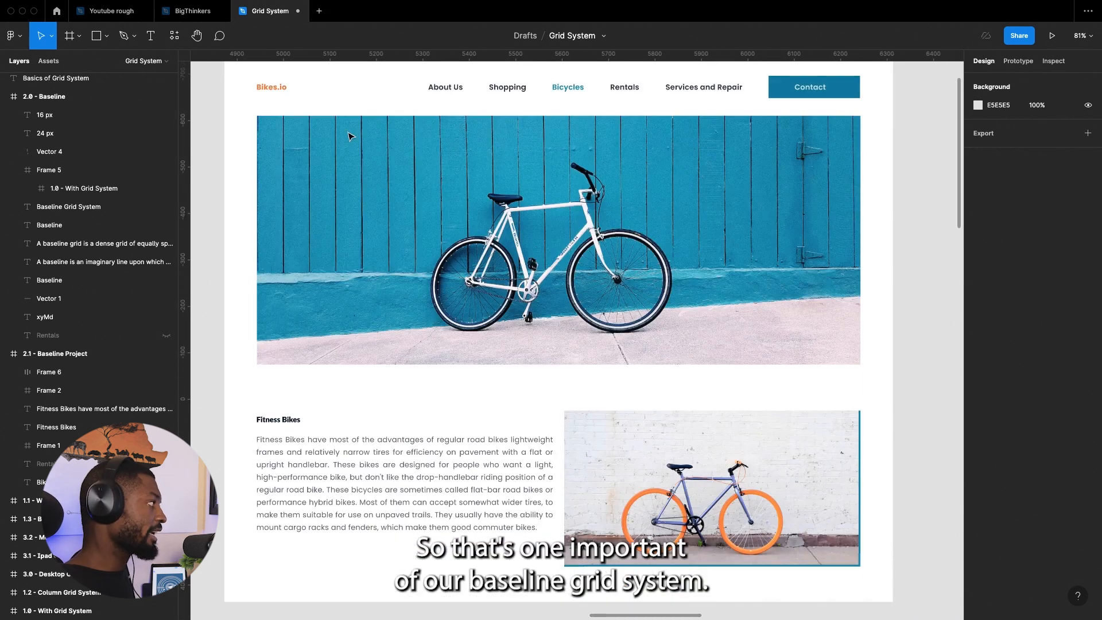
scroll(386, 386, down, 3)
scroll(401, 442, up, 3)
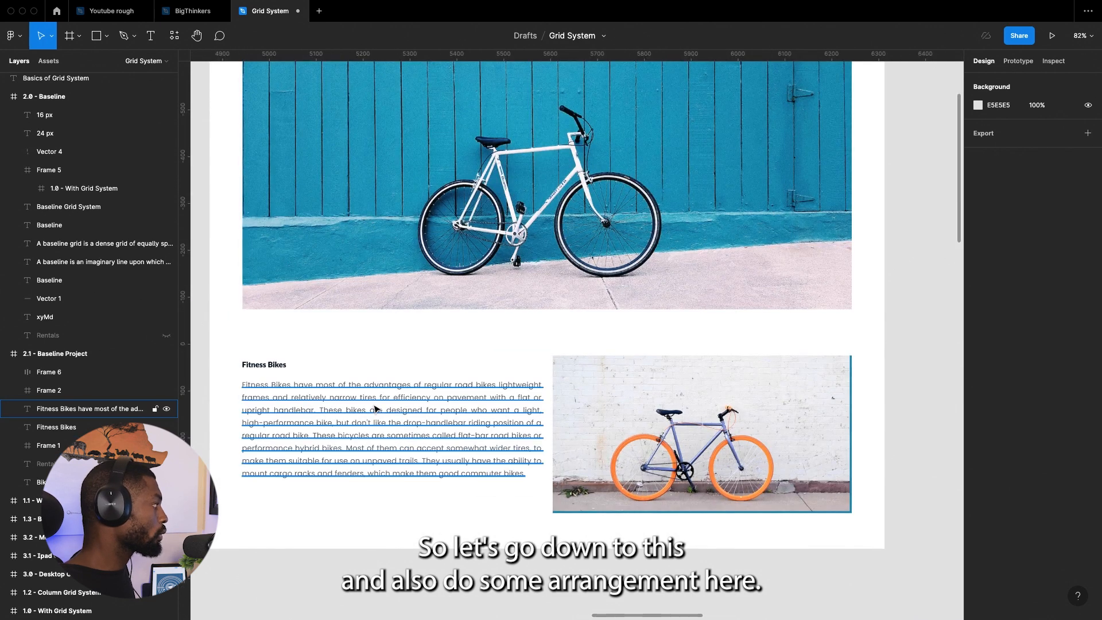
scroll(376, 410, down, 1)
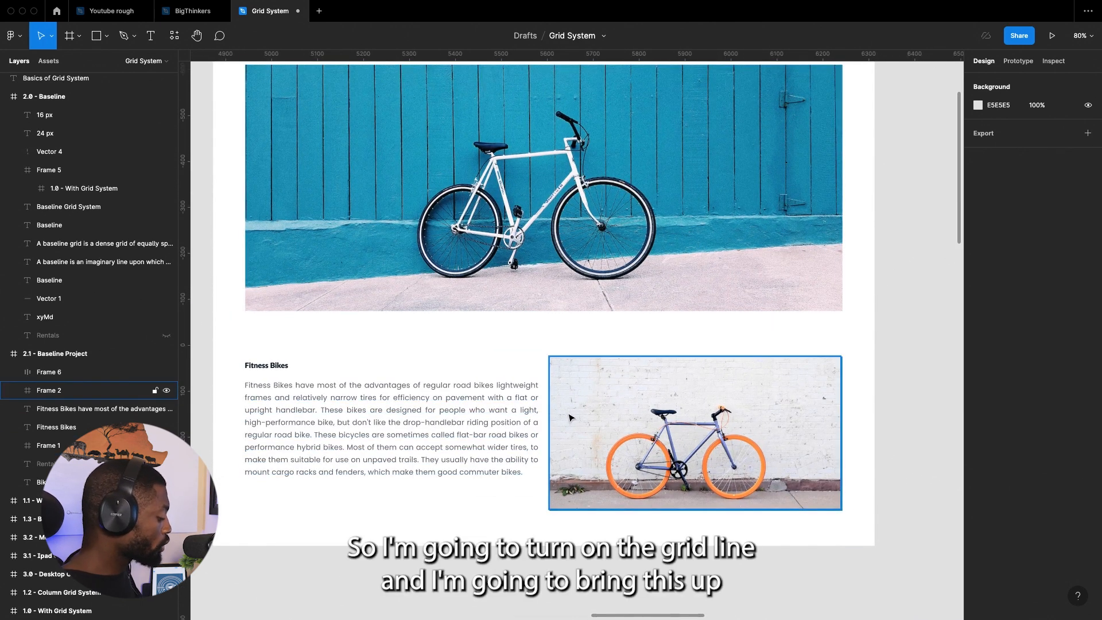
- Show the layout grids and raise the orange-wheeled bike image to Y 740 so its top edge sits on a baseline row
key(ctrl+g)
scroll(631, 439, up, 3)
drag(625, 421, 621, 395)
scroll(544, 310, up, 10)
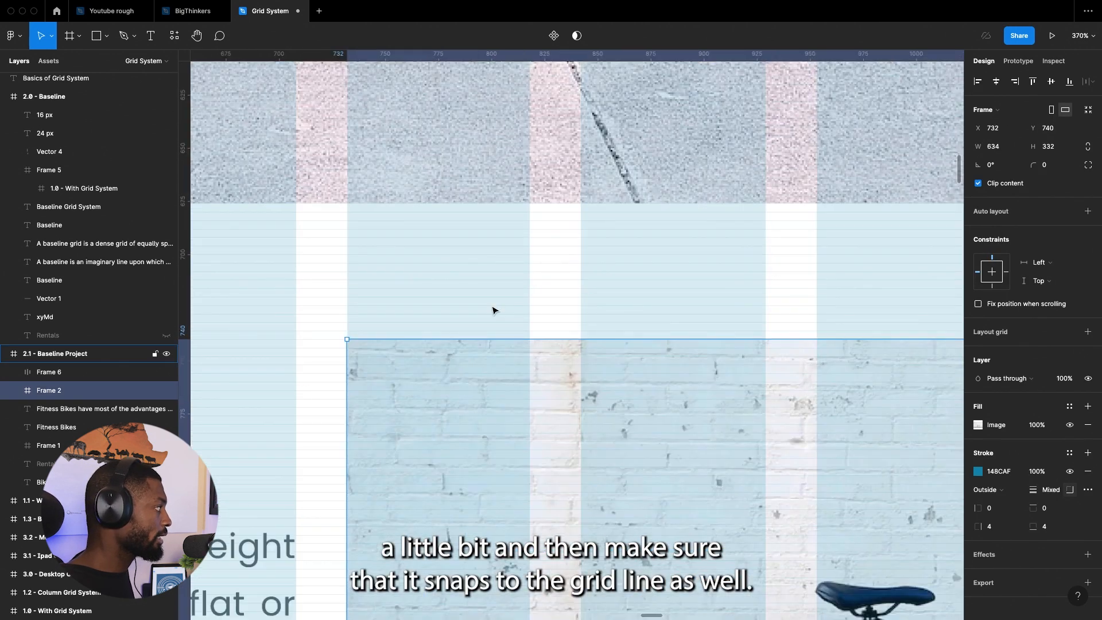
drag(422, 386, 416, 363)
- Extend the bottom edge of the orange-wheeled bike image down to a baseline row, making it 341 px high
scroll(618, 101, down, 8)
scroll(636, 508, up, 8)
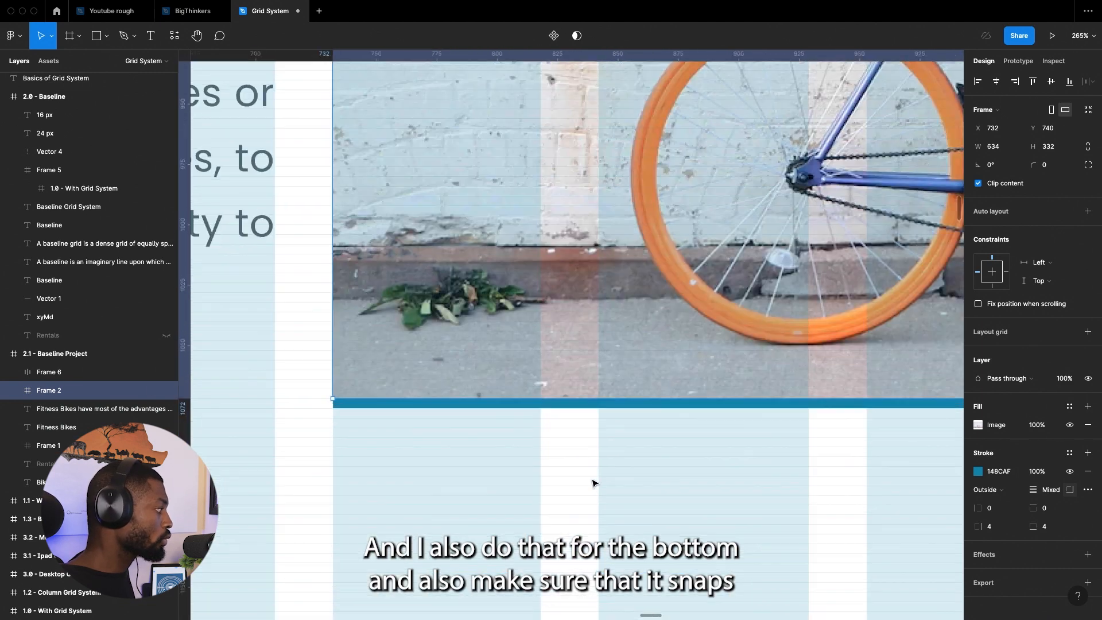
drag(550, 381, 556, 404)
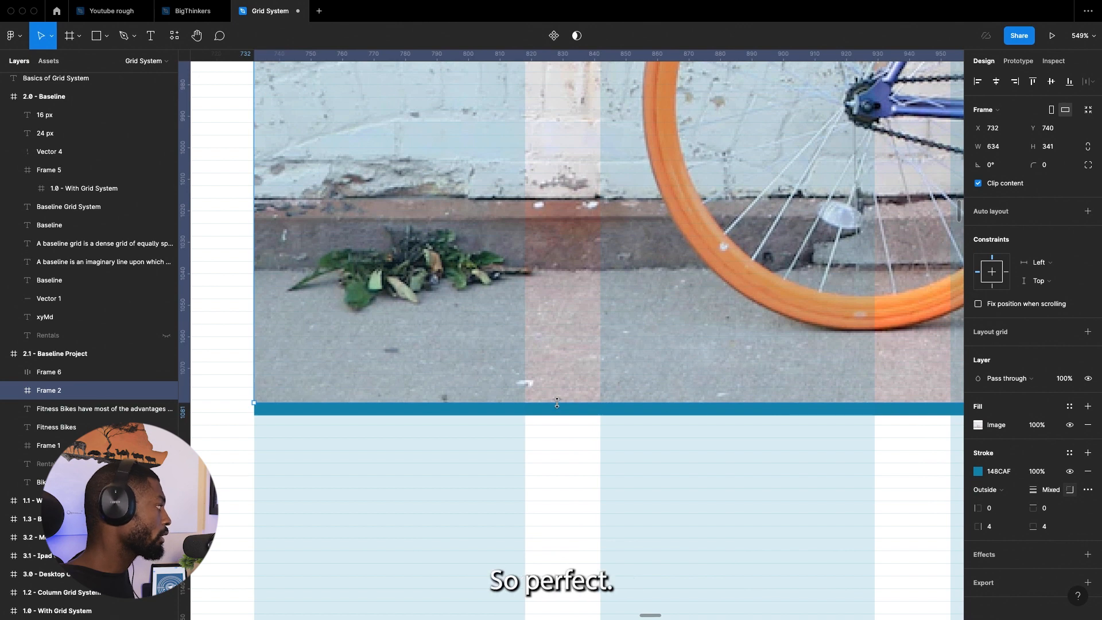
- Measure the vertical spacing between the hero image and the orange-wheeled bike image below it
scroll(557, 403, down, 10)
scroll(641, 371, up, 3)
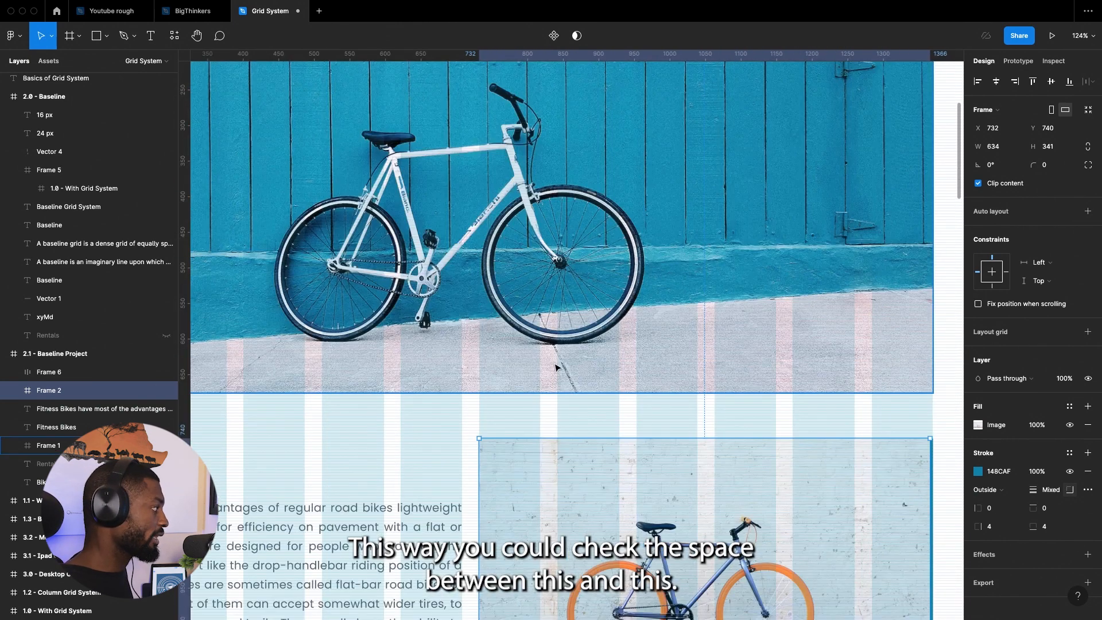
key(alt)
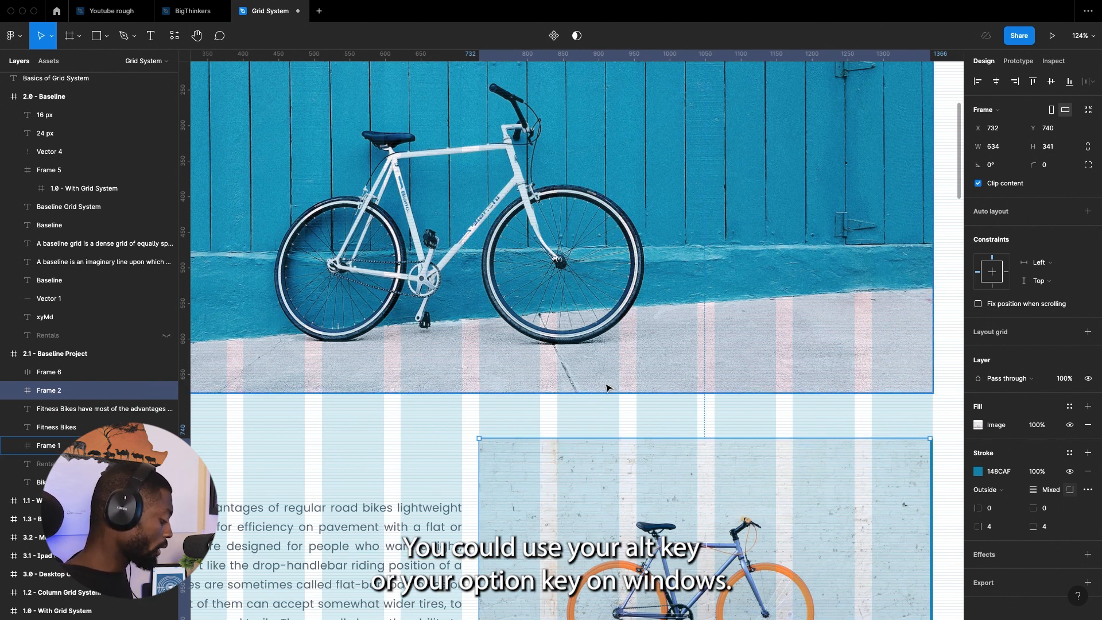
key(alt)
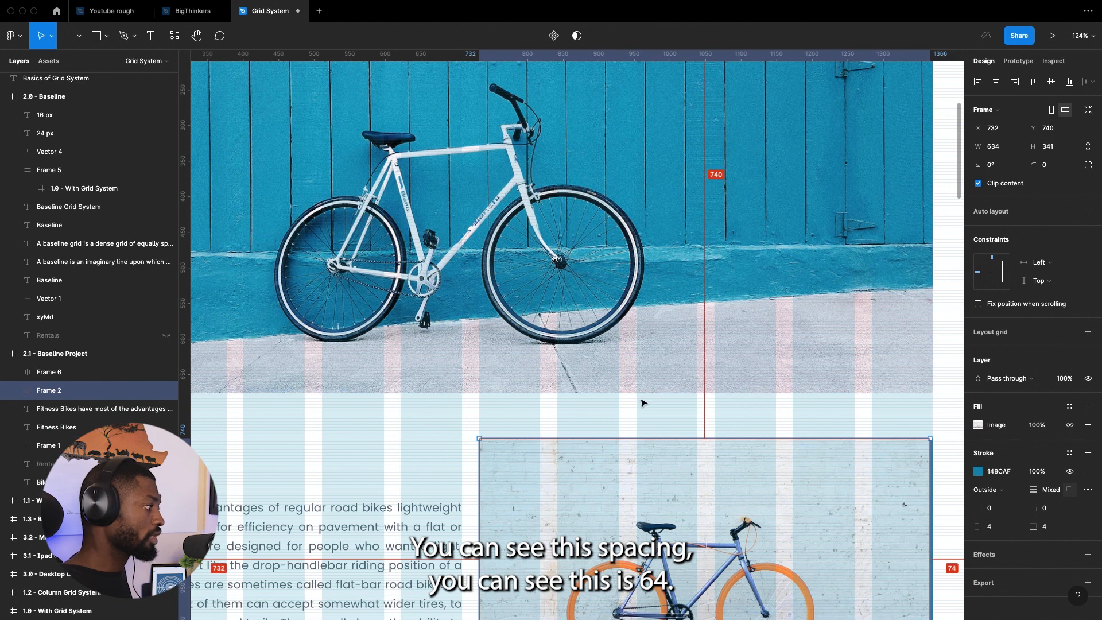
mouse_move(656, 382)
- Check the spacing of the navigation bar and the Bikes.io logo above the hero image
scroll(656, 383, down, 2)
scroll(631, 287, up, 8)
click(619, 247)
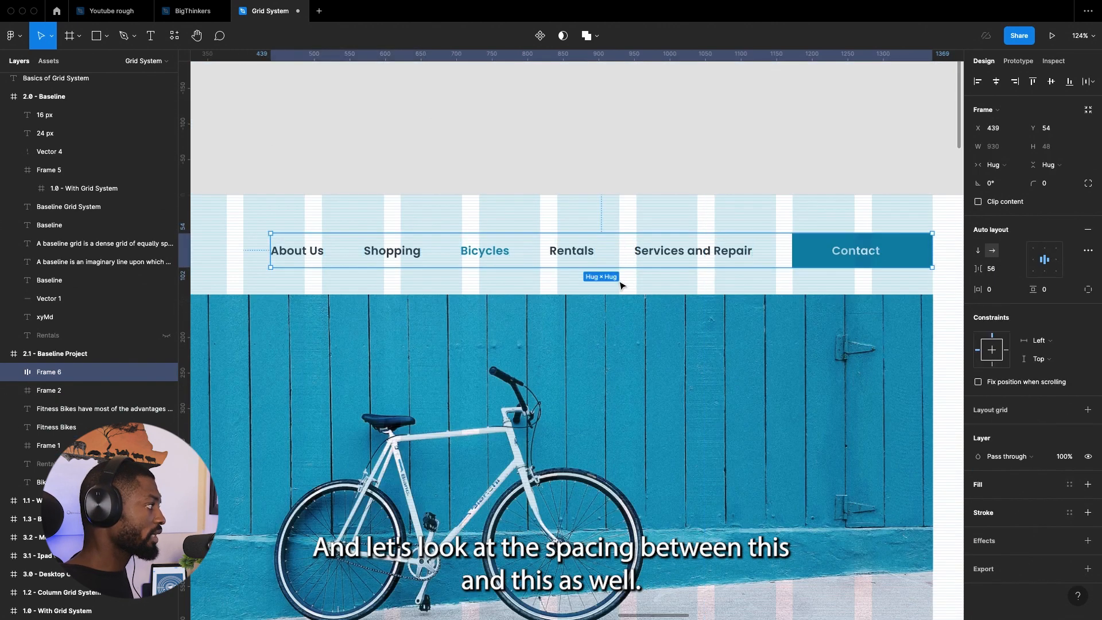
click(619, 307)
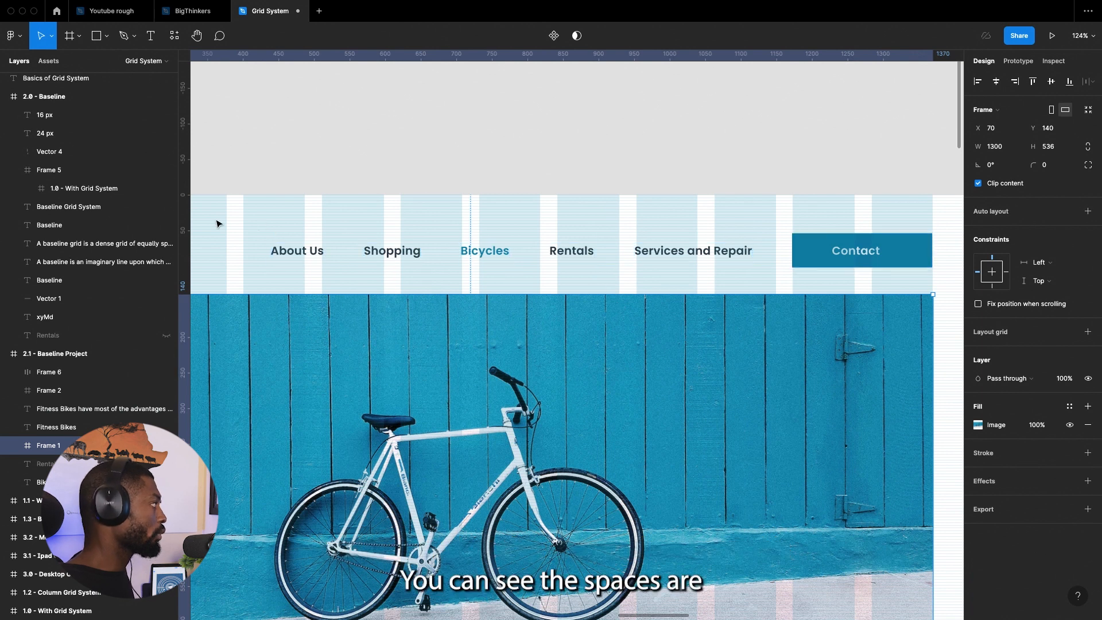
scroll(645, 224, left, 5)
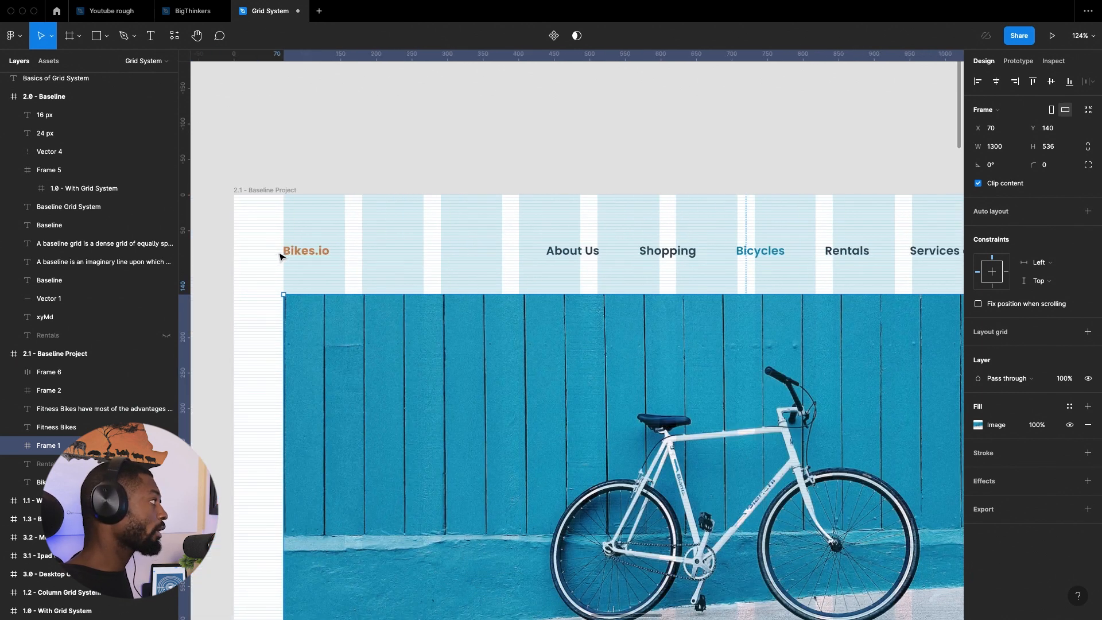
key(Escape)
click(317, 303)
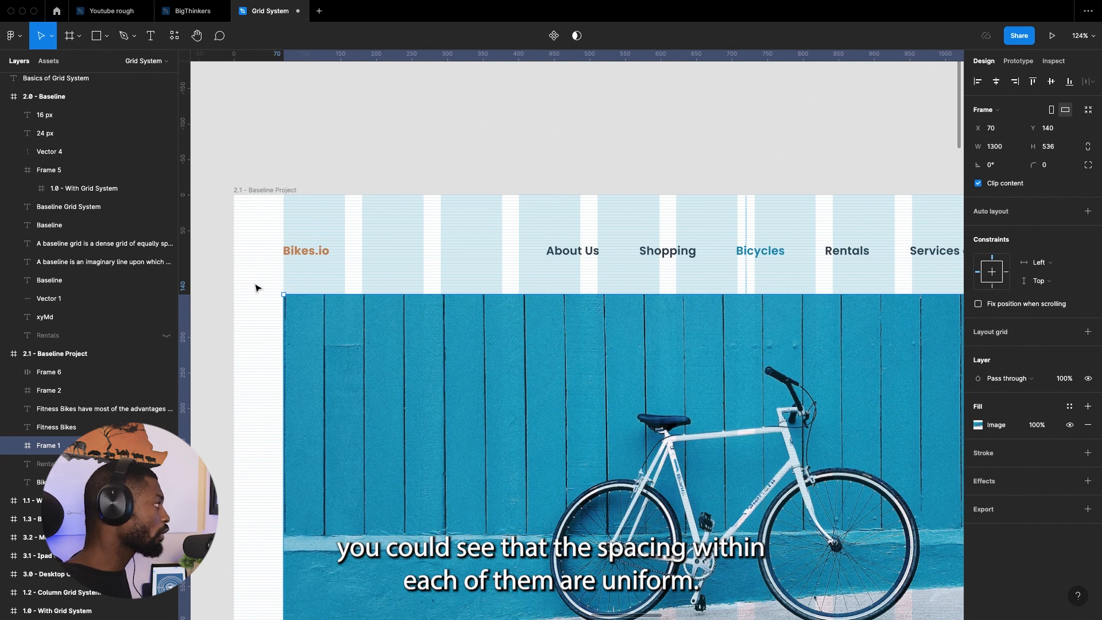
scroll(256, 287, up, 3)
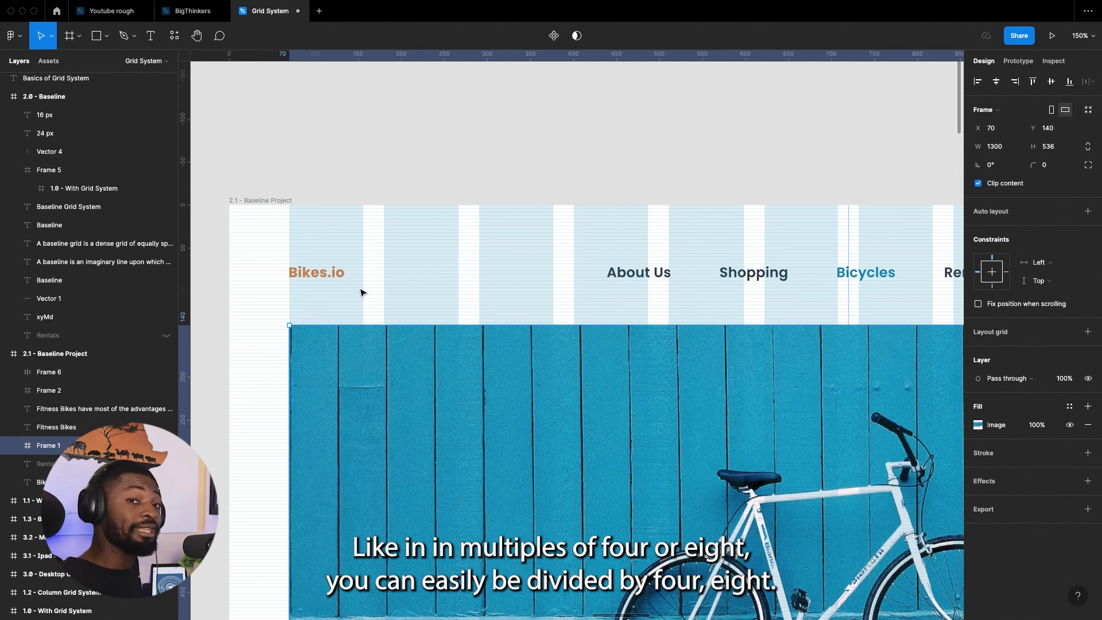
scroll(361, 293, down, 5)
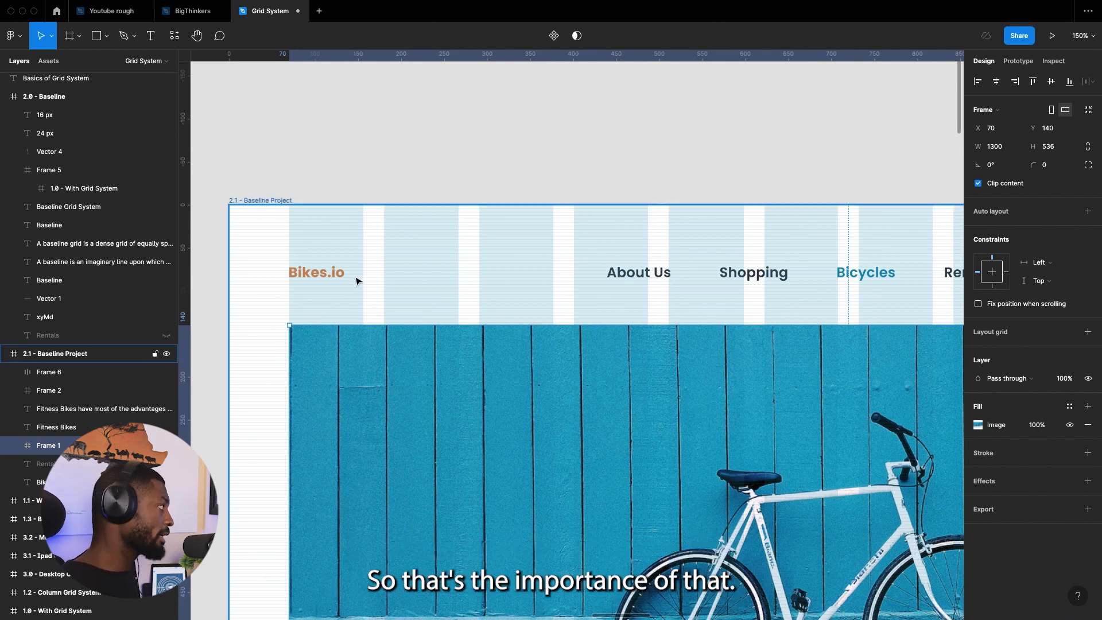
- Add a horizontal ruler guide along the top edge of the orange-wheeled bike image at Y 740
scroll(373, 356, up, 6)
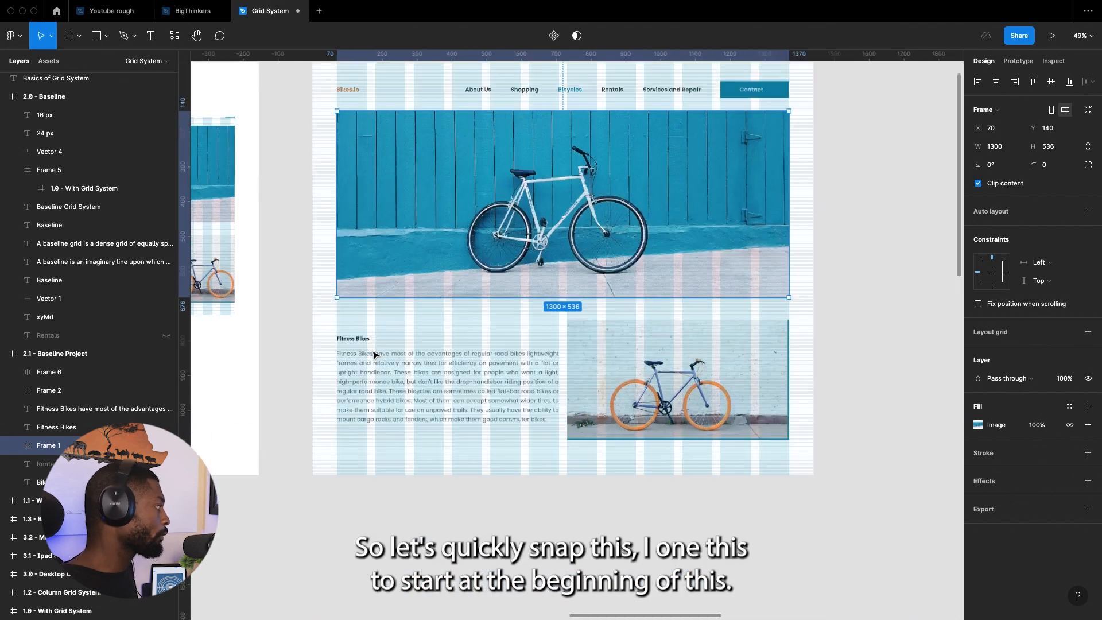
scroll(683, 370, down, 4)
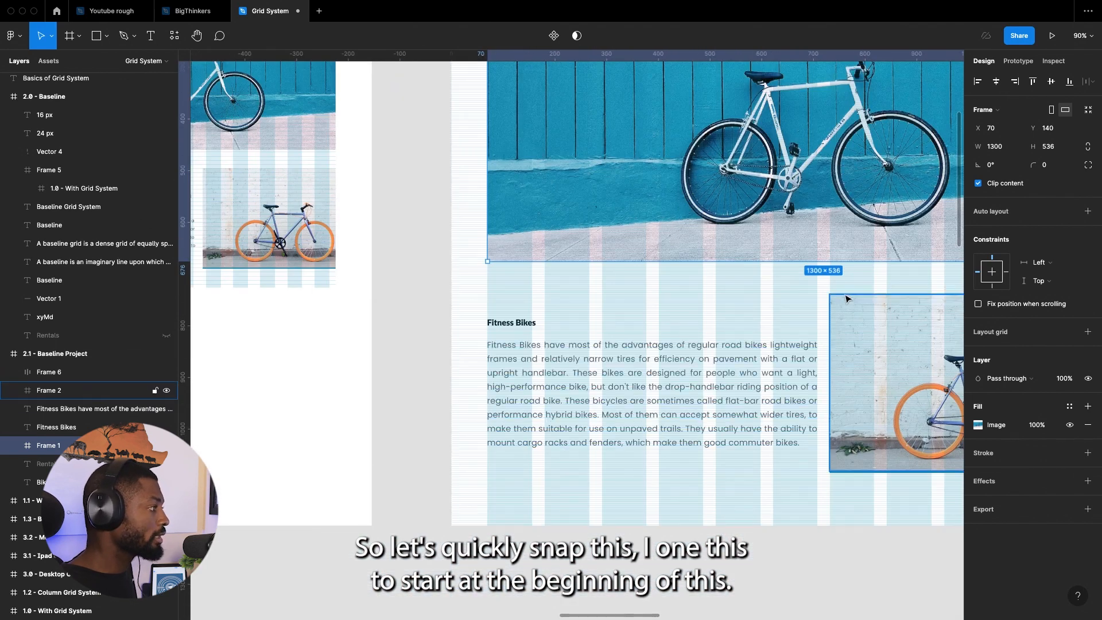
click(848, 298)
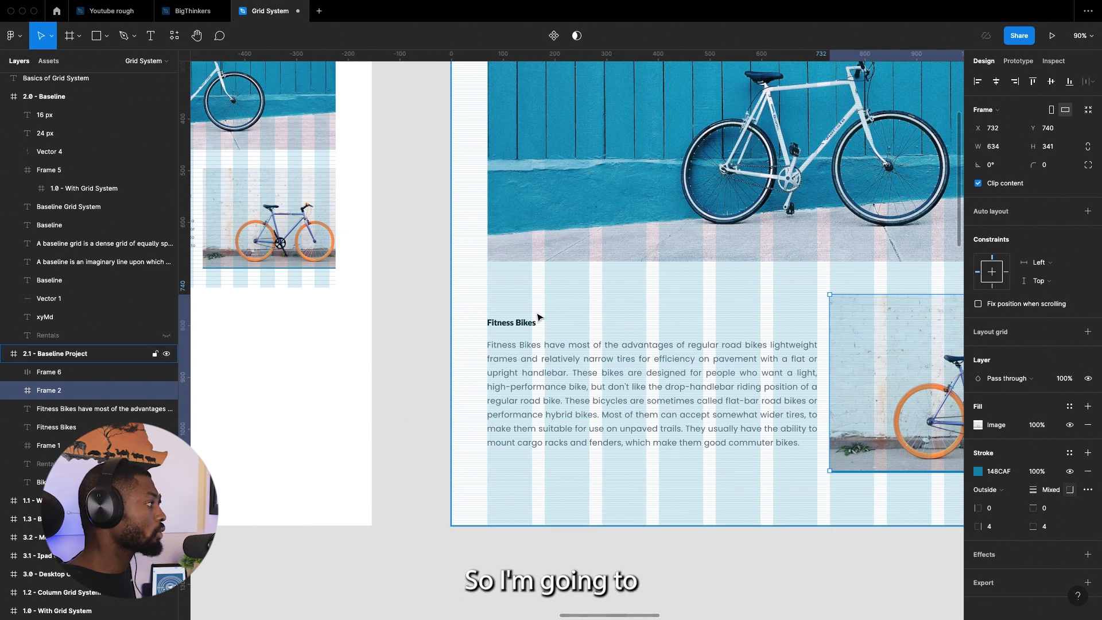
scroll(532, 320, up, 2)
drag(707, 55, 763, 290)
scroll(522, 324, up, 5)
- Move the Fitness Bikes heading up to the ruler guide and the first column's left edge, at X 69, Y 728
click(517, 332)
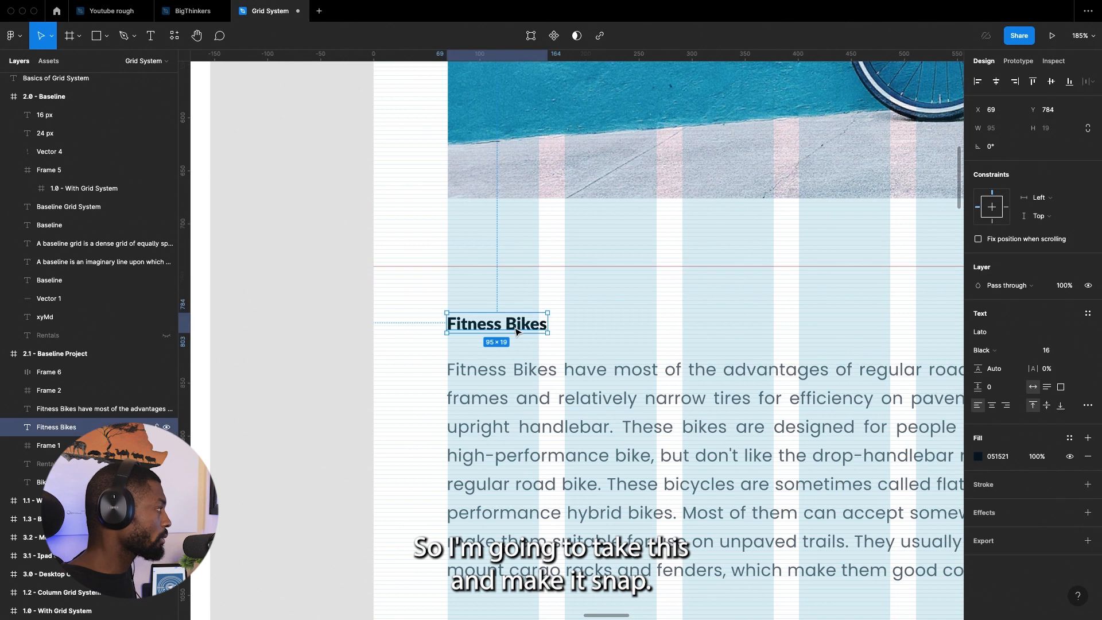
drag(516, 328, 483, 267)
scroll(487, 285, right, 5)
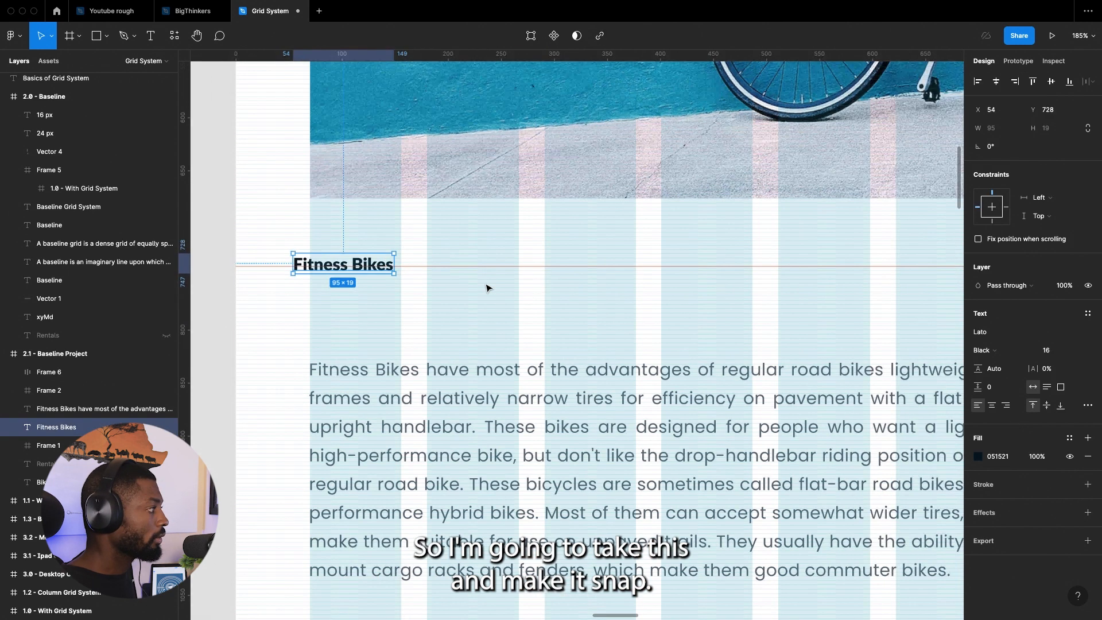
scroll(364, 239, left, 5)
scroll(436, 270, up, 8)
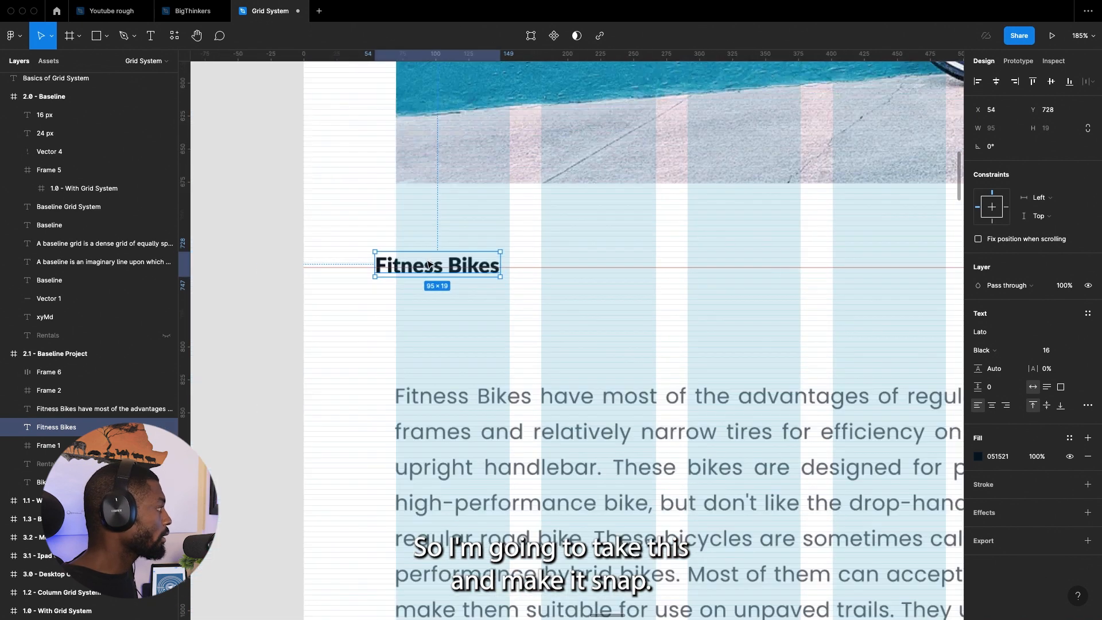
mouse_move(472, 274)
mouse_down()
mouse_move(481, 289)
mouse_move(473, 270)
mouse_move(475, 280)
mouse_move(441, 281)
mouse_move(465, 281)
mouse_up()
scroll(332, 265, up, 15)
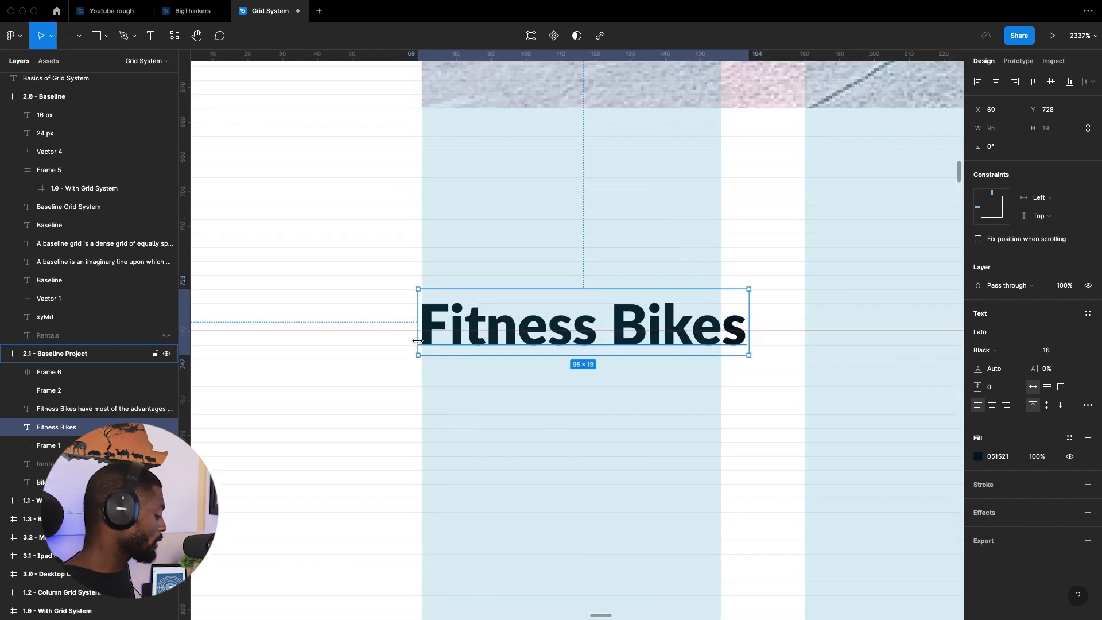
- Hide the layout grids and delete the ruler guide running through the Fitness Bikes heading
scroll(504, 331, down, 10)
key(ctrl+g)
click(390, 330)
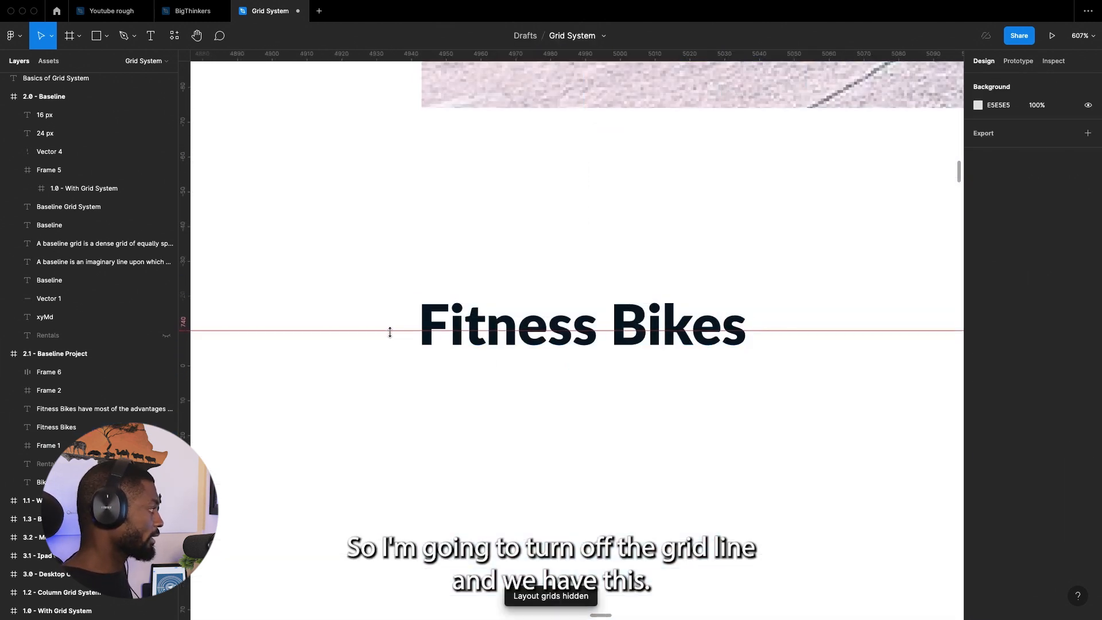
key(Delete)
- Show the layout grids and nudge the Fitness Bikes paragraph to X 70, Y 817, aligning it with the first column and a baseline row
scroll(382, 332, down, 10)
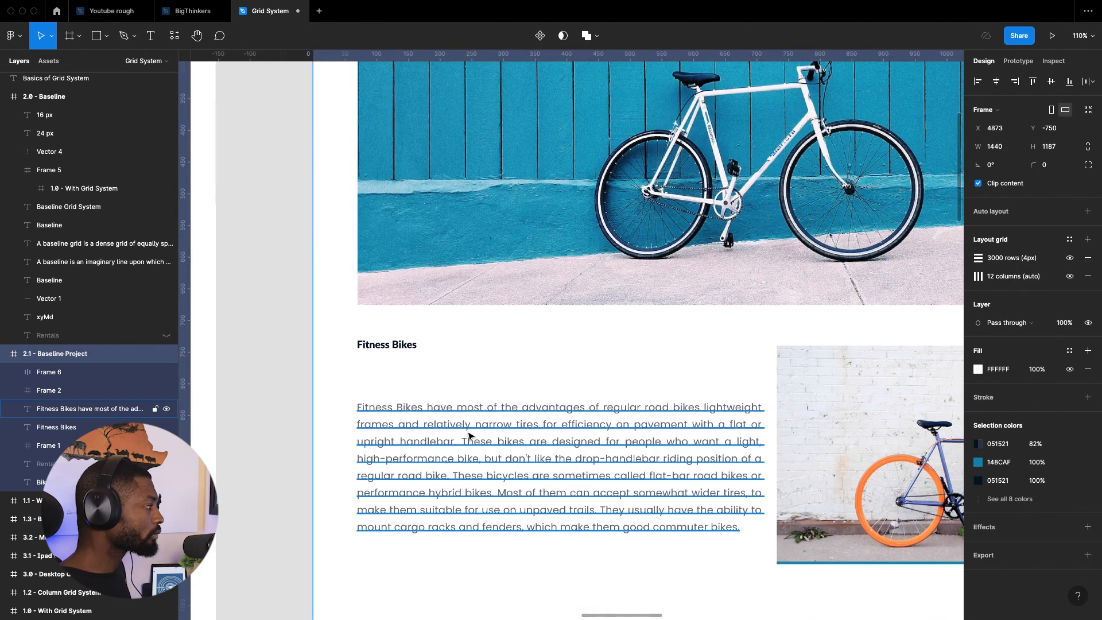
click(496, 470)
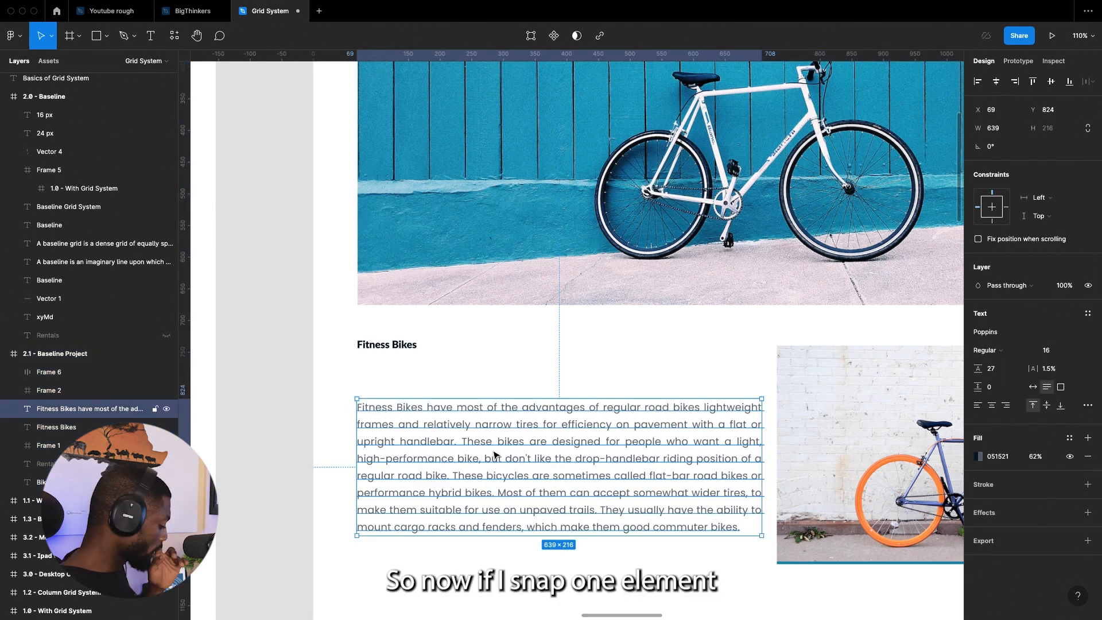
key(ctrl+g)
scroll(462, 428, up, 10)
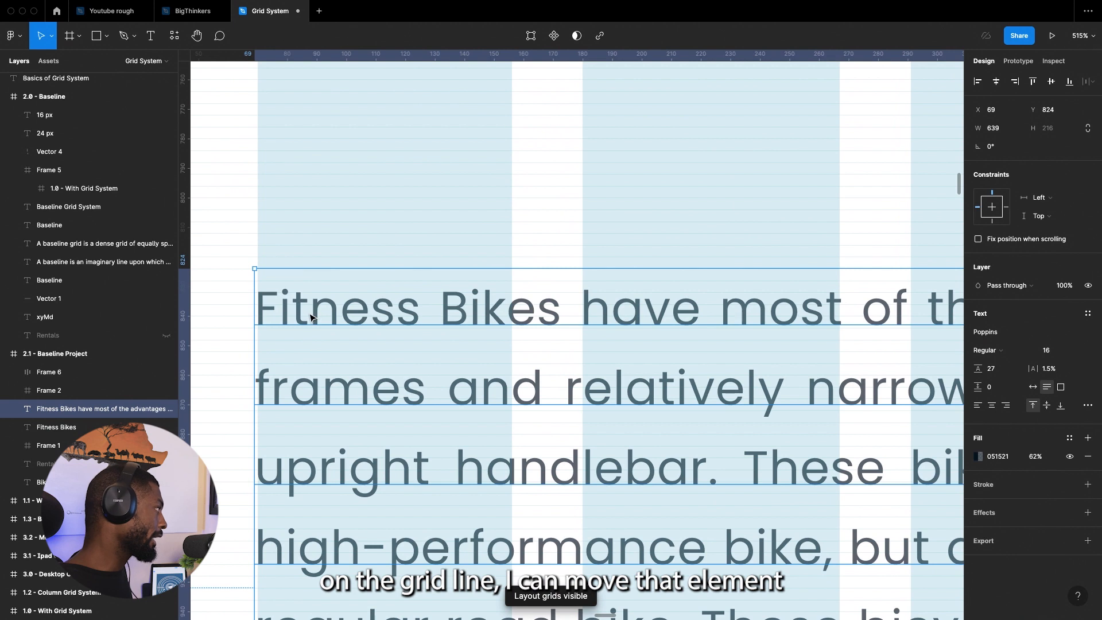
key(shift+Up)
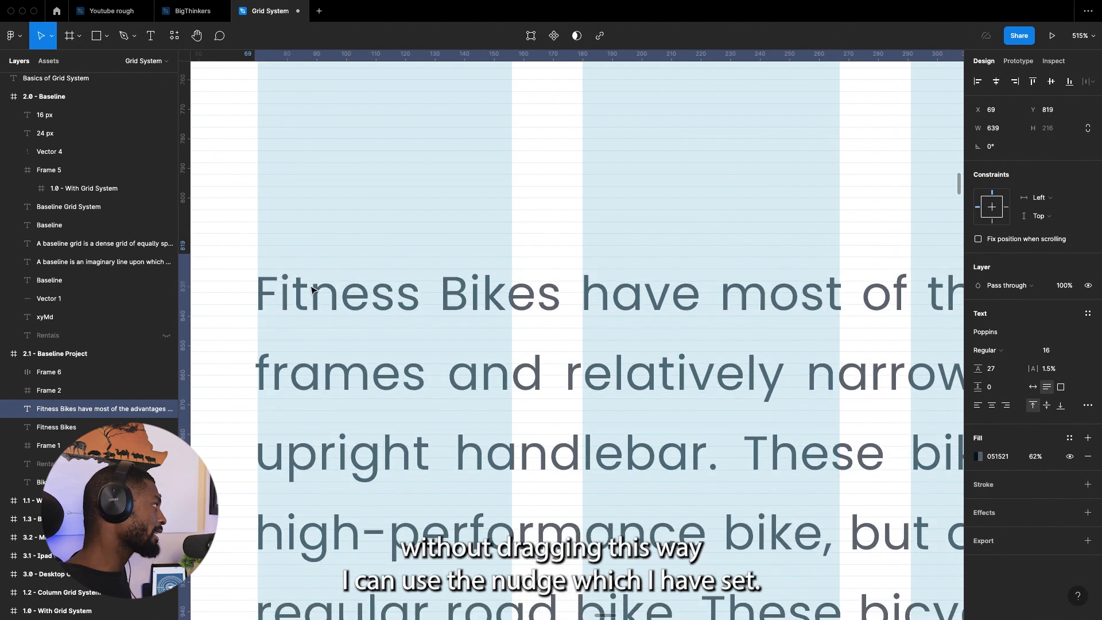
key(Up)
key(Up)
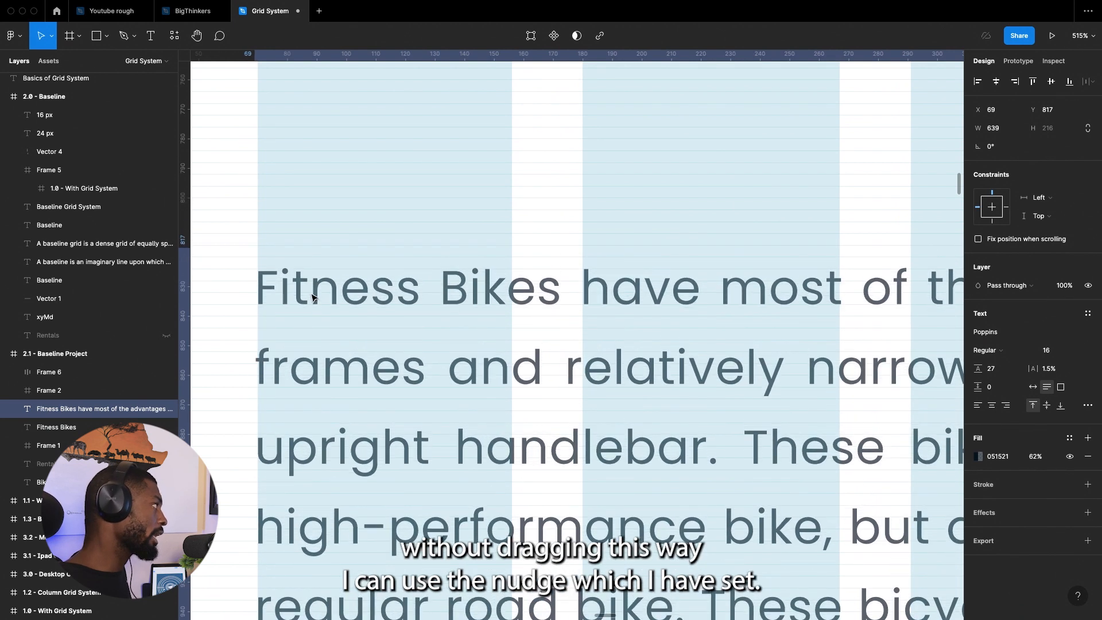
key(Right)
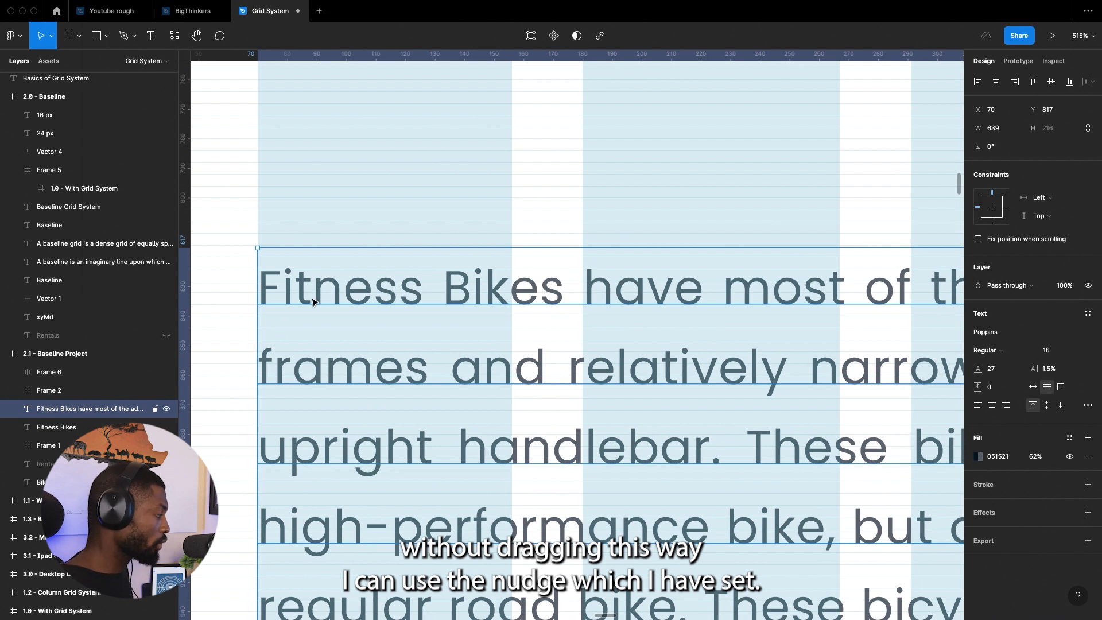
- Nudge the paragraph up in 4 px steps to Y 797, shift it to X 69, and hide the layout grids
key(shift+Up)
key(shift+Up)
key(shift+Up)
key(shift+Up)
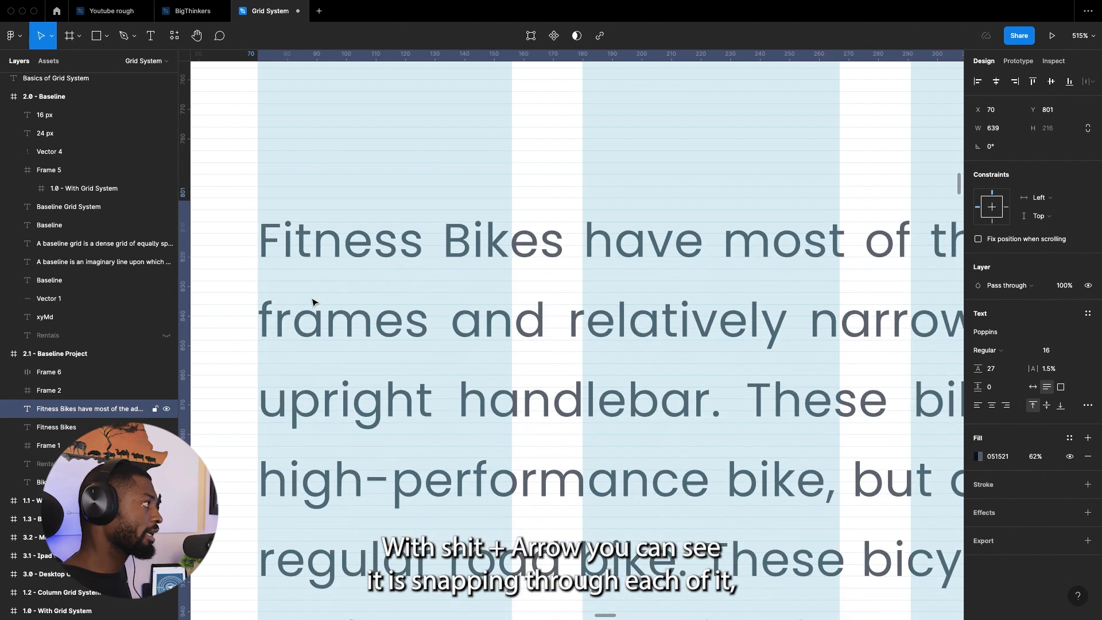
key(shift+Up)
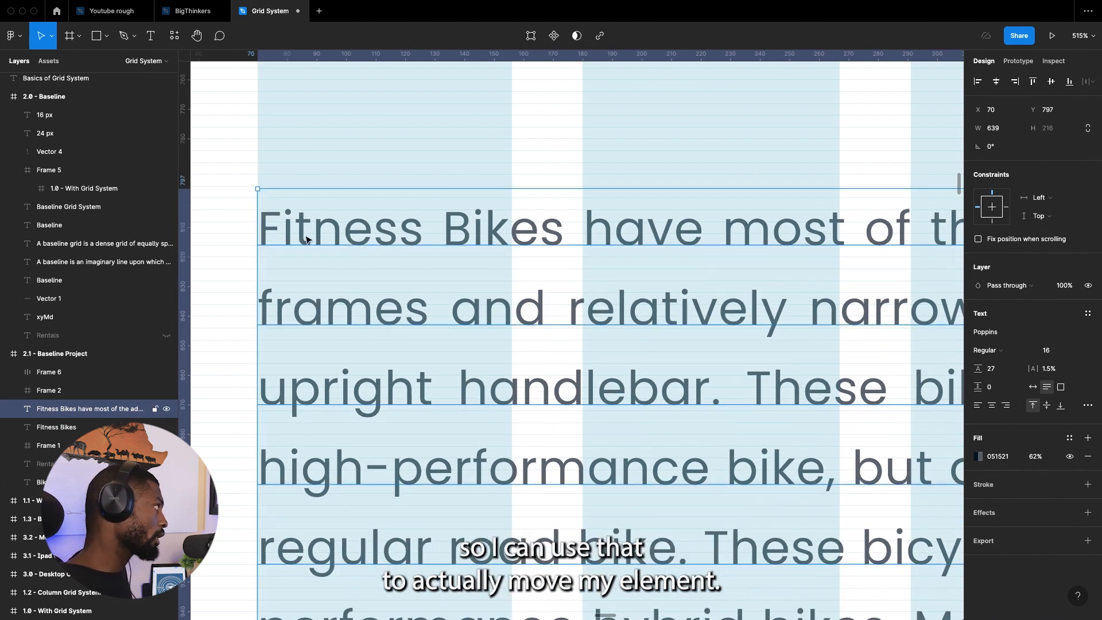
key(Left)
key(ctrl+g)
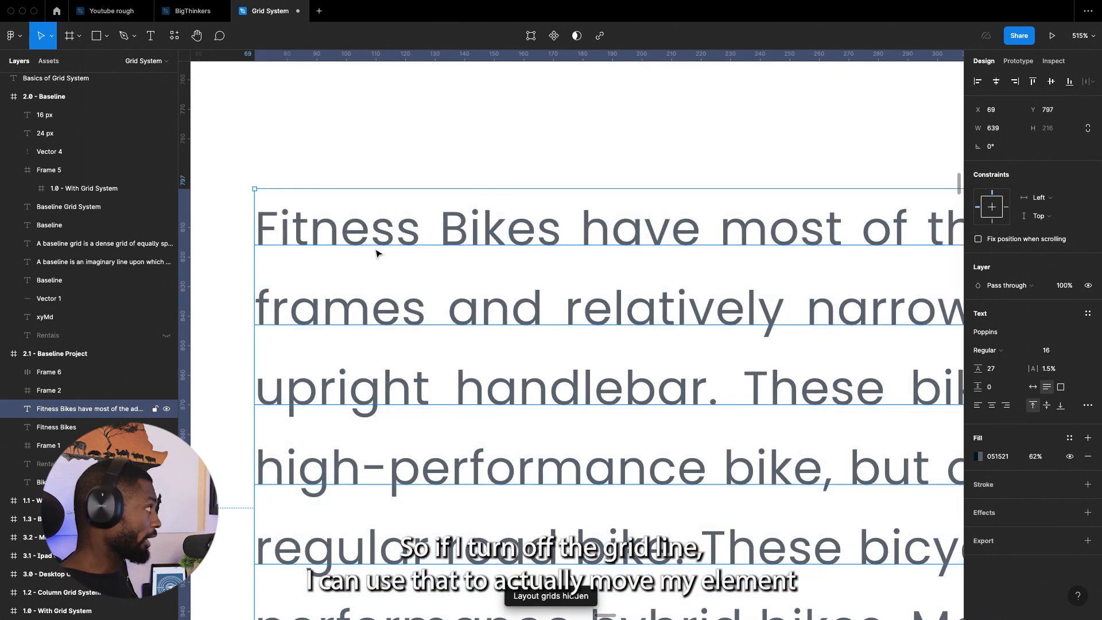
- With the grids hidden, nudge the paragraph closer to the Fitness Bikes heading in 4 px steps, ending at Y 773
scroll(597, 372, down, 5)
scroll(574, 402, right, 5)
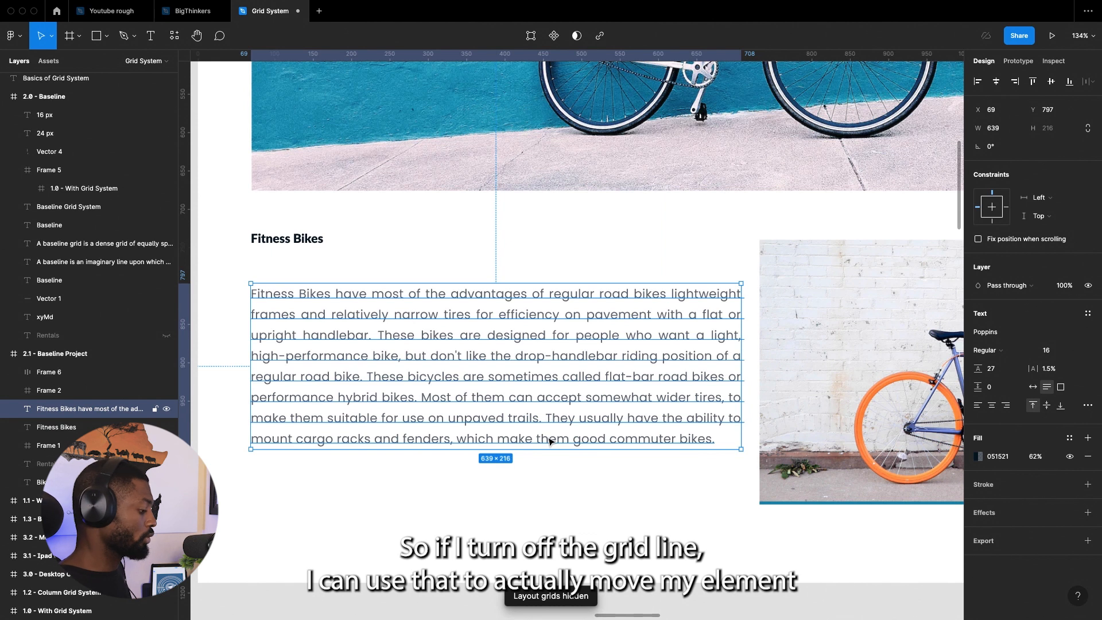
key(Up)
key(Up)
key(Up)
key(Up)
key(Up)
key(Up)
key(Up)
key(Up)
key(Up)
key(Up)
key(Up)
key(Up)
key(Up)
key(Up)
key(Up)
key(Up)
key(Up)
key(Up)
key(Up)
key(Up)
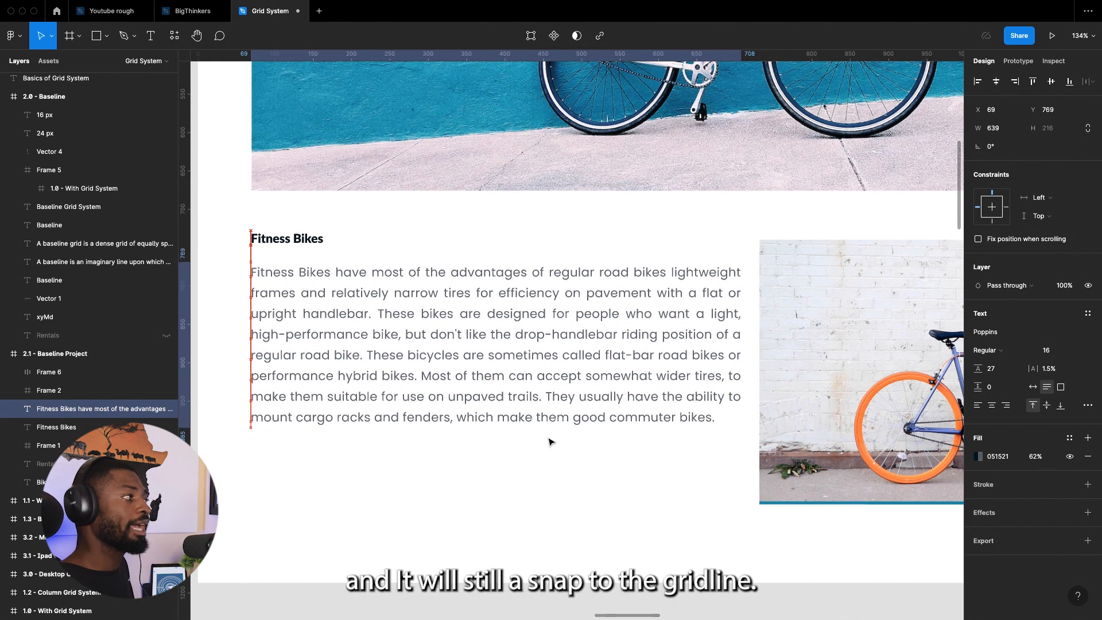
key(Up)
key(Up)
key(Up)
key(Up)
key(Down)
key(Down)
key(Down)
key(Down)
key(Down)
key(Down)
key(Down)
key(Down)
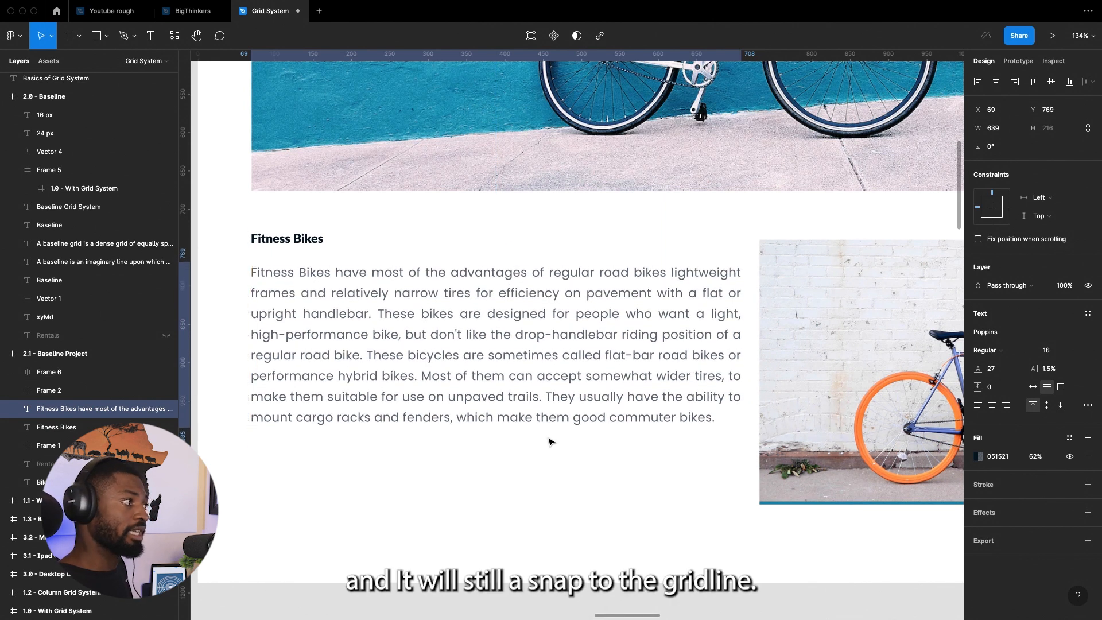
- Deselect the paragraph and review the whole bicycle page without the layout grids
scroll(521, 431, down, 5)
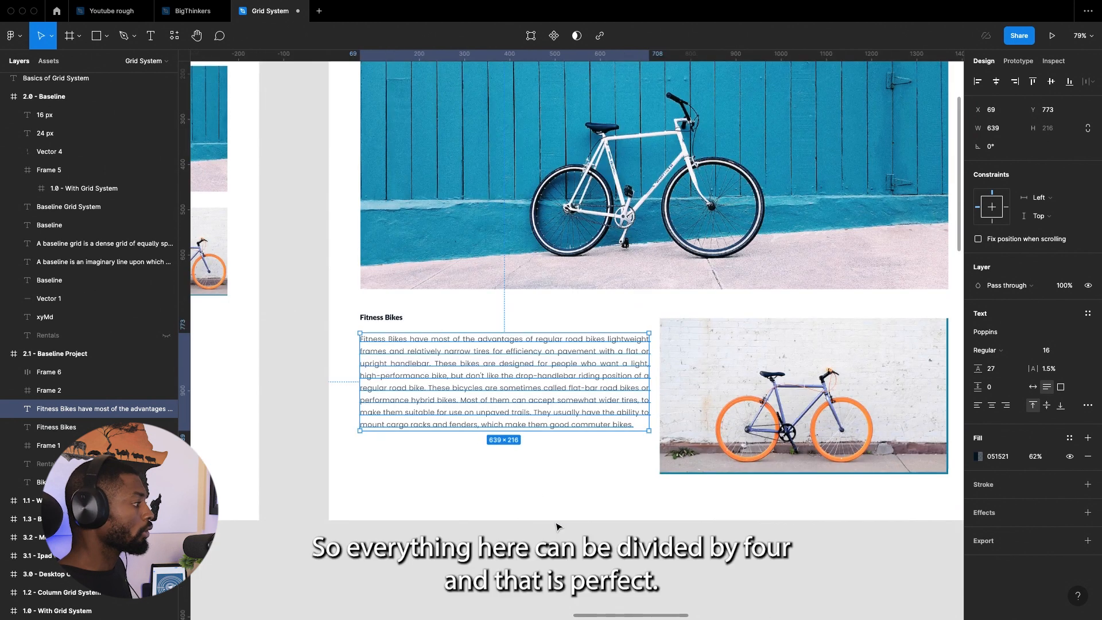
click(558, 524)
scroll(451, 480, down, 4)
scroll(563, 492, up, 3)
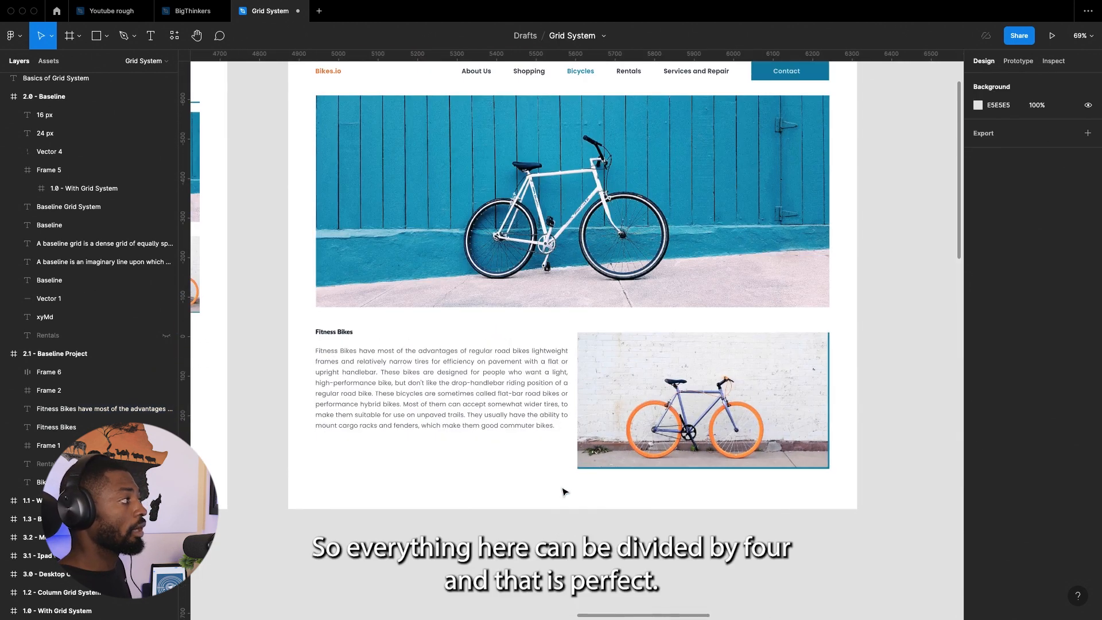
scroll(567, 489, up, 2)
click(594, 457)
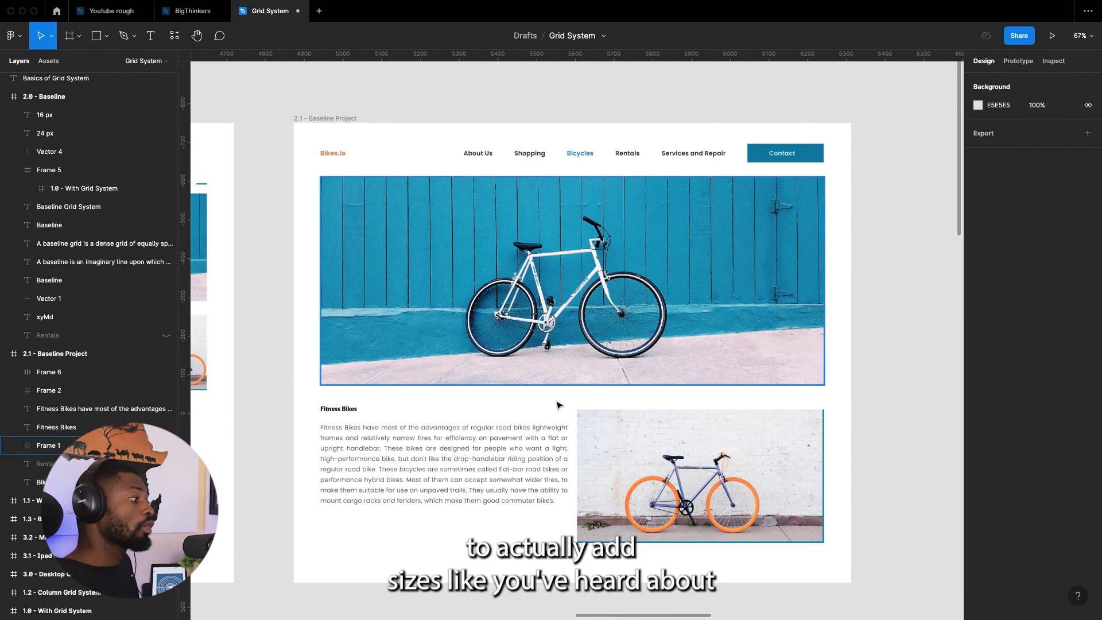
- Show the layout grids and examine how the Fitness Bikes paragraph's lines sit against the baseline rows
click(324, 412)
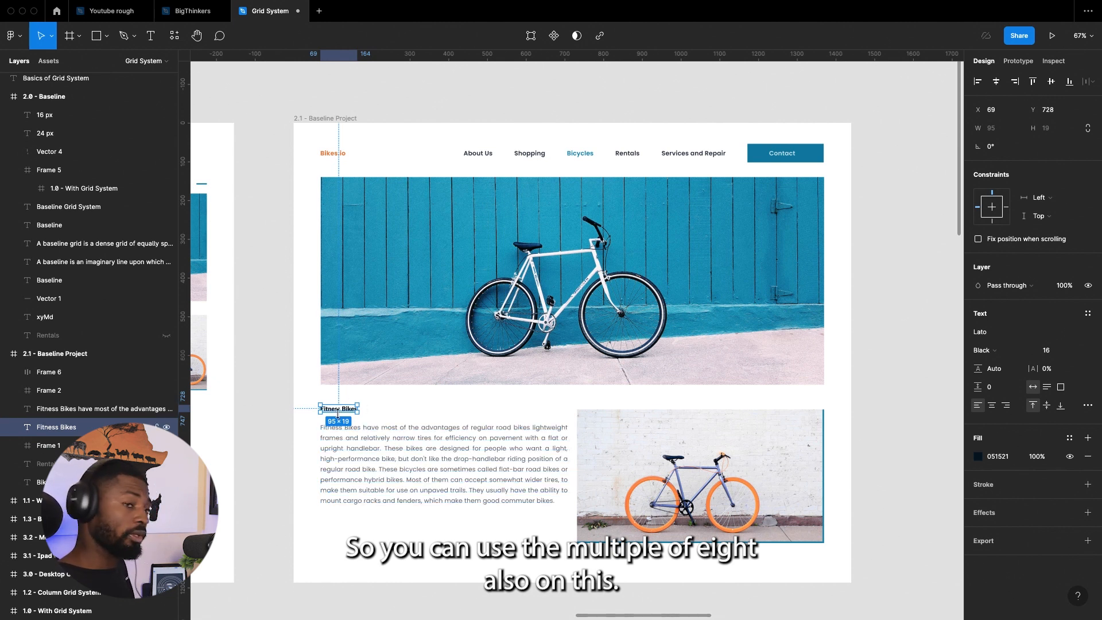
scroll(338, 414, up, 5)
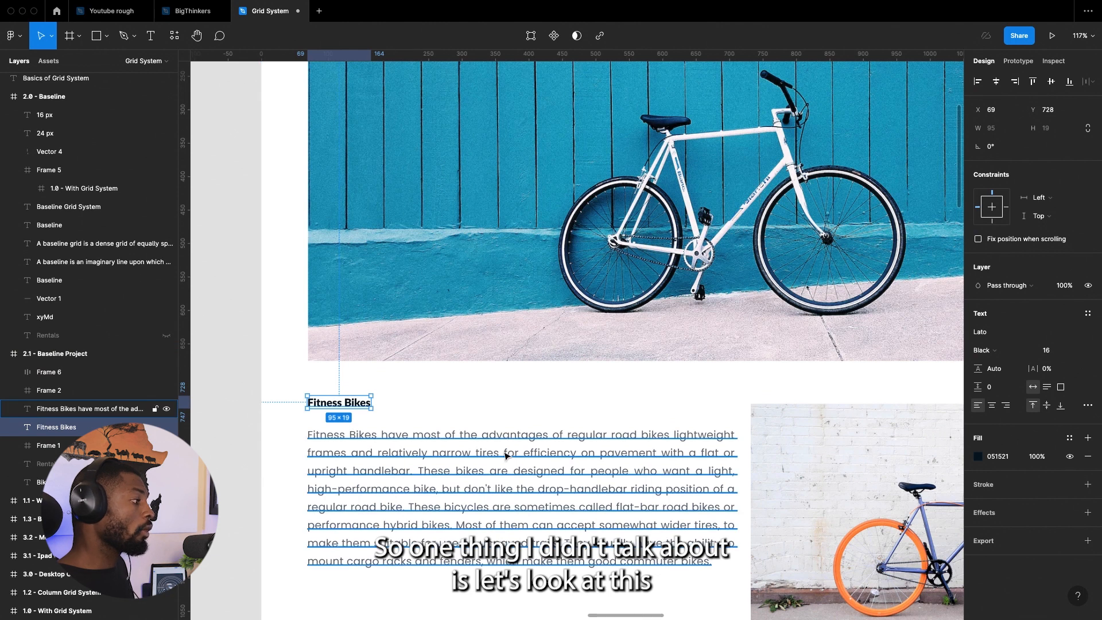
scroll(505, 455, down, 4)
scroll(390, 402, up, 3)
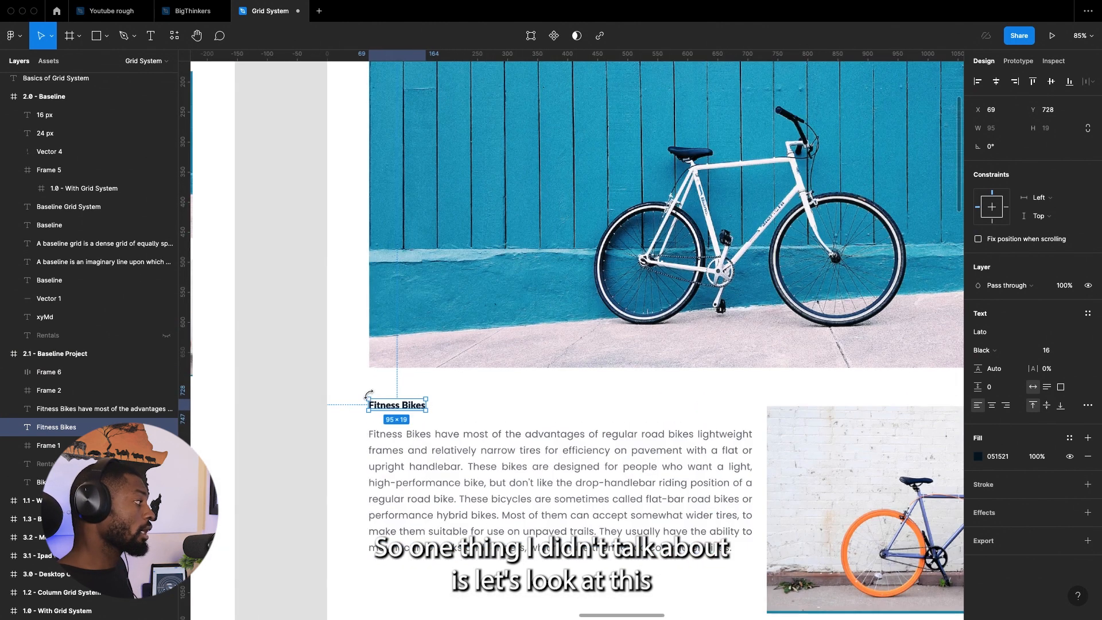
click(459, 489)
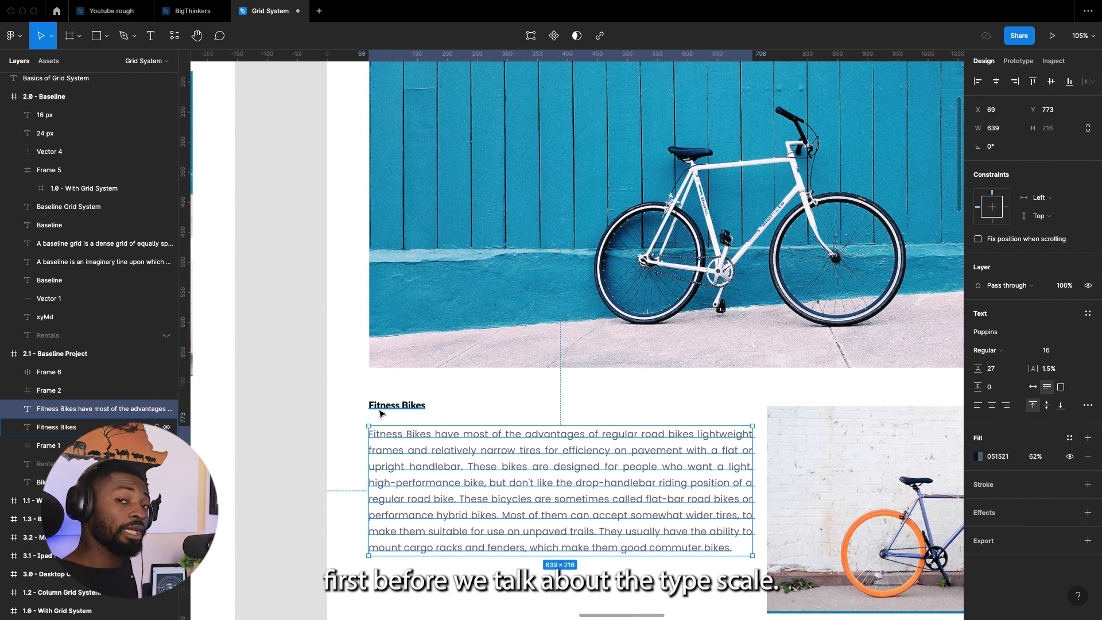
scroll(380, 413, up, 5)
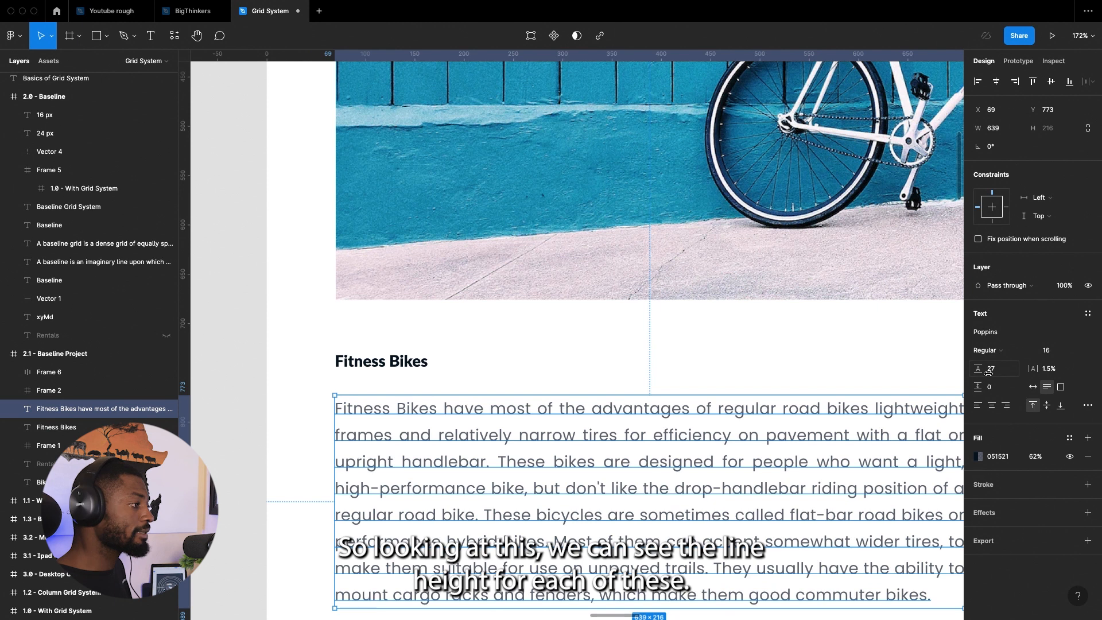
key(ctrl+g)
scroll(328, 509, up, 10)
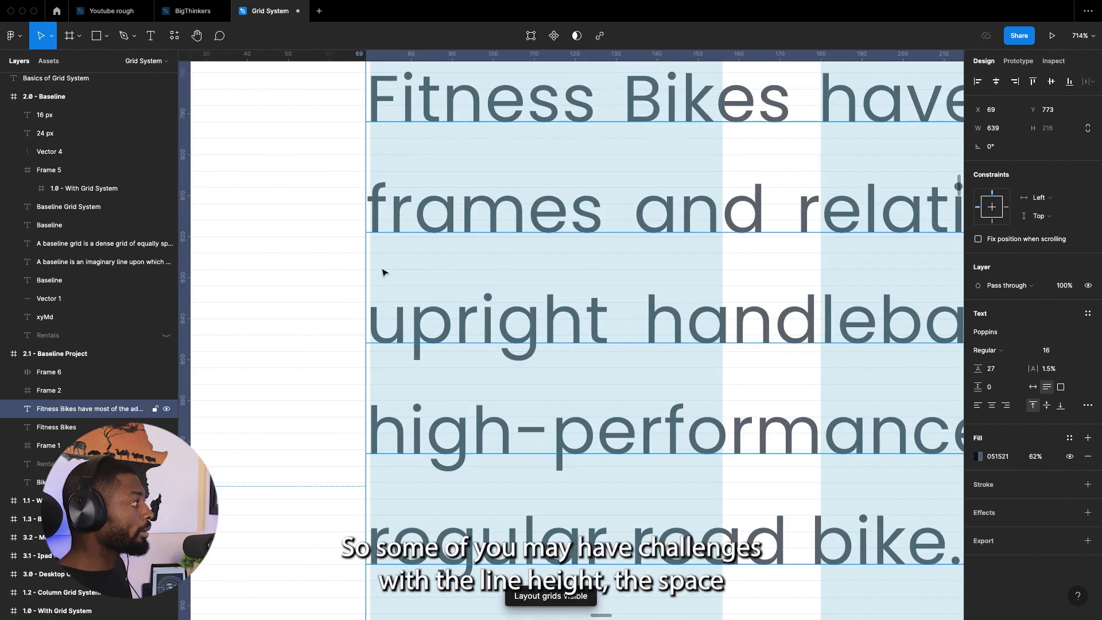
scroll(384, 272, right, 3)
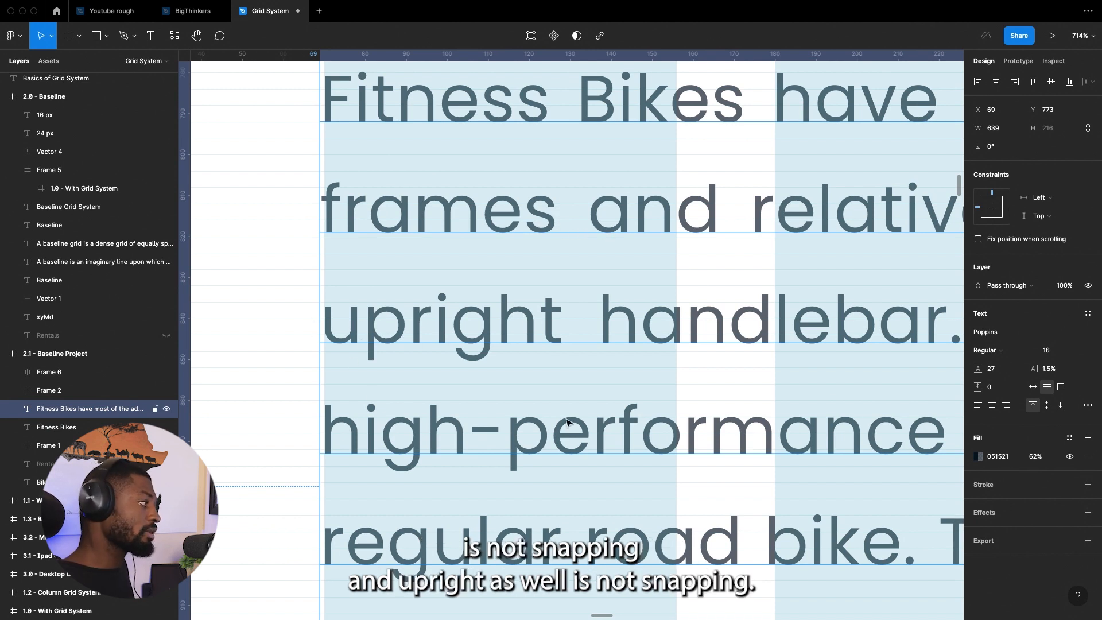
- Try a line height of 8 on the Fitness Bikes paragraph
click(992, 370)
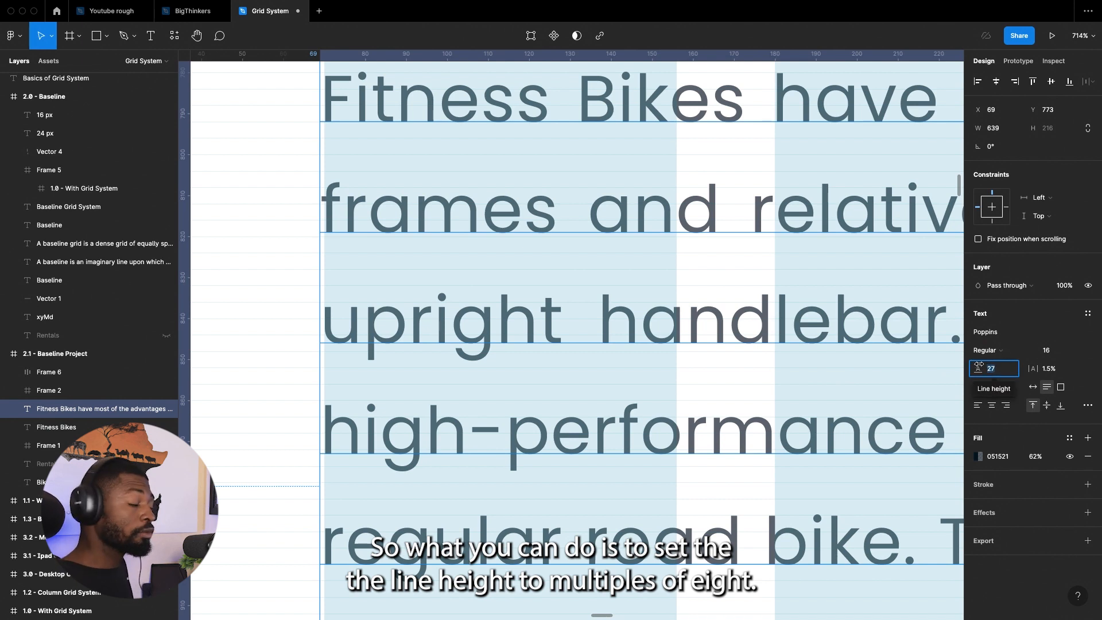
text(8)
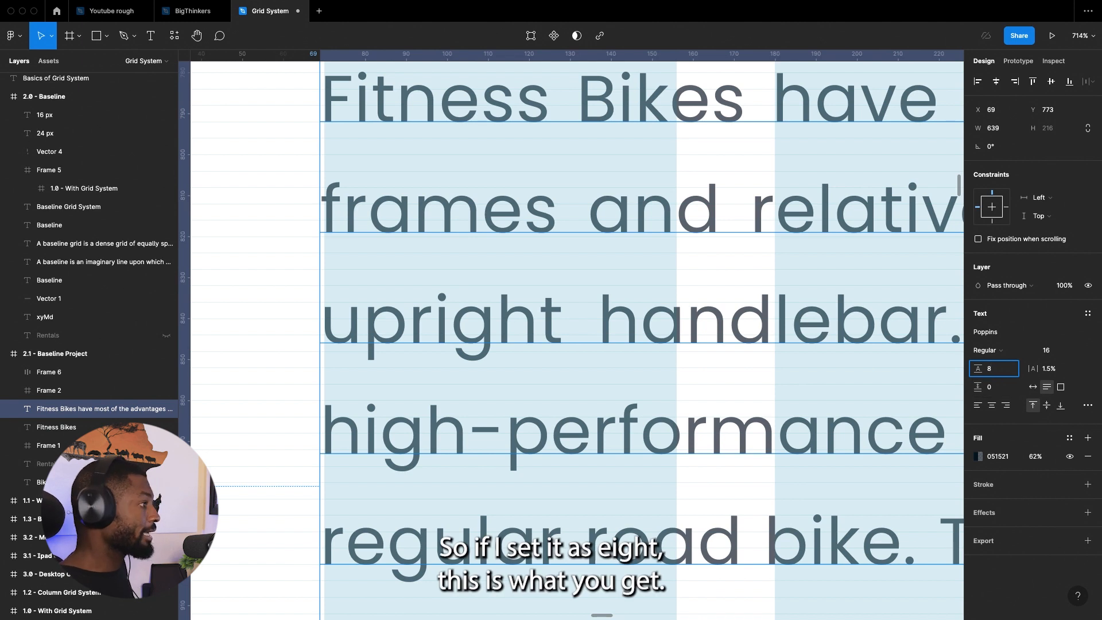
key(Return)
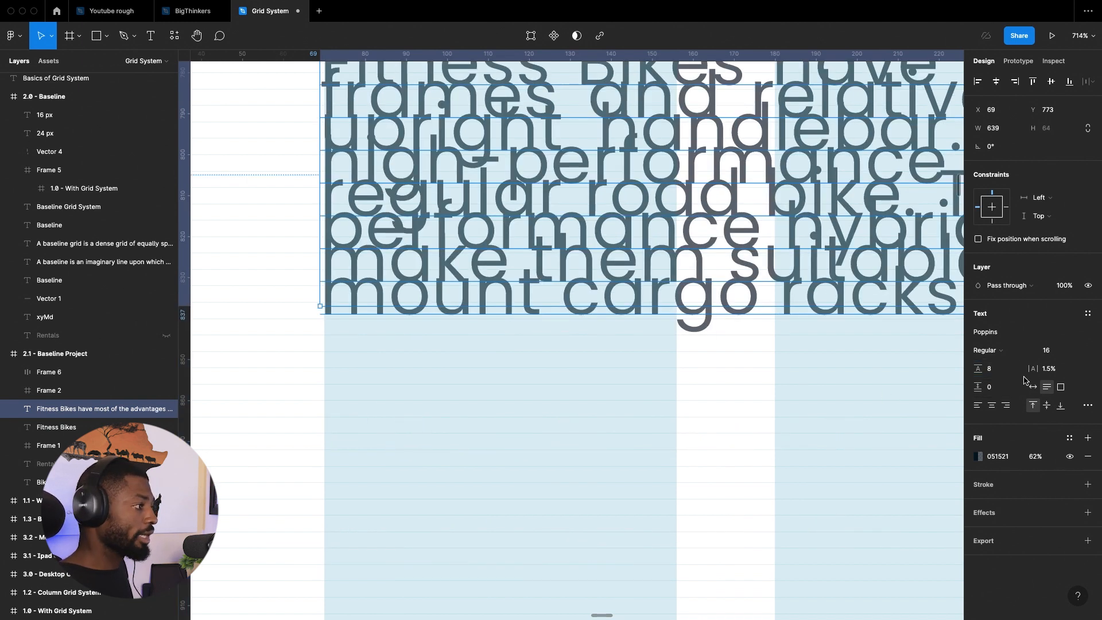
- Set the Fitness Bikes paragraph's line height to 24
click(996, 370)
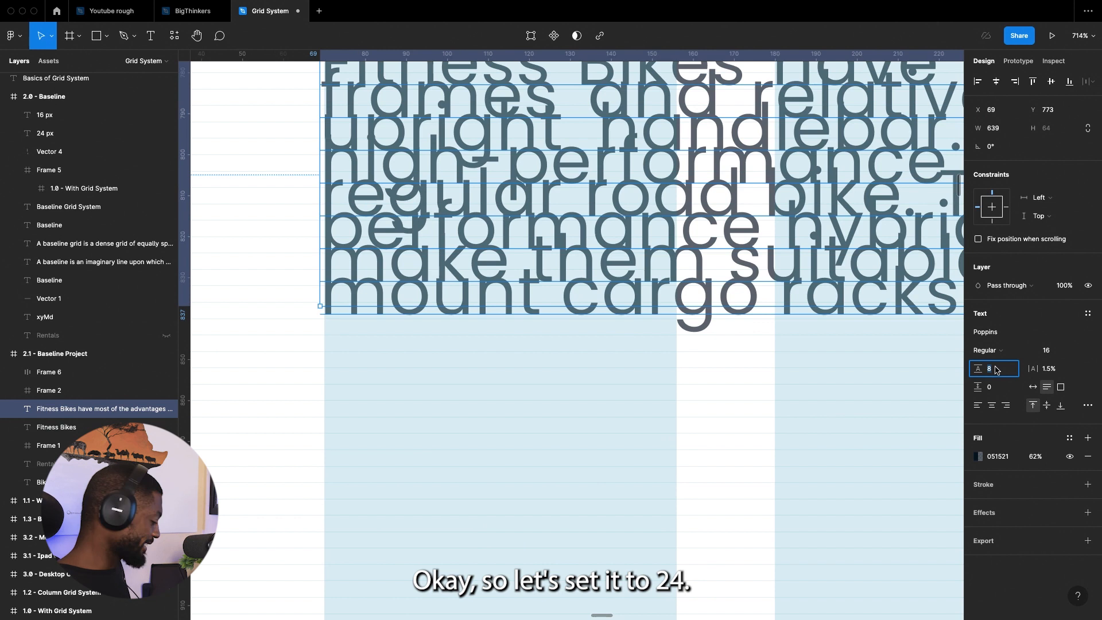
text(244)
key(Return)
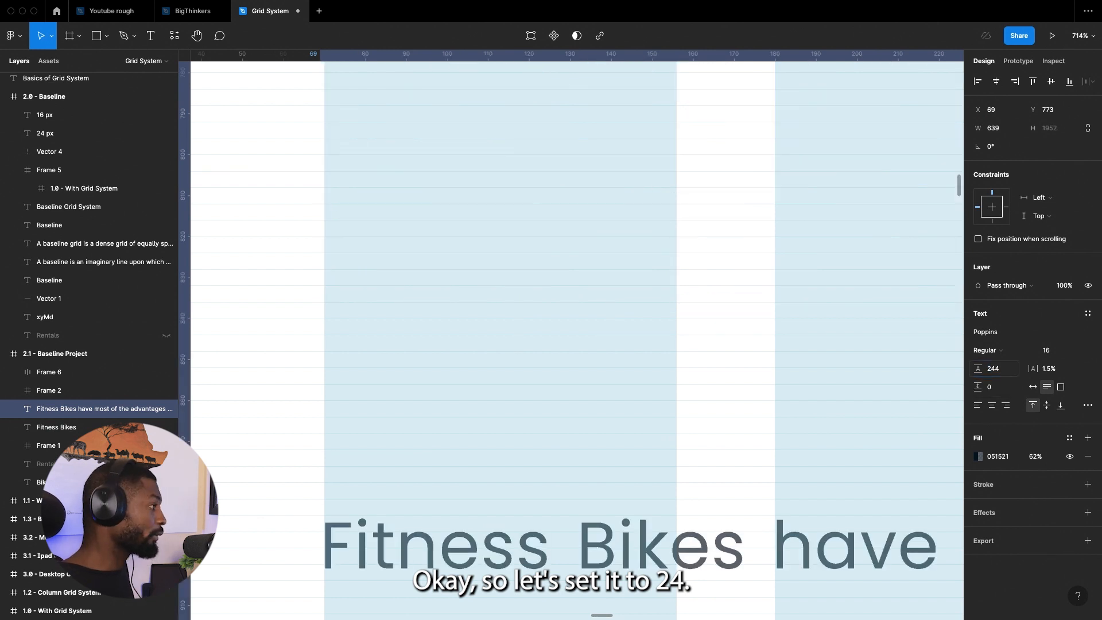
scroll(405, 278, down, 5)
click(1000, 375)
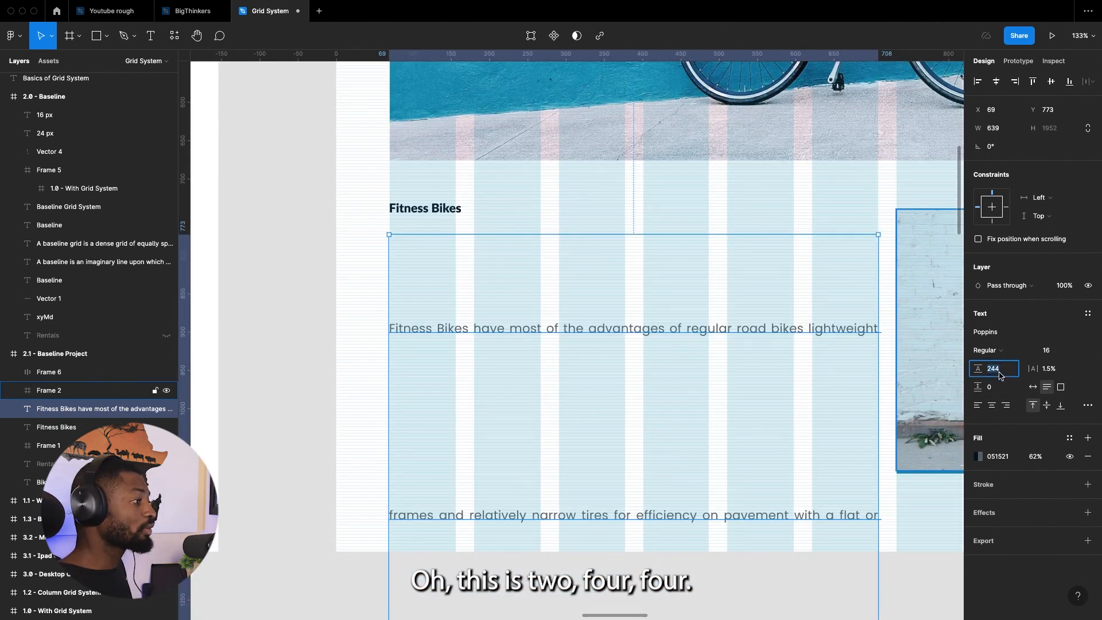
text(24)
key(Return)
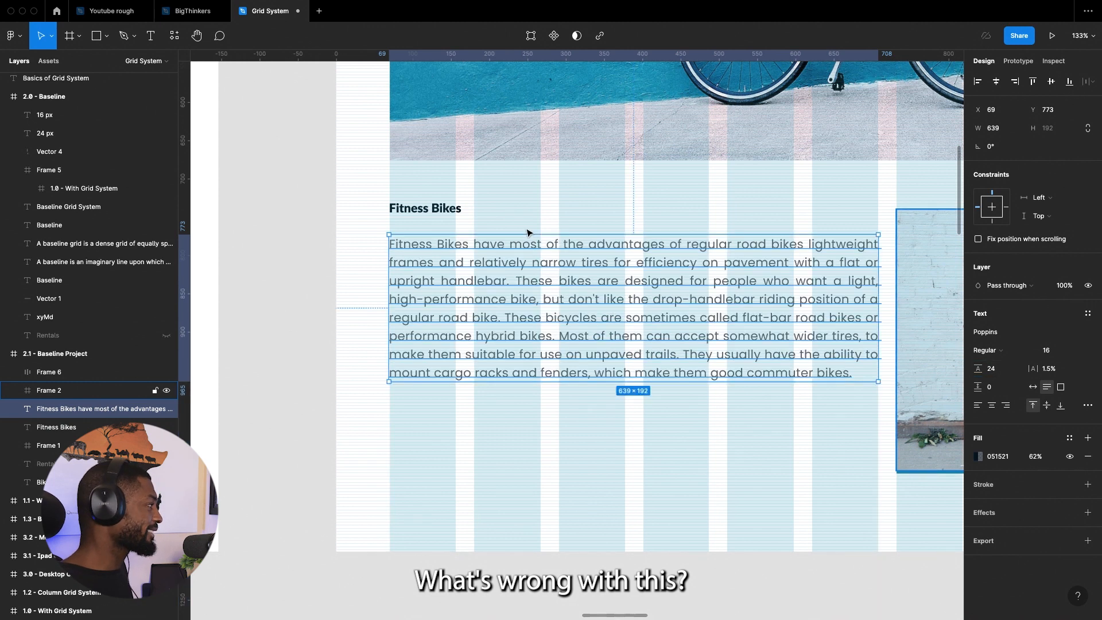
- Calculate the paragraph's line height from its font size by entering it as 16*1.5
scroll(422, 283, up, 3)
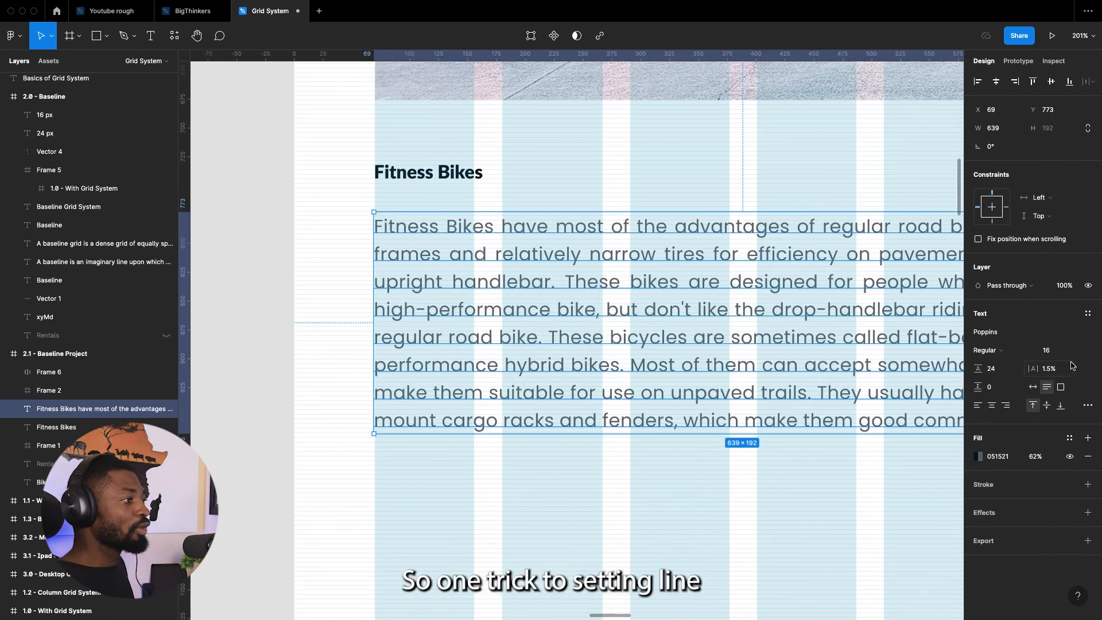
click(999, 373)
click(1051, 351)
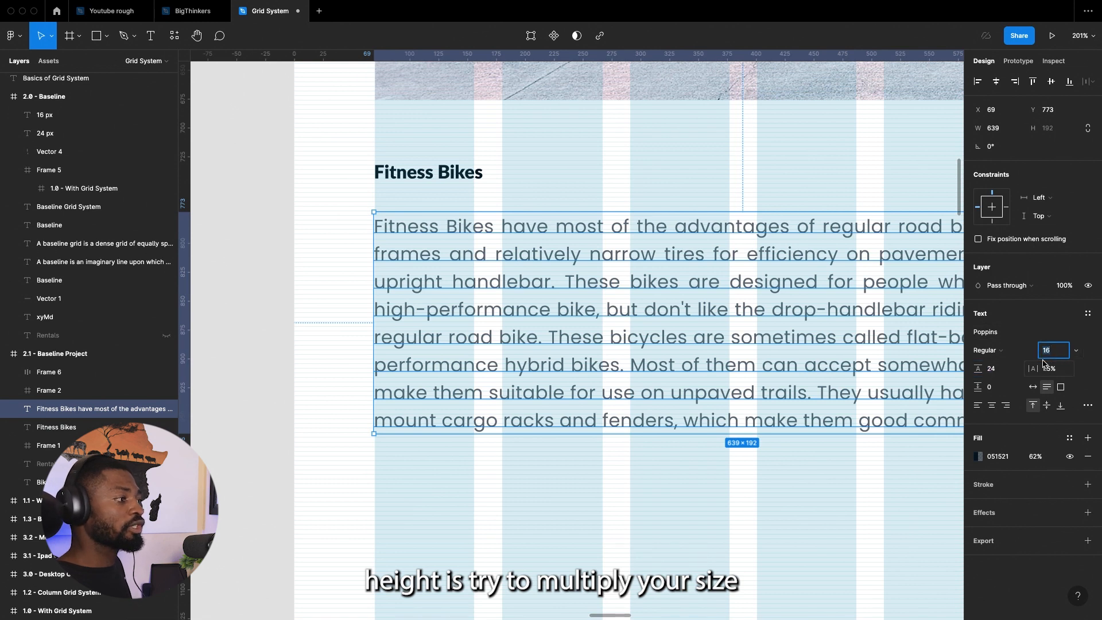
click(1000, 374)
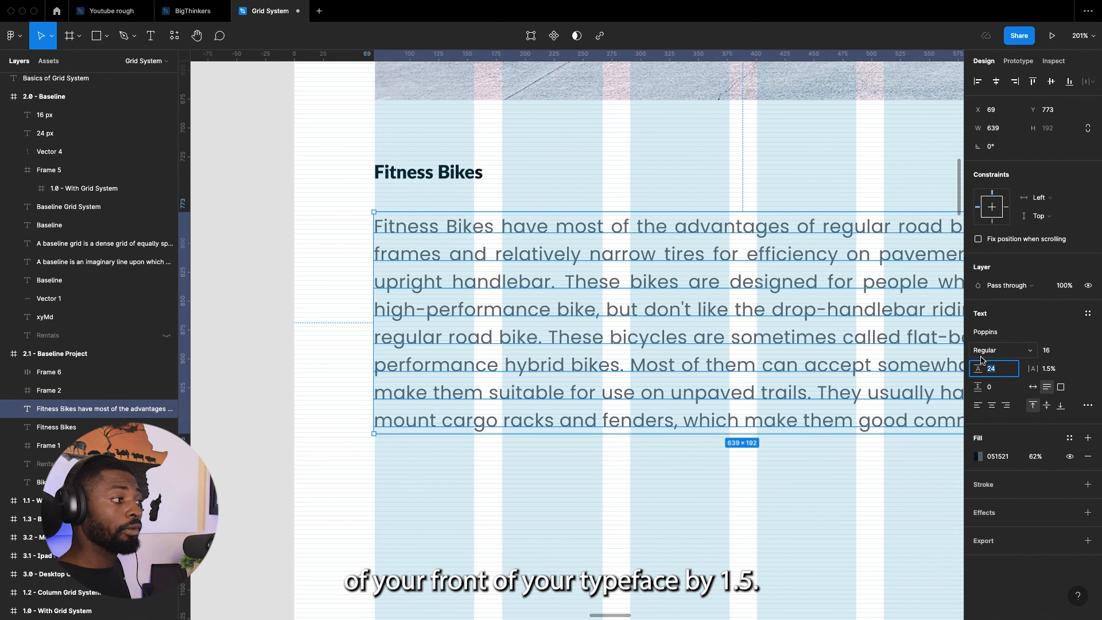
text(16*1.5)
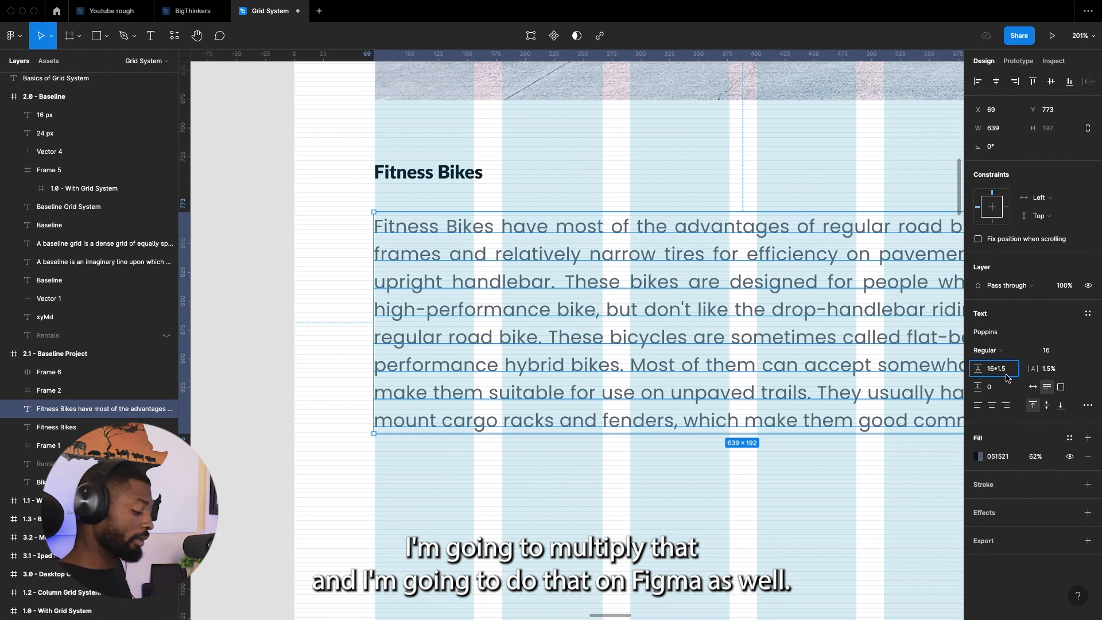
key(Return)
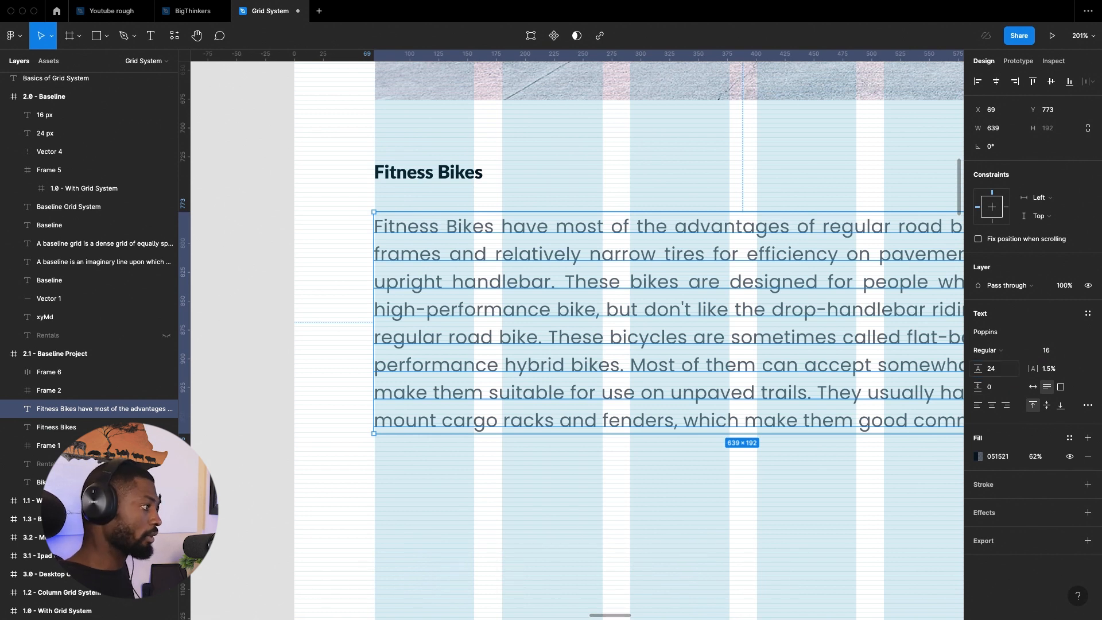
- Try a line height of 32 on the Fitness Bikes paragraph, then undo it
click(1004, 372)
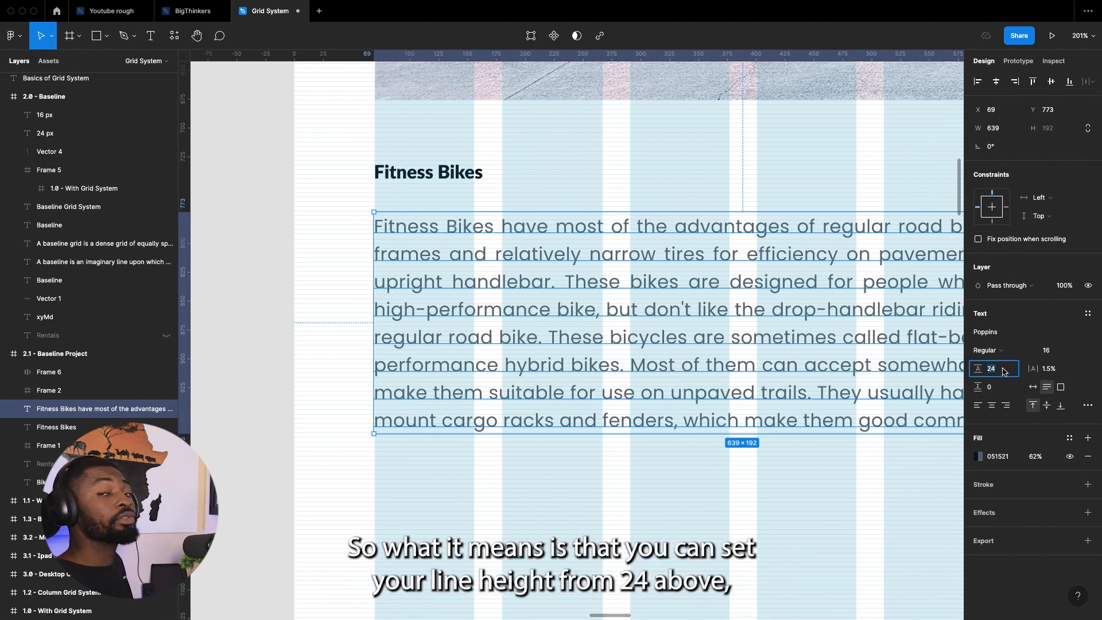
text(32)
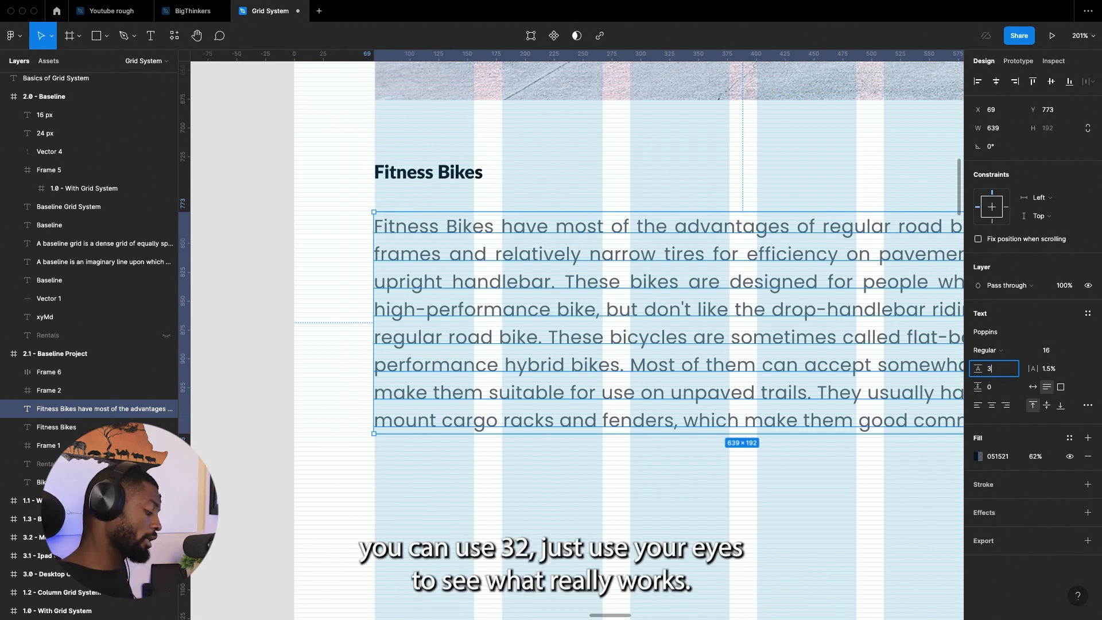
key(Return)
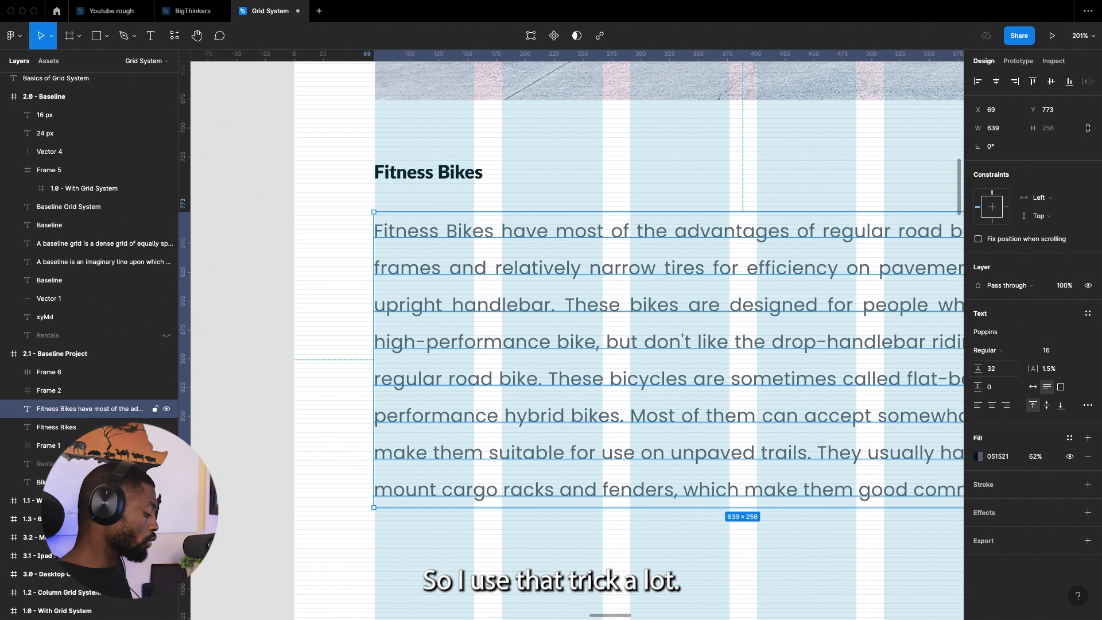
key(super+z)
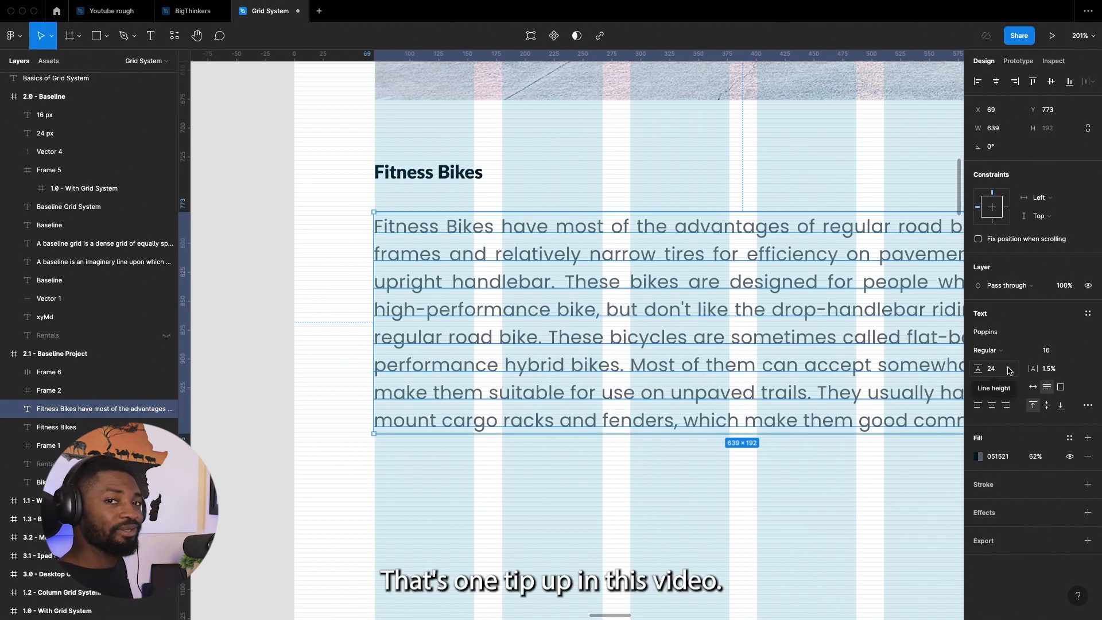
- Move the Fitness Bikes paragraph down to Y 774 so its first line sits on a baseline row
click(1049, 355)
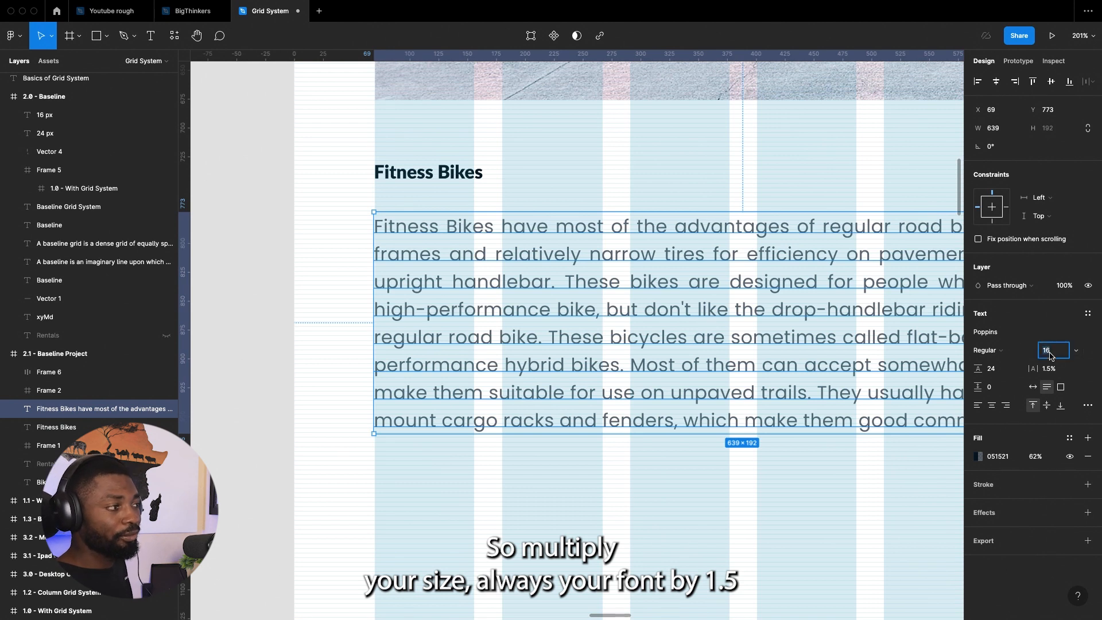
click(1007, 372)
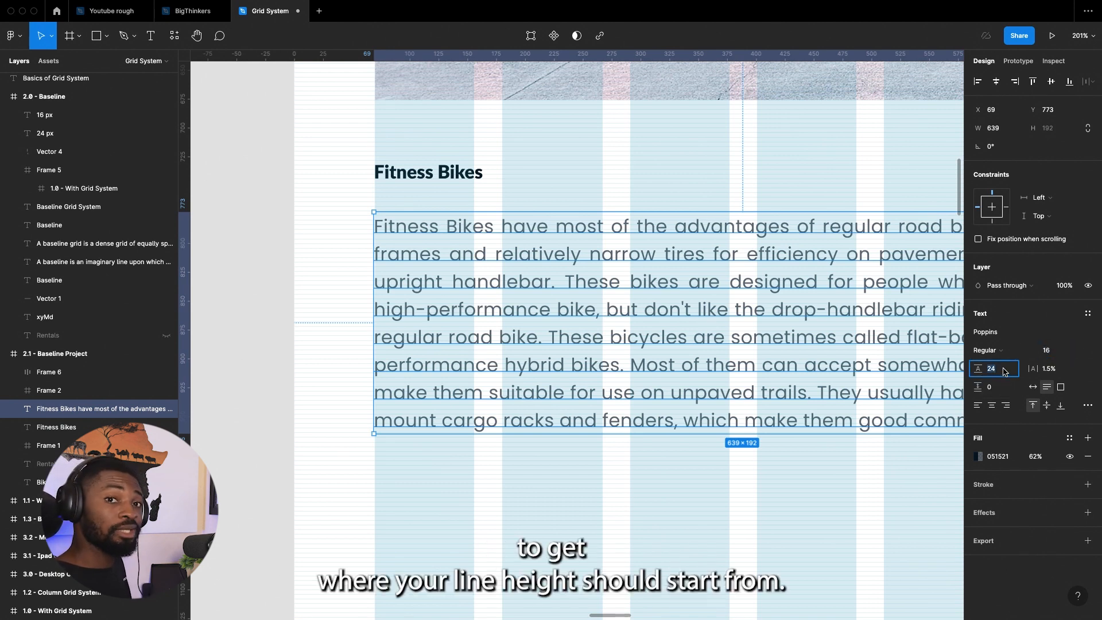
scroll(370, 213, up, 5)
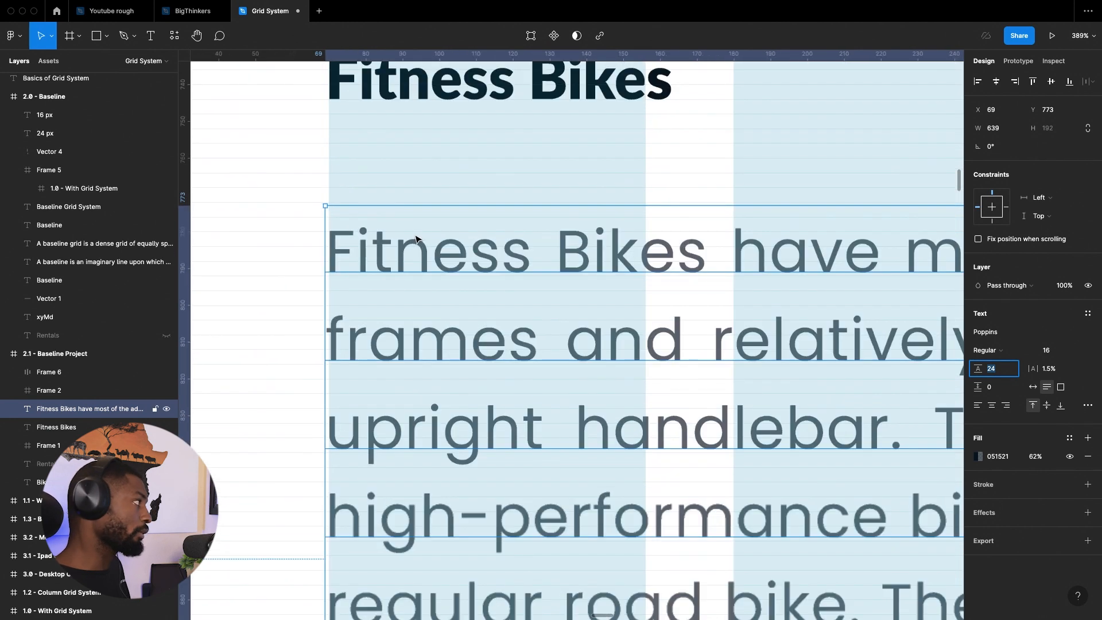
scroll(417, 238, up, 5)
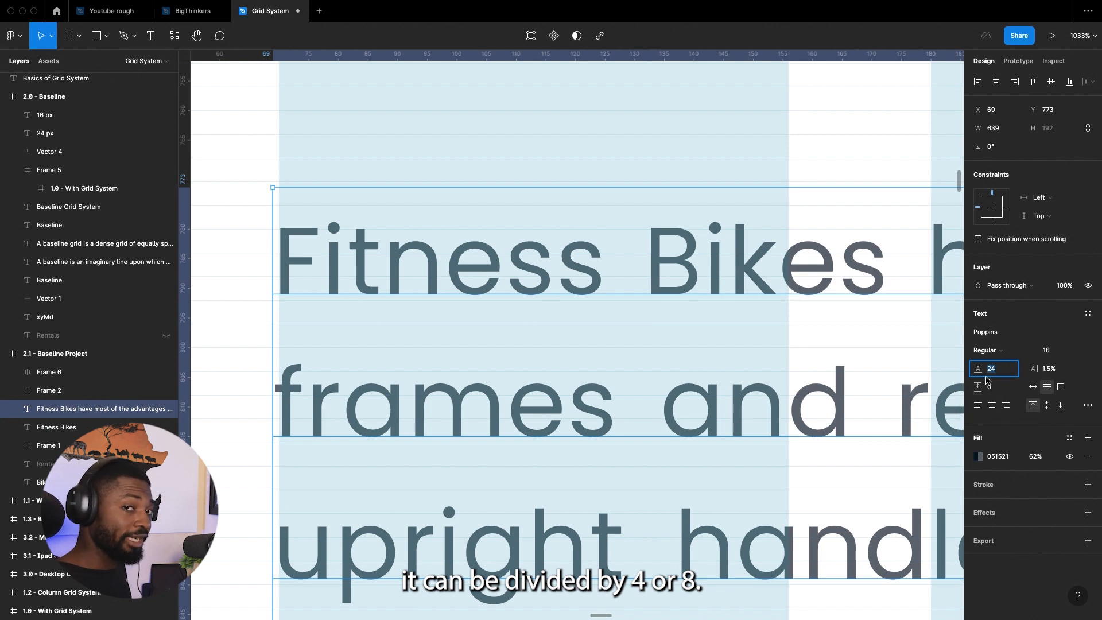
scroll(209, 283, up, 5)
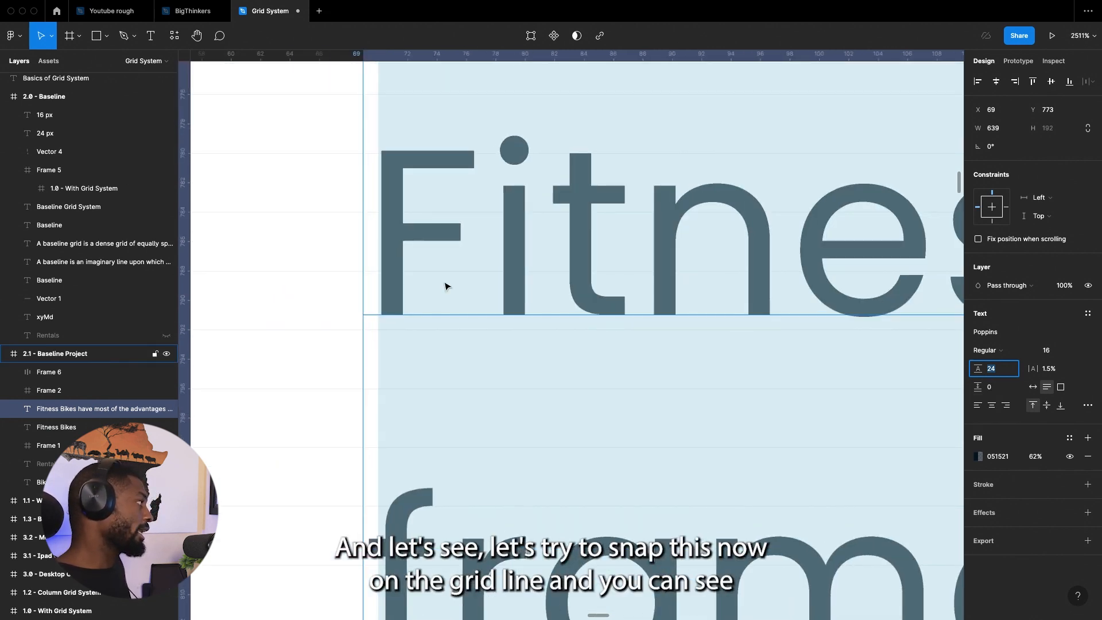
drag(397, 284, 398, 294)
- Check each line of the Fitness Bikes paragraph, from first to last, against the baseline rows
scroll(425, 101, down, 3)
scroll(362, 258, down, 3)
scroll(397, 391, down, 5)
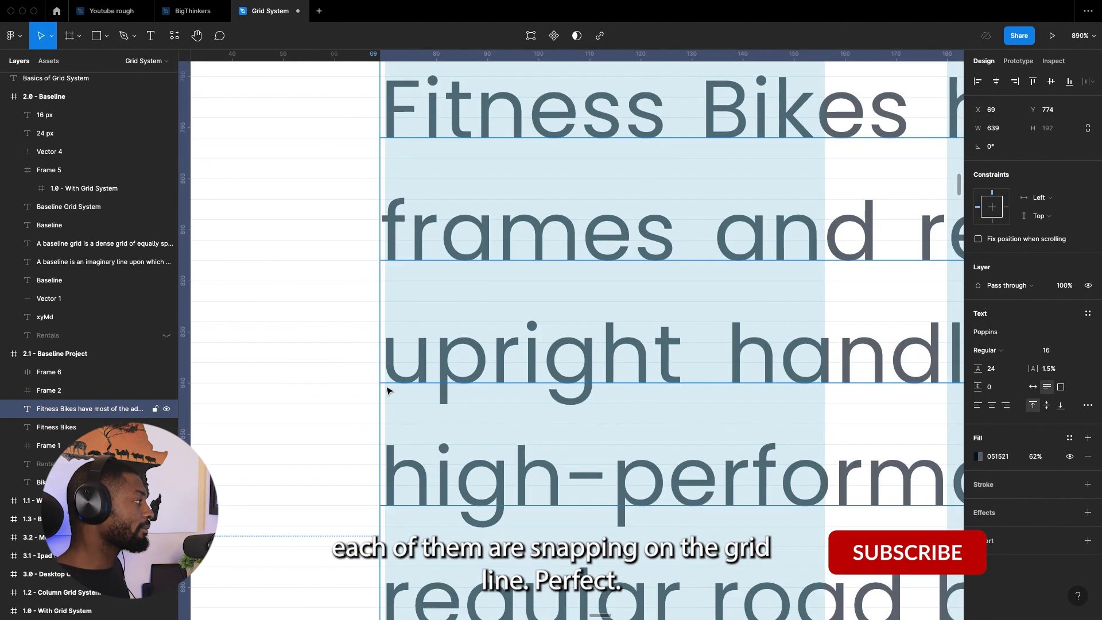
scroll(397, 391, down, 3)
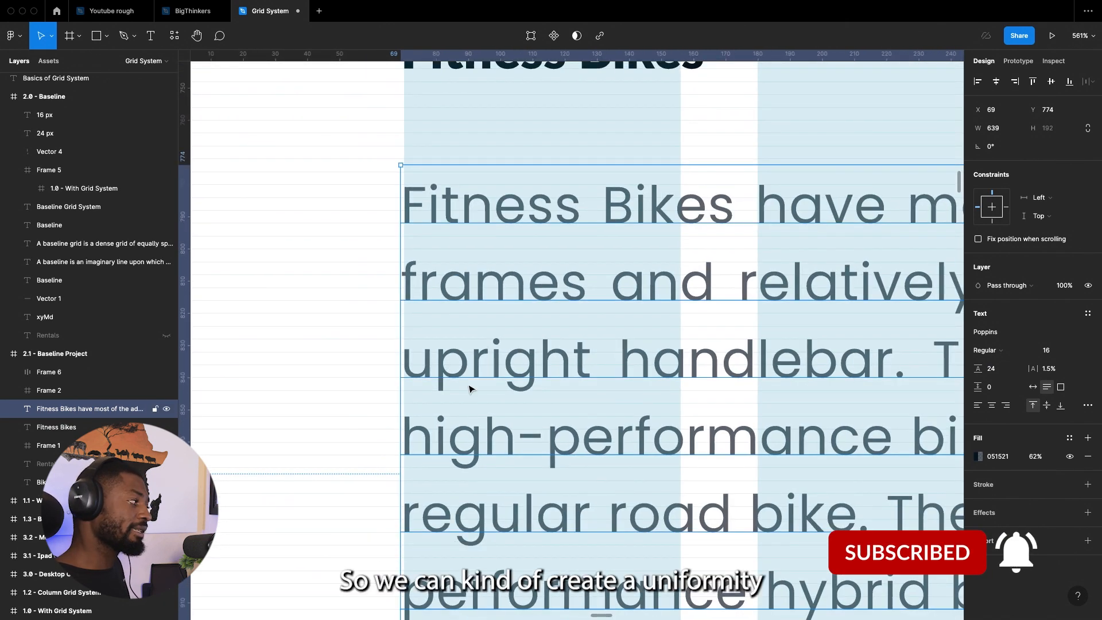
scroll(502, 251, down, 3)
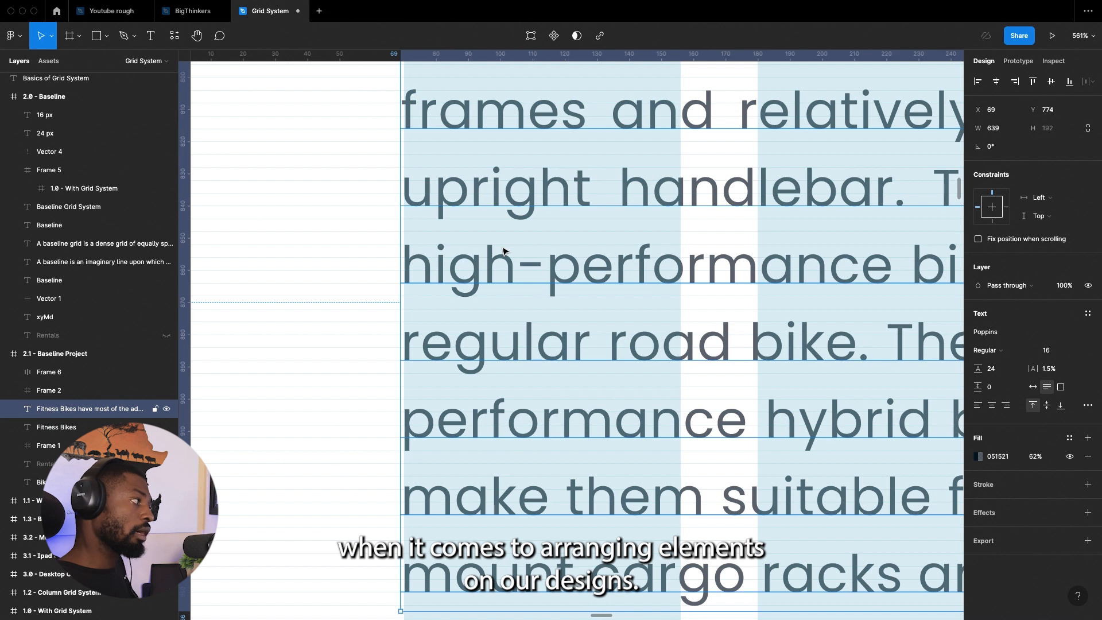
scroll(488, 270, down, 5)
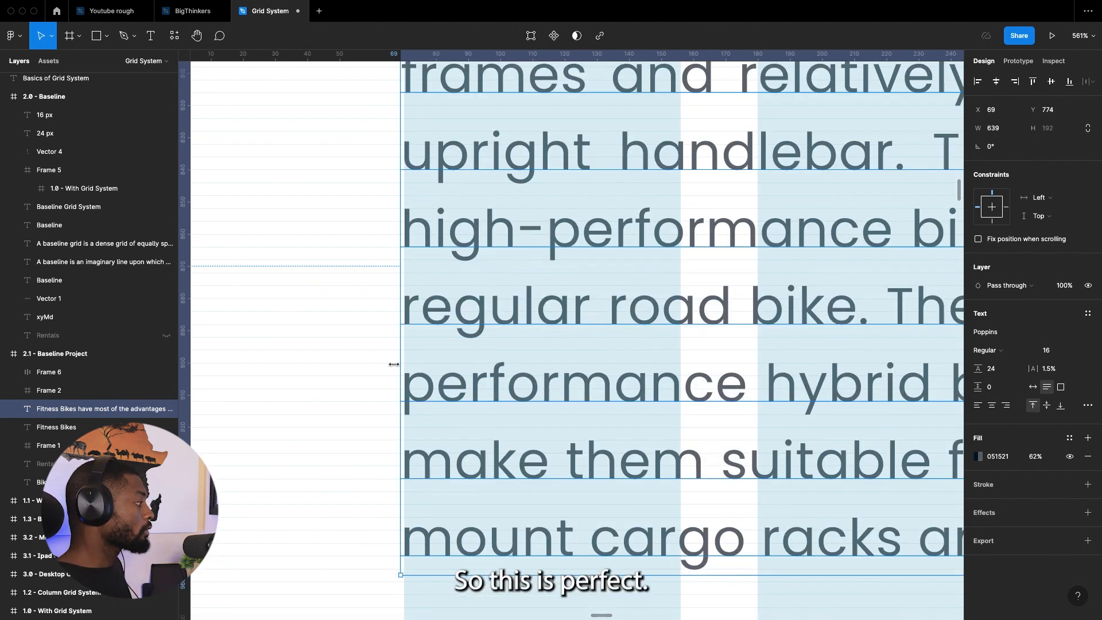
scroll(439, 321, up, 2)
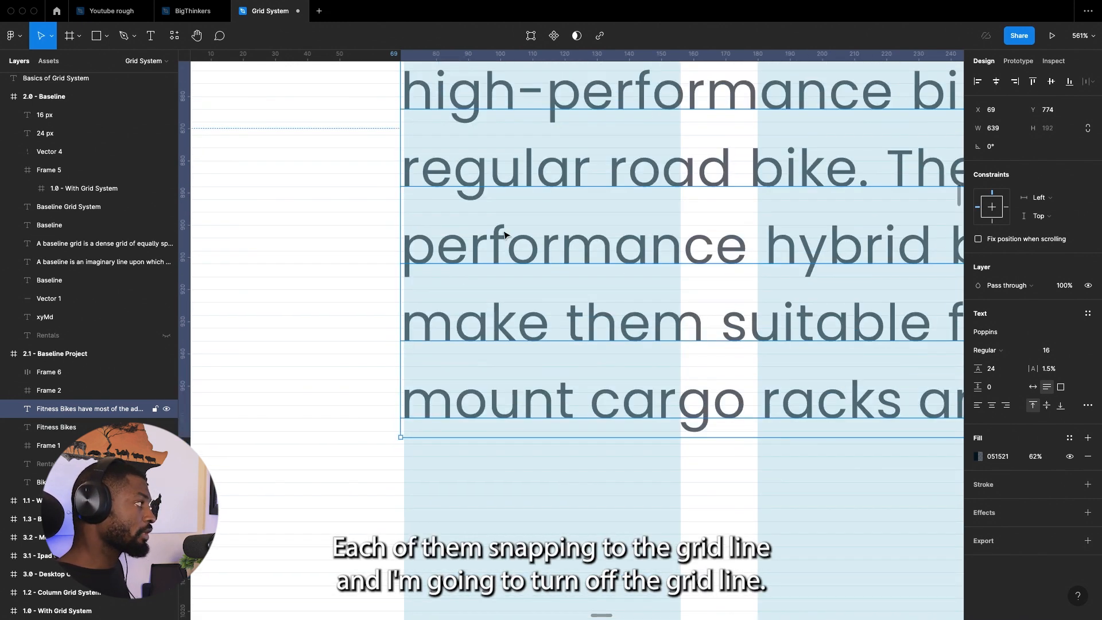
- Hide the layout grids and reselect the Fitness Bikes paragraph after viewing the section without them
ctrl+scroll(442, 379, down, 2)
key(ctrl+g)
click(288, 360)
ctrl+scroll(369, 438, down, 8)
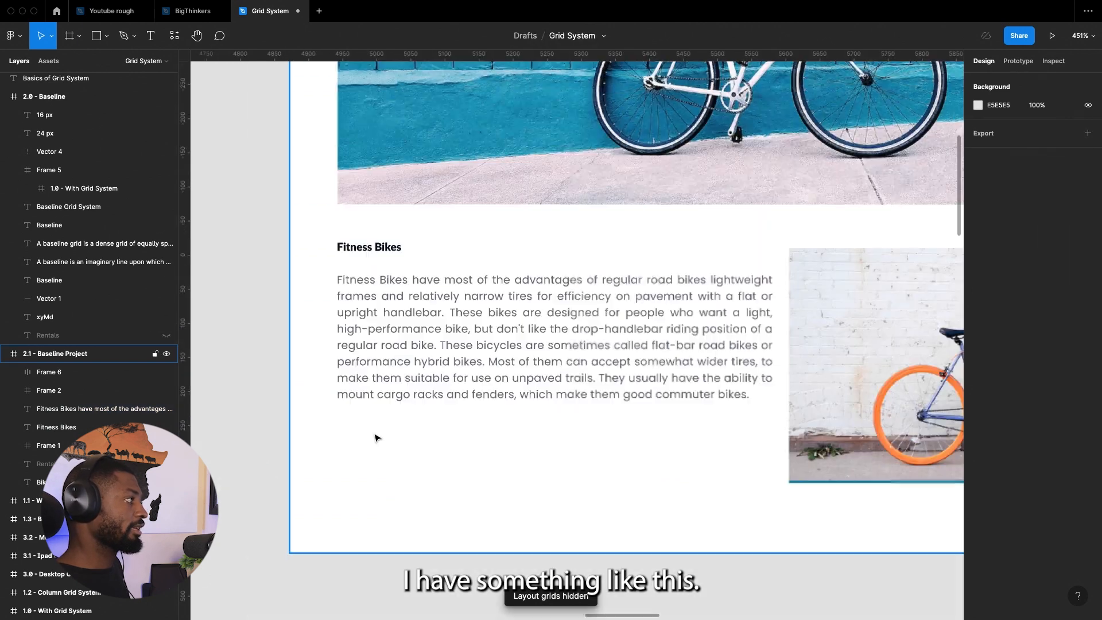
scroll(377, 437, up, 2)
click(451, 386)
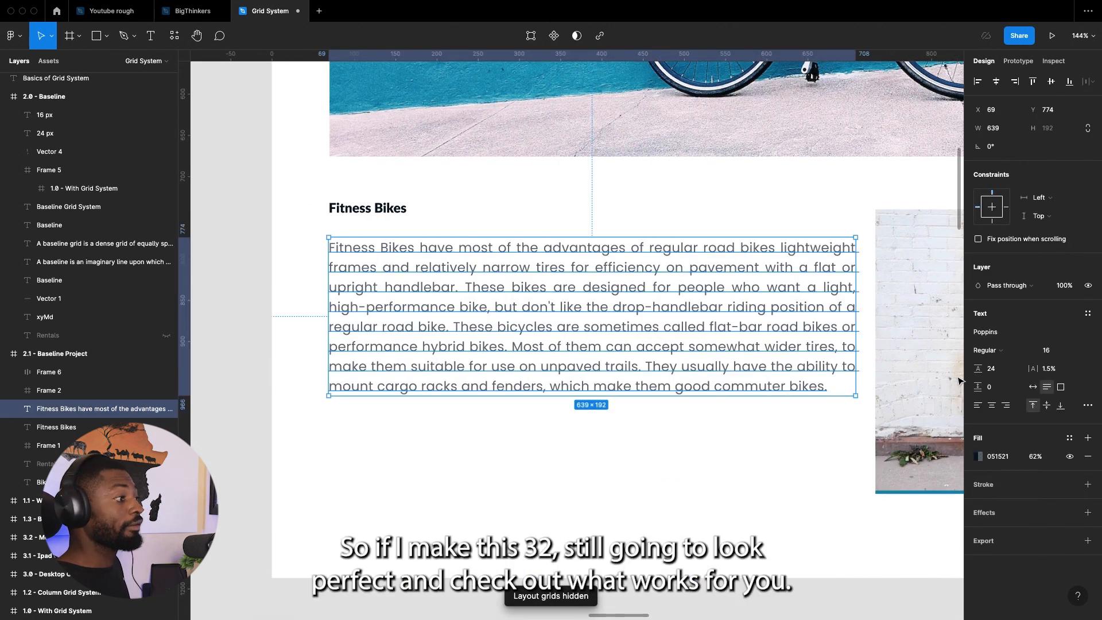
- Set the Fitness Bikes paragraph's line height to 32, deselect it and view the section
click(993, 373)
text(32)
key(Return)
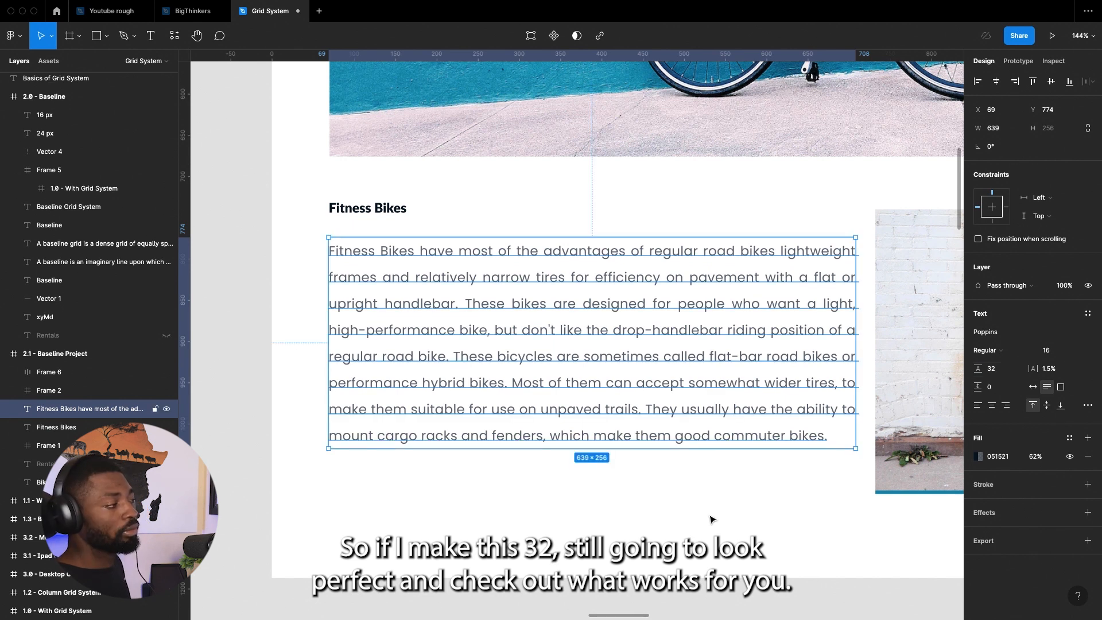
click(549, 497)
scroll(493, 405, down, 4)
scroll(522, 396, down, 2)
click(574, 557)
scroll(577, 556, right, 3)
scroll(320, 450, up, 5)
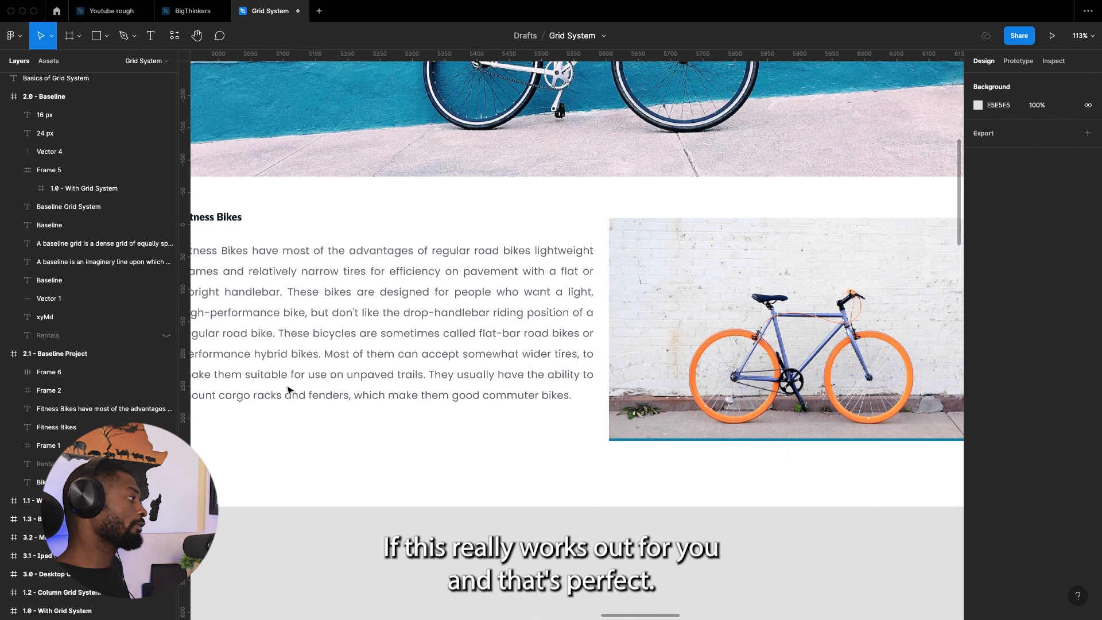
- Increase the Fitness Bikes heading's font size by 8 to 24
click(438, 213)
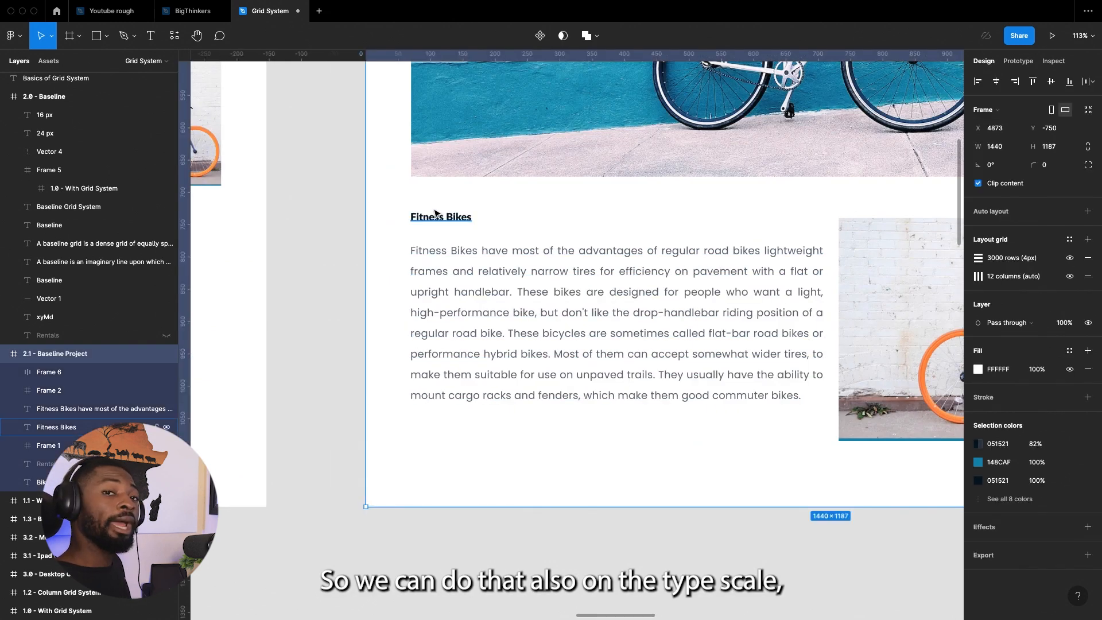
click(435, 223)
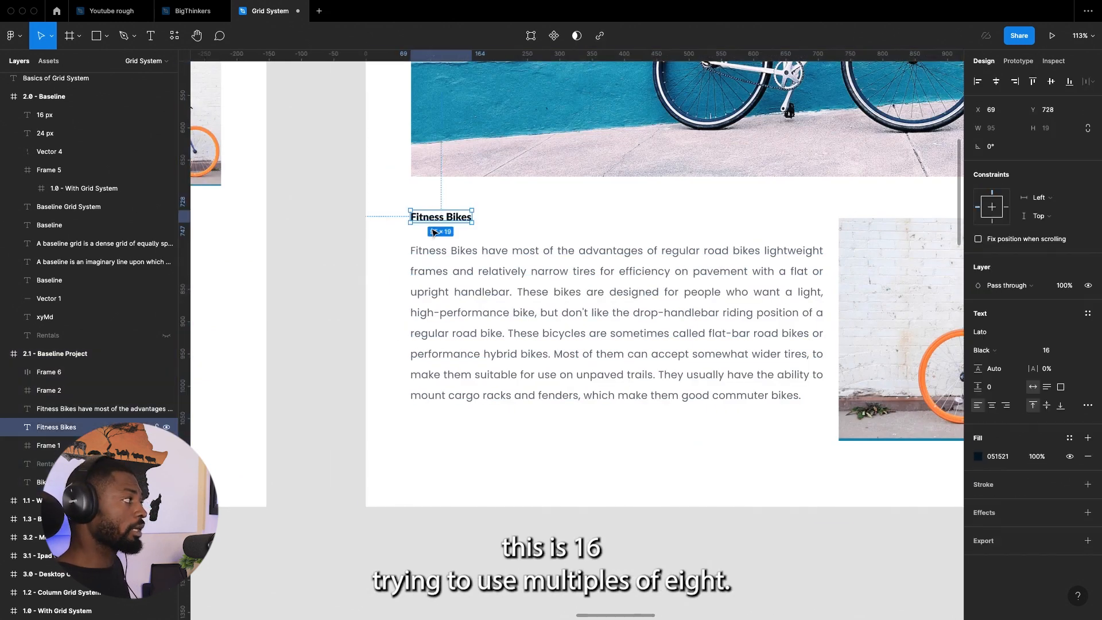
click(1059, 353)
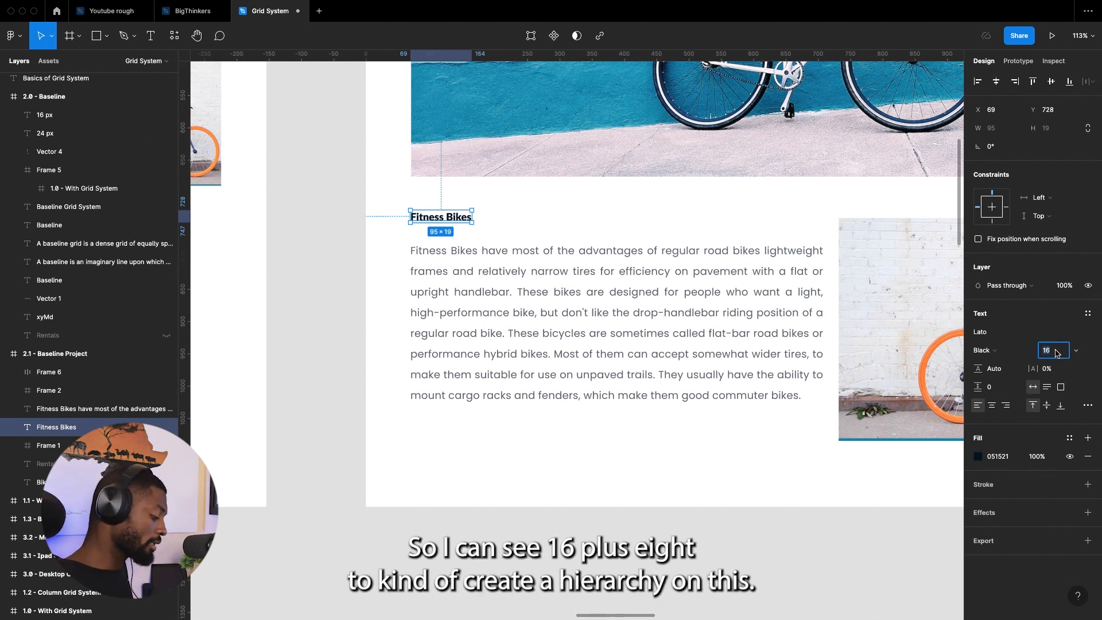
key(Right)
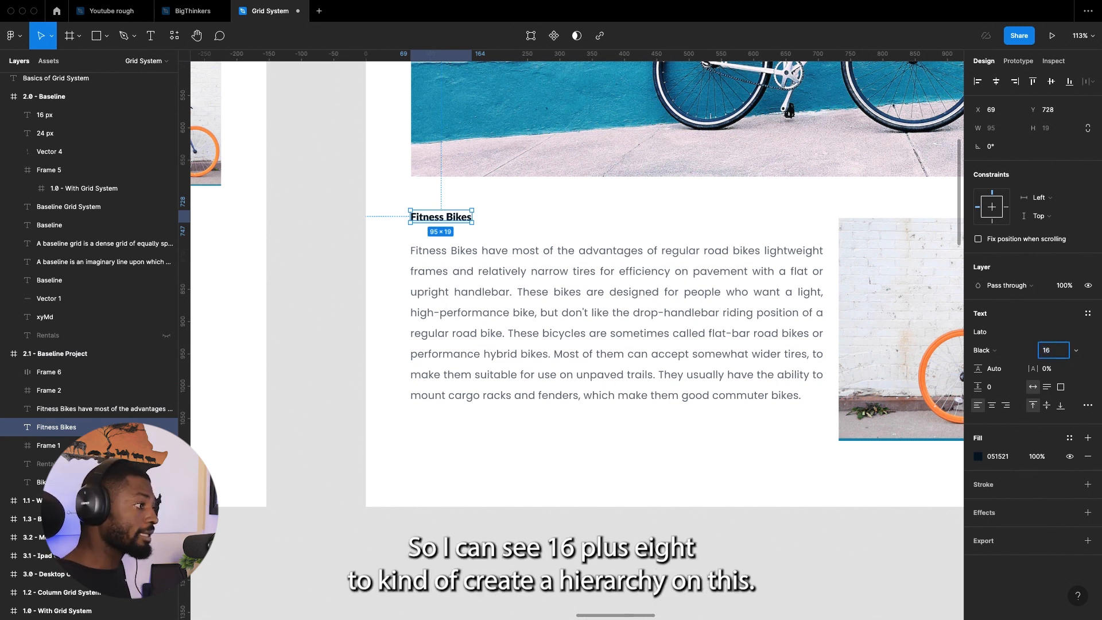
key(Escape)
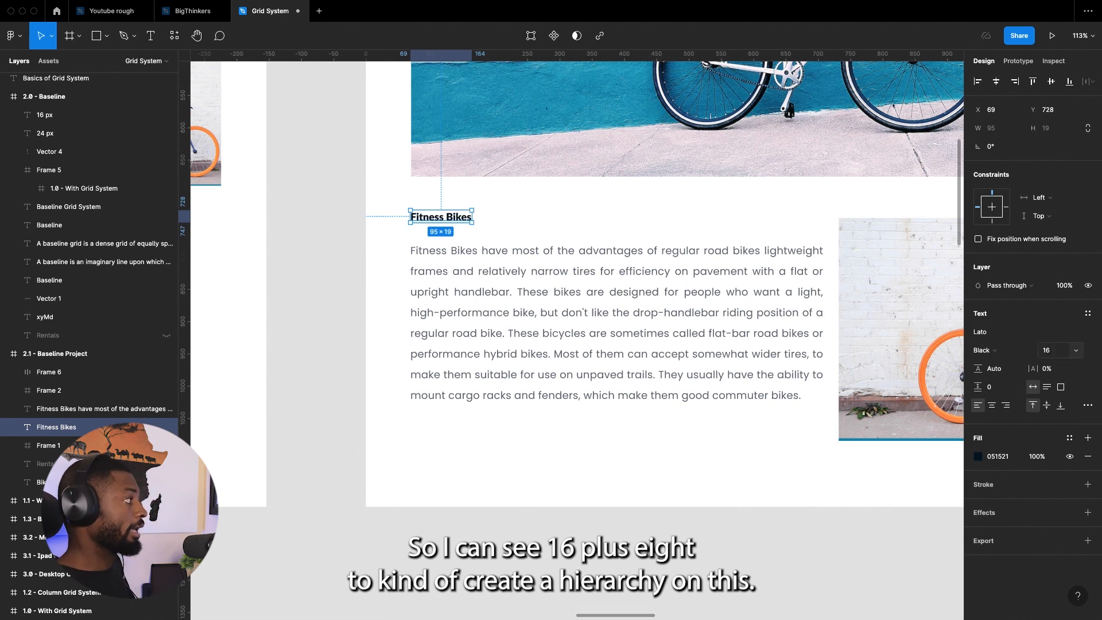
click(1057, 353)
key(Right)
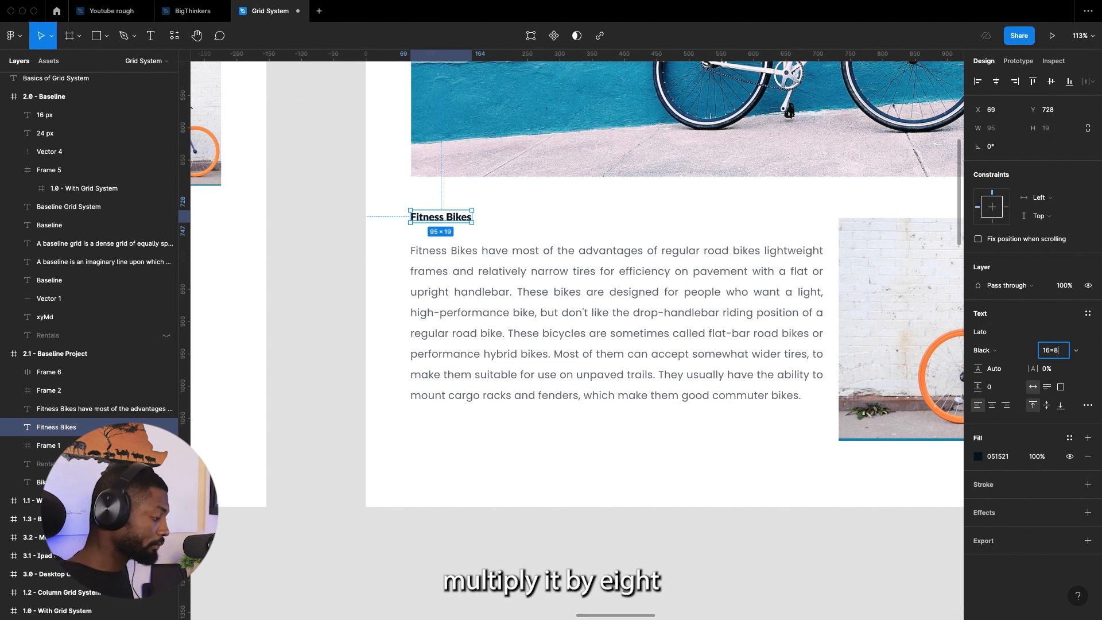
key(BackSpace)
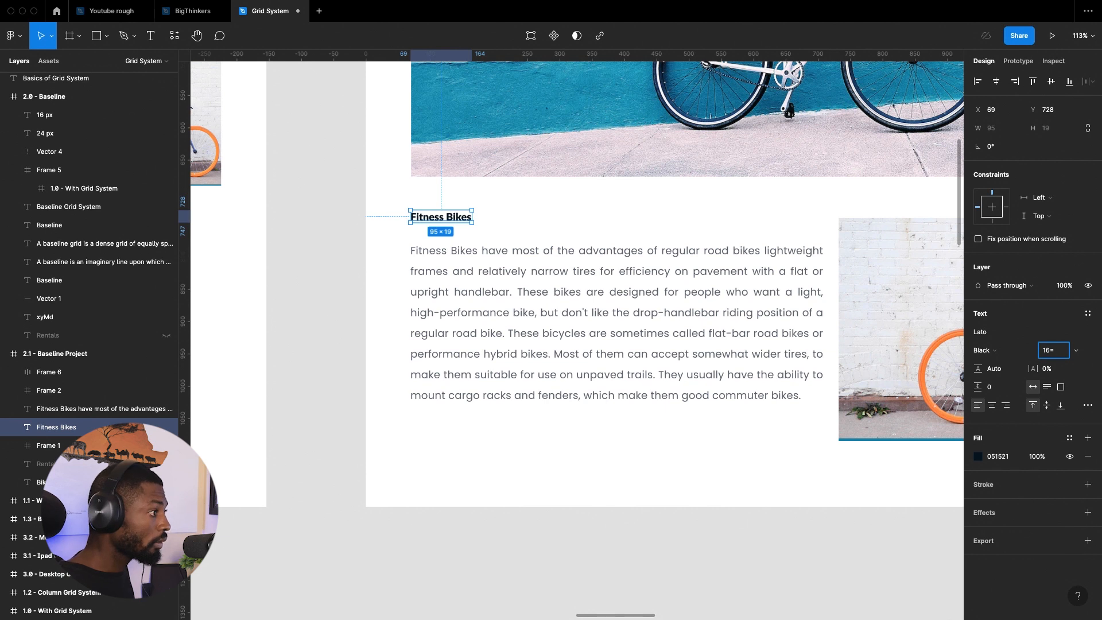
text(*)
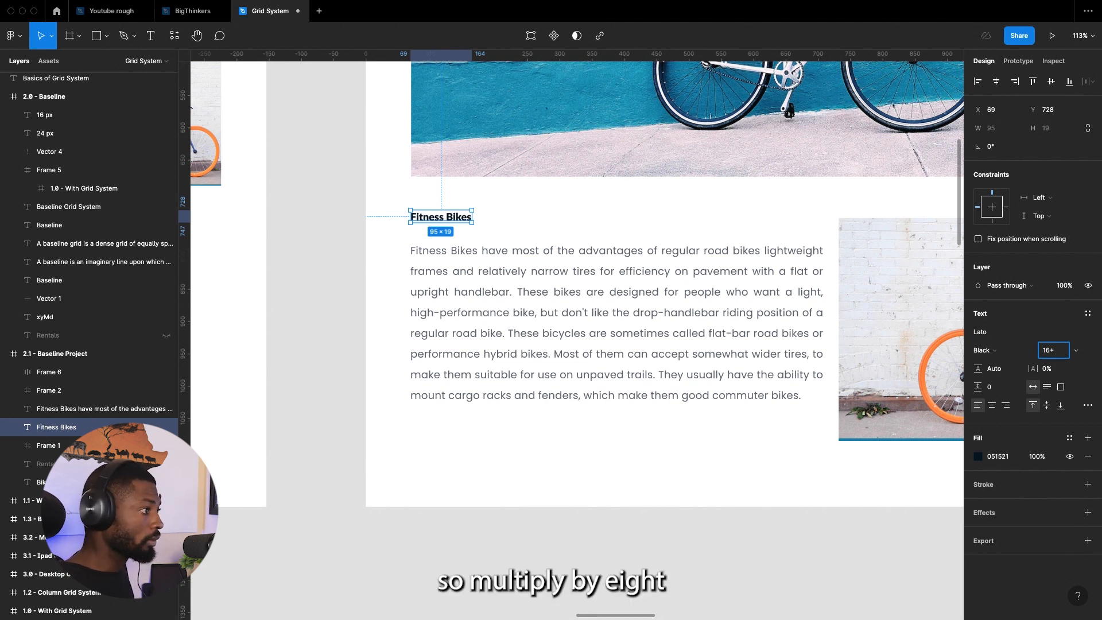
key(Return)
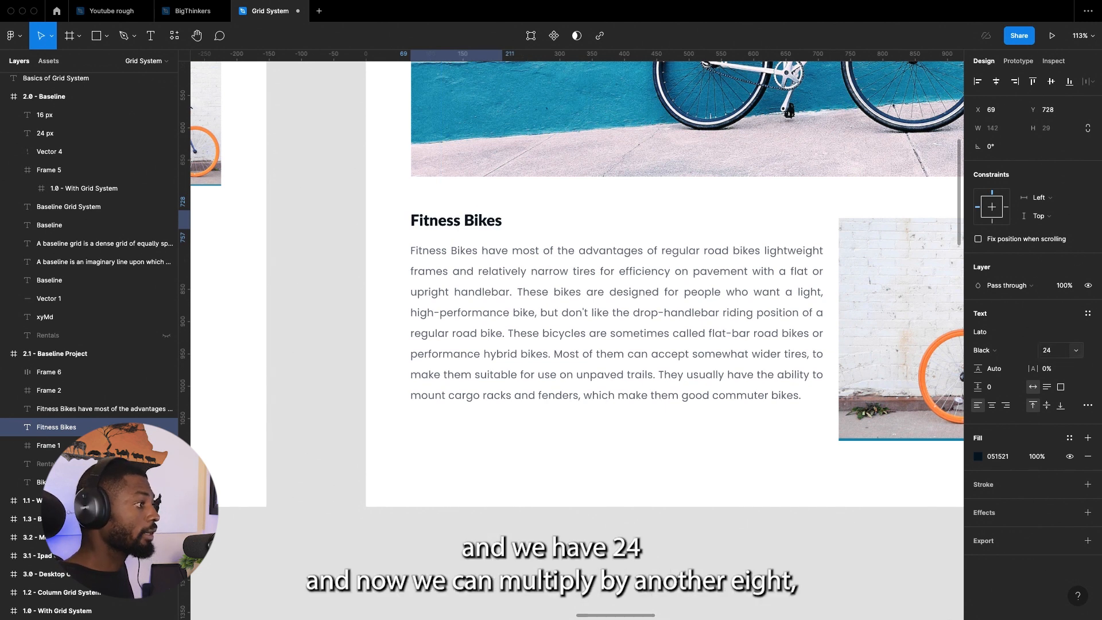
- Increase the Fitness Bikes heading's font size by another 8 to 32
click(1055, 353)
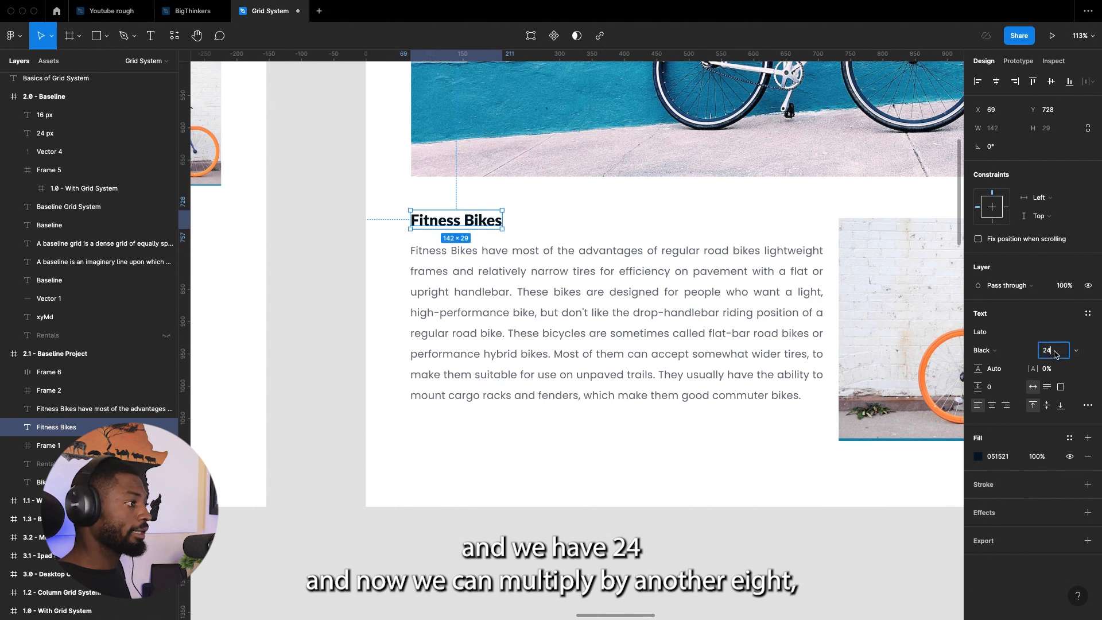
click(1055, 355)
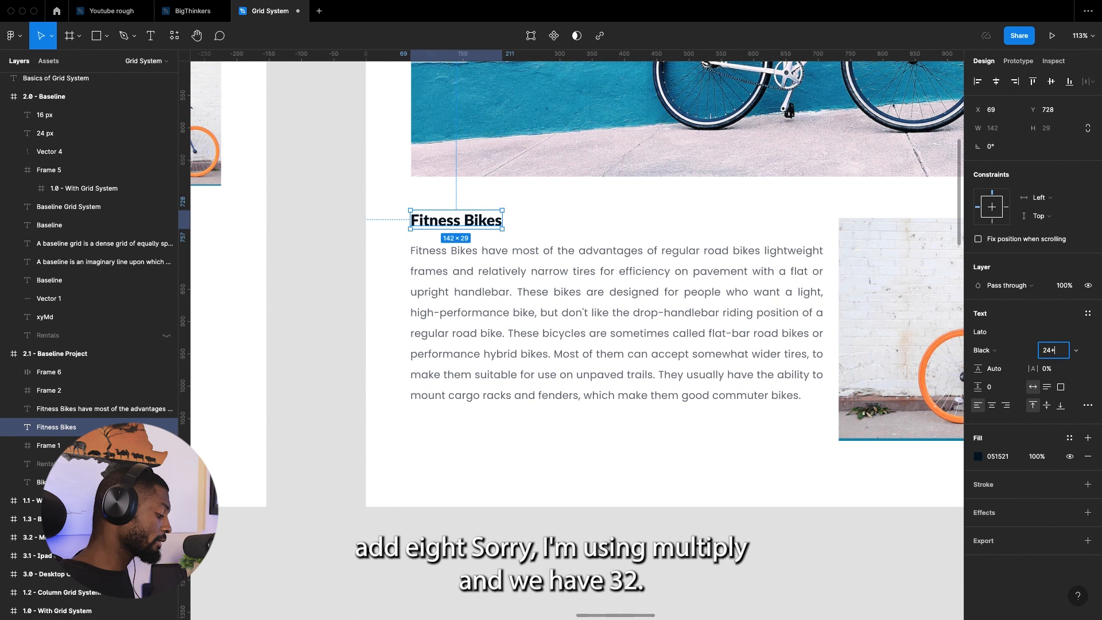
text(+8)
key(Return)
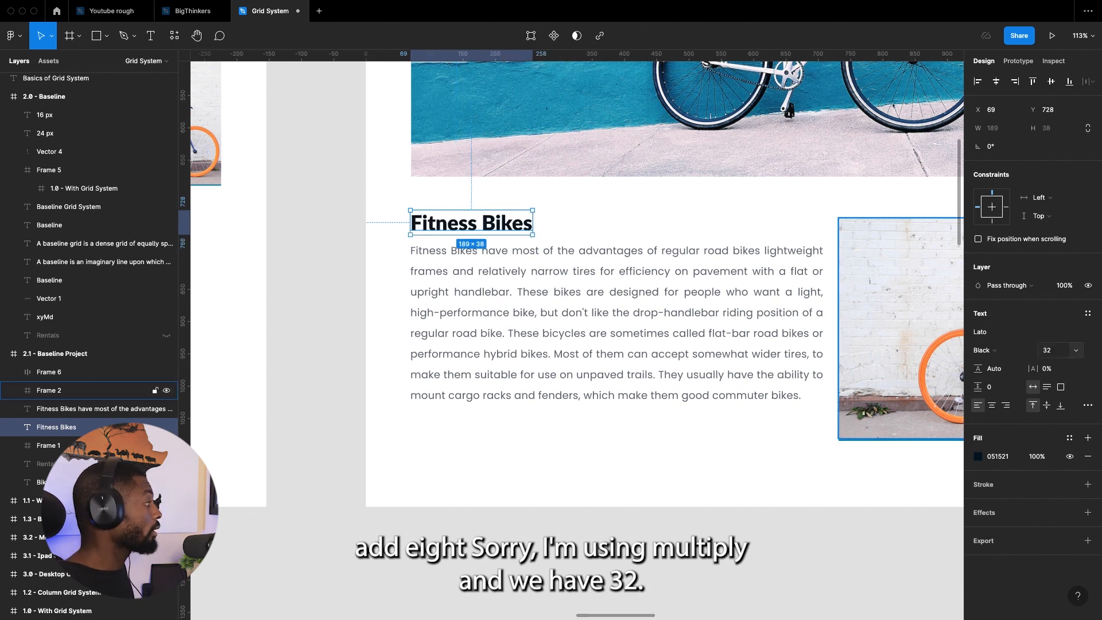
- Examine the type scale hierarchy between the enlarged Fitness Bikes heading and its paragraph, in the whole page and close up
scroll(613, 408, down, 3)
scroll(613, 408, down, 5)
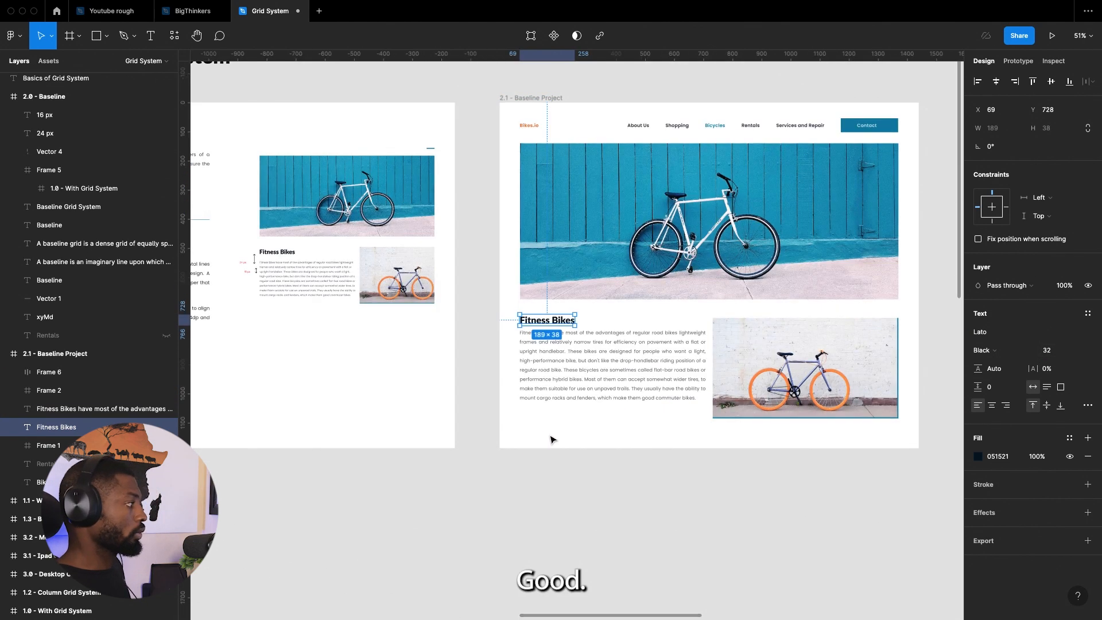
scroll(871, 281, right, 2)
click(871, 281)
scroll(871, 281, up, 2)
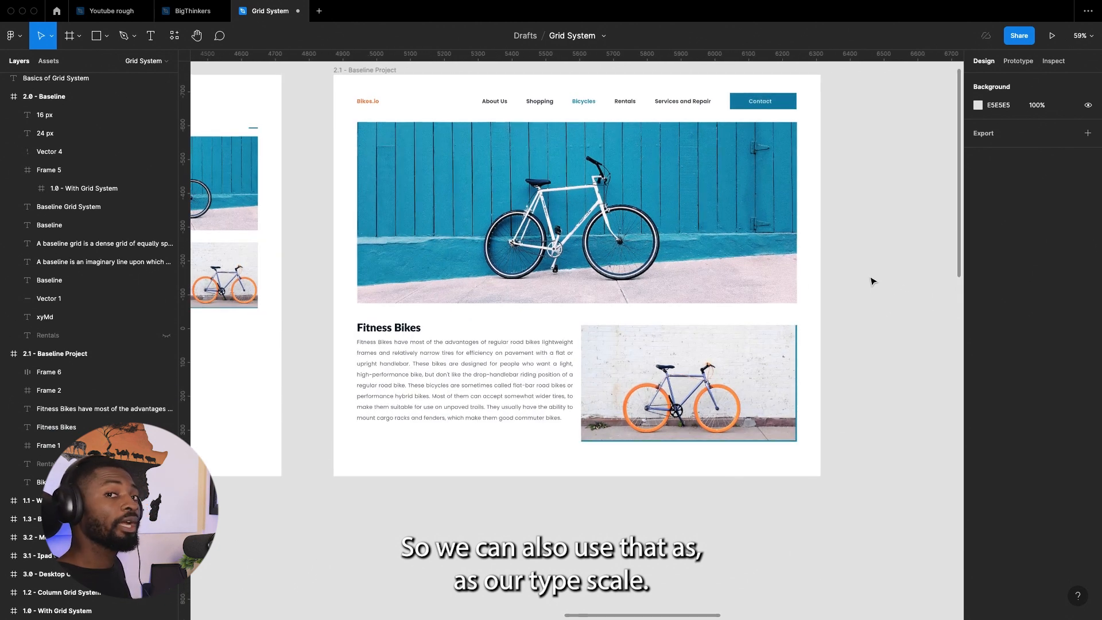
scroll(349, 328, up, 6)
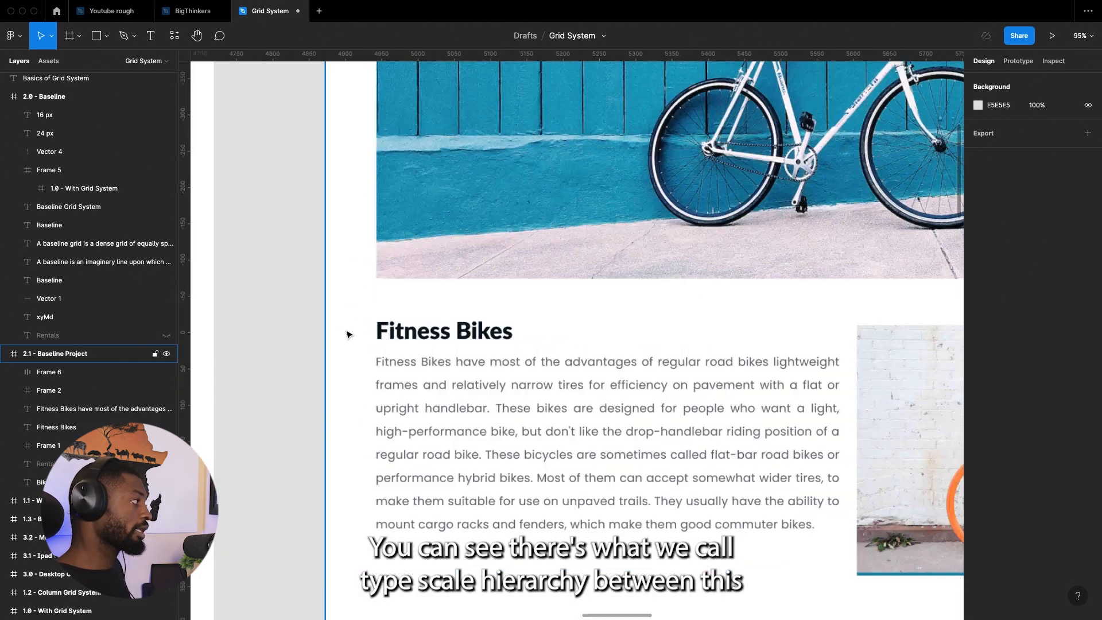
click(446, 341)
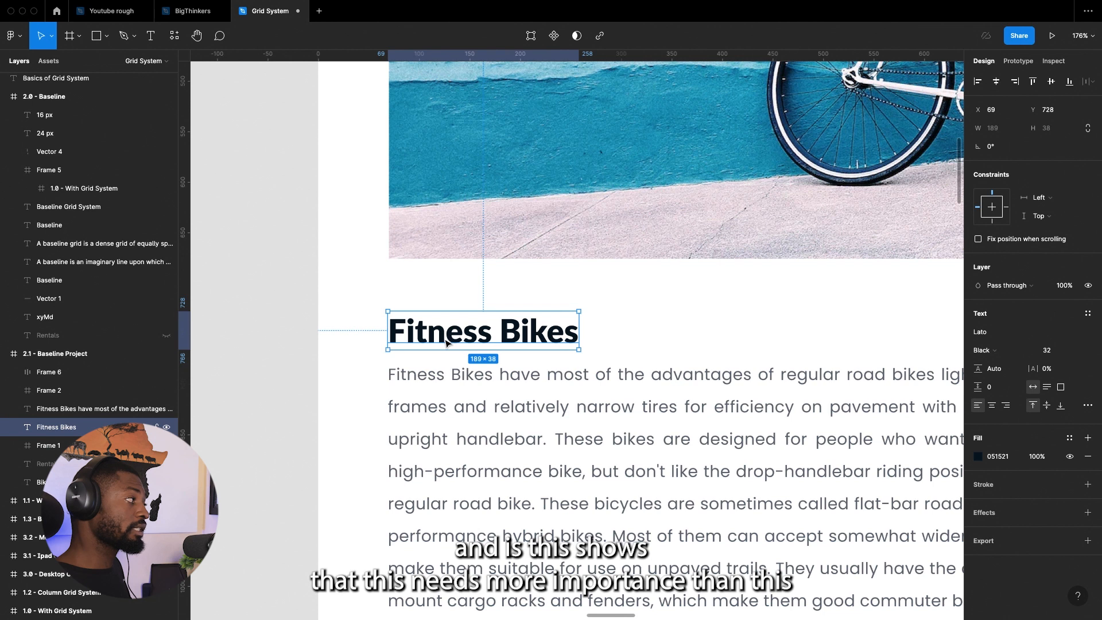
click(420, 407)
scroll(420, 406, down, 3)
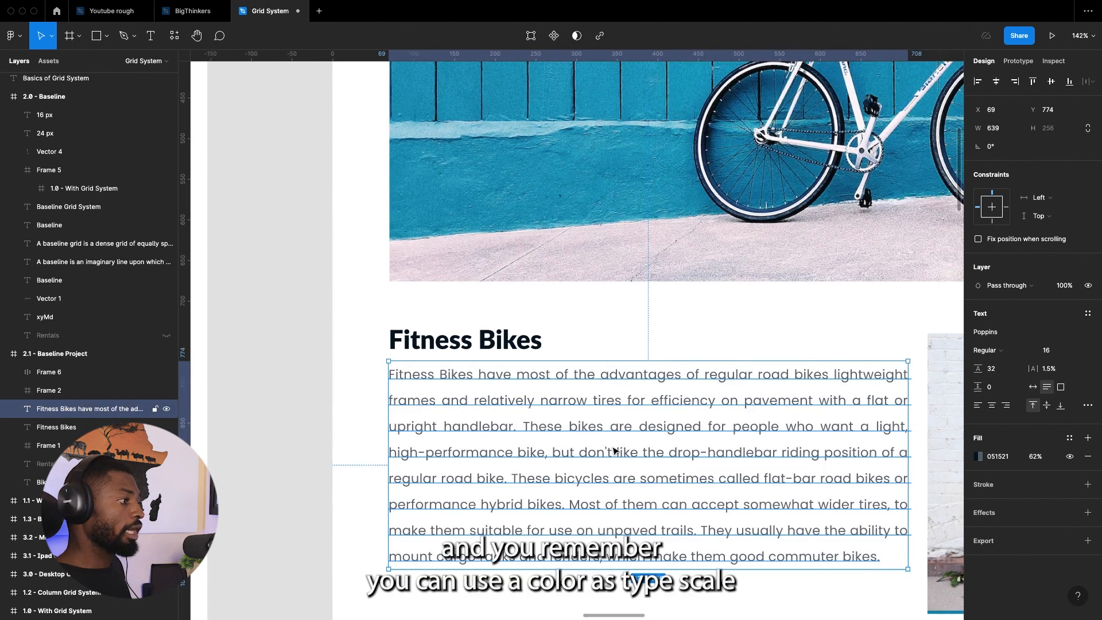
scroll(616, 450, right, 3)
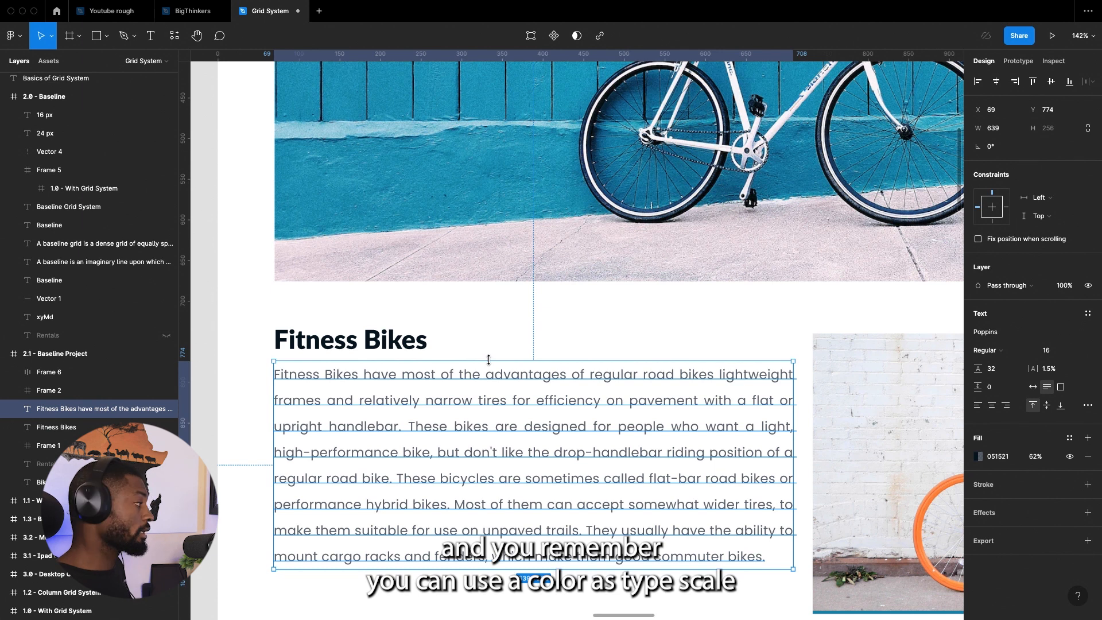
click(395, 344)
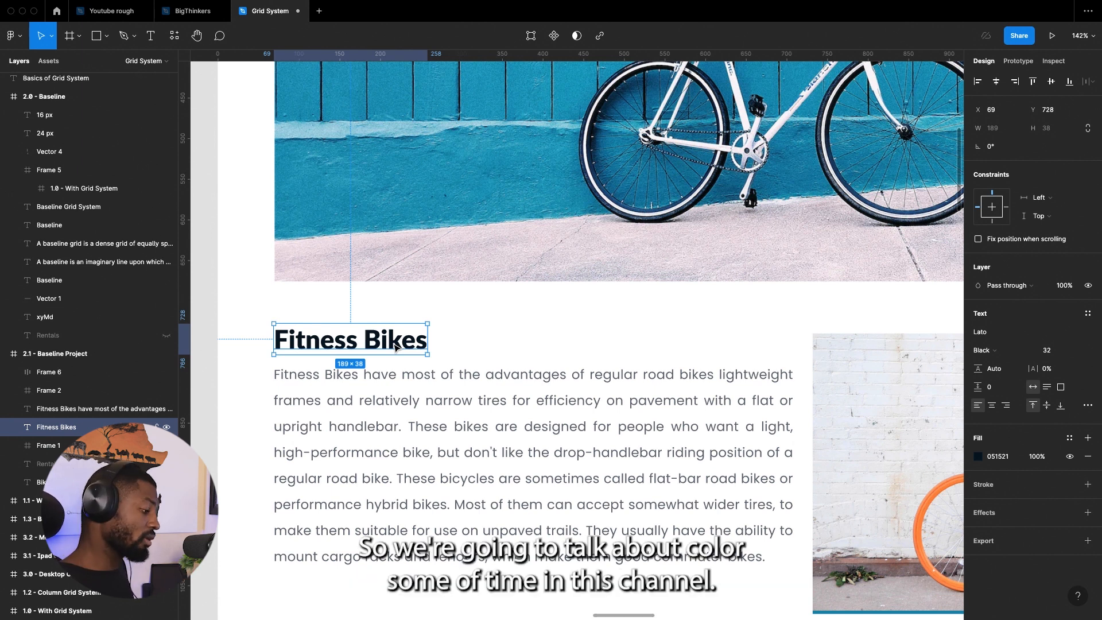
scroll(401, 352, down, 5)
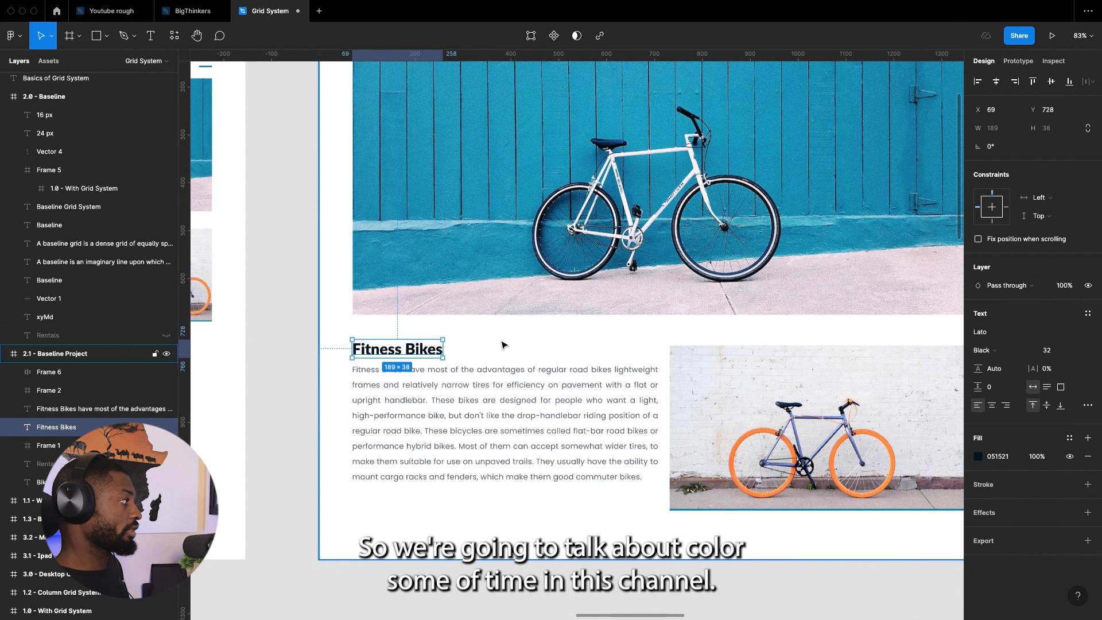
scroll(494, 367, up, 1)
- Move the Fitness Bikes paragraph down 4 px to Y 778 and deselect it
click(442, 445)
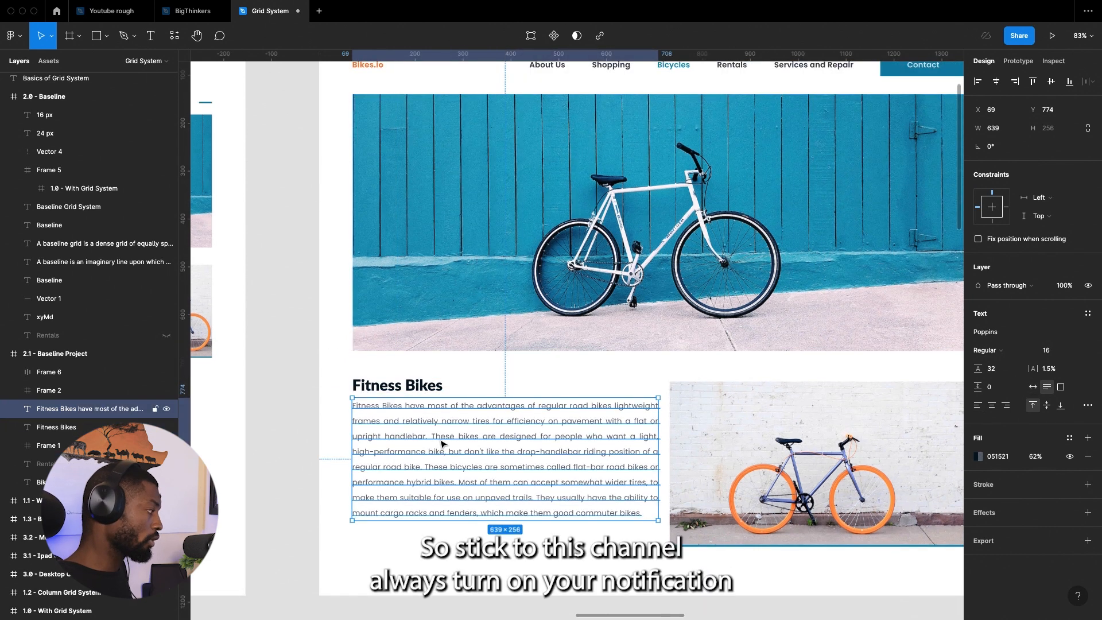
key(Down)
key(Down)
key(Down)
key(Down)
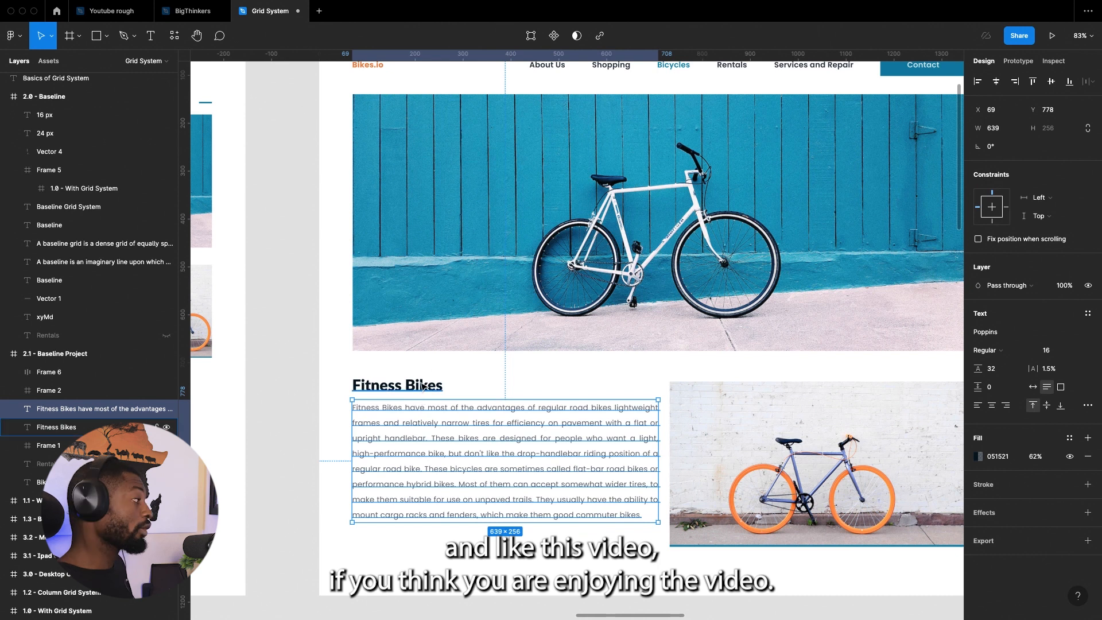
click(481, 380)
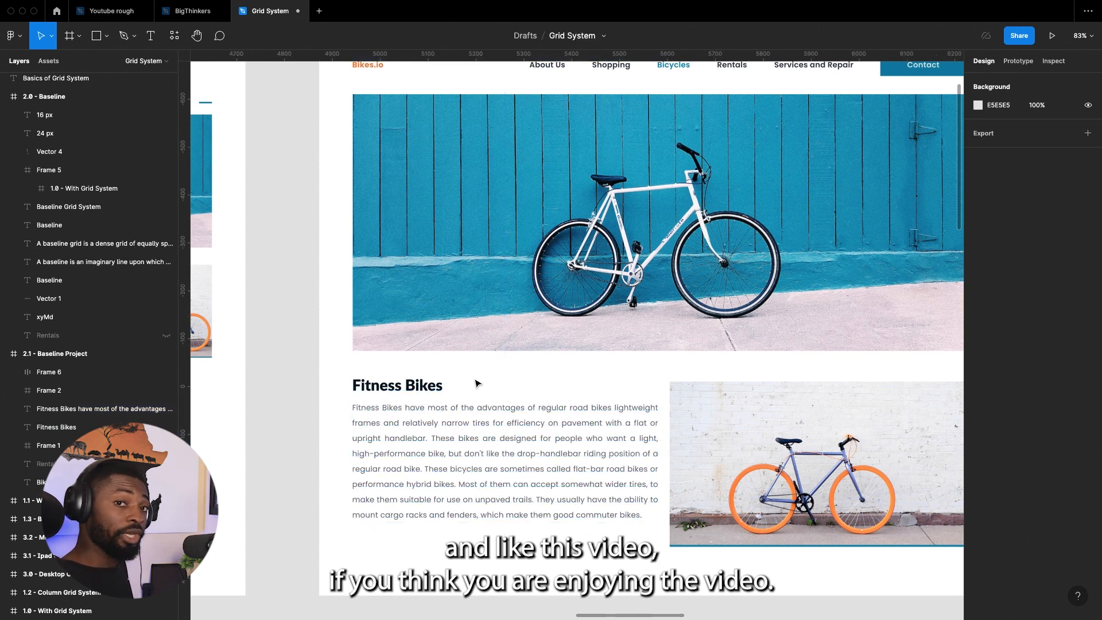
- Review the full page and compare the text settings of the Fitness Bikes heading and paragraph
scroll(464, 360, up, 3)
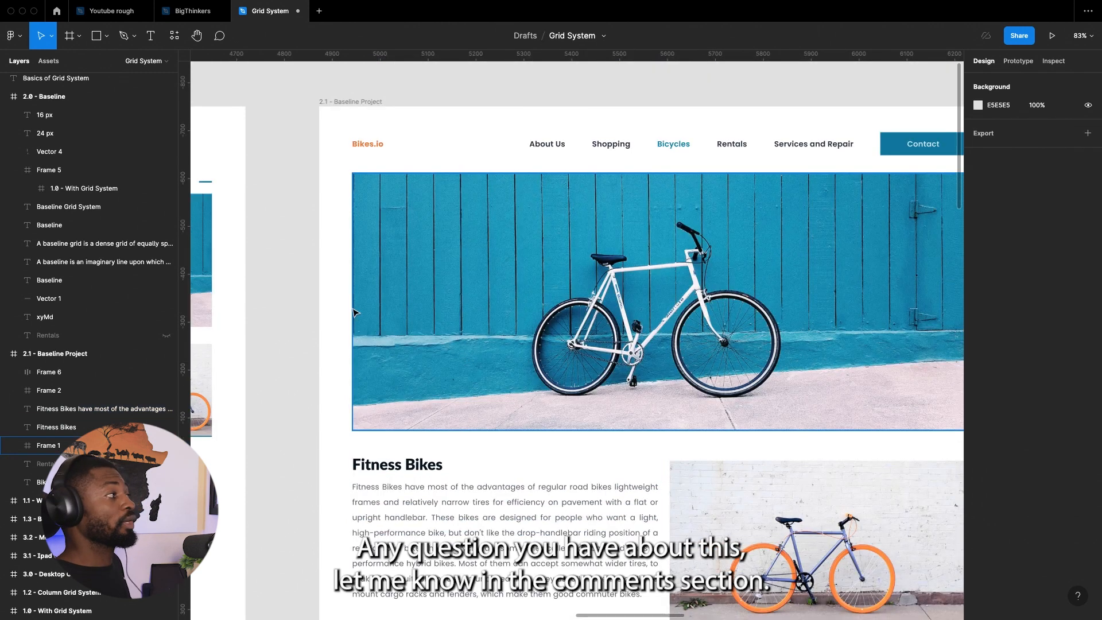
scroll(471, 332, right, 2)
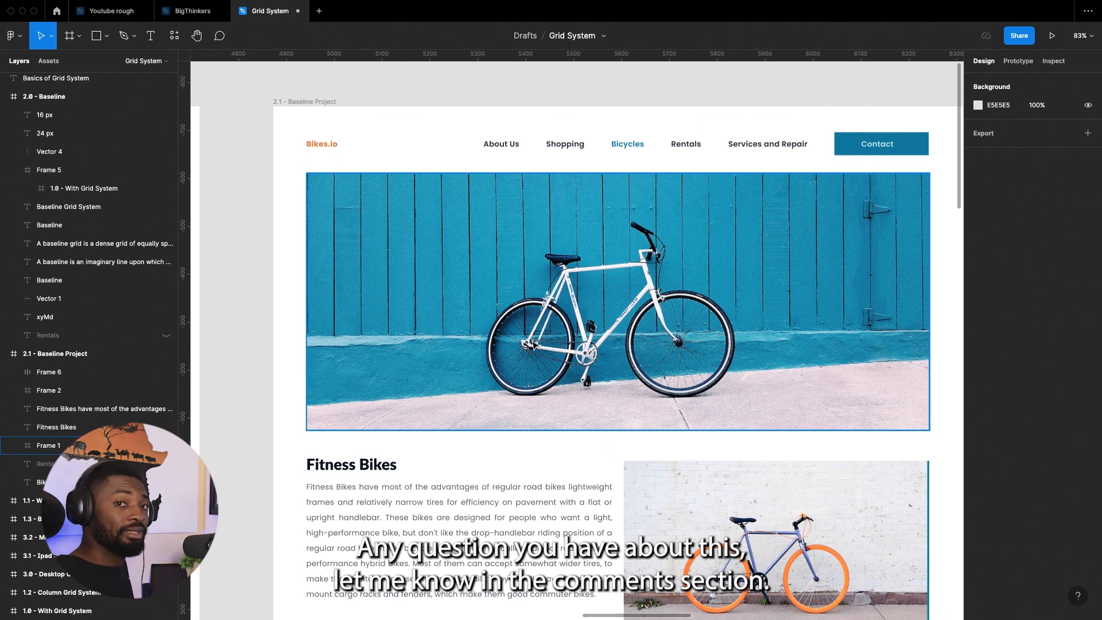
click(356, 464)
click(365, 481)
click(362, 470)
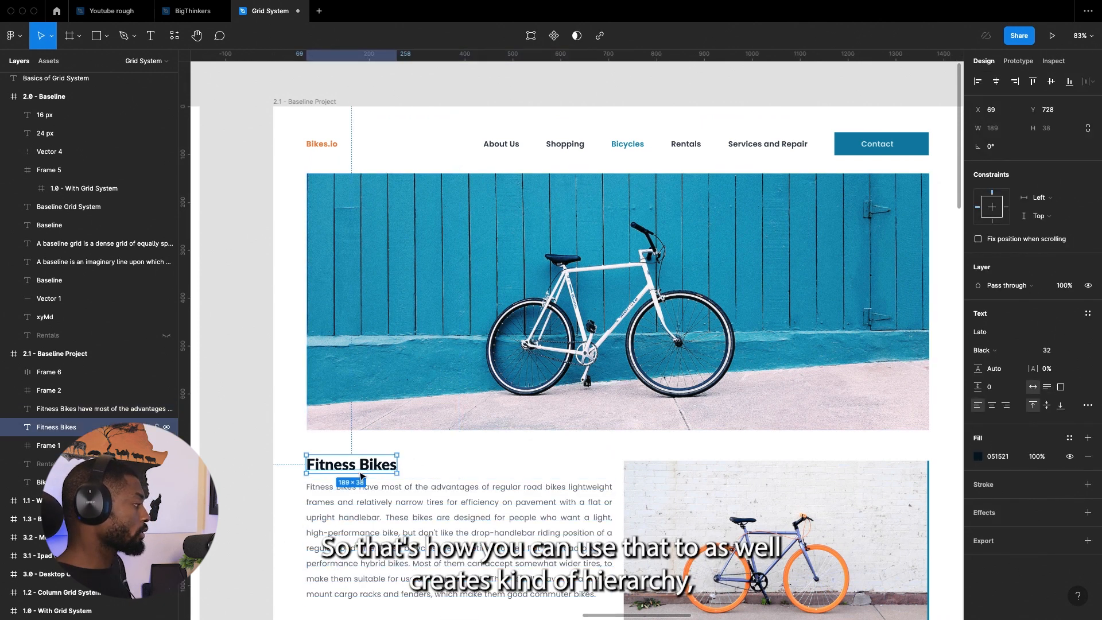
click(396, 497)
click(365, 464)
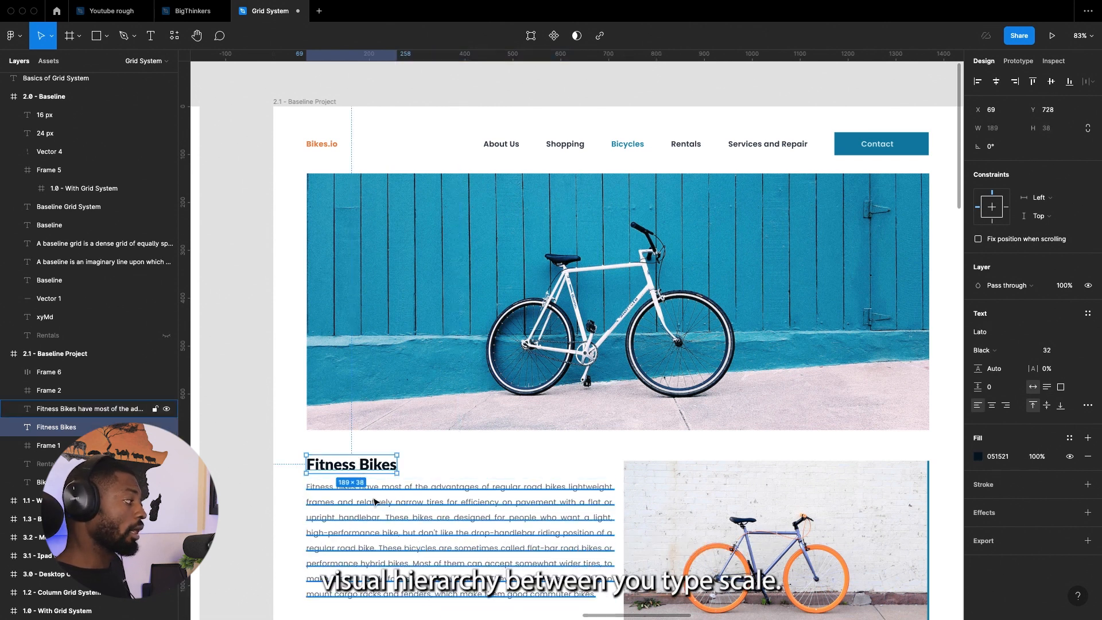
click(386, 519)
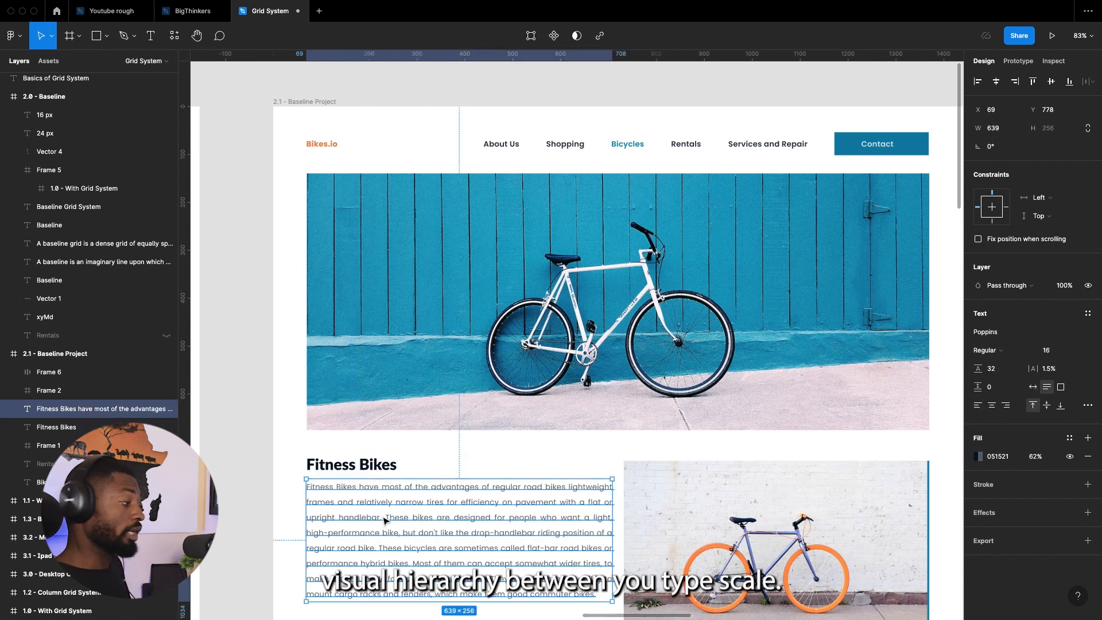
click(363, 468)
click(421, 513)
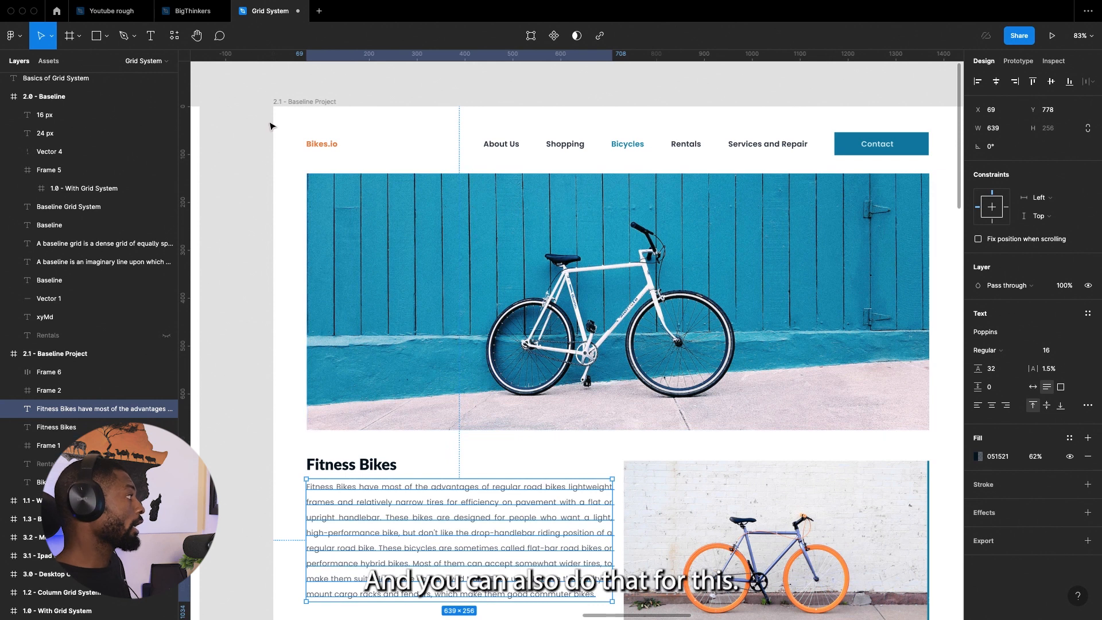
- Set the Bikes.io logo text's font size to 24 and show the layout grids
scroll(320, 151, up, 2)
click(320, 150)
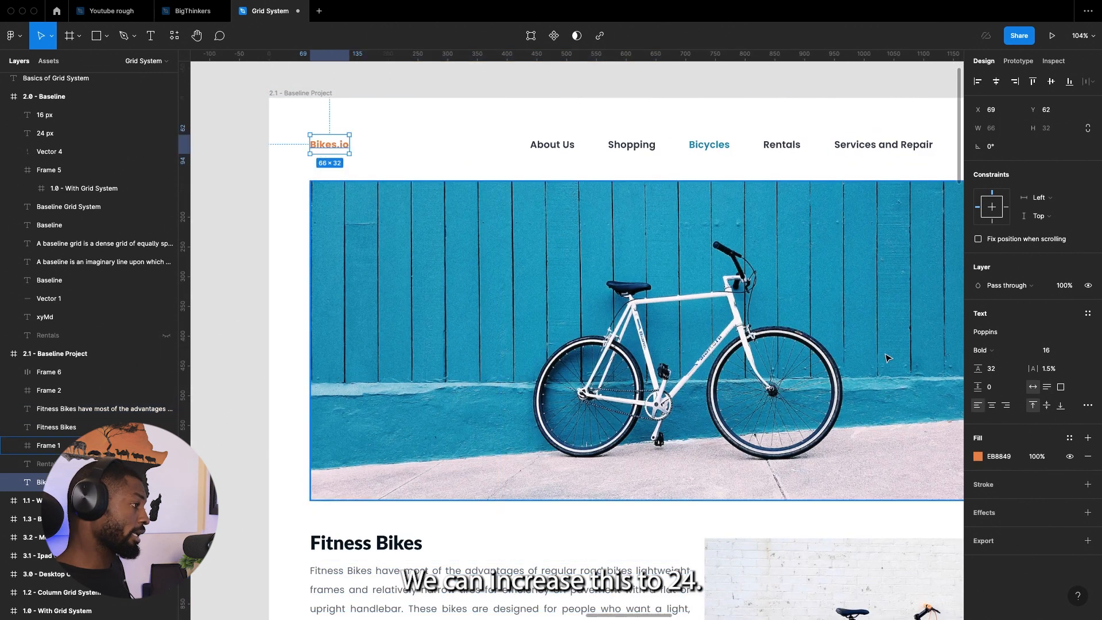
click(1014, 372)
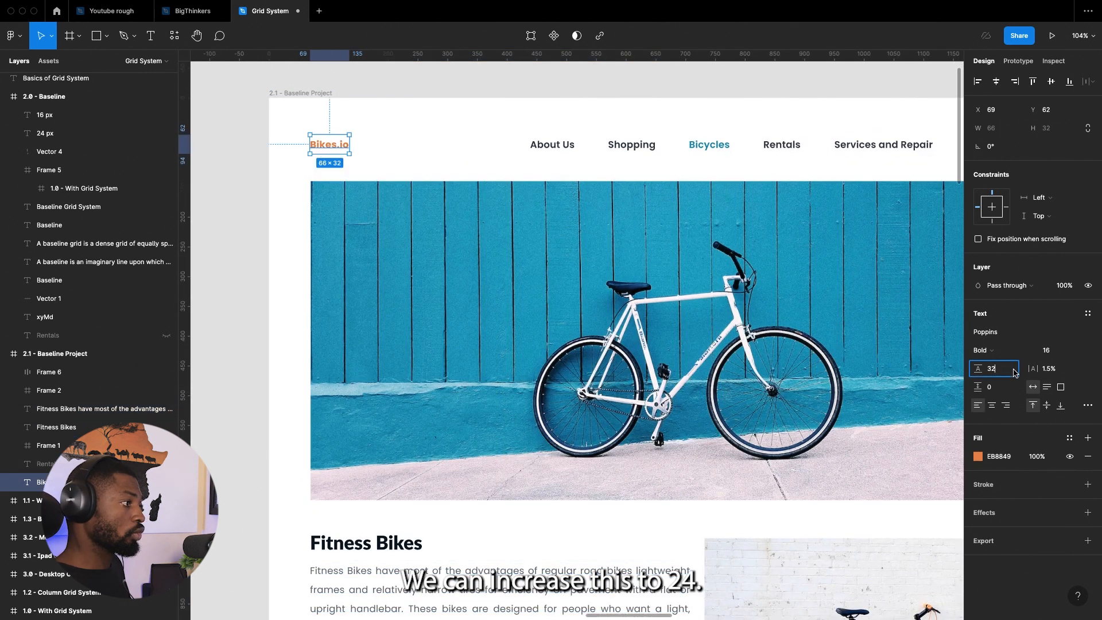
click(1065, 355)
text(24)
key(Return)
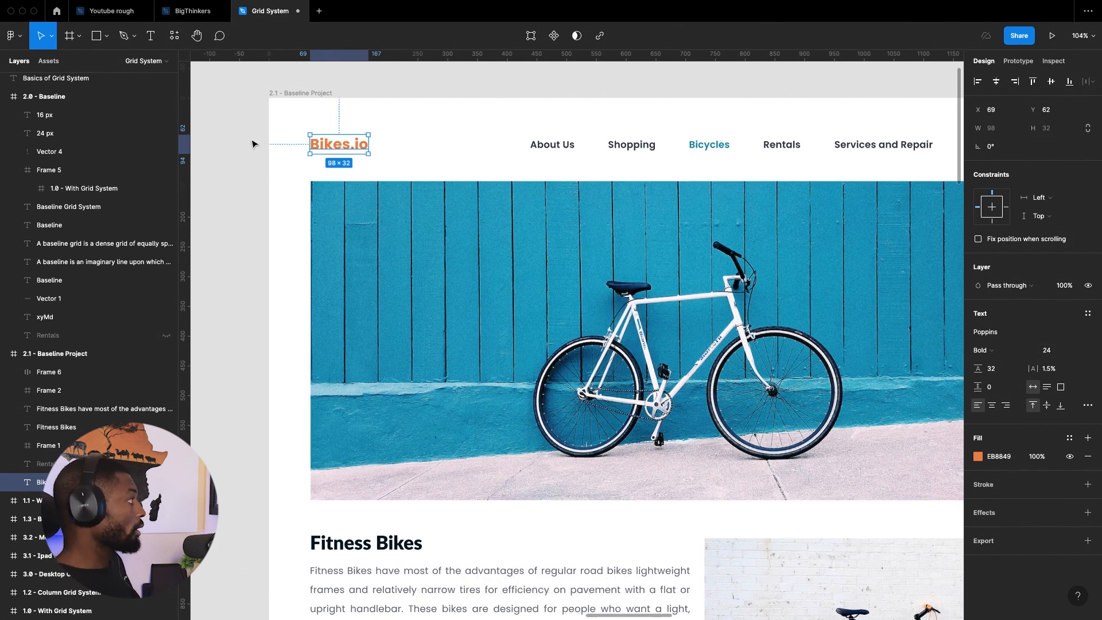
key(ctrl+g)
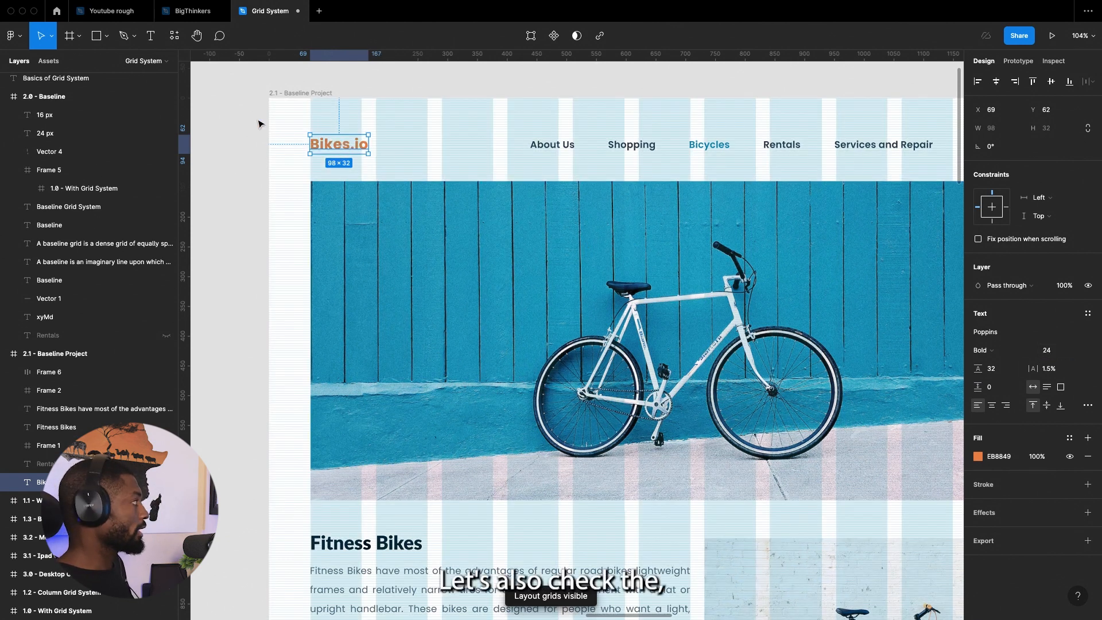
- Nudge the Bikes.io logo text up 2 px to Y 60 so it sits on a baseline row, and hide the layout grids
scroll(346, 147, up, 6)
scroll(412, 165, up, 5)
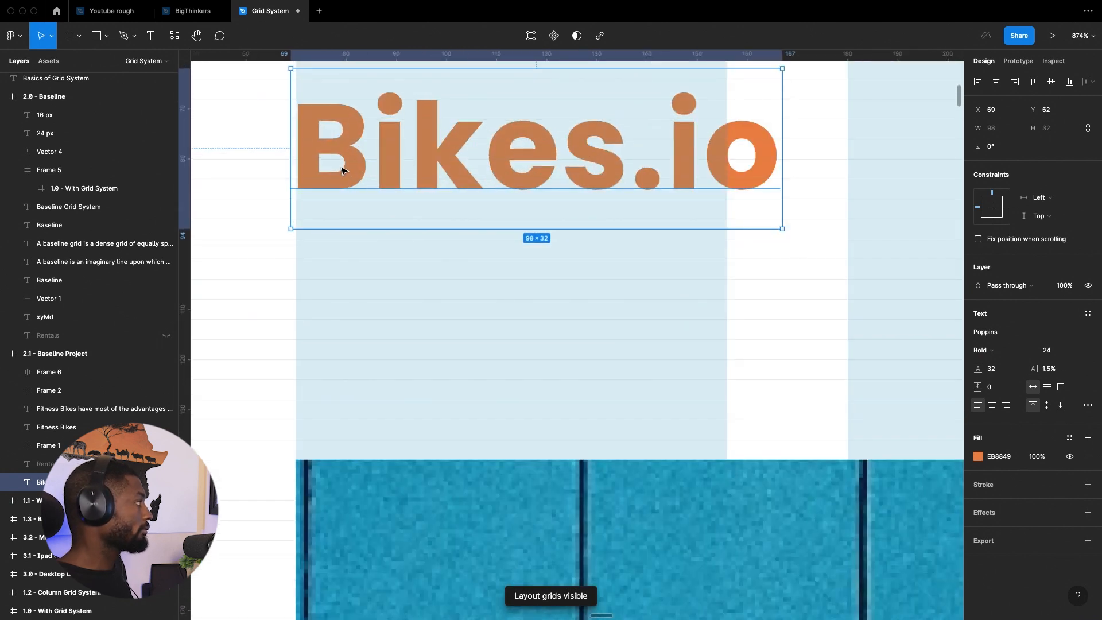
key(Up)
key(Up)
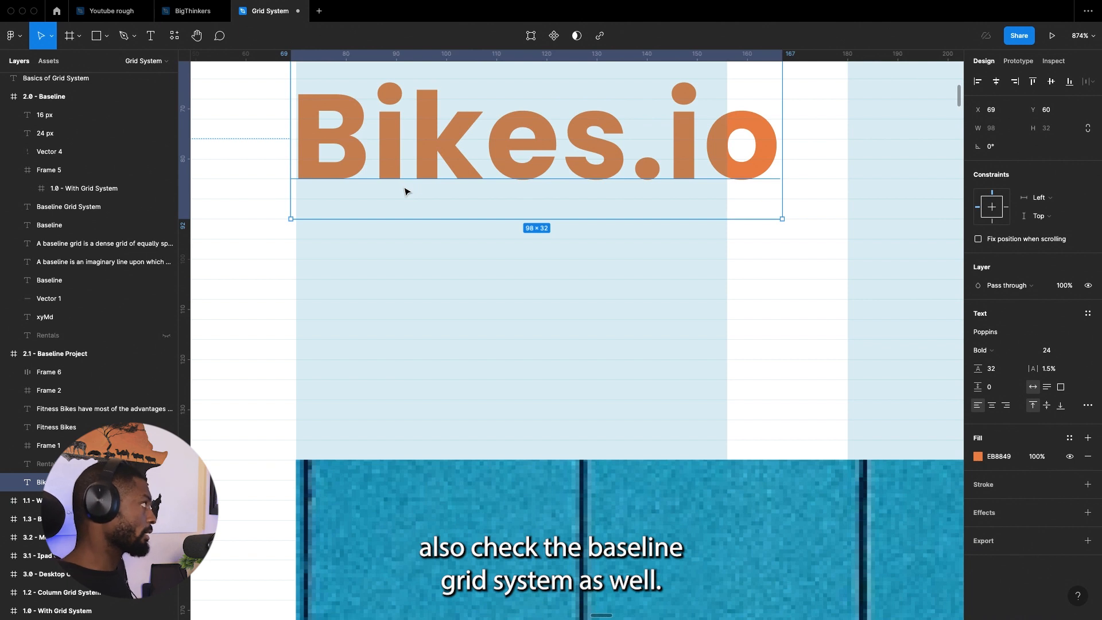
scroll(405, 191, down, 6)
key(ctrl+g)
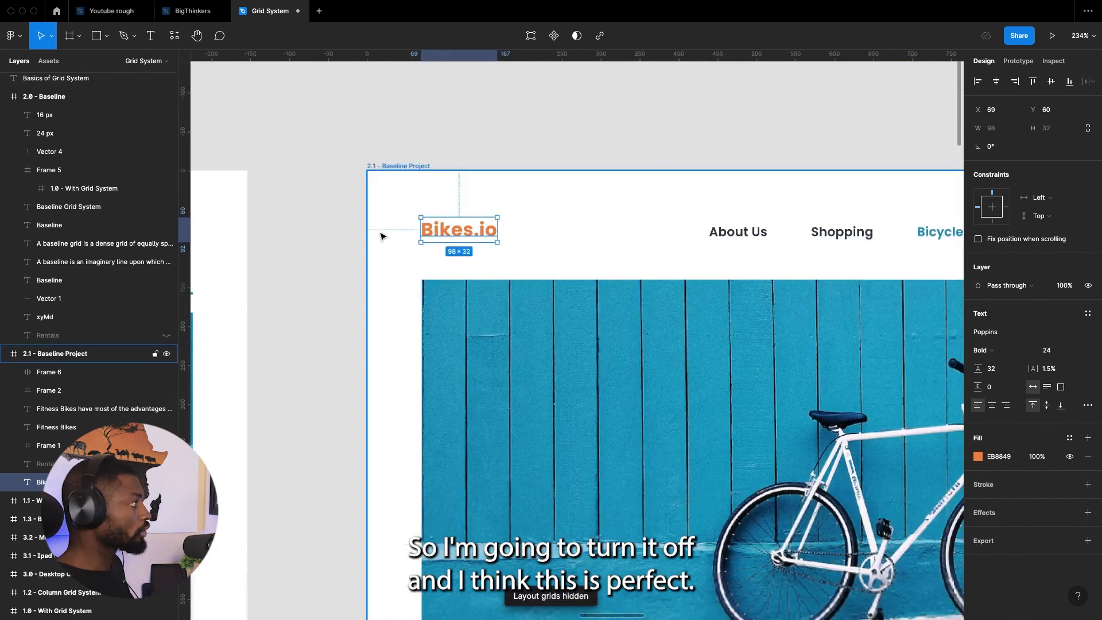
- Move the Fitness Bikes paragraph down to Y 782, keeping it at X 69, and deselect it
scroll(383, 236, down, 4)
scroll(488, 268, down, 3)
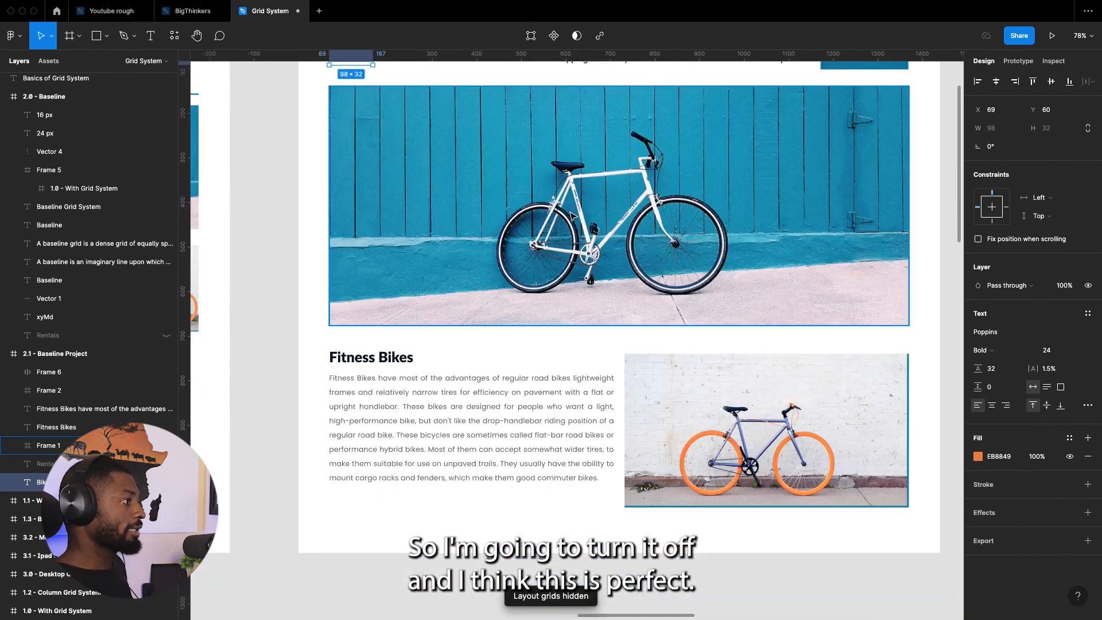
scroll(689, 321, down, 3)
scroll(884, 368, up, 1)
scroll(893, 391, up, 1)
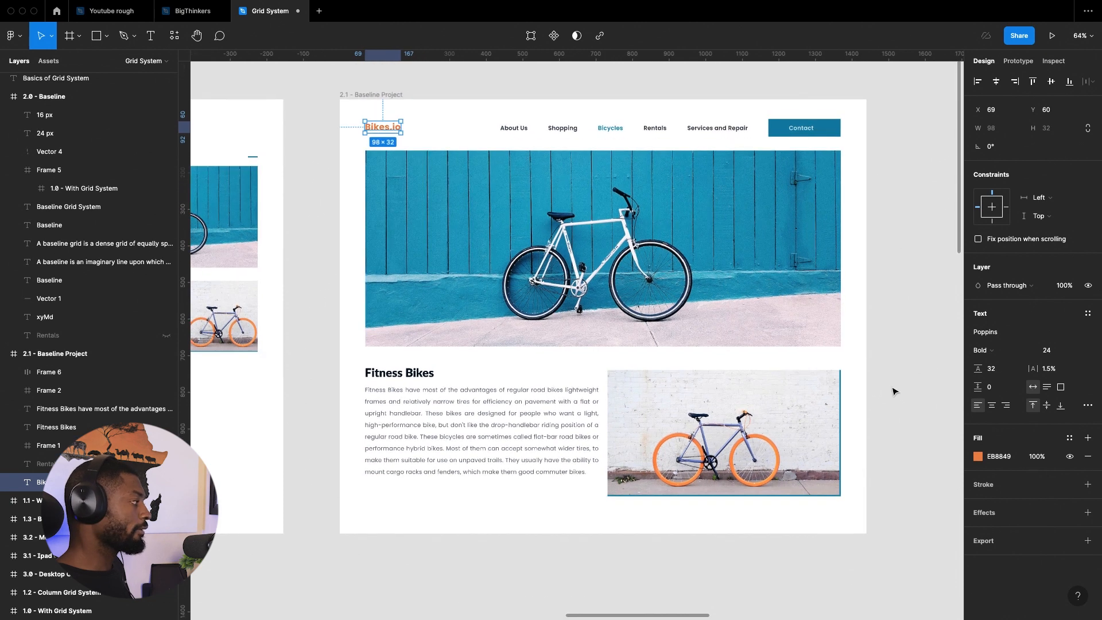
click(394, 447)
drag(394, 448, 394, 449)
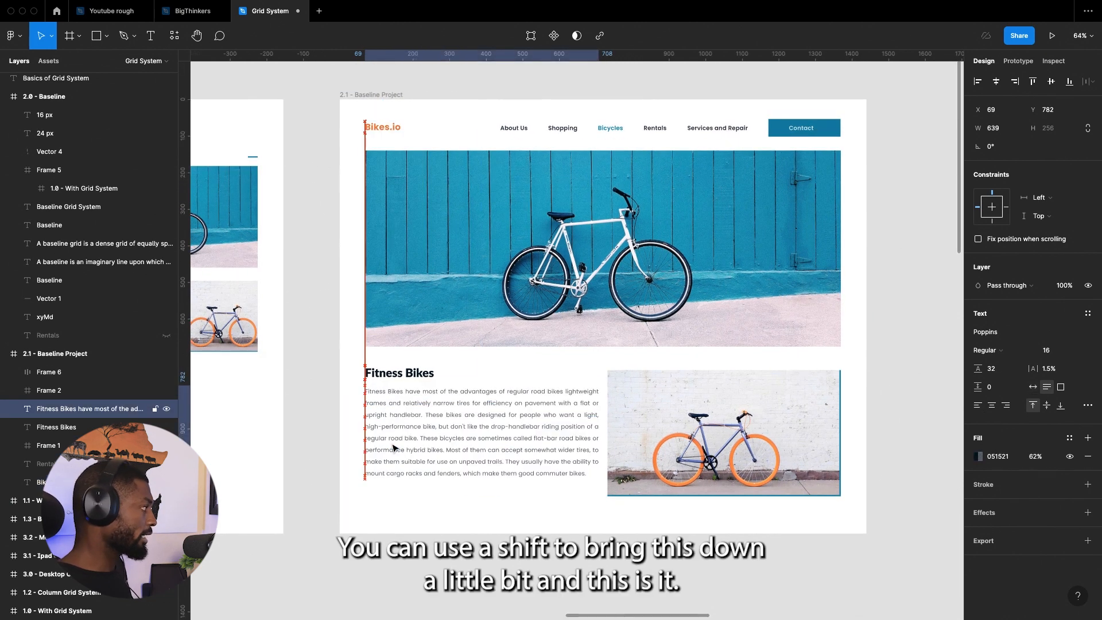
click(888, 399)
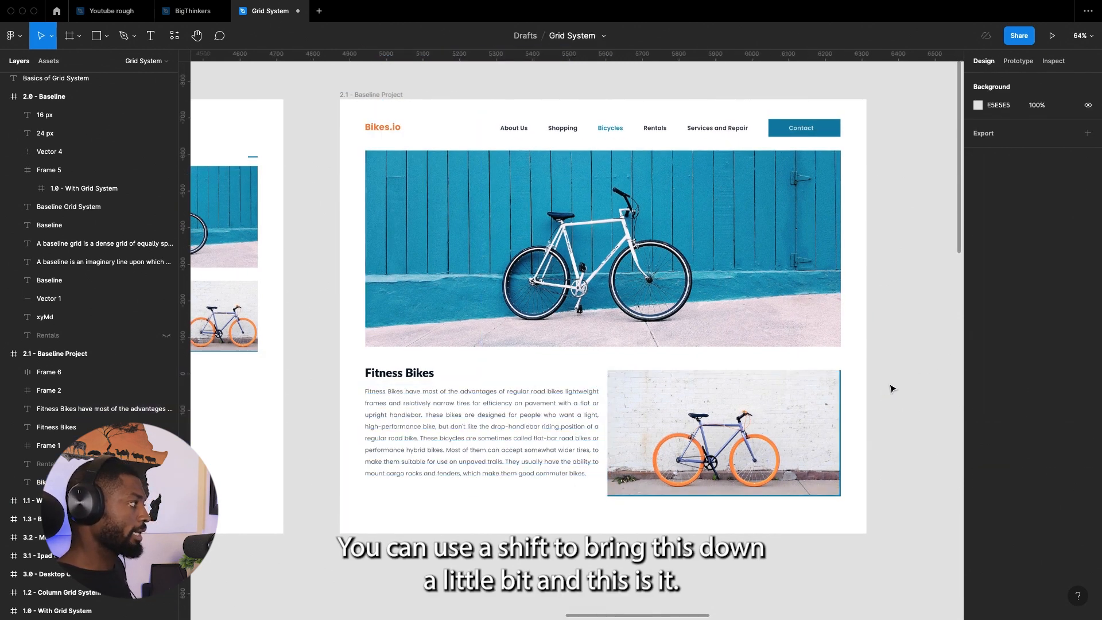
scroll(892, 388, up, 1)
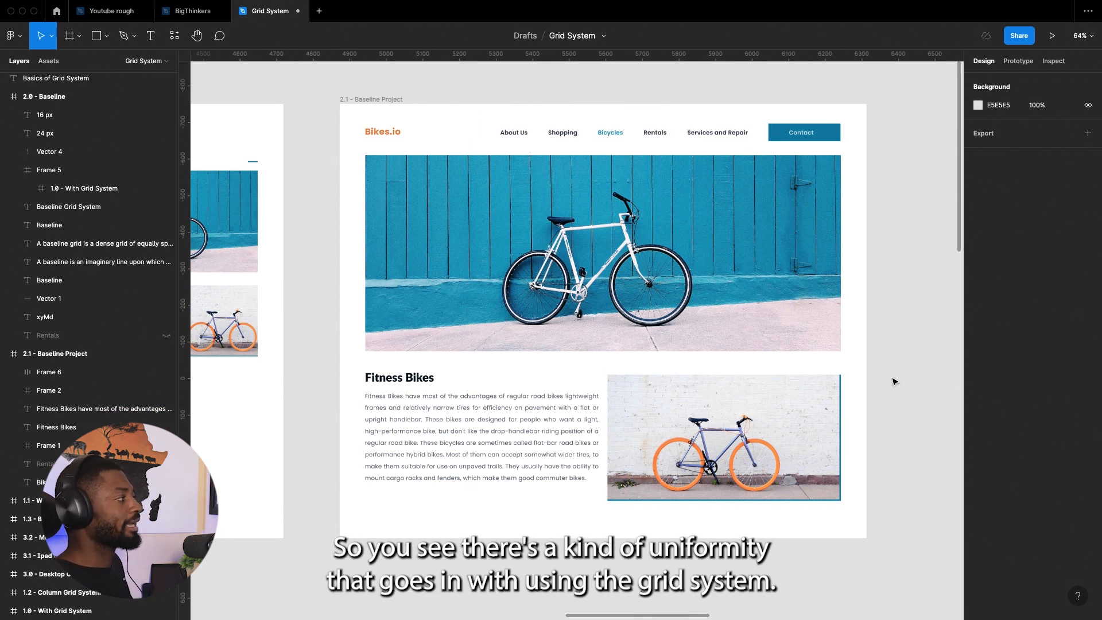
scroll(892, 381, down, 3)
scroll(946, 418, up, 3)
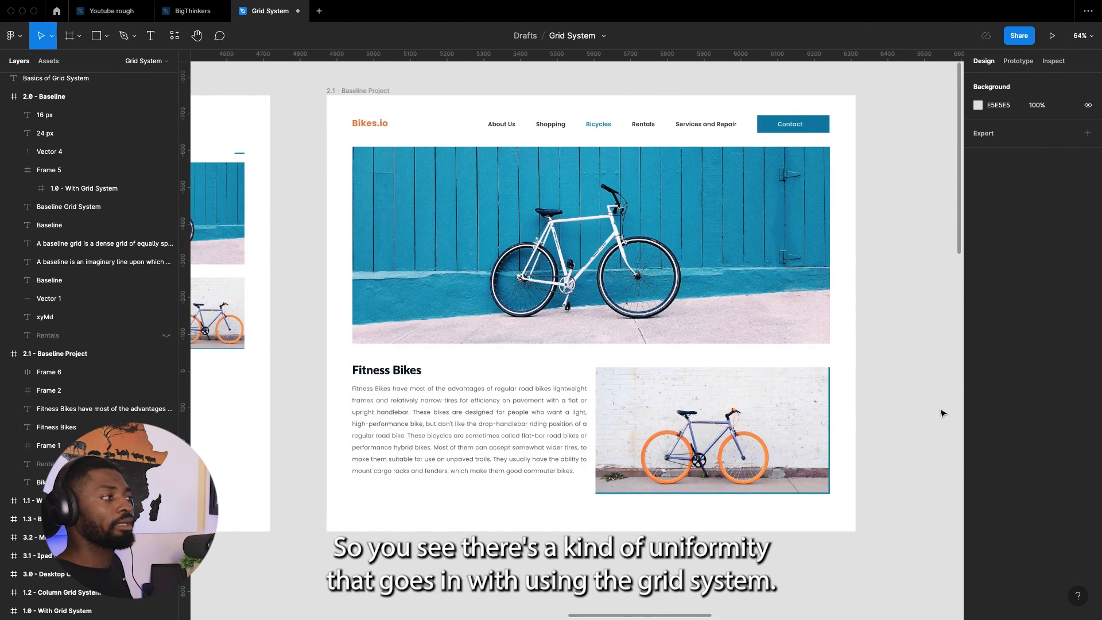